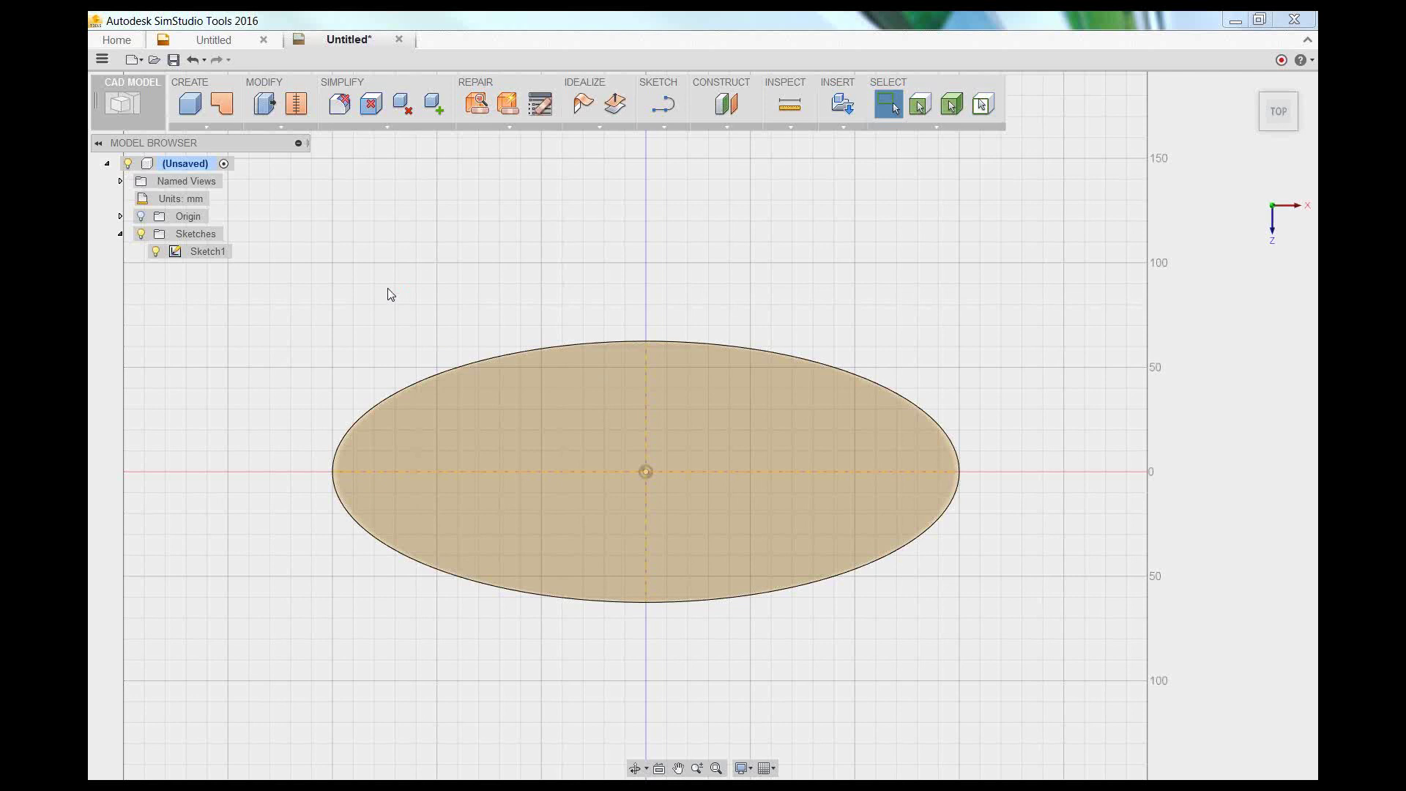
- Extrude the ellipse profile 10 mm upward as a new body
right_click(585, 414)
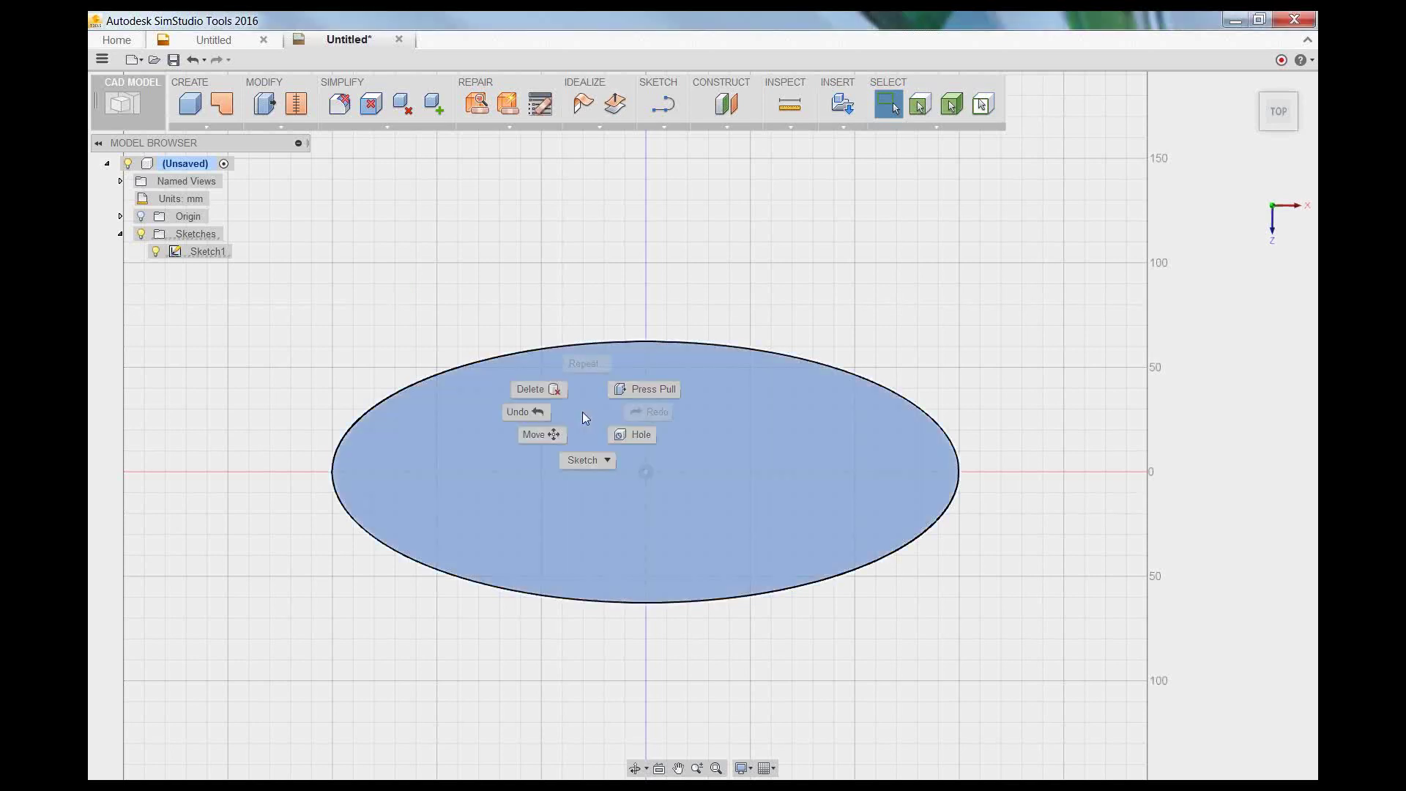
click(635, 388)
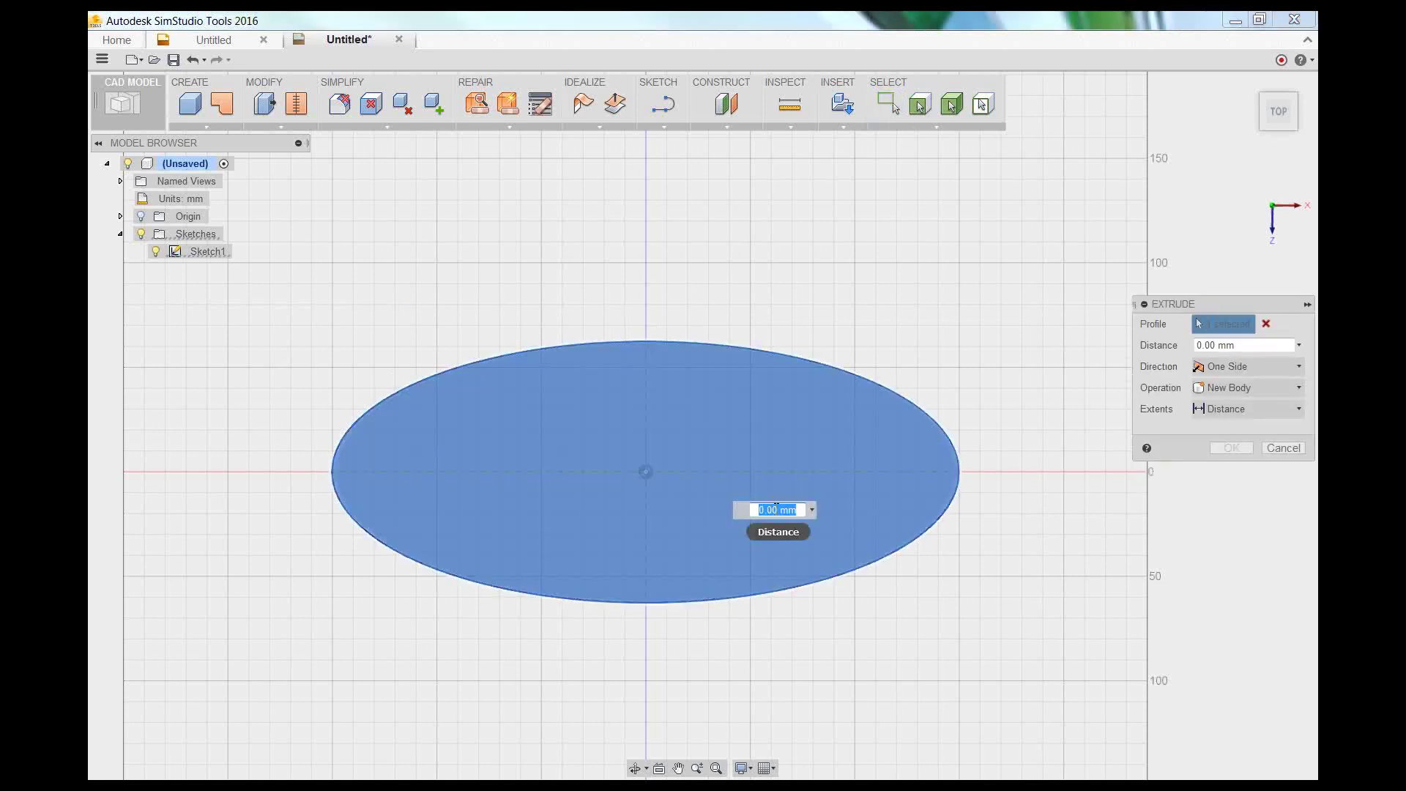
shift+middle_drag(919, 587, 923, 511)
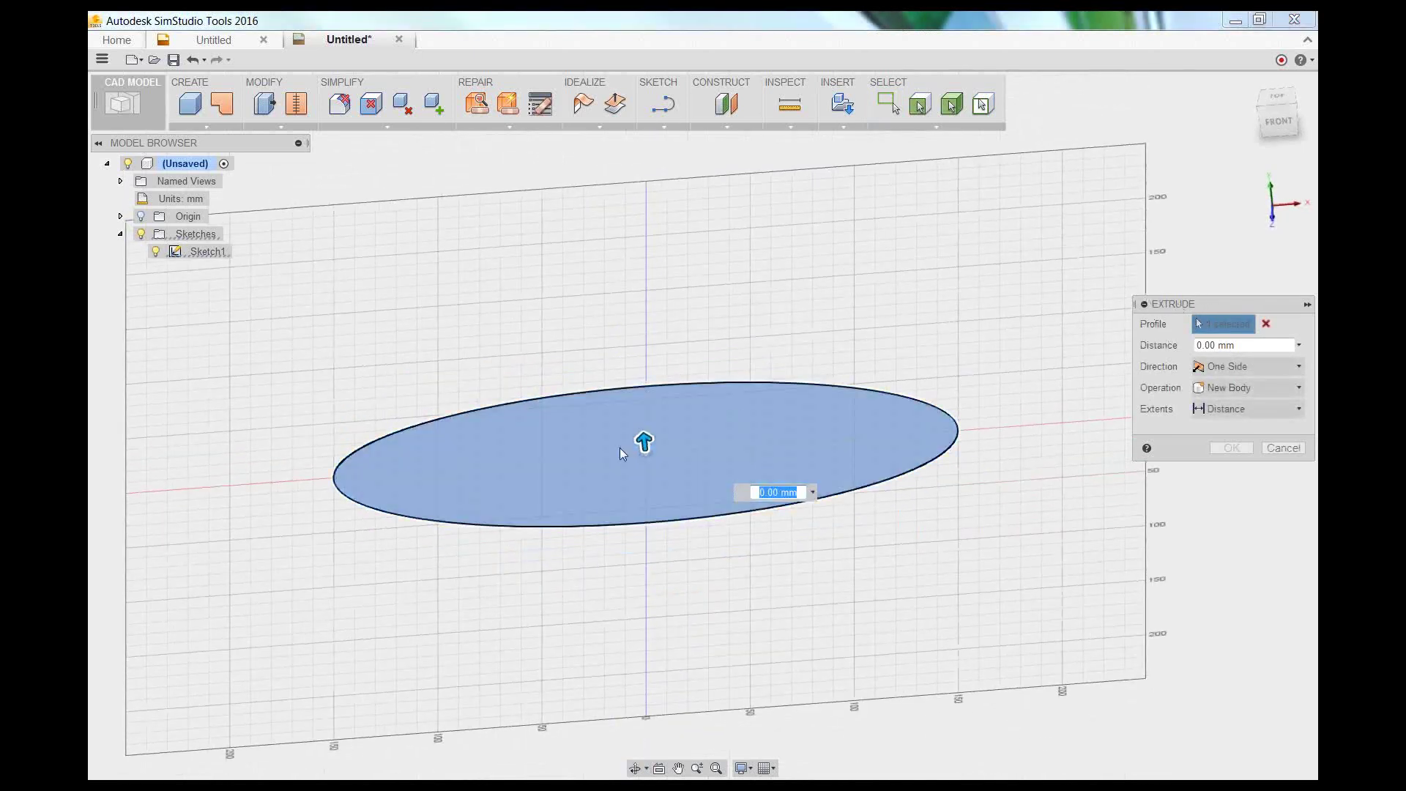
drag(644, 441, 642, 428)
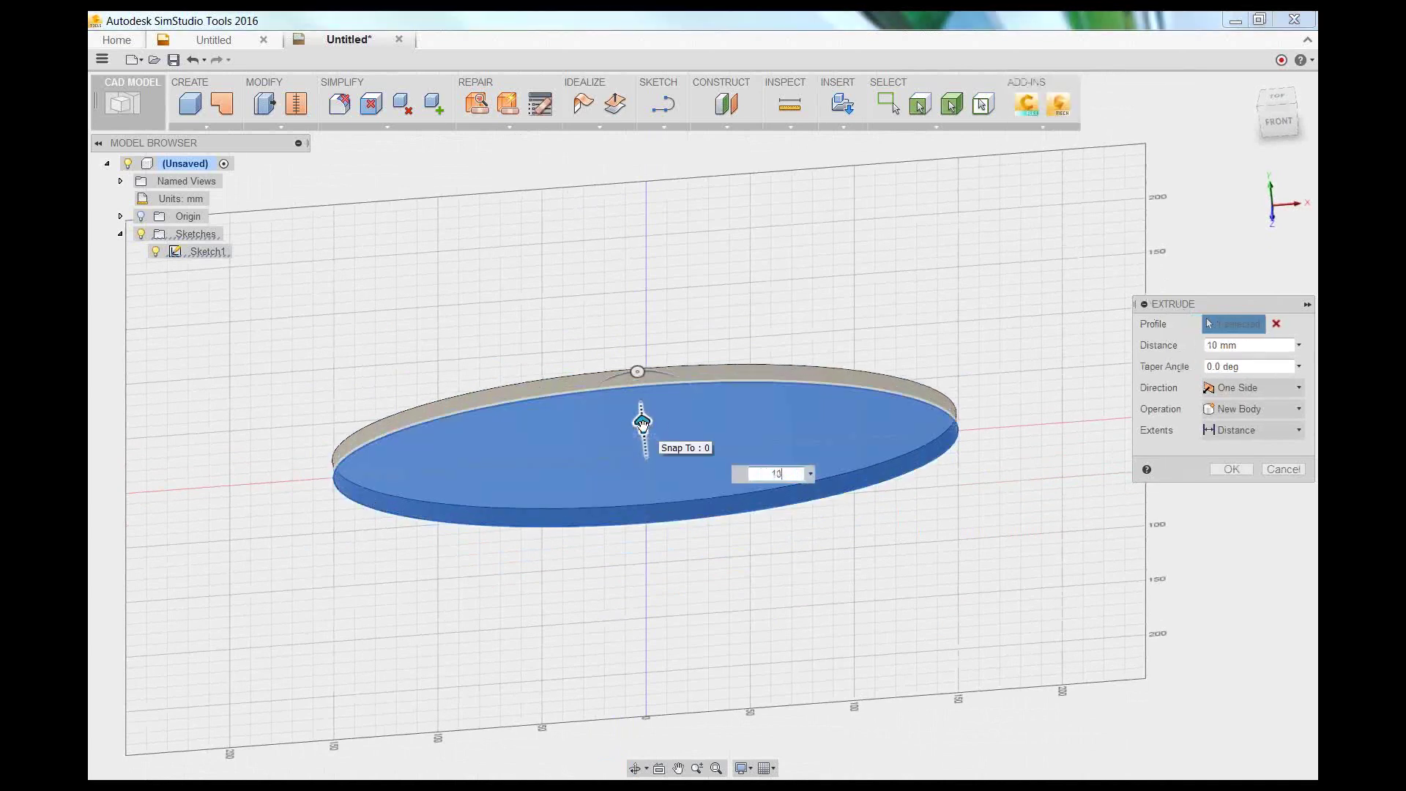
key(Return)
shift+middle_drag(828, 478, 819, 532)
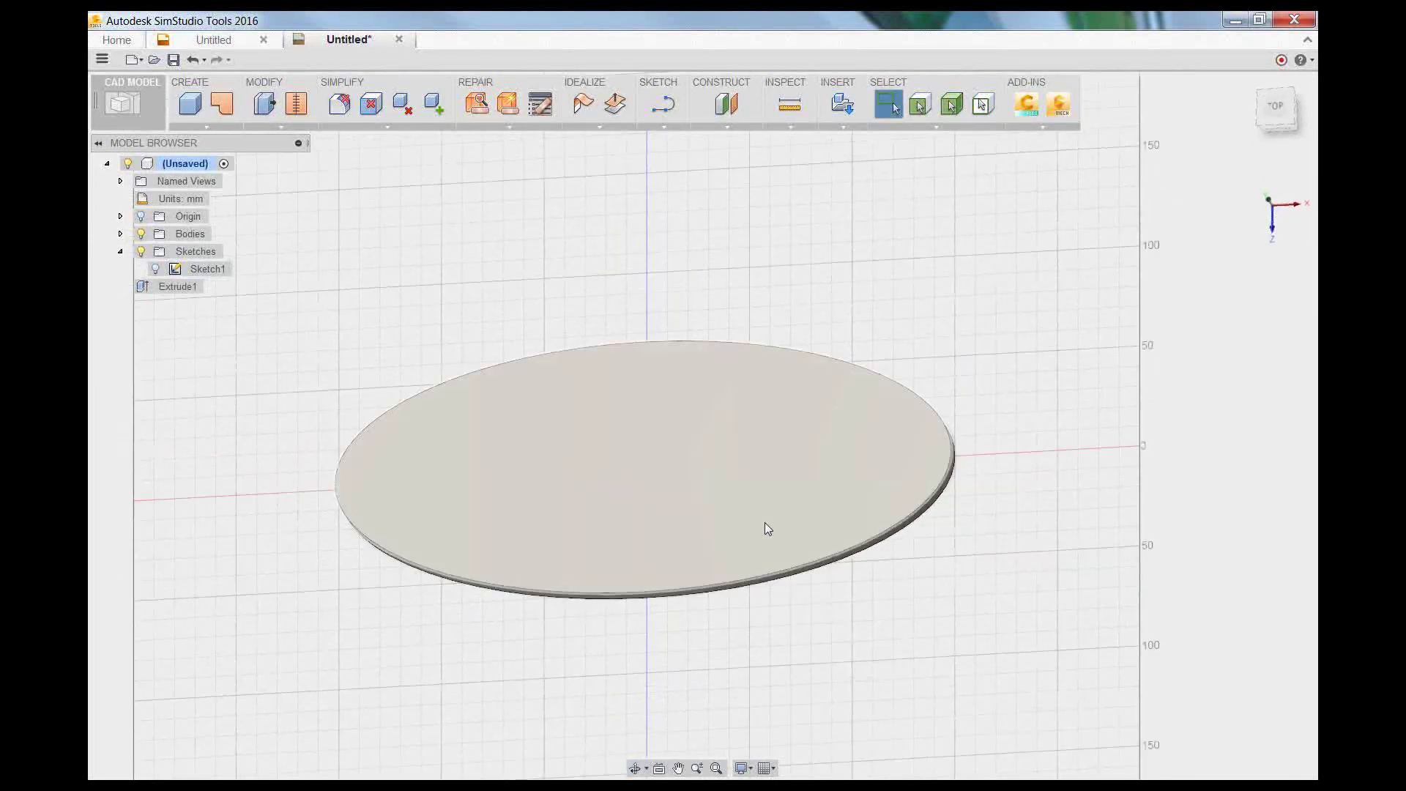
- Start a sketch on the plate's top face and draw a 30 mm diameter circle on the horizontal axis near the left end
right_click(558, 468)
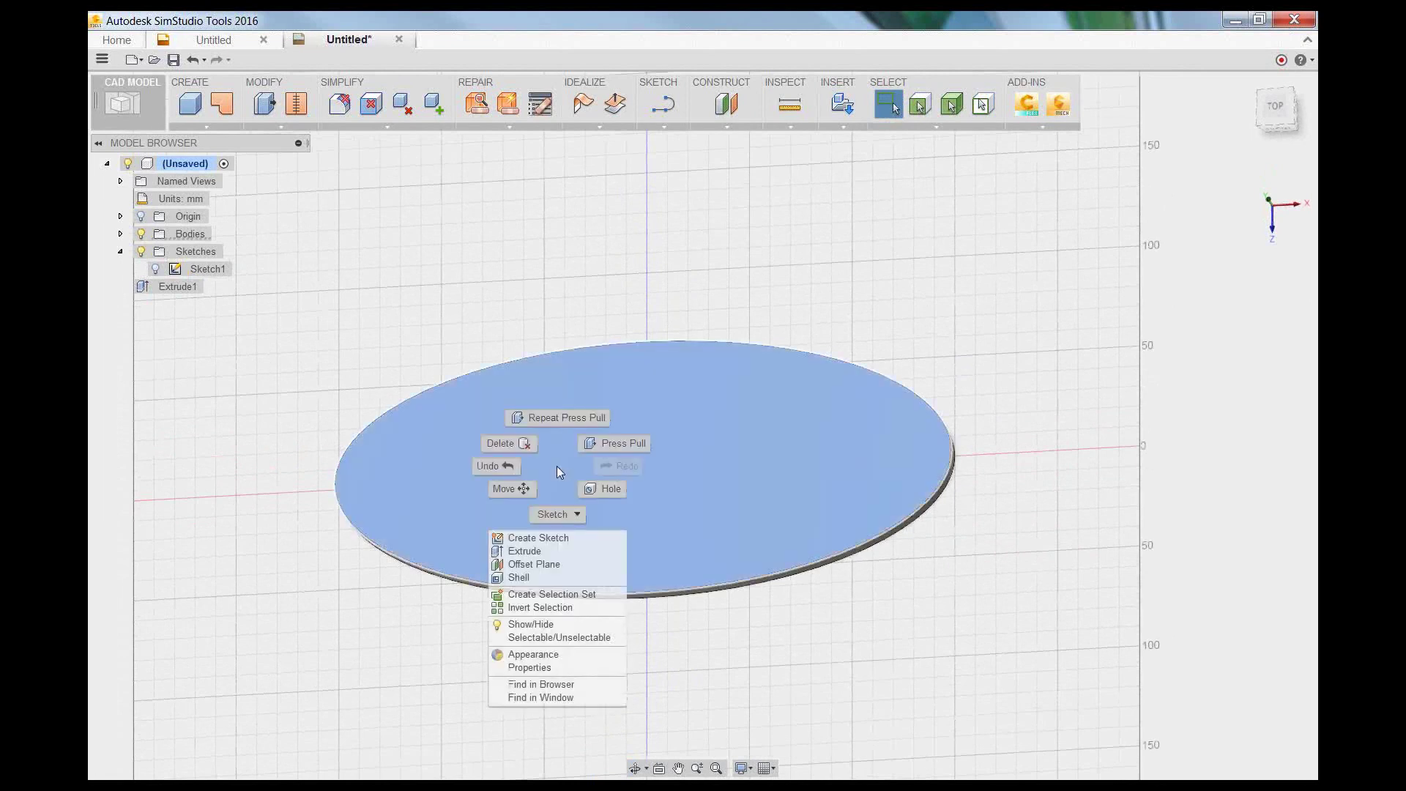
click(535, 539)
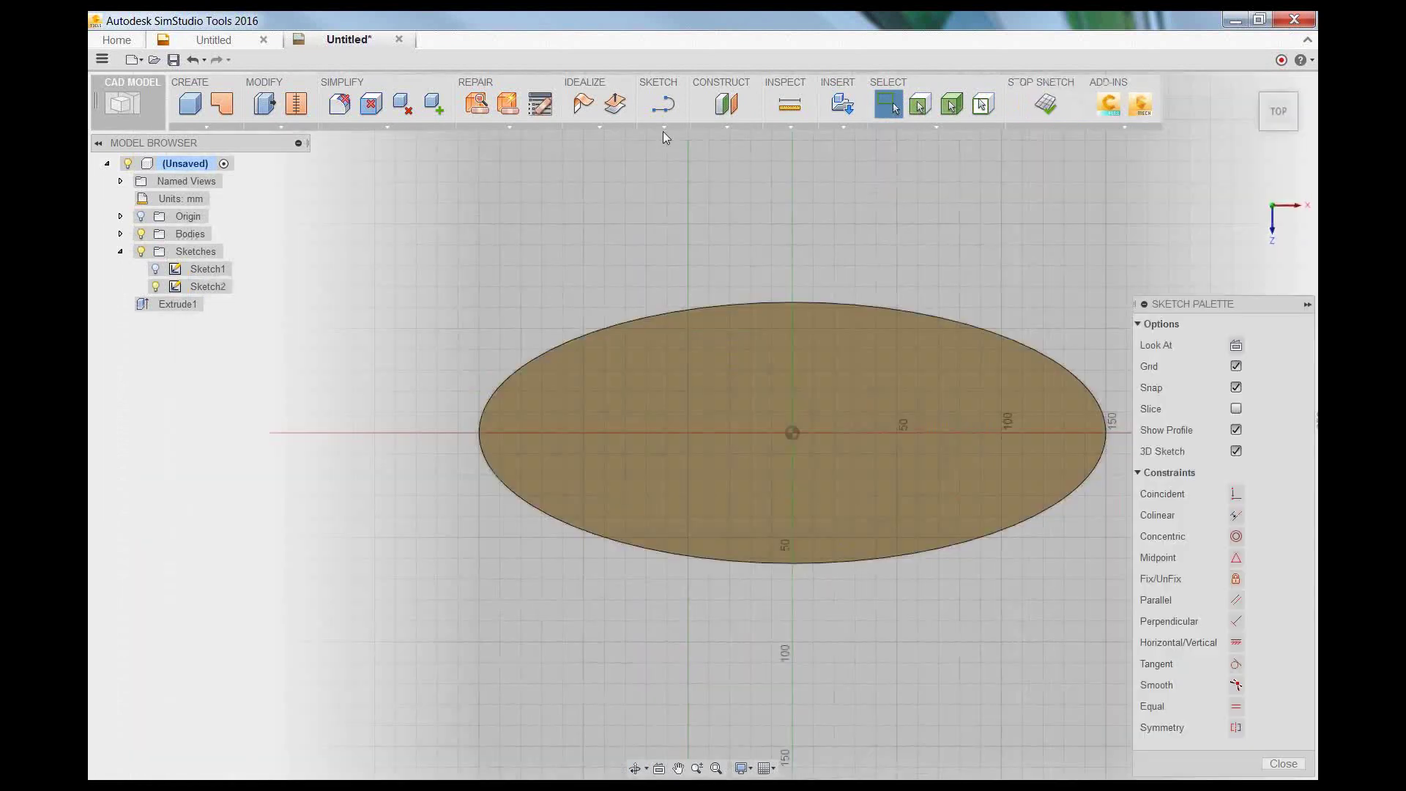
click(664, 127)
mouse_move(681, 203)
click(781, 200)
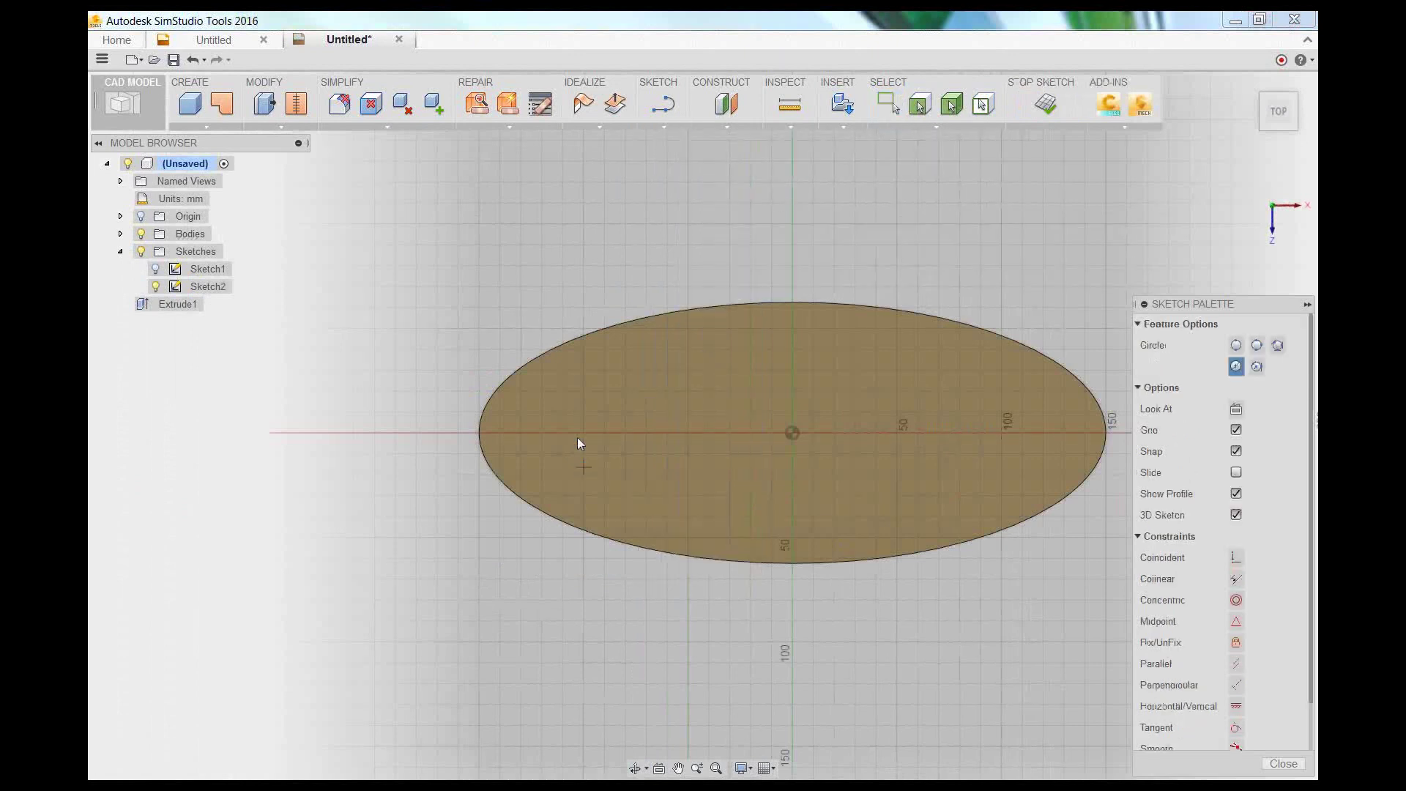
click(559, 433)
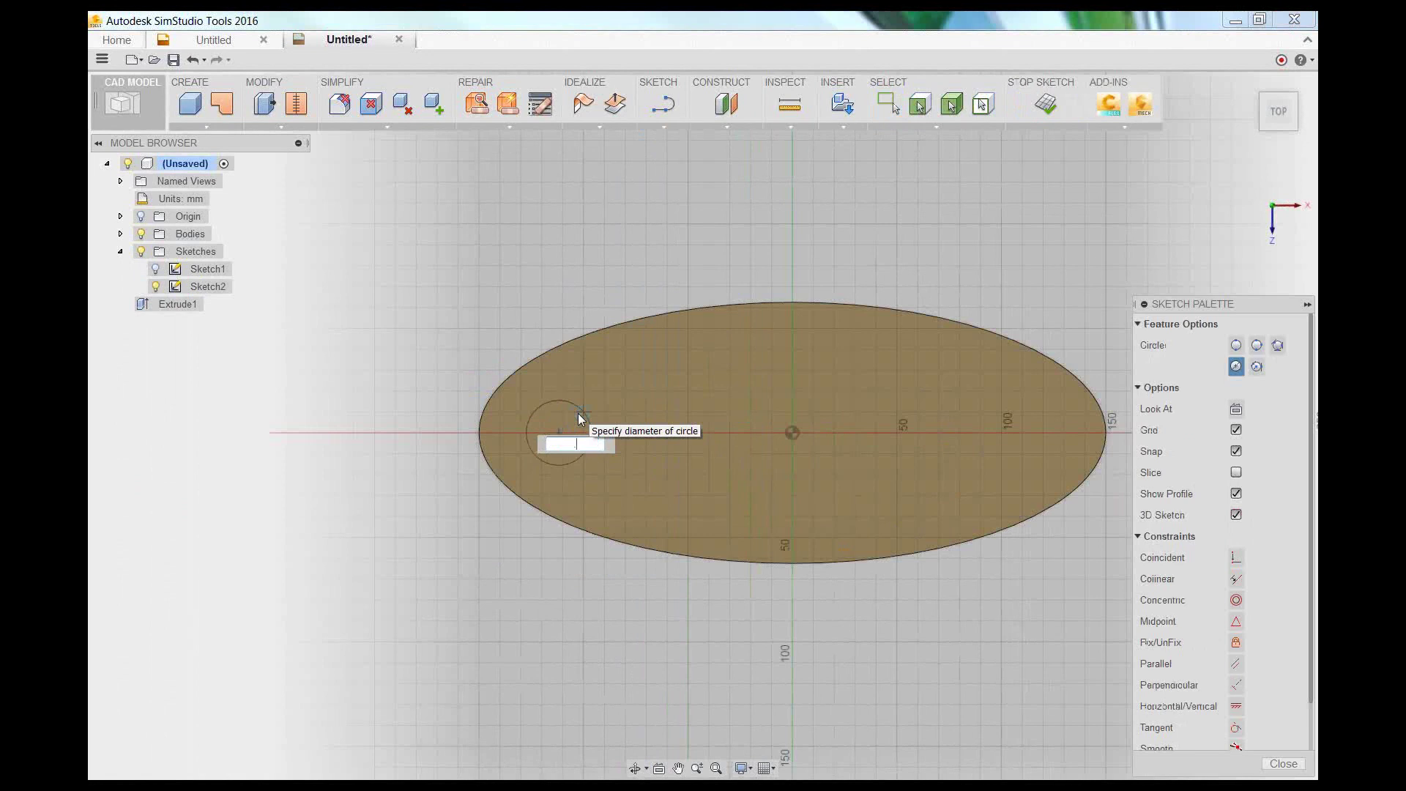
text(30)
key(Tab)
key(Return)
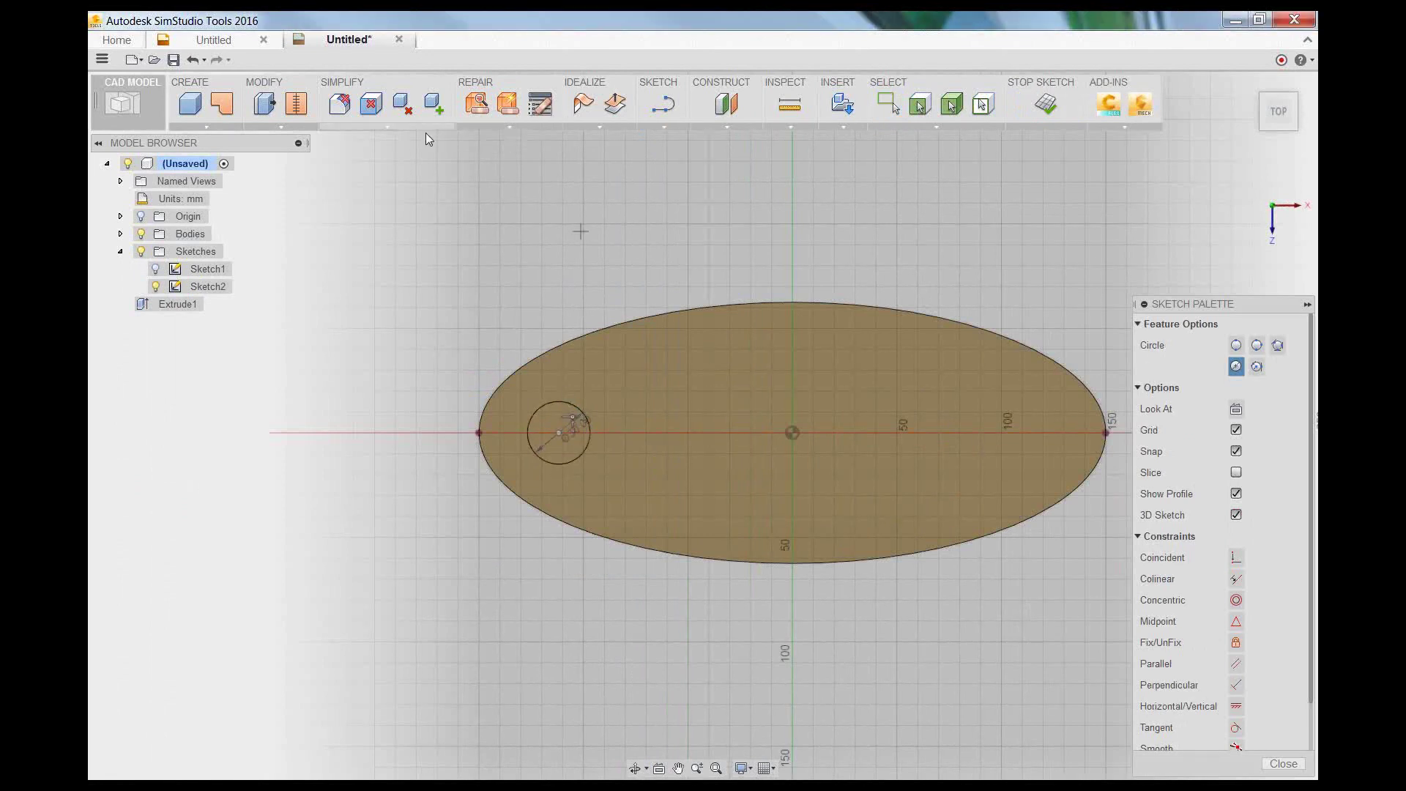
- Draw a vertical line through the ellipse's centre, crossing the horizontal axis
click(663, 121)
click(677, 167)
click(790, 354)
click(790, 495)
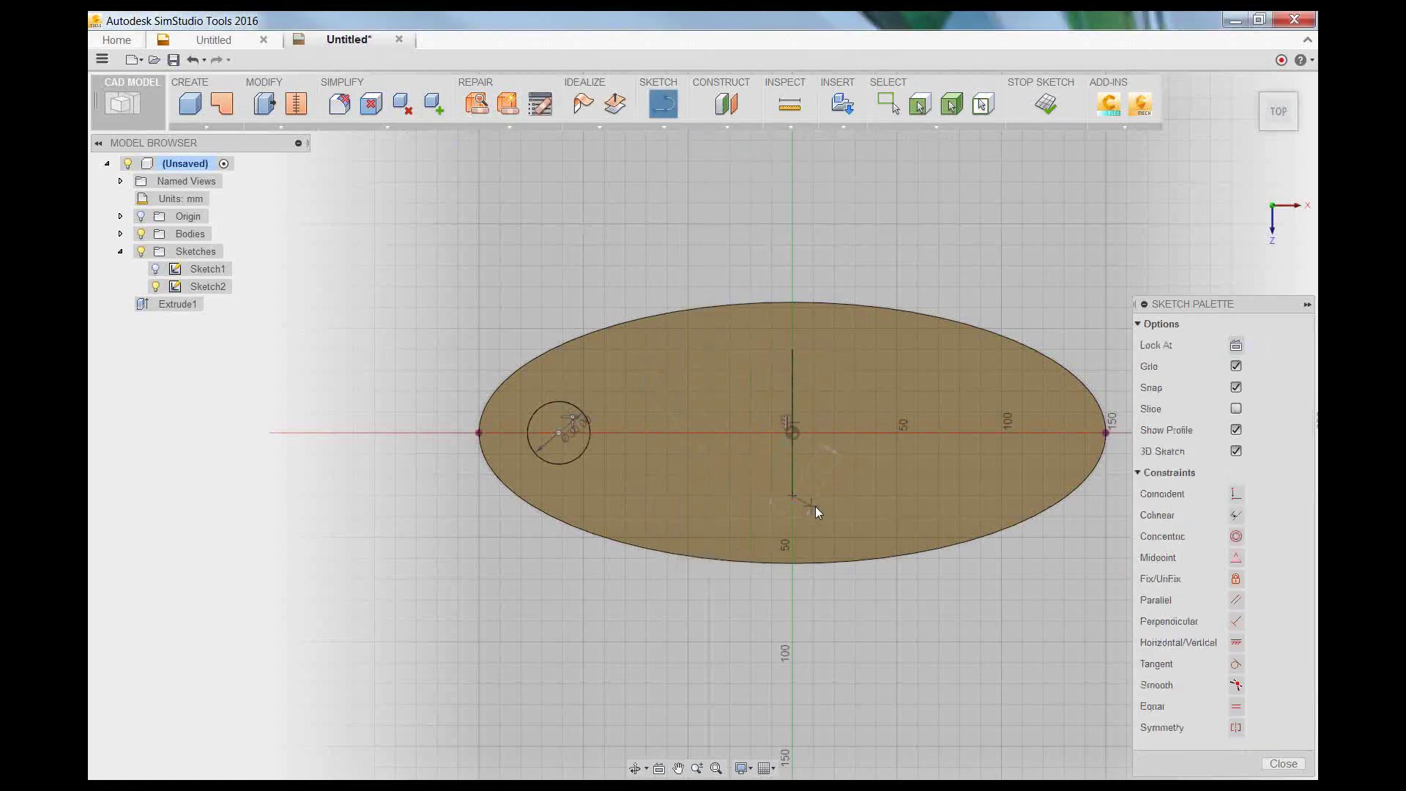
key(Escape)
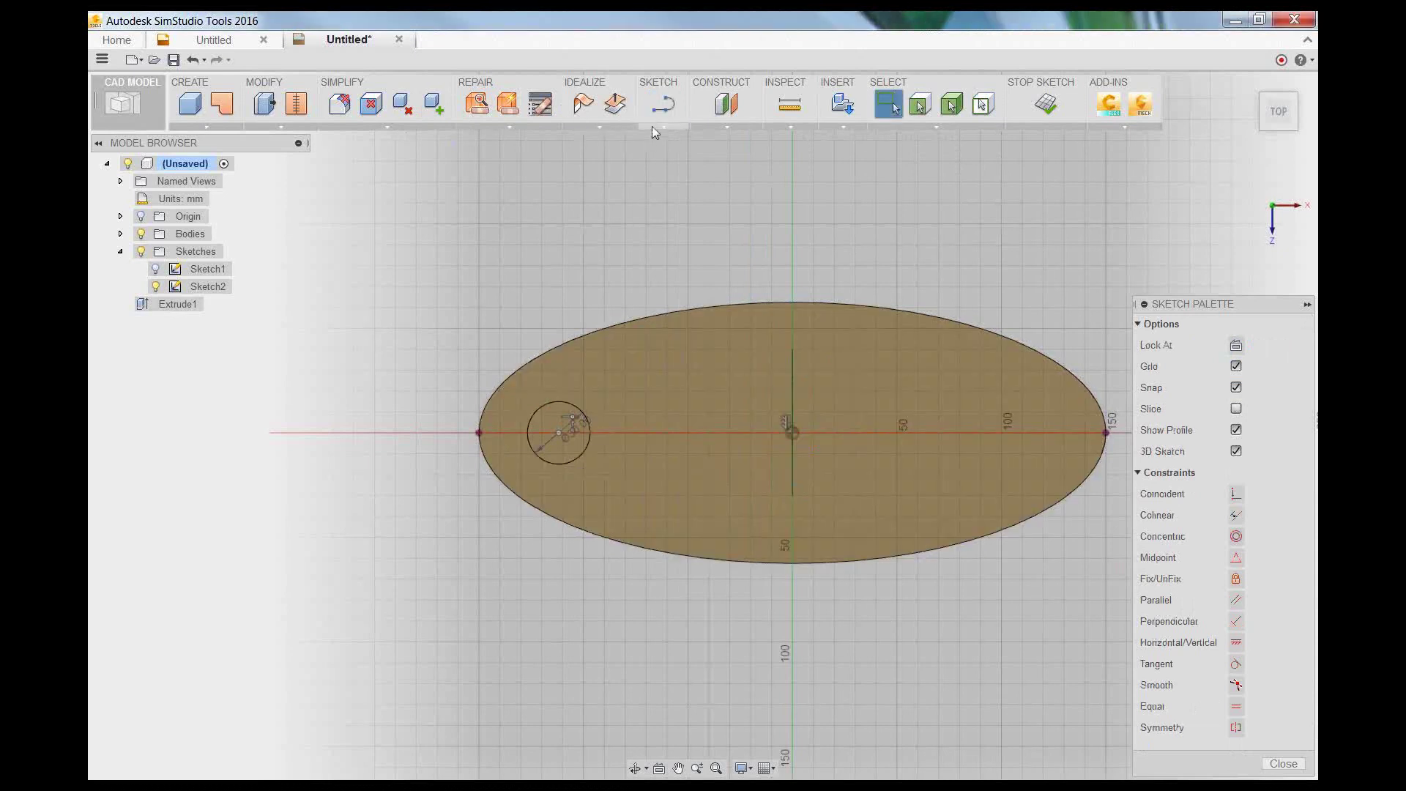
- Dimension the circle's centre 55 mm horizontally from the ellipse's left end
click(663, 125)
click(685, 558)
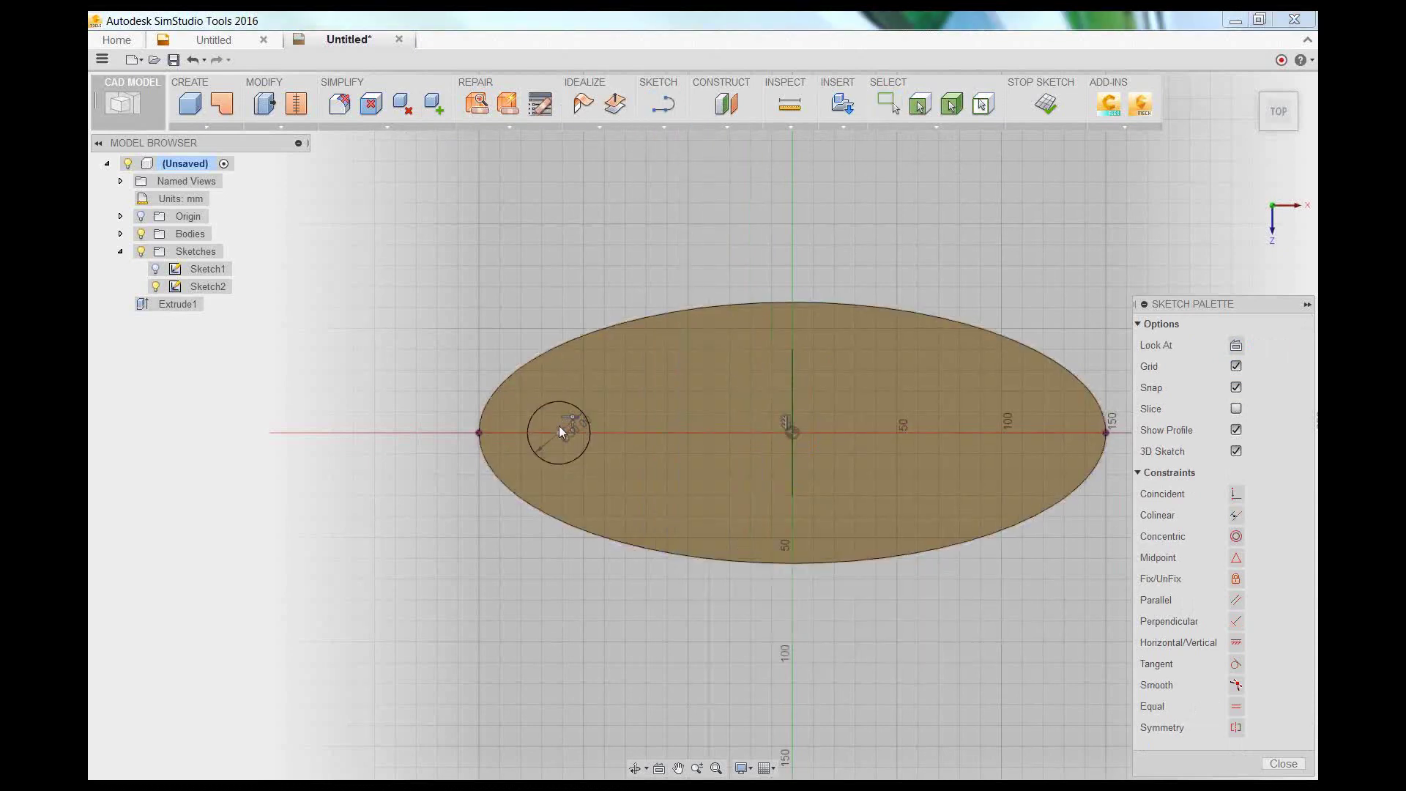
click(480, 432)
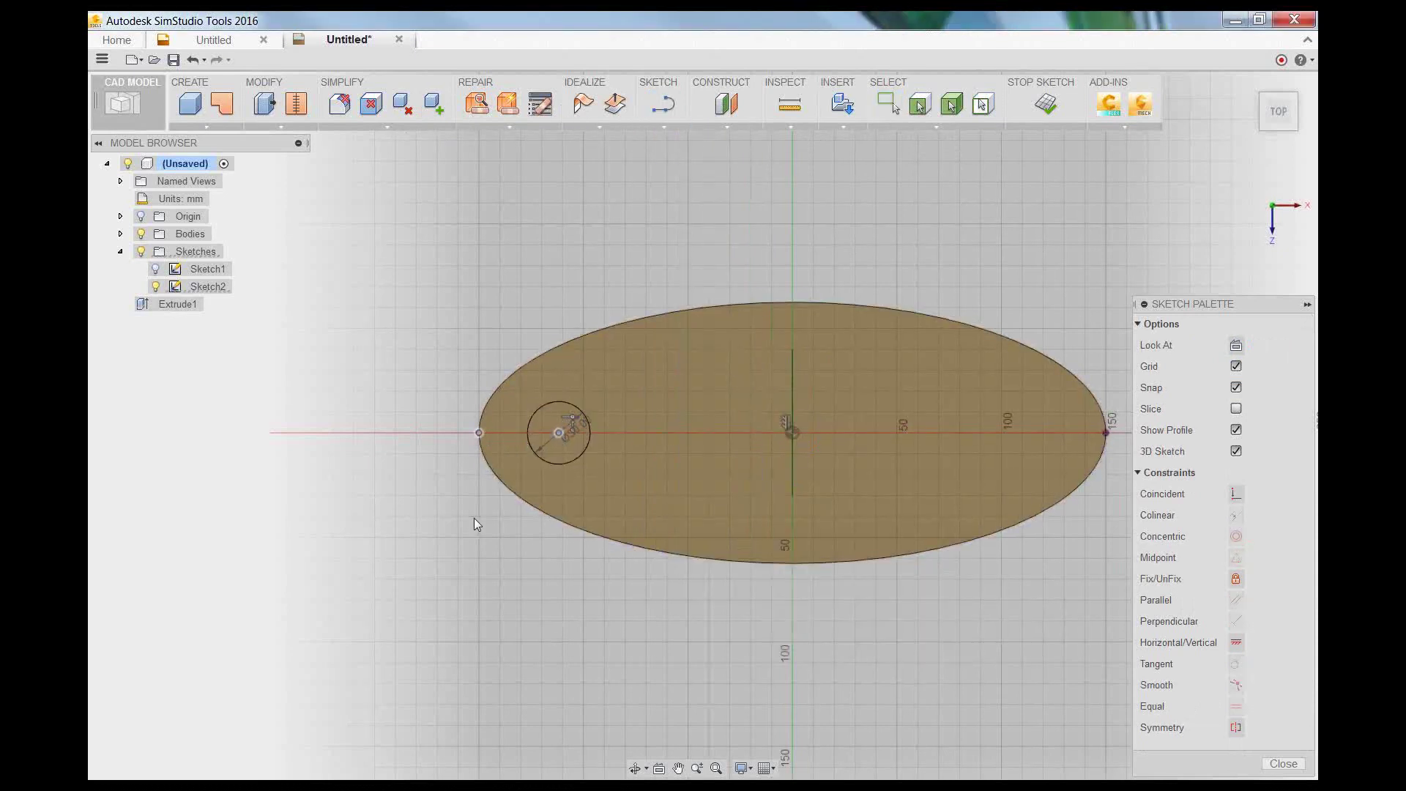
click(457, 608)
text(55)
key(Return)
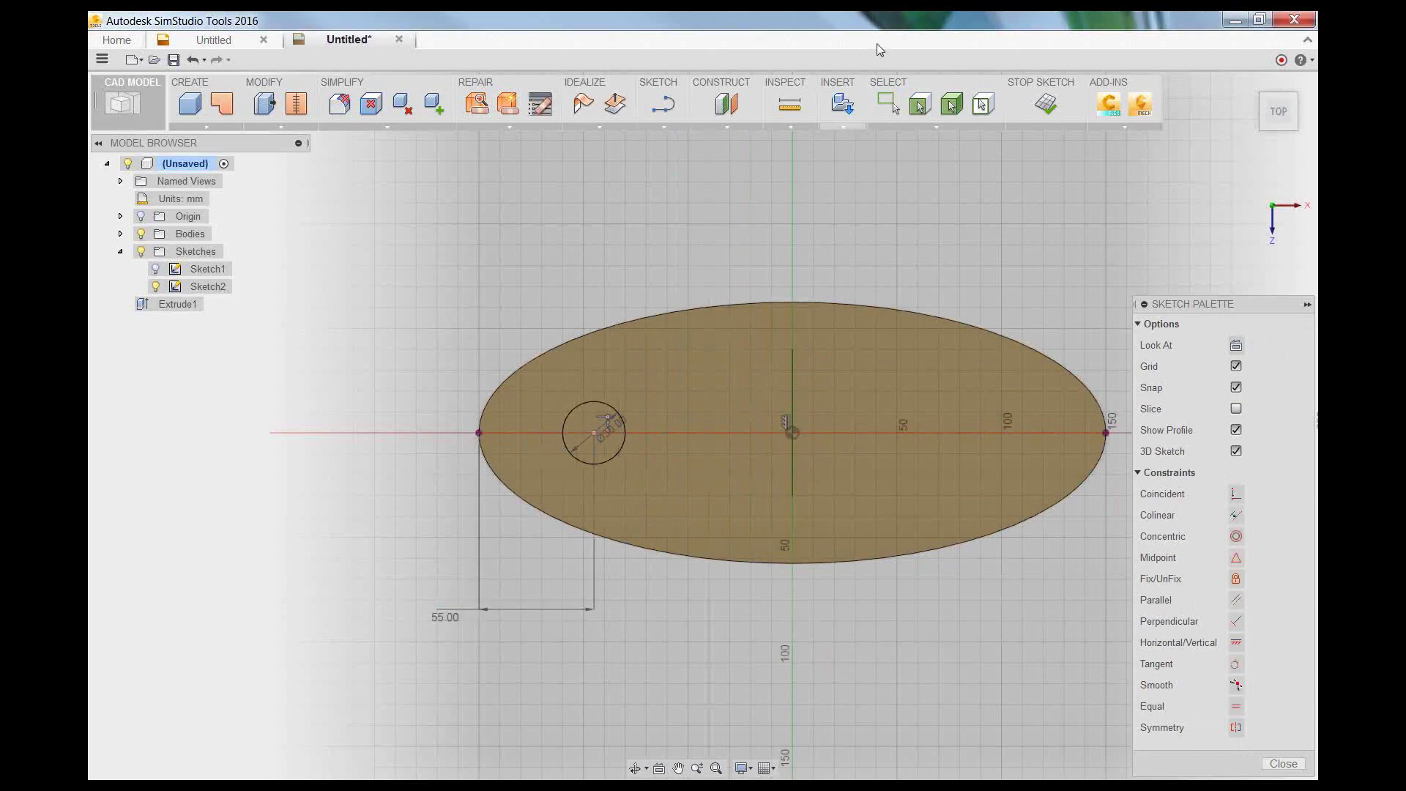
- Mirror the circle across the vertical centre line
click(662, 130)
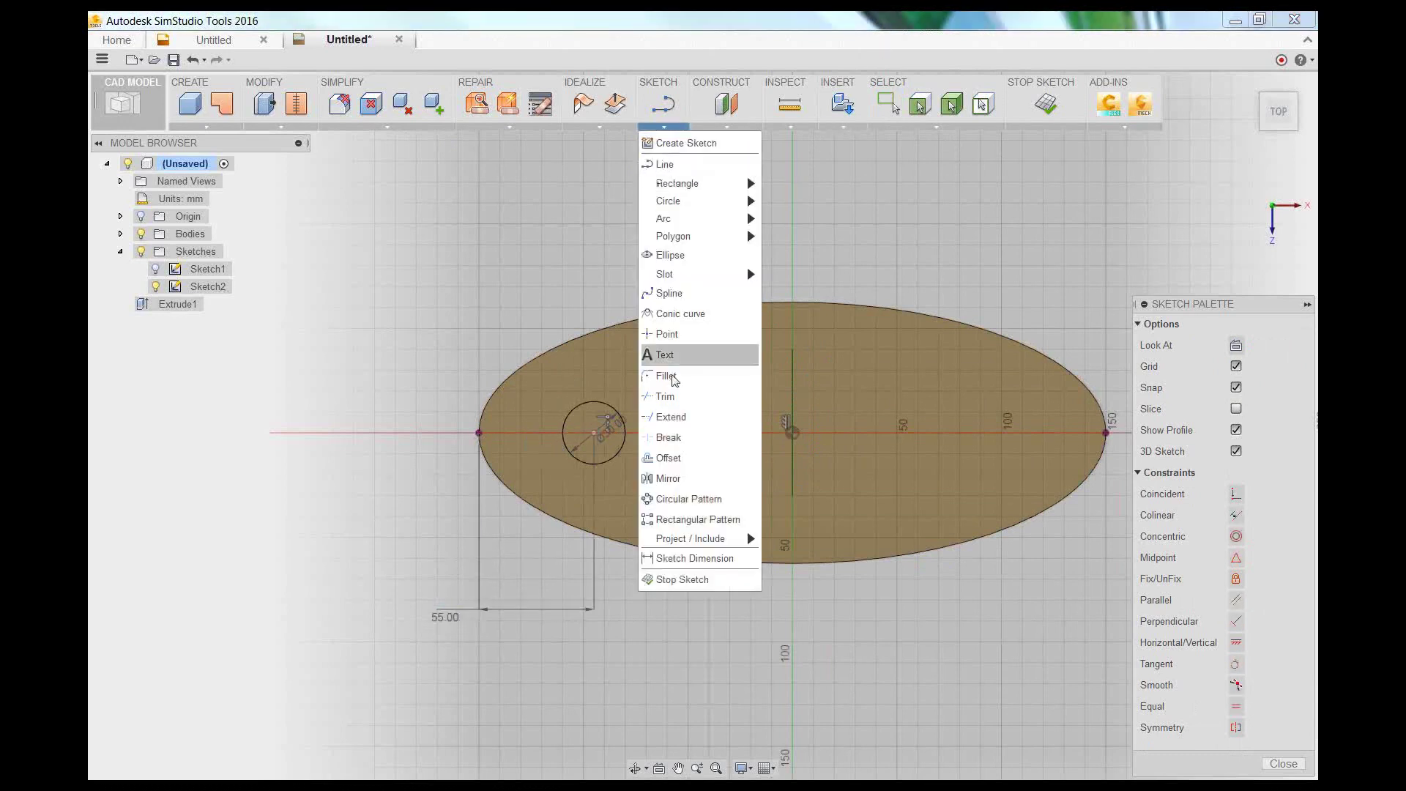
click(663, 479)
click(621, 418)
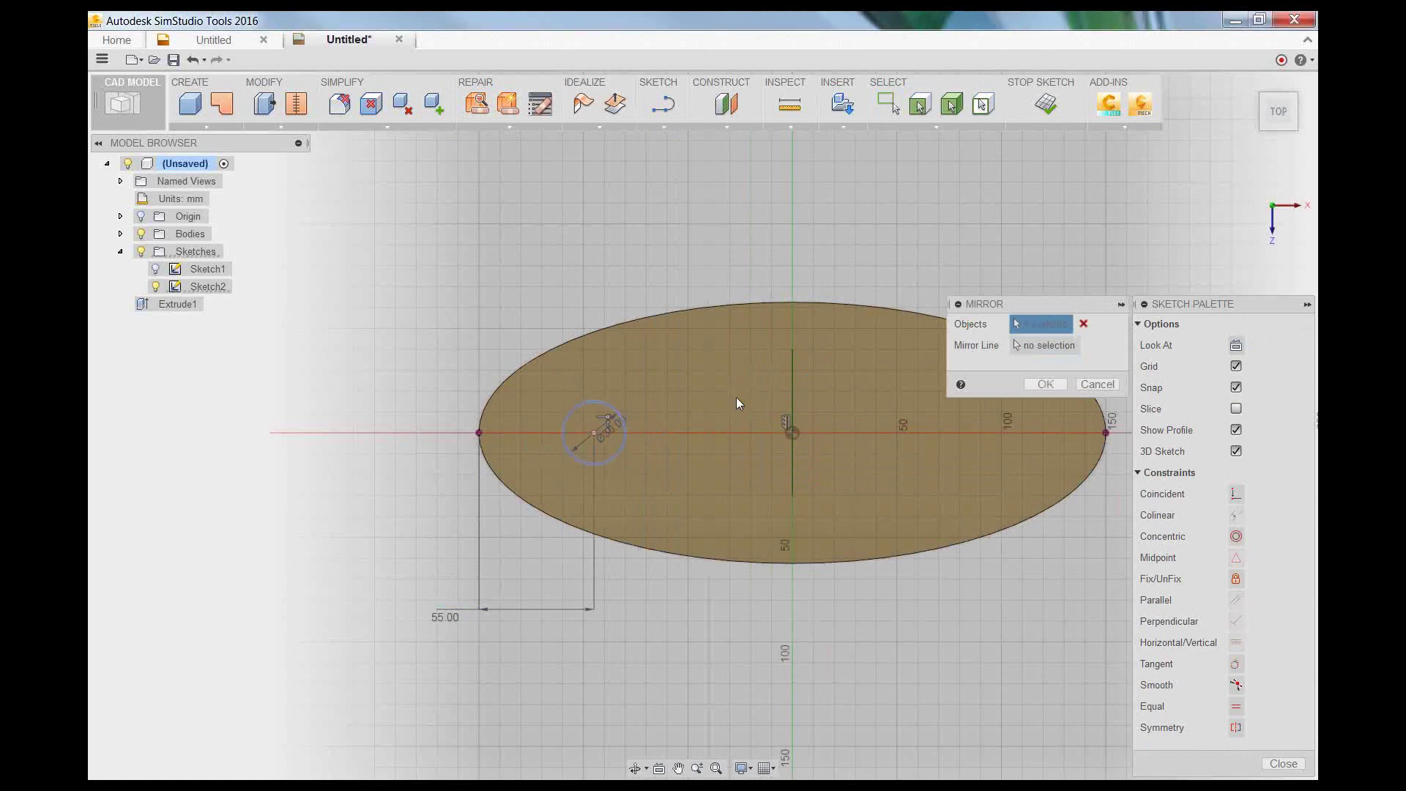
click(793, 381)
click(1050, 383)
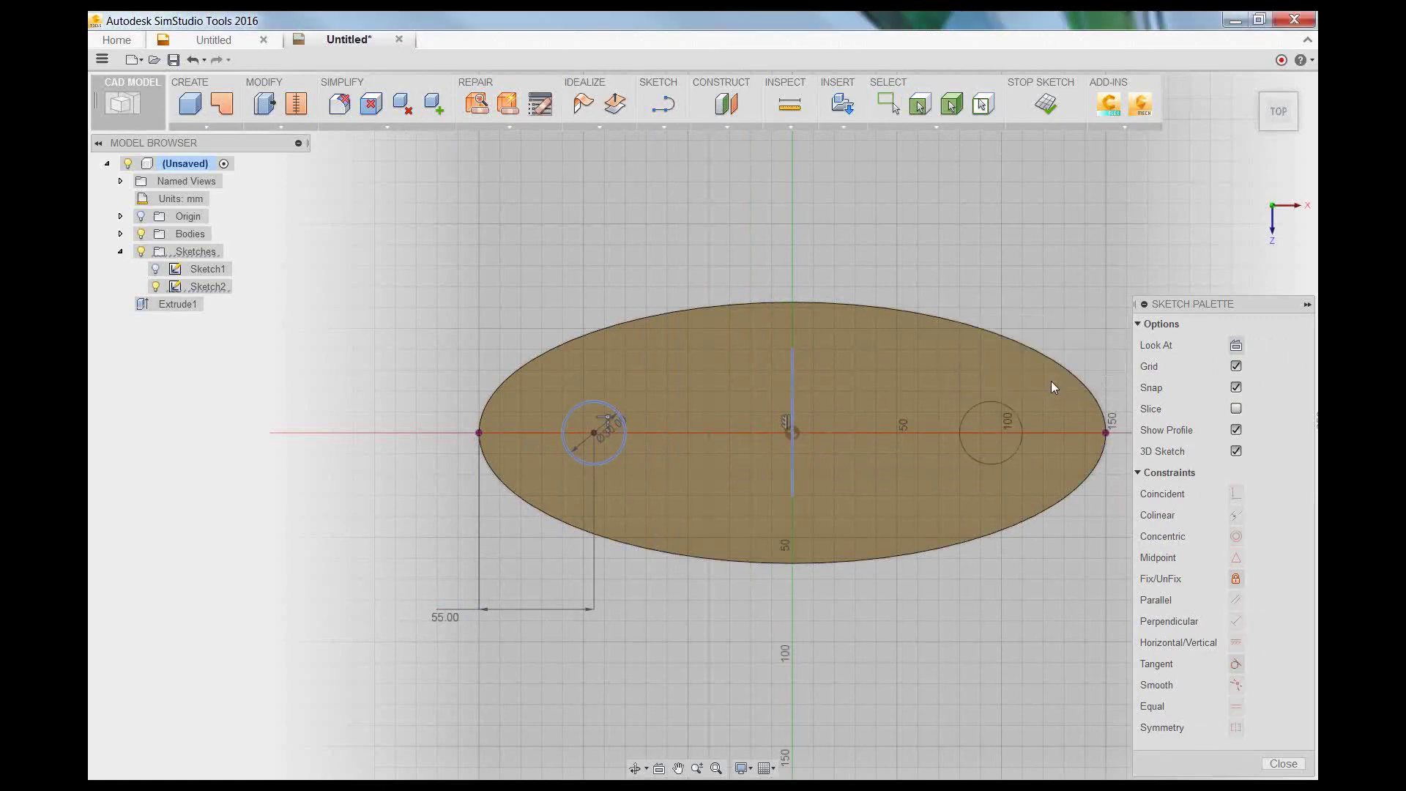
- Dimension the mirrored circle's centre from the ellipse's right end and finish the sketch
click(655, 128)
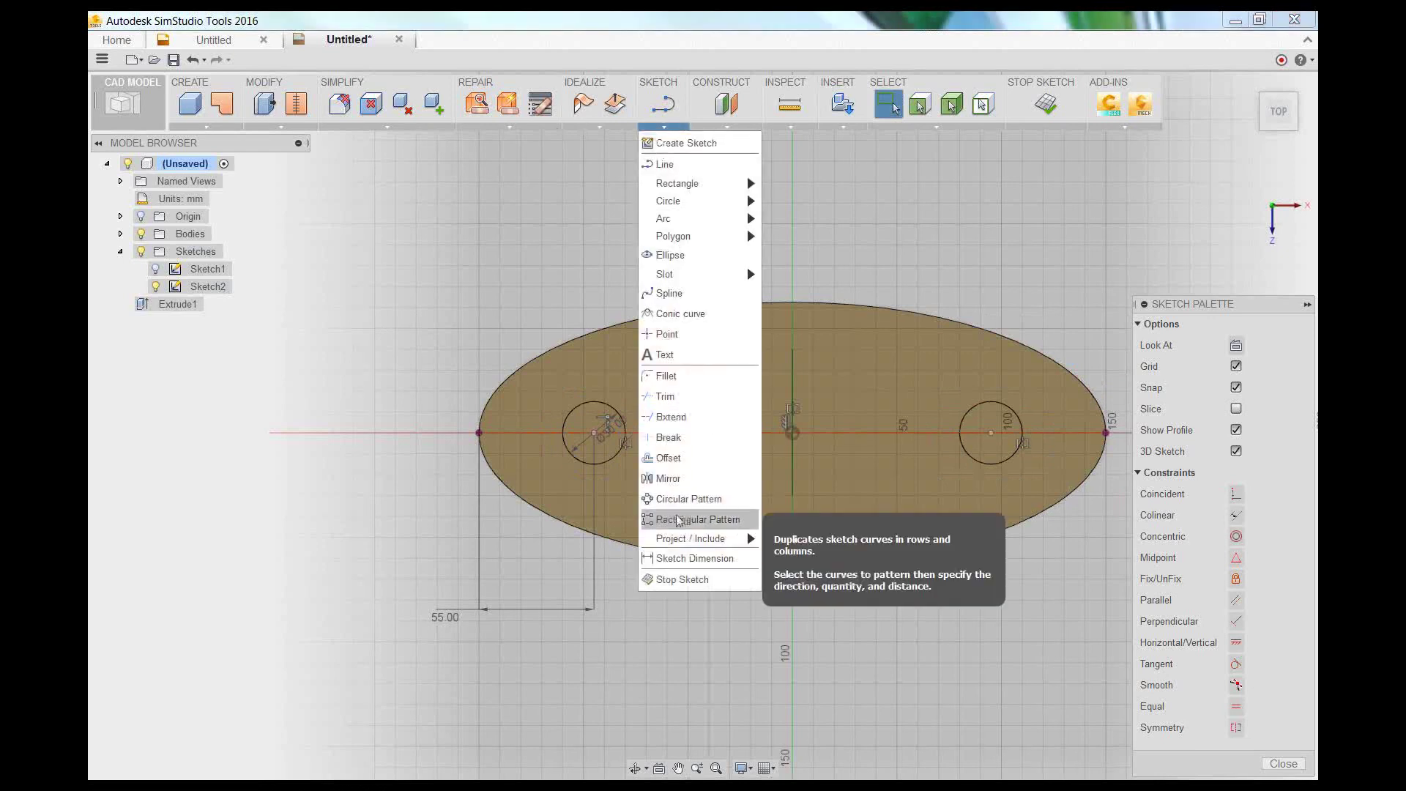
click(708, 564)
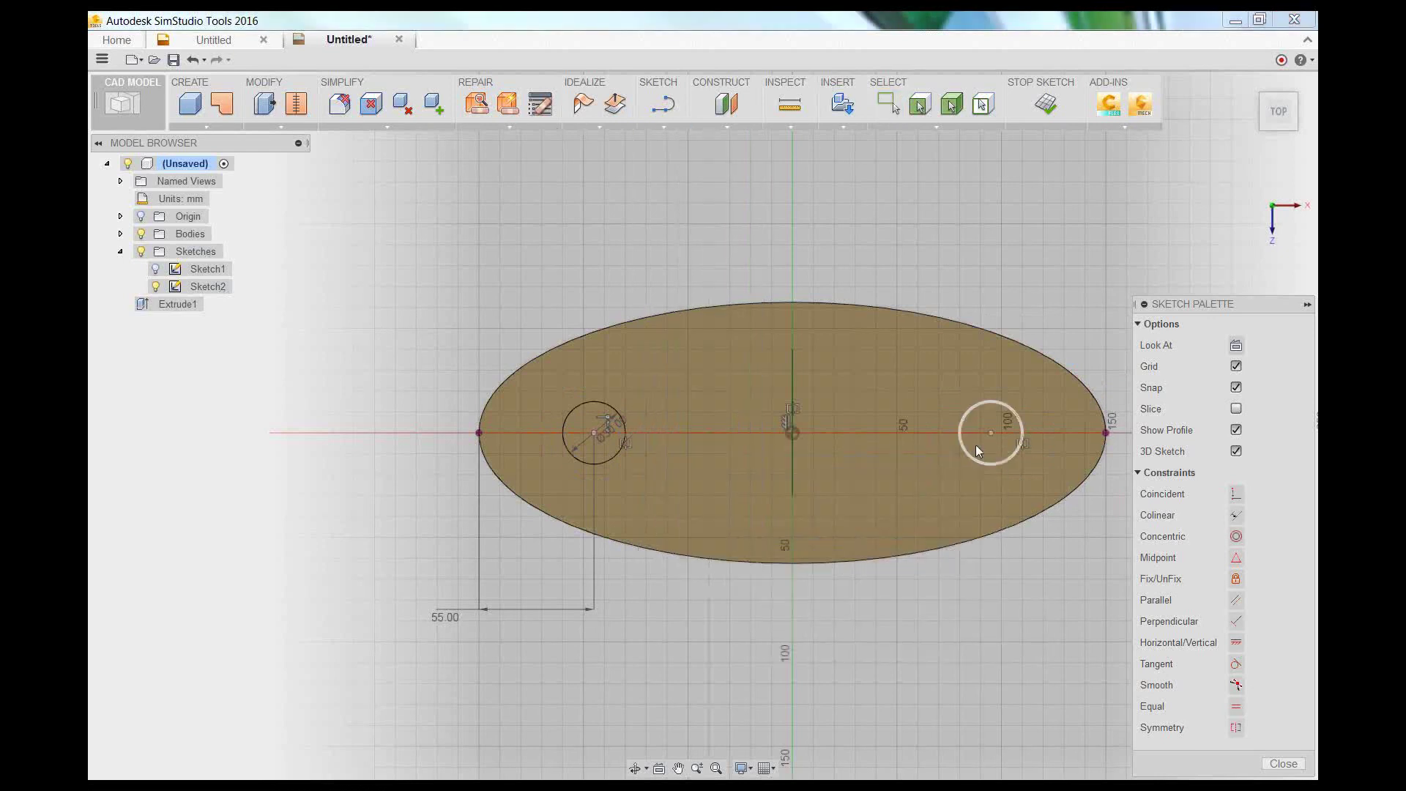
click(990, 433)
click(1106, 432)
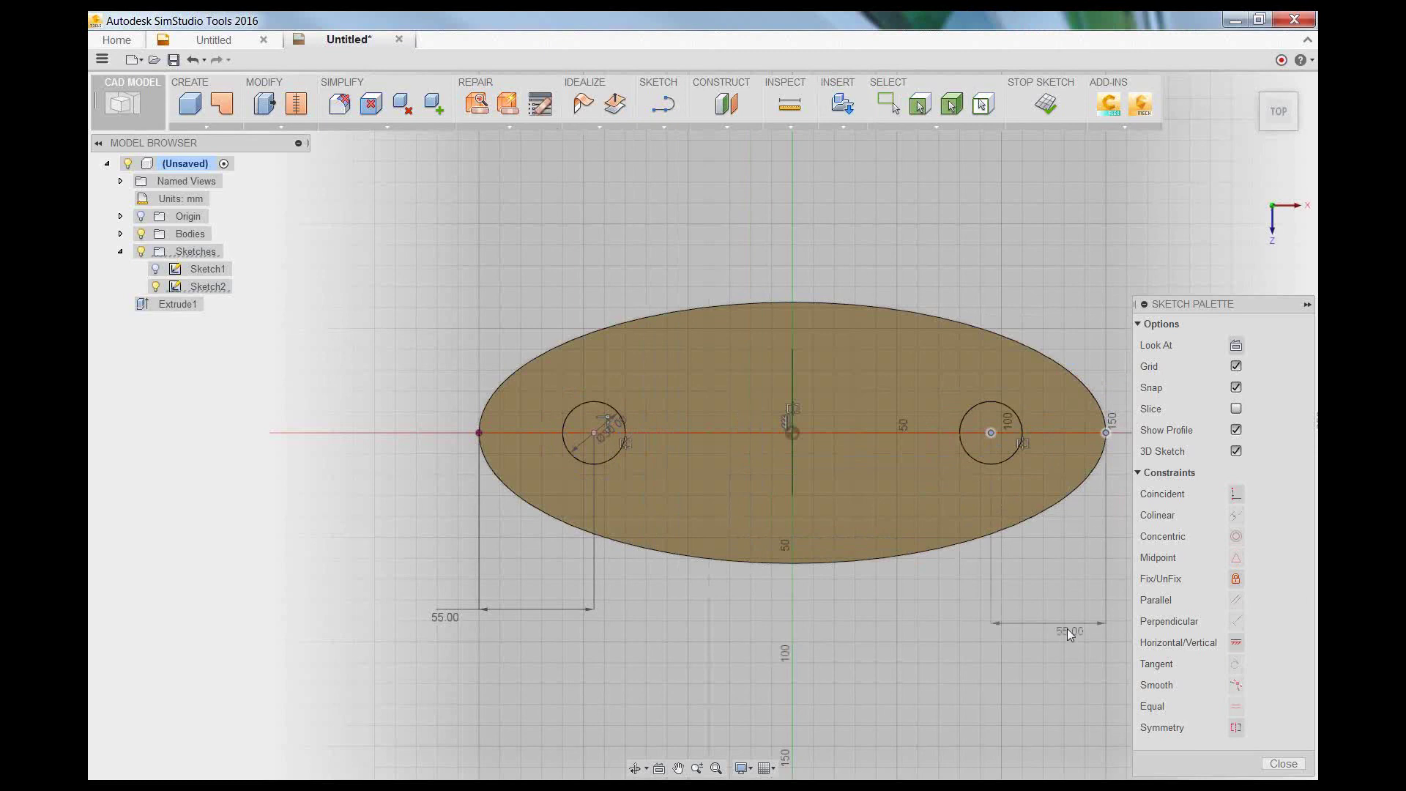
click(989, 619)
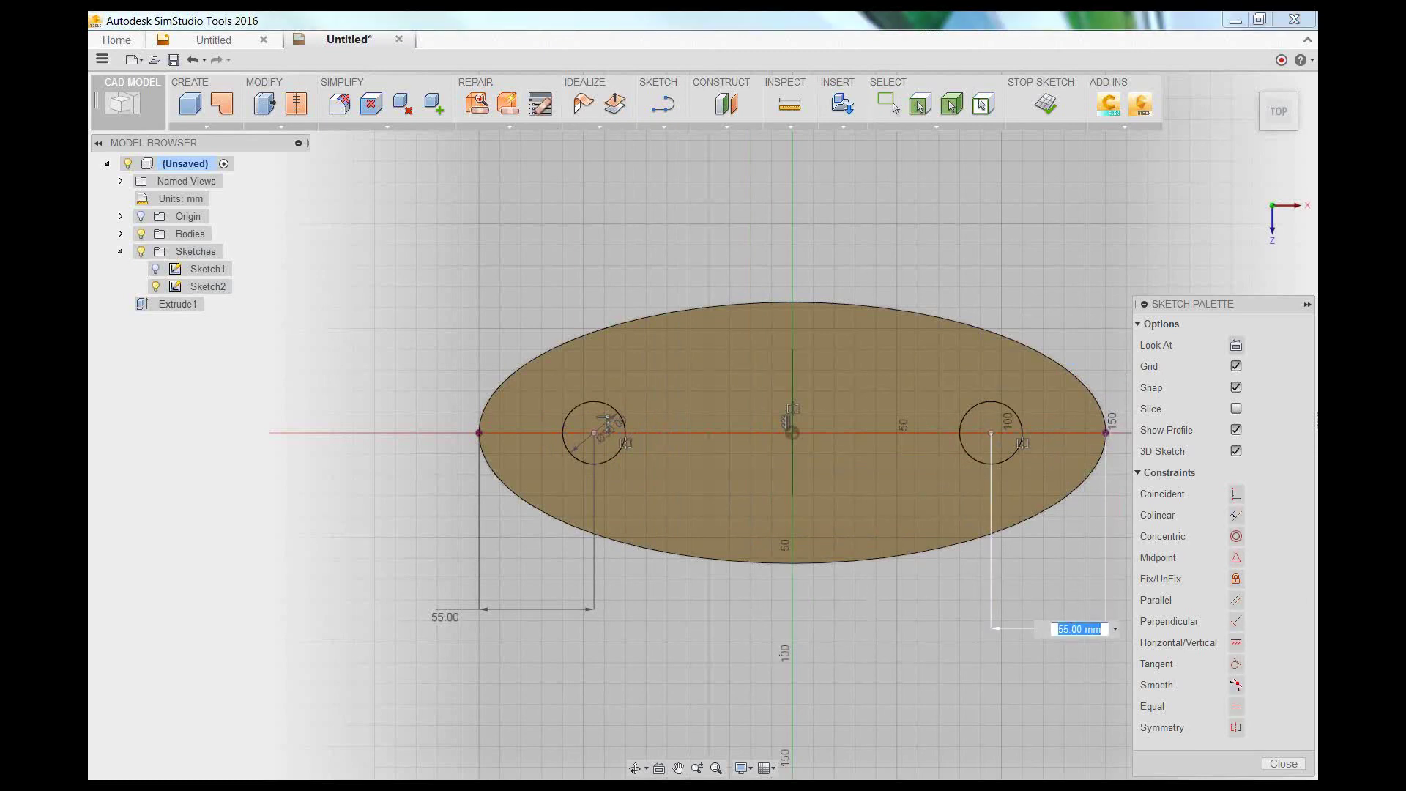
click(1282, 764)
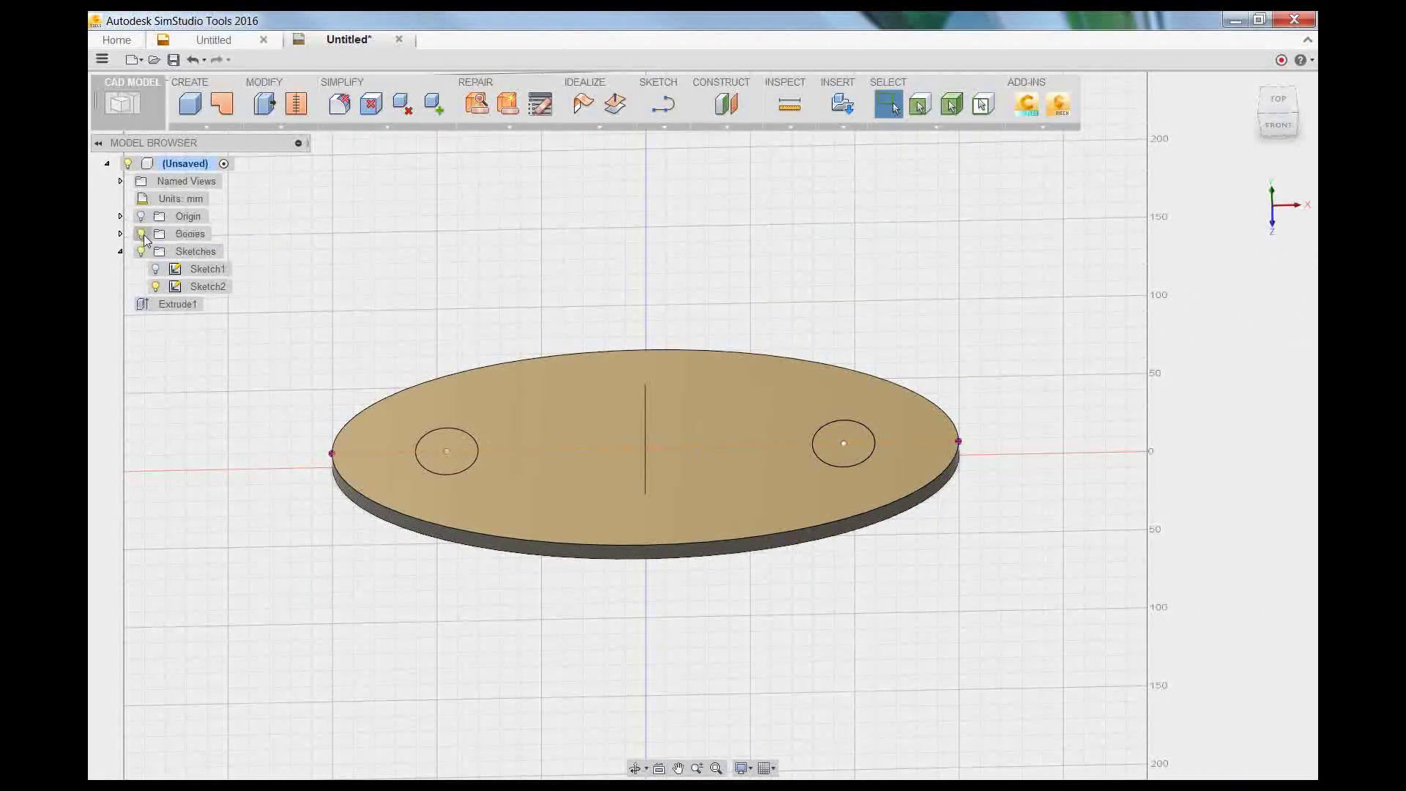
- Hide the bodies and extrude the full ellipse profile of Sketch2, both circles included, 60 mm as a new body
click(142, 235)
click(142, 235)
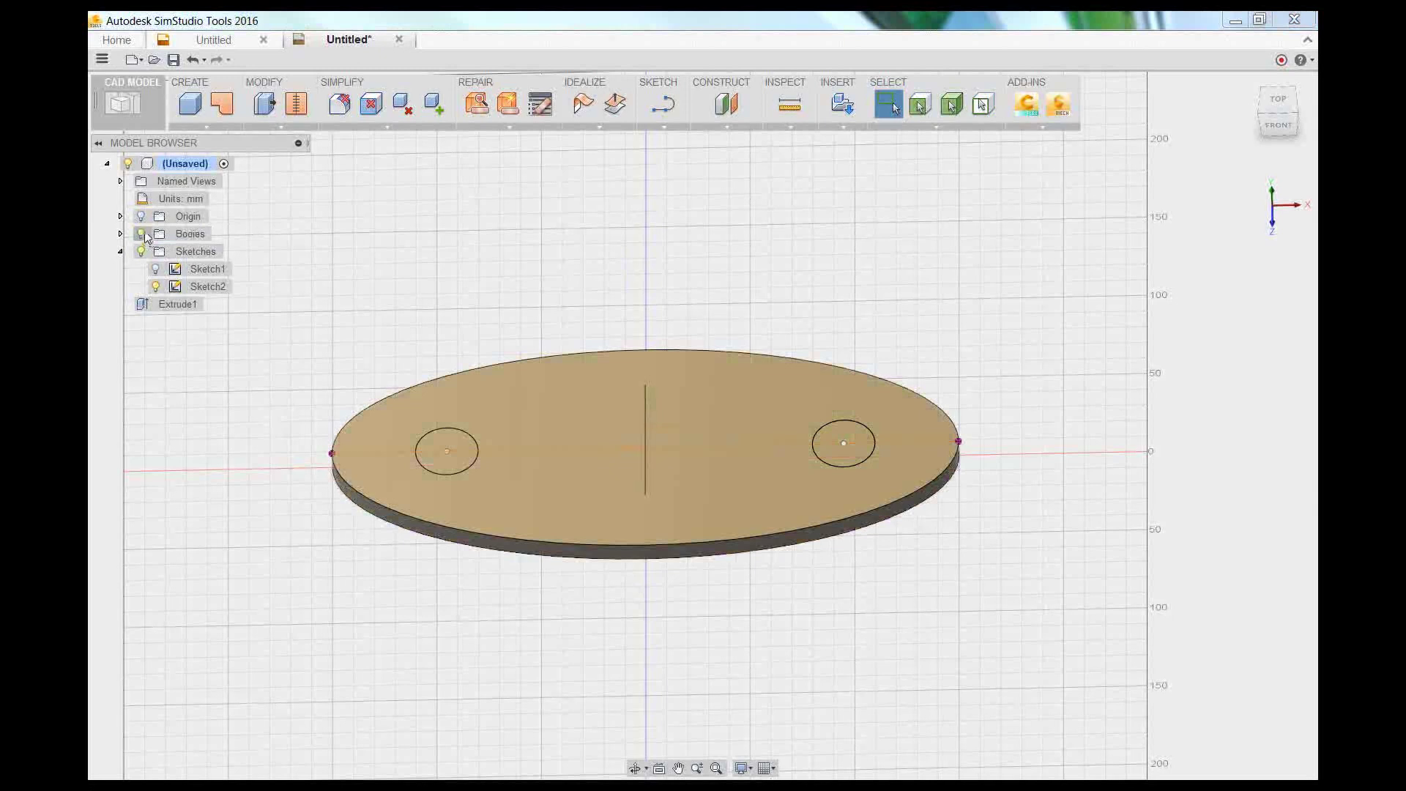
click(142, 234)
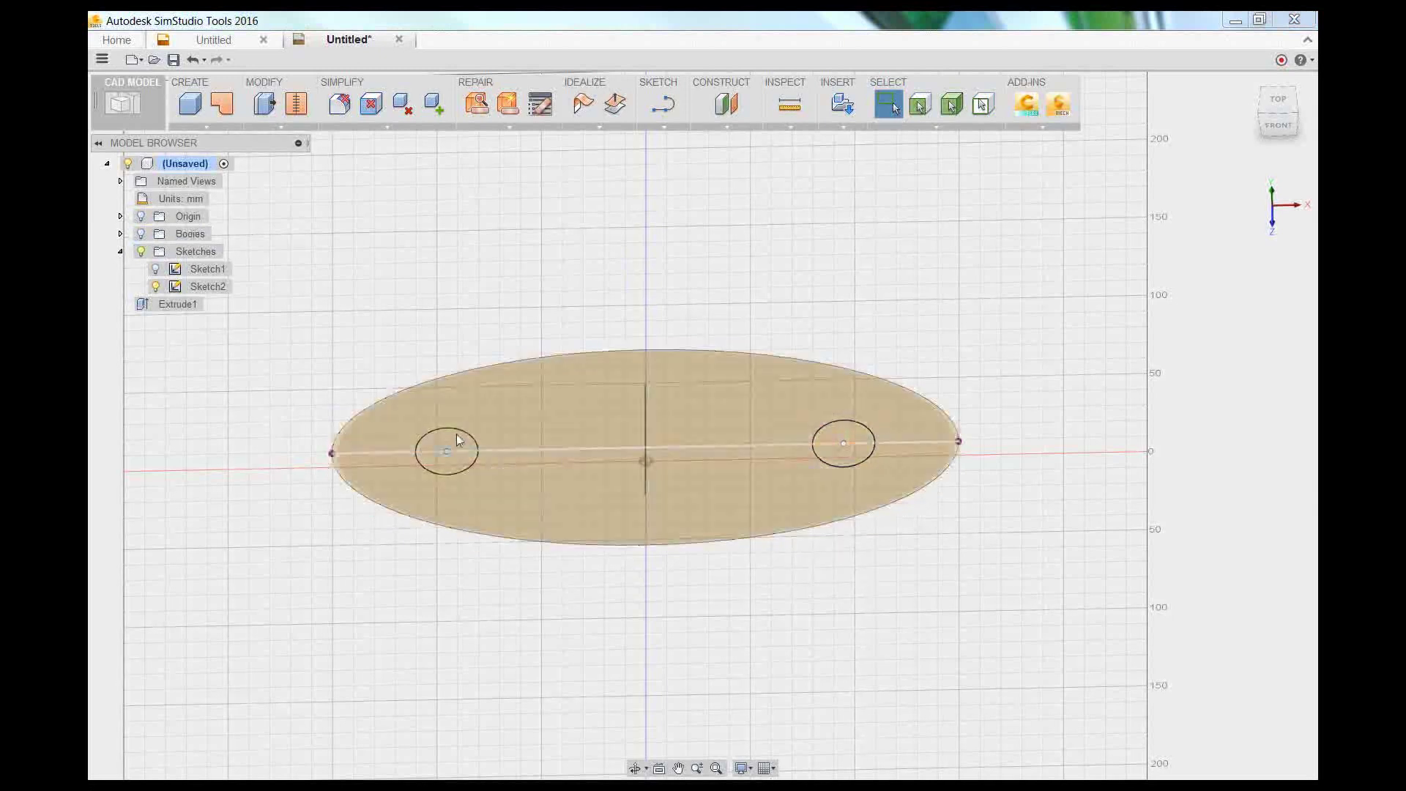
scroll(457, 440, up, 5)
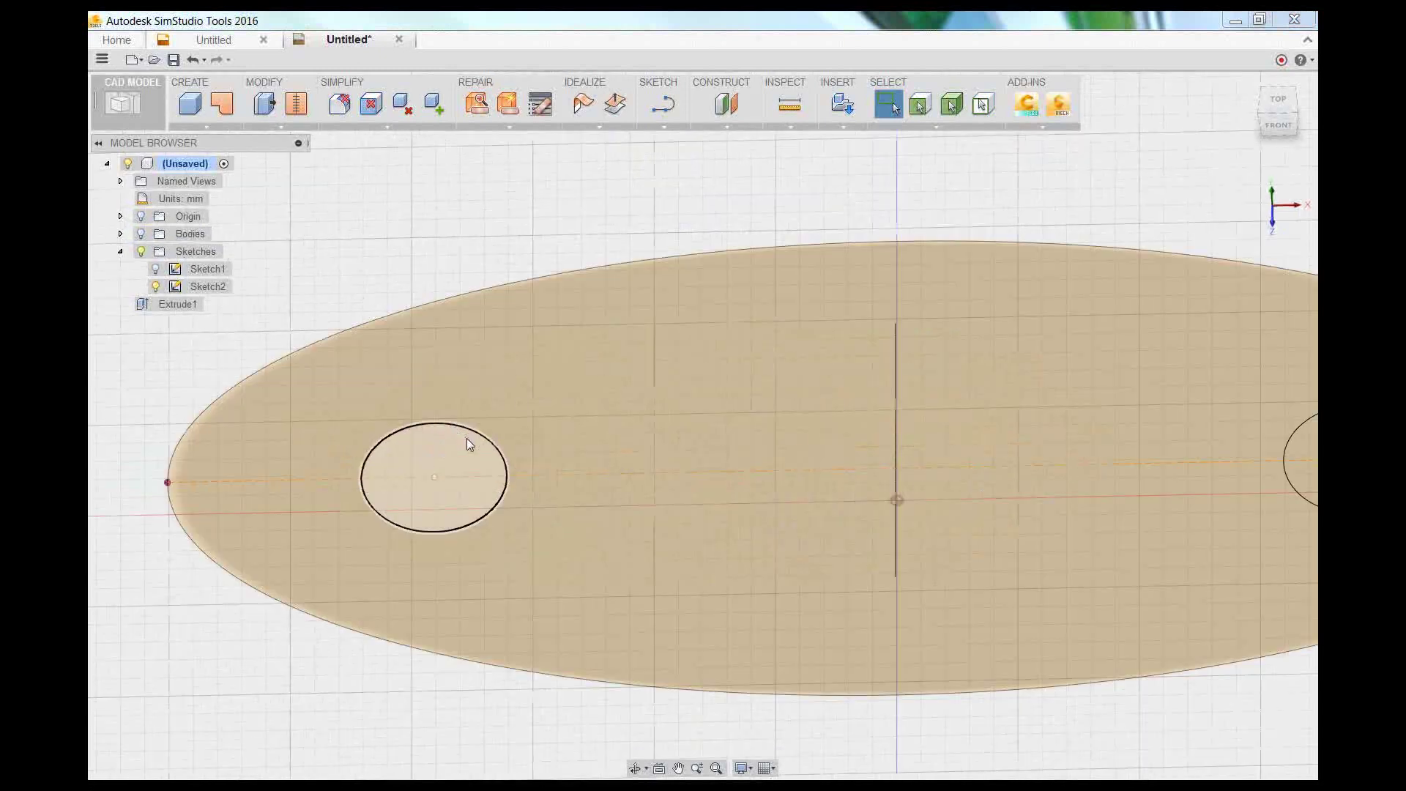
click(466, 439)
click(800, 379)
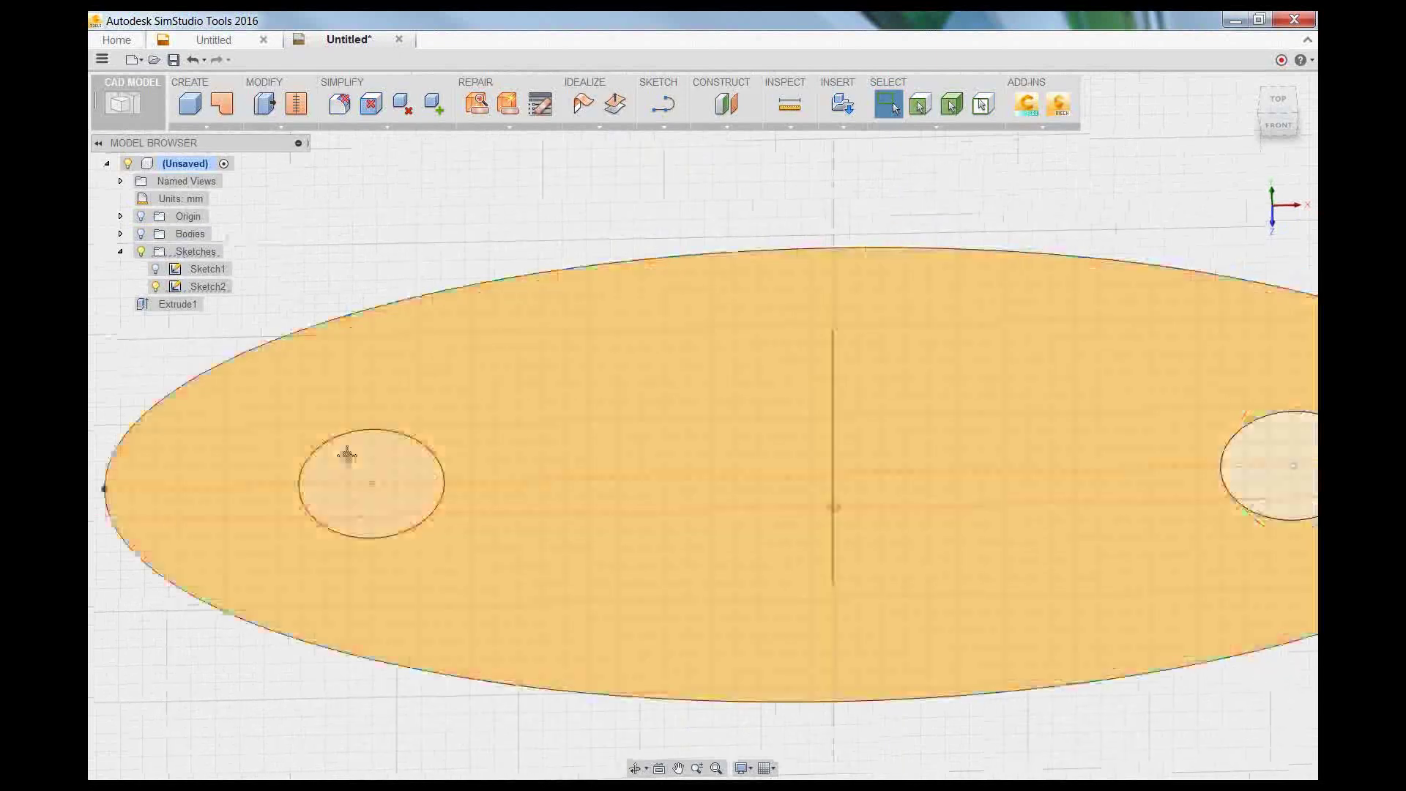
right_click(588, 411)
click(633, 388)
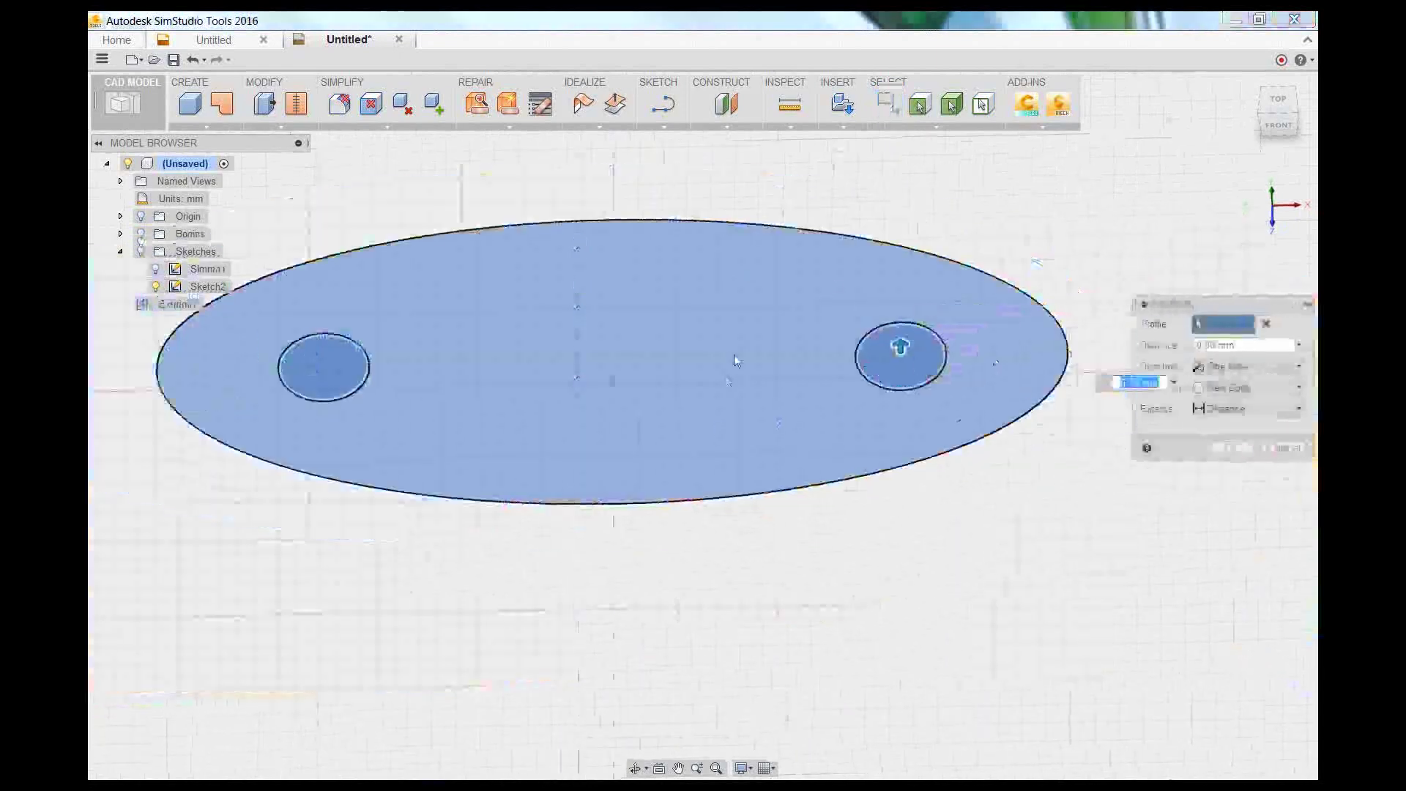
text(60)
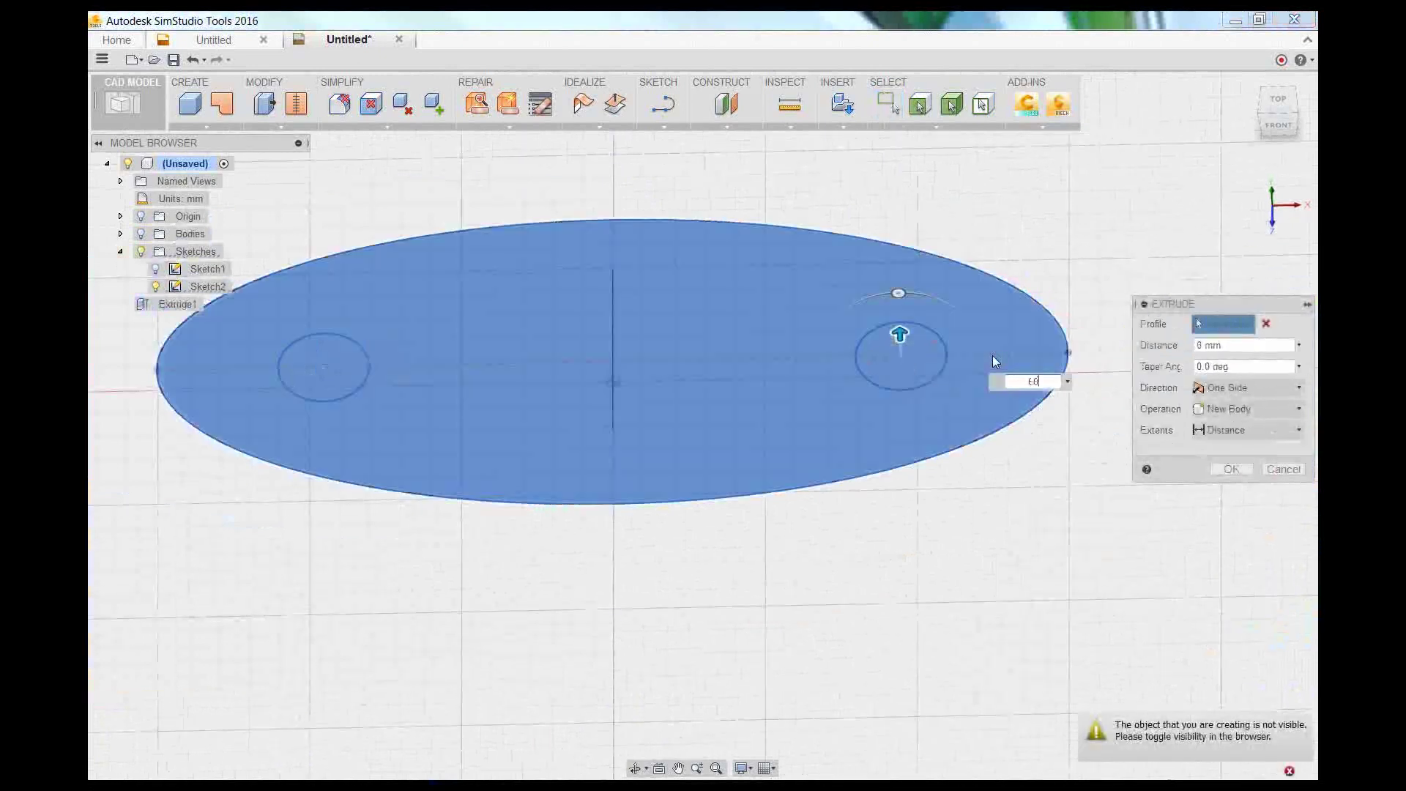
key(Return)
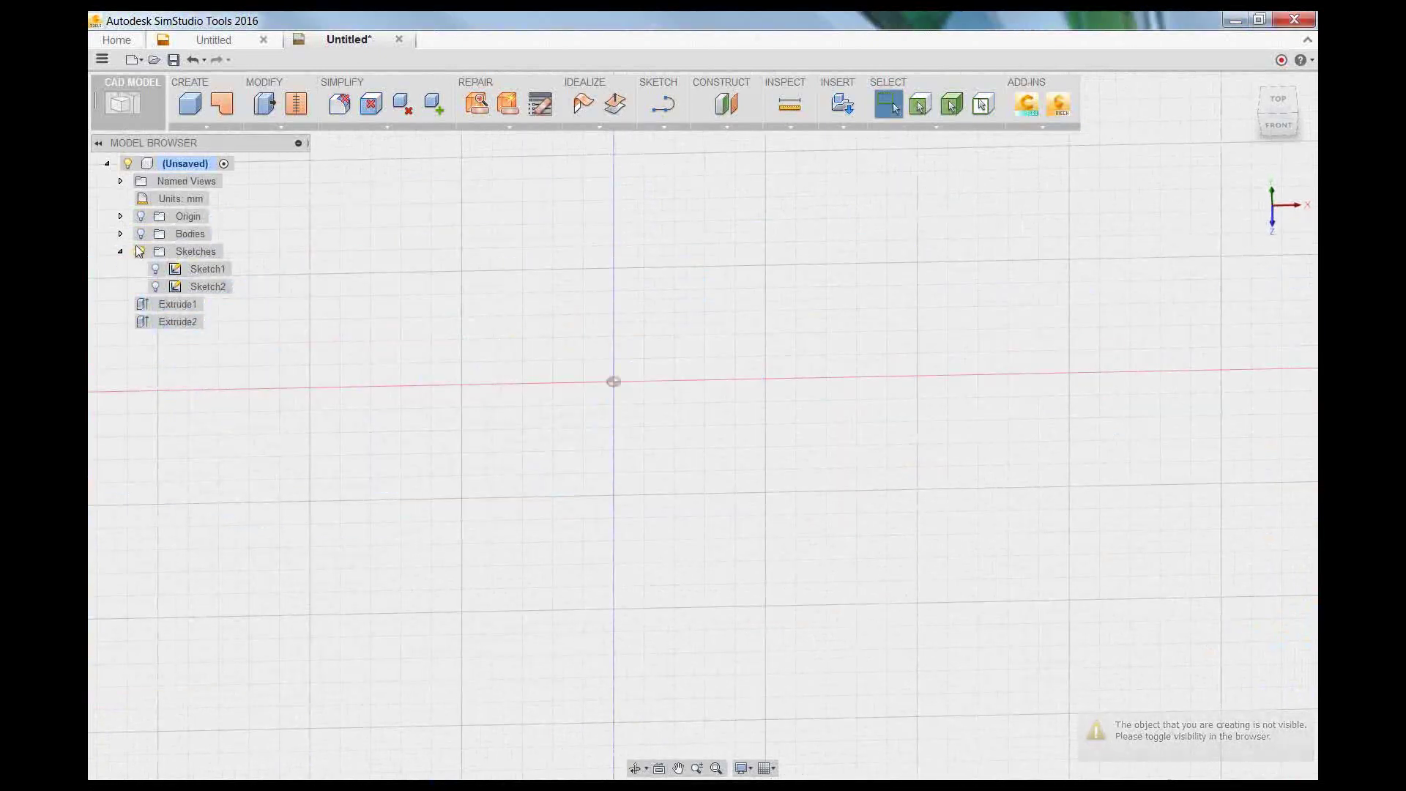
- Show the bodies and Sketch2, and shell the upper body through its top face with a 3 mm inside thickness
click(141, 234)
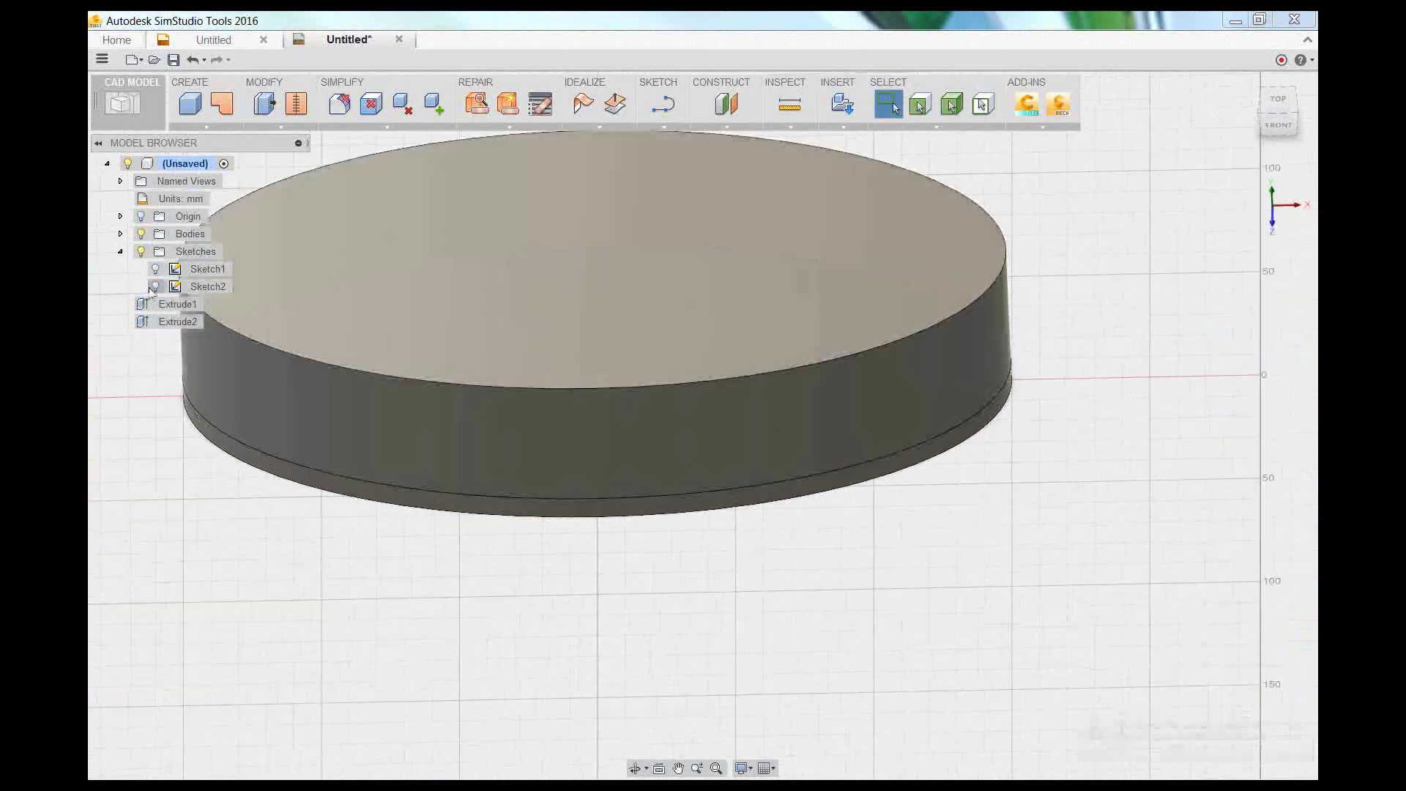
click(154, 287)
click(282, 125)
click(299, 232)
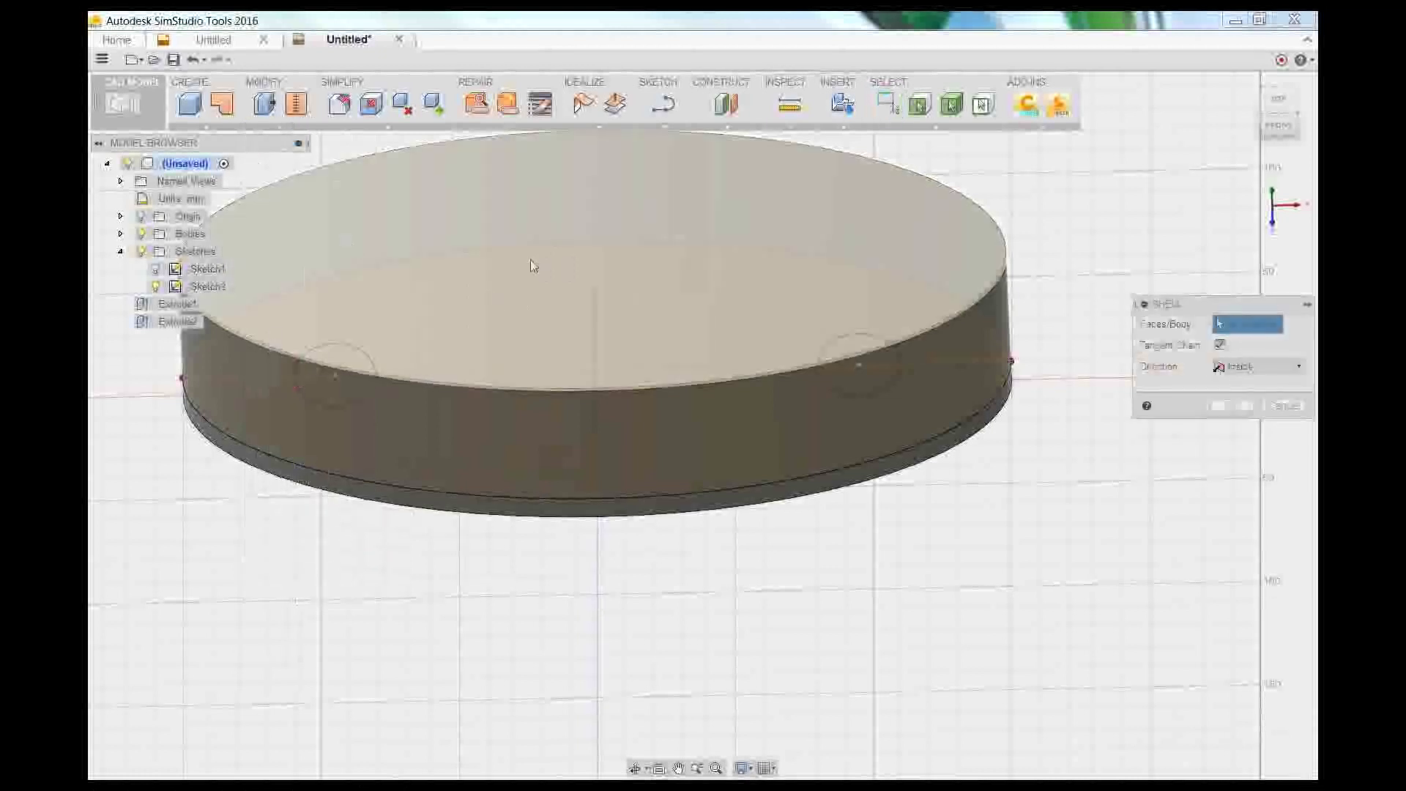
click(531, 261)
text(1)
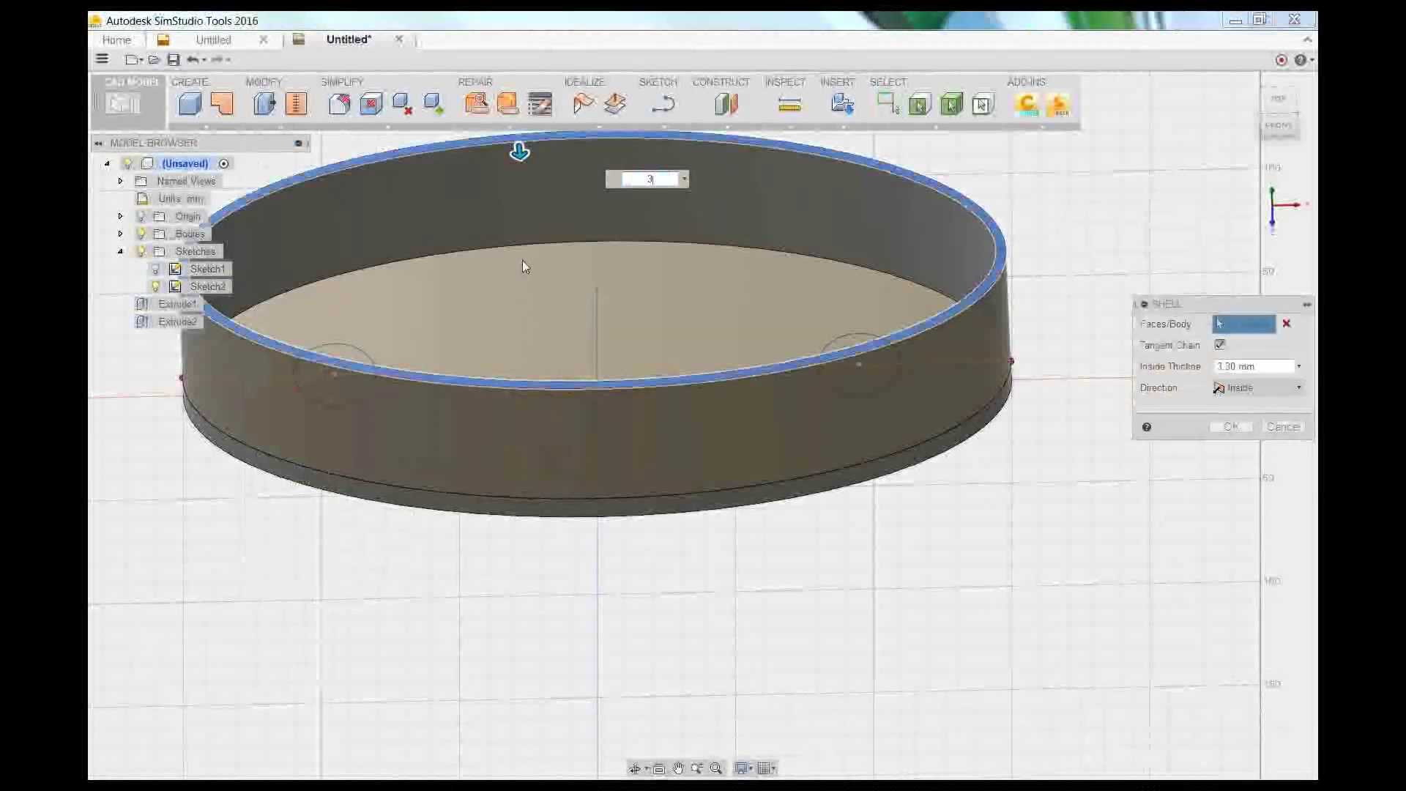
key(Return)
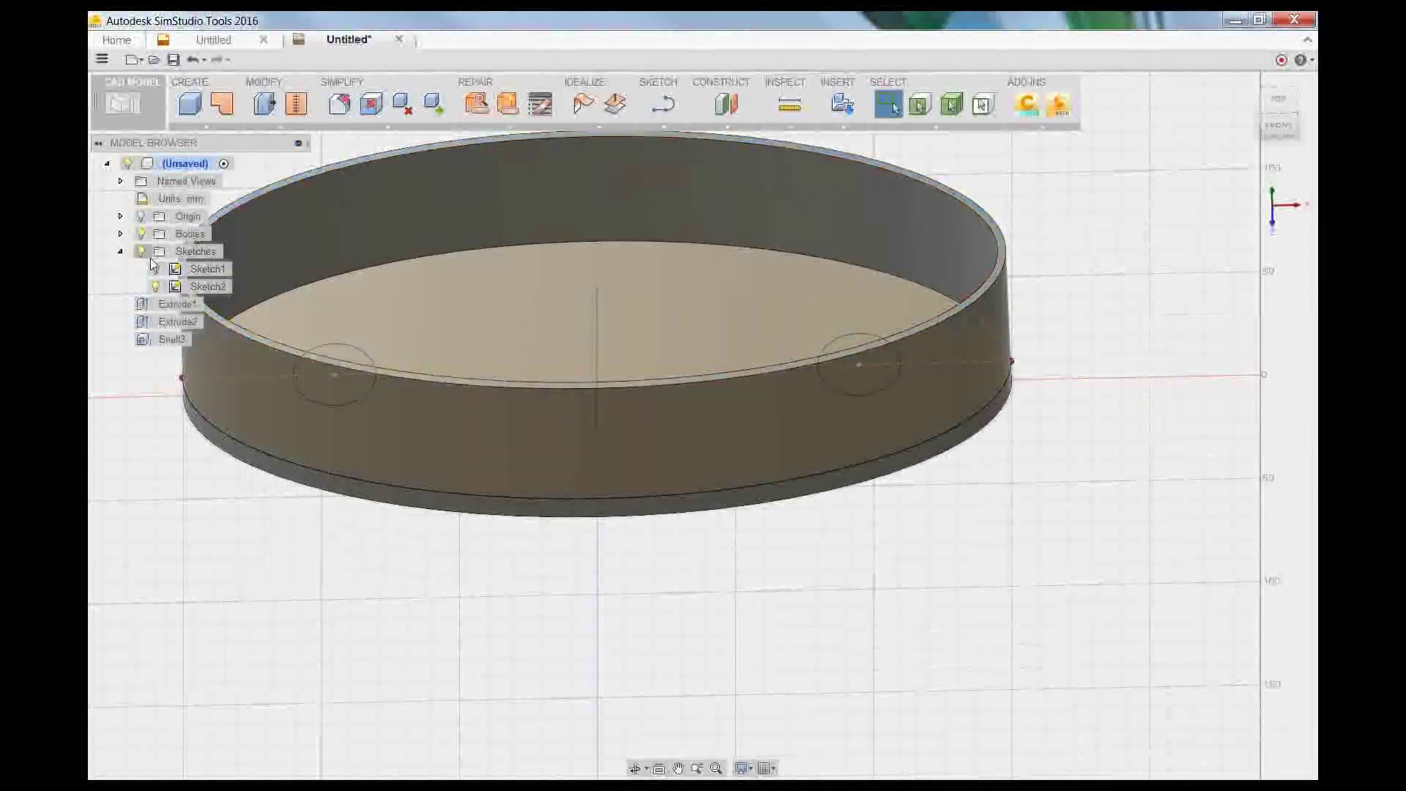
- Hide the bodies, extrude both circles of Sketch2 55 mm as new bodies, and show the bodies again
click(141, 234)
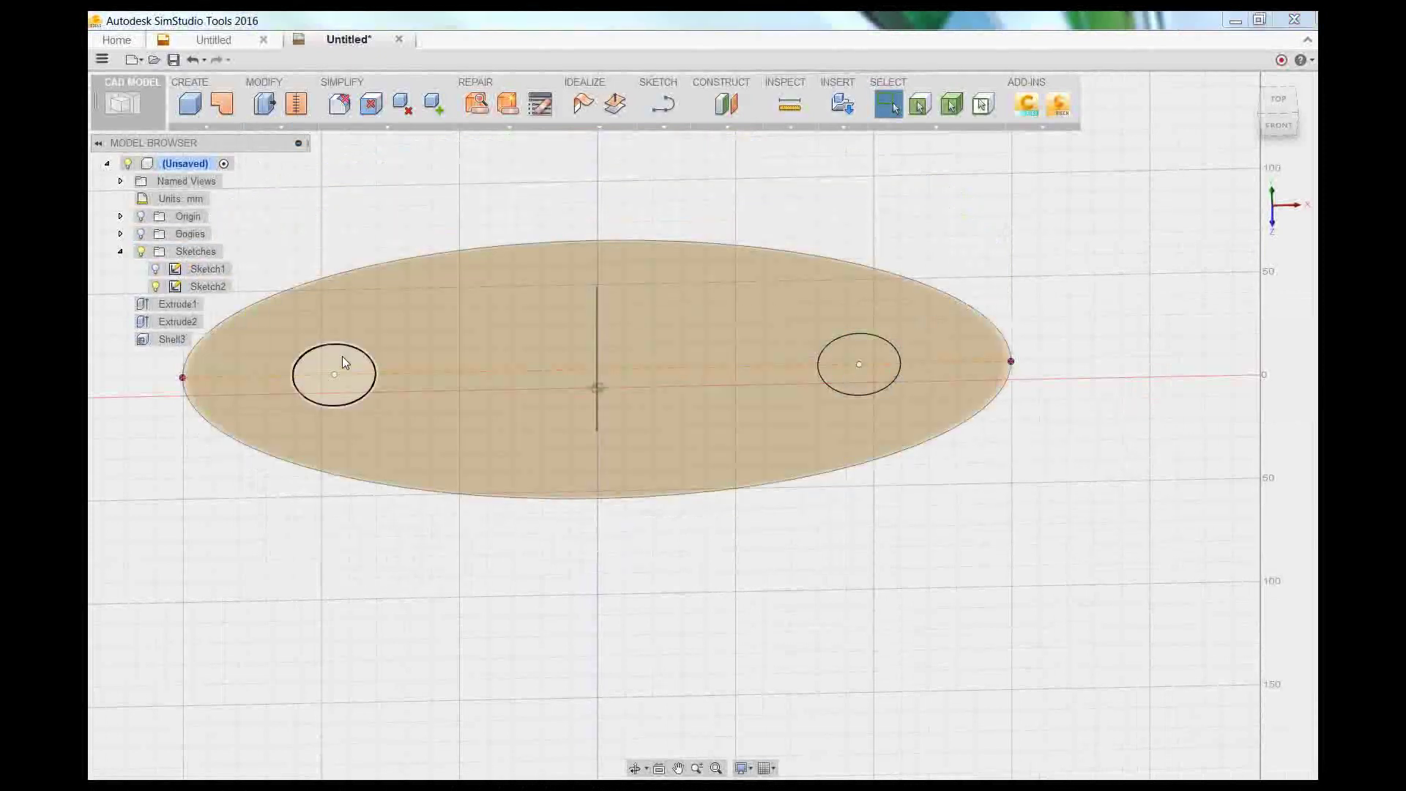
click(339, 359)
click(875, 353)
right_click(876, 353)
click(908, 324)
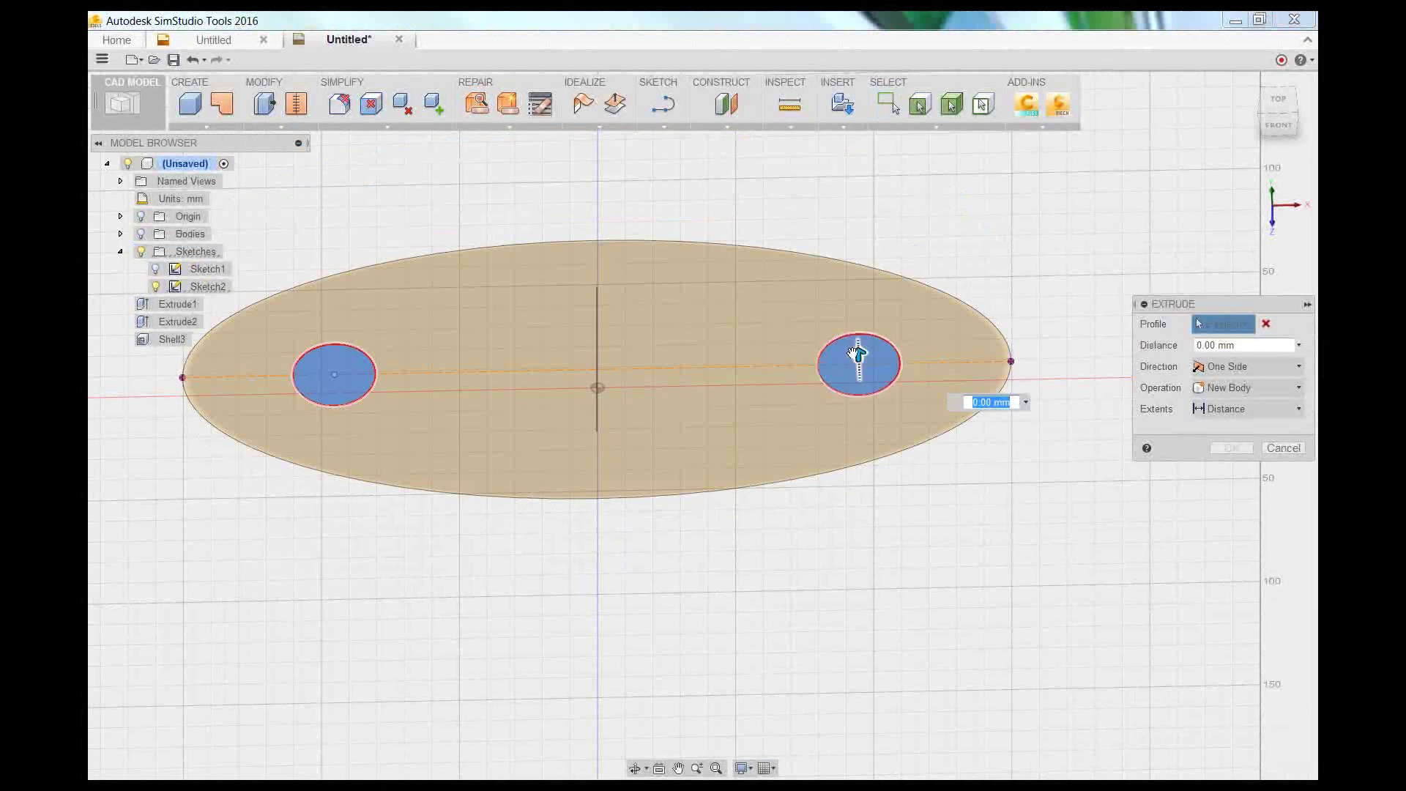
text(55)
key(Return)
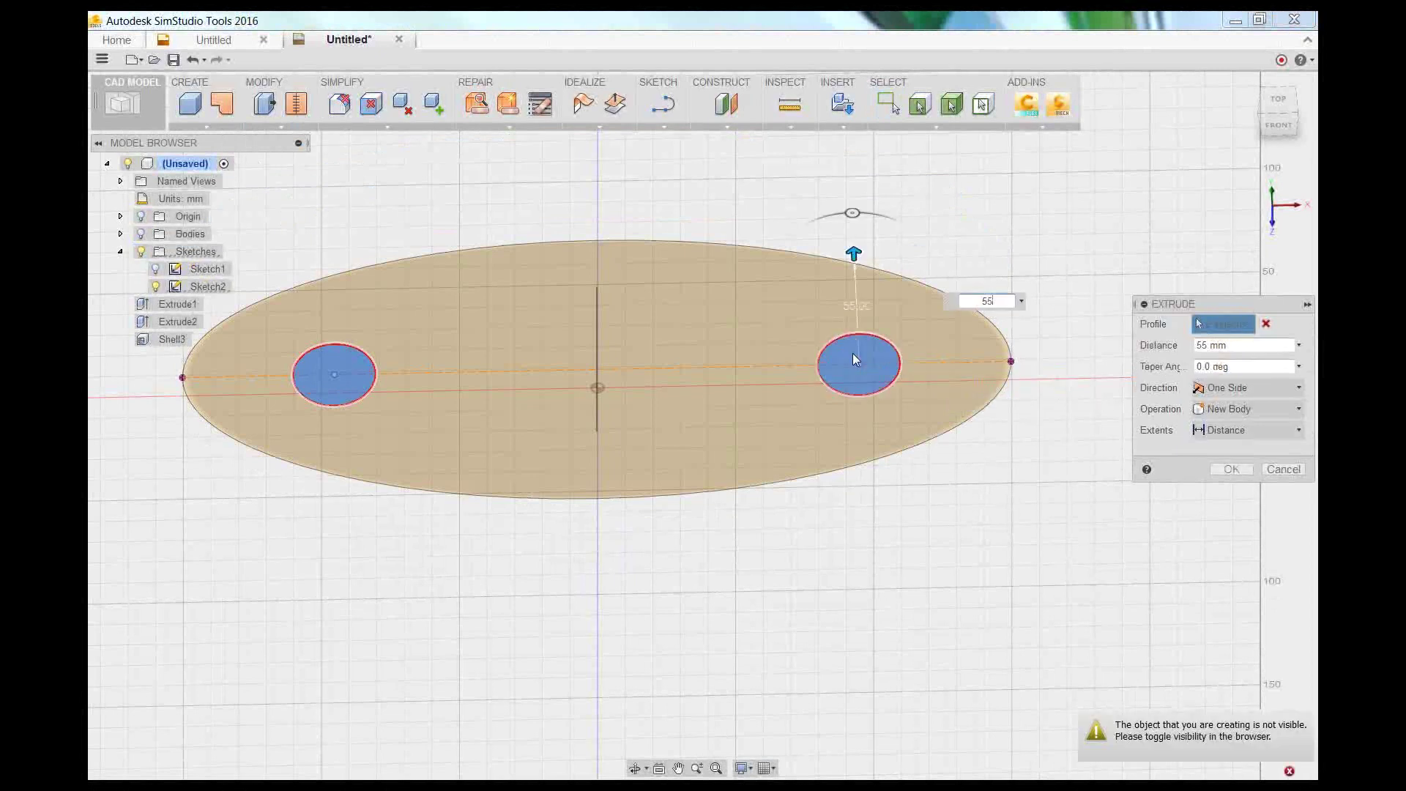
click(141, 234)
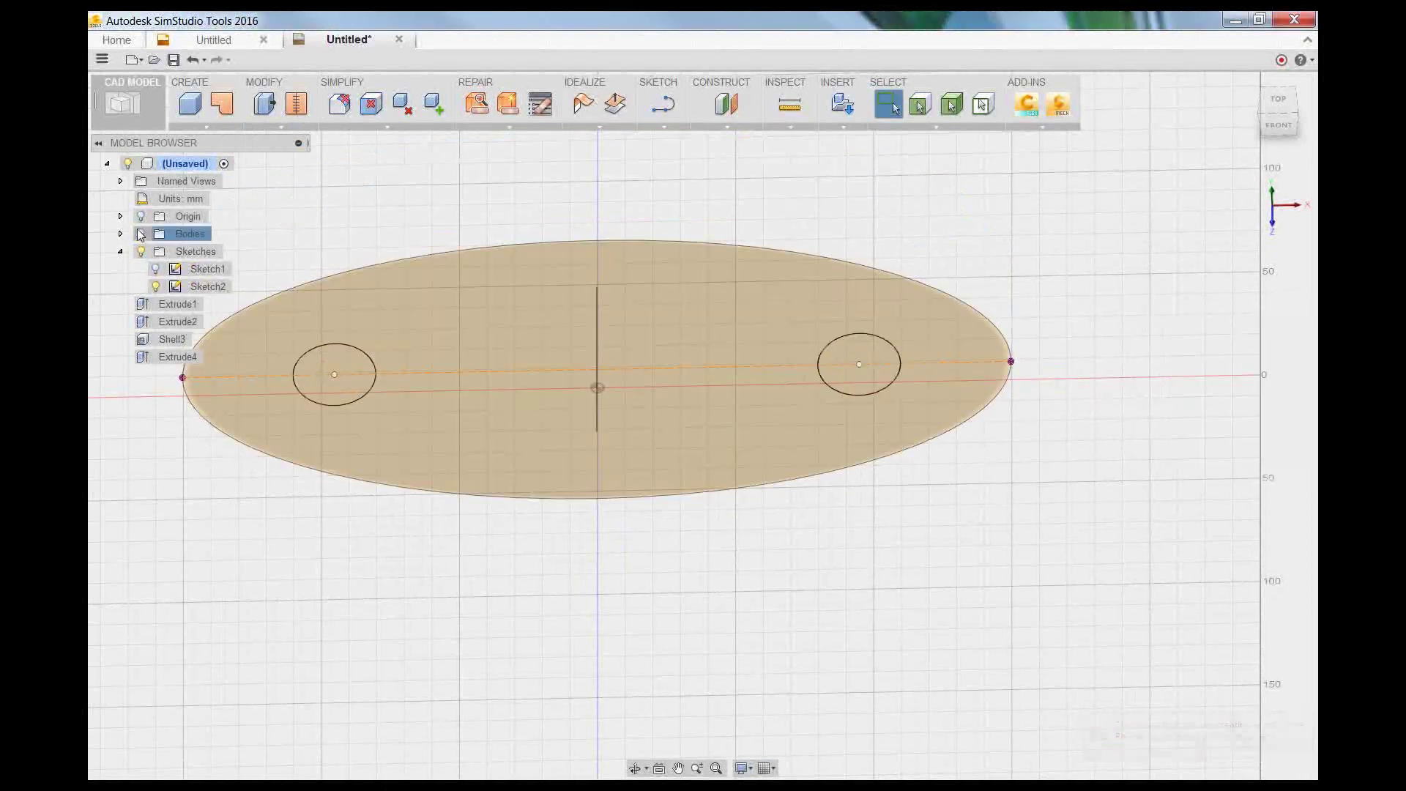
click(141, 234)
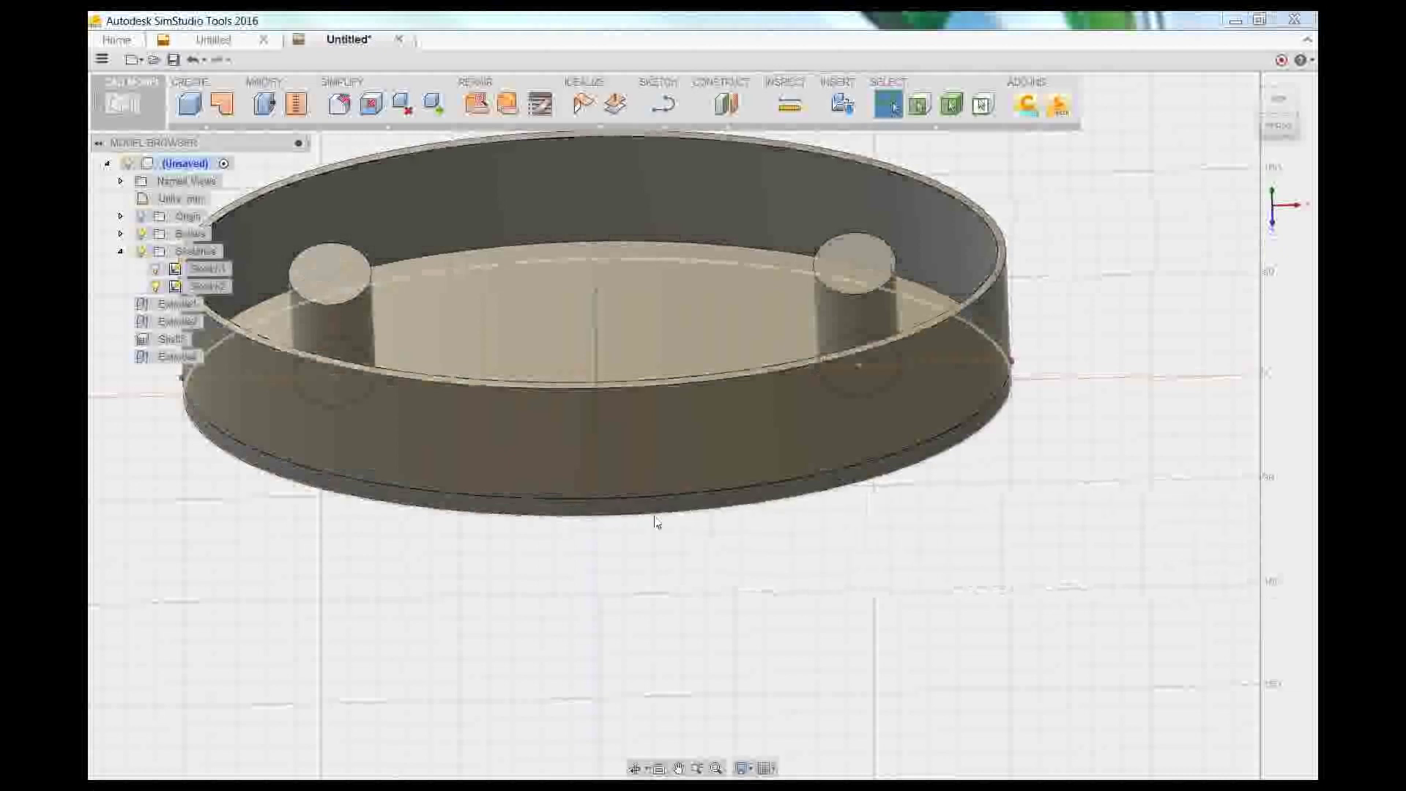
- Create a sketch on the first cylinder's top face and draw a concentric 12 mm diameter circle on it
right_click(323, 270)
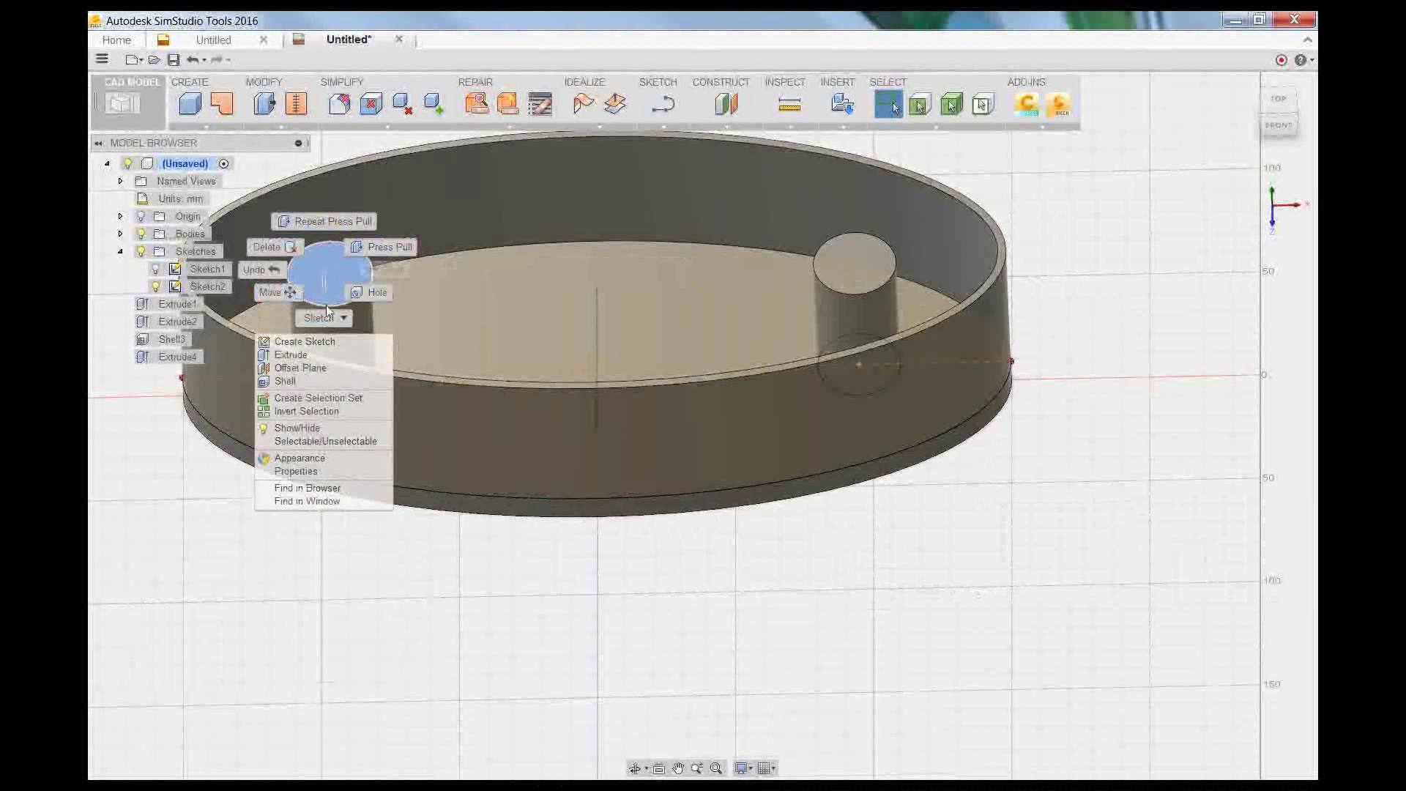
click(322, 339)
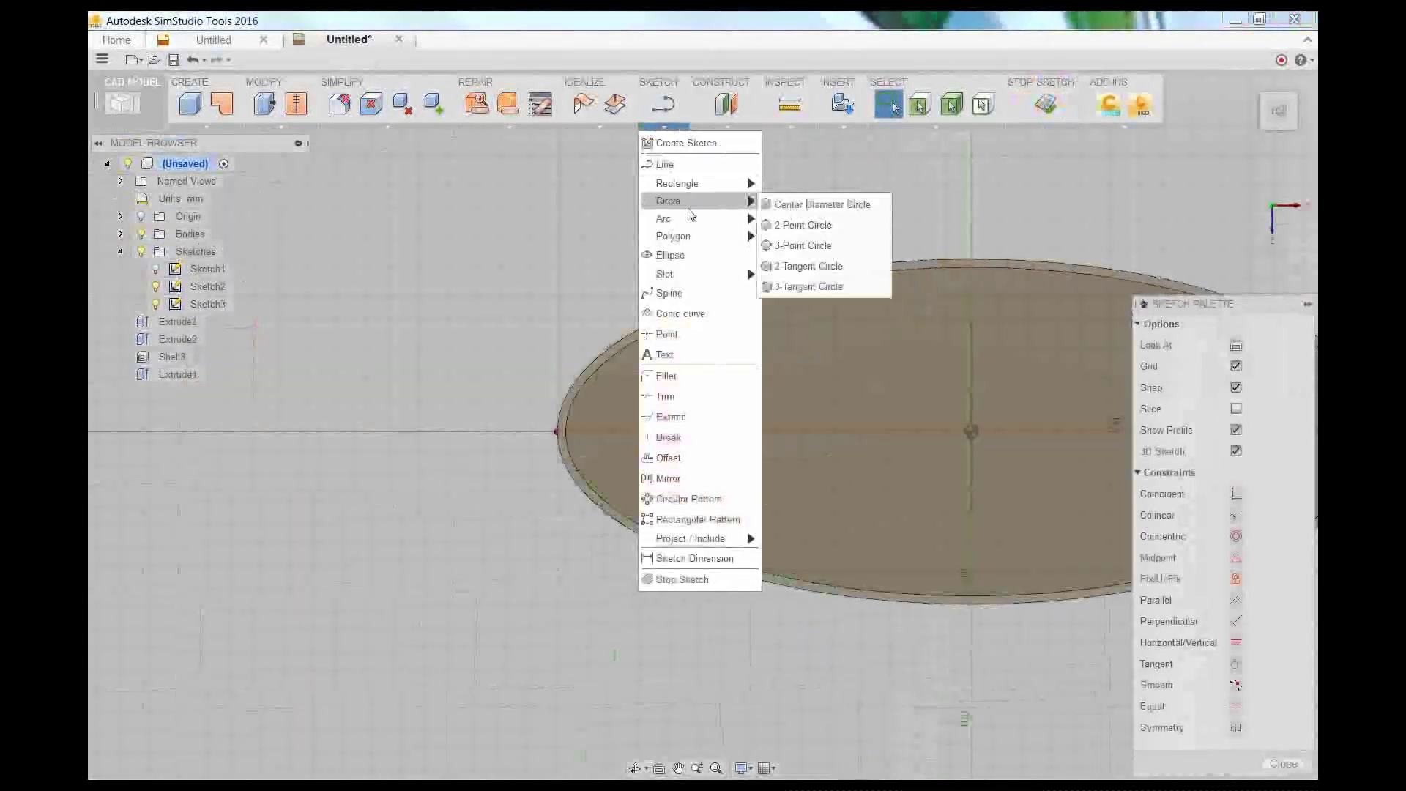
click(820, 205)
click(709, 431)
click(751, 430)
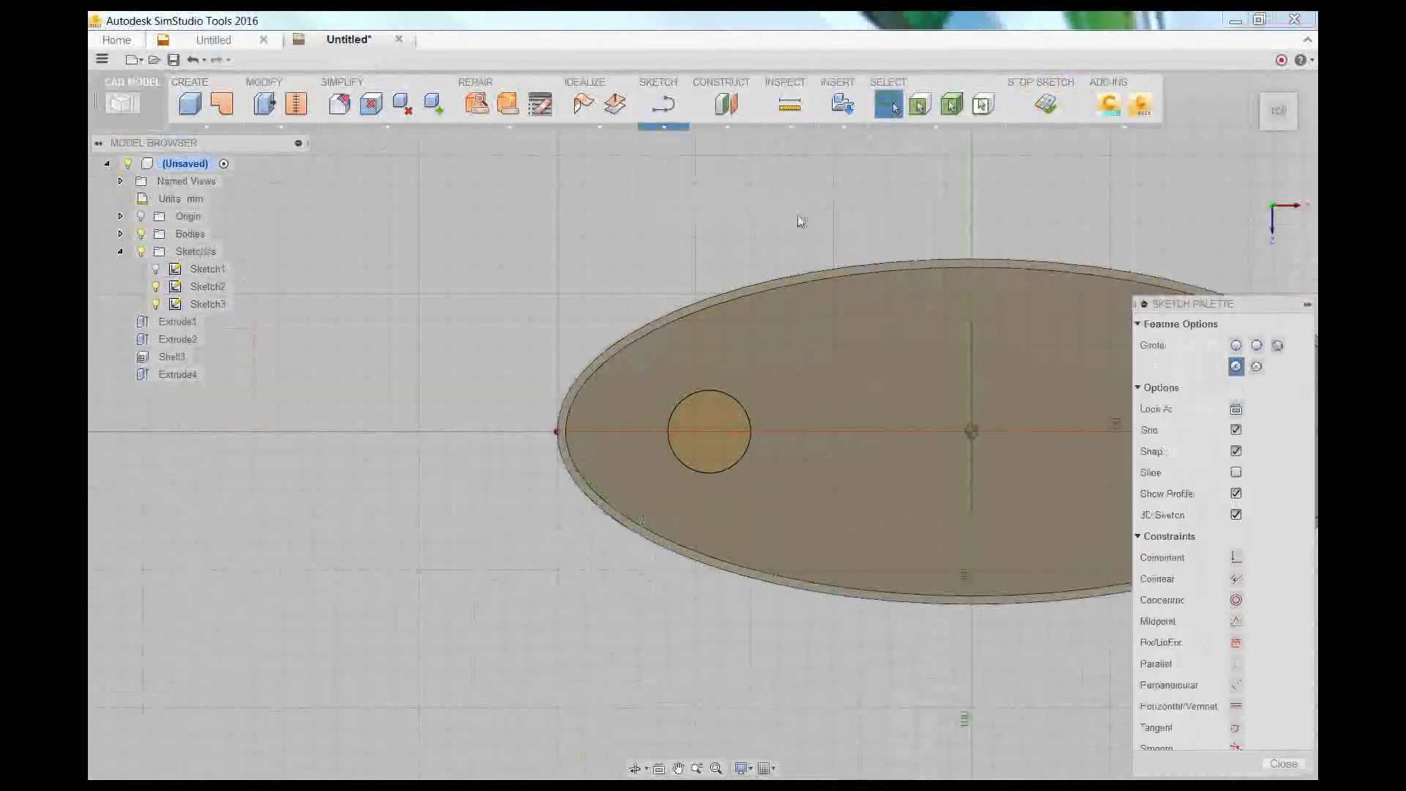
click(710, 432)
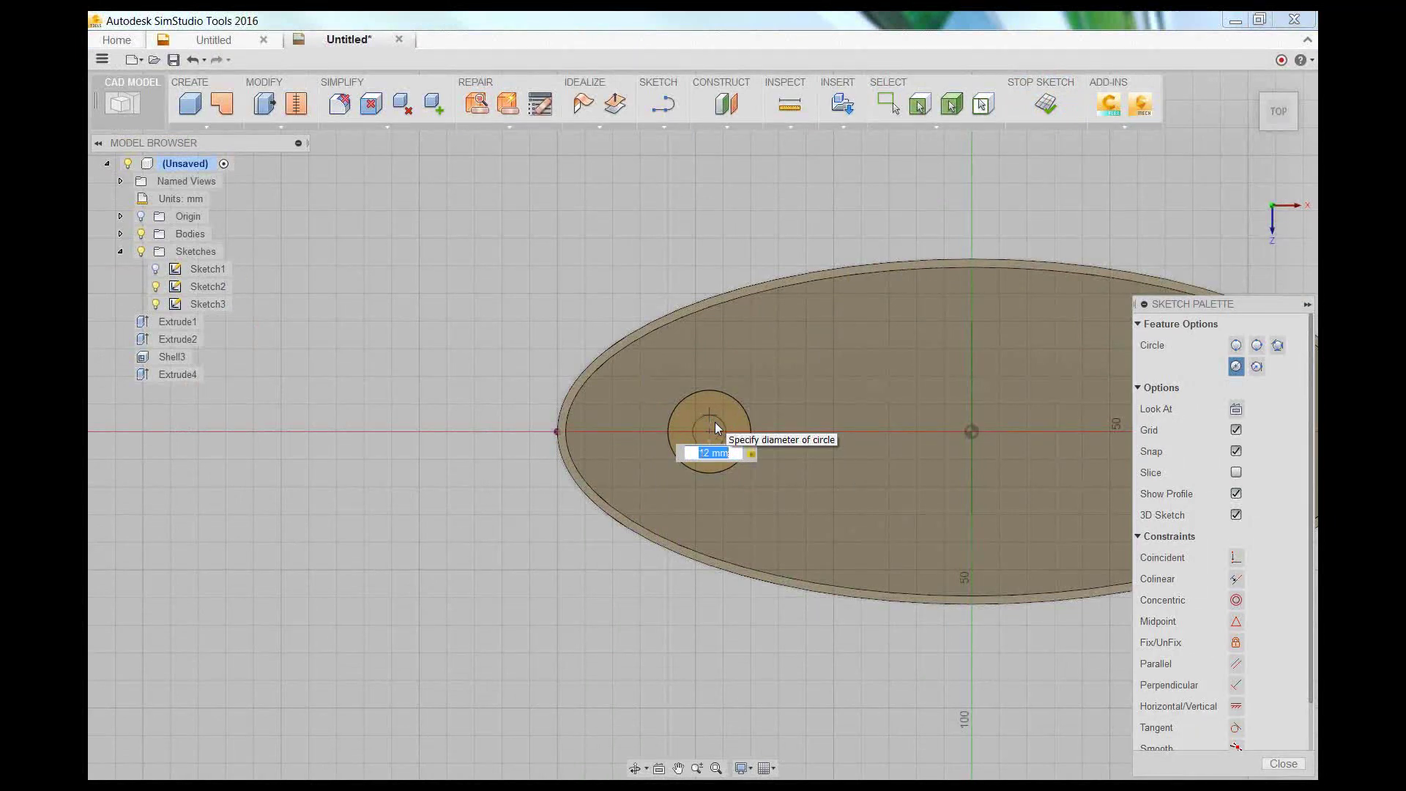
key(Return)
key(Escape)
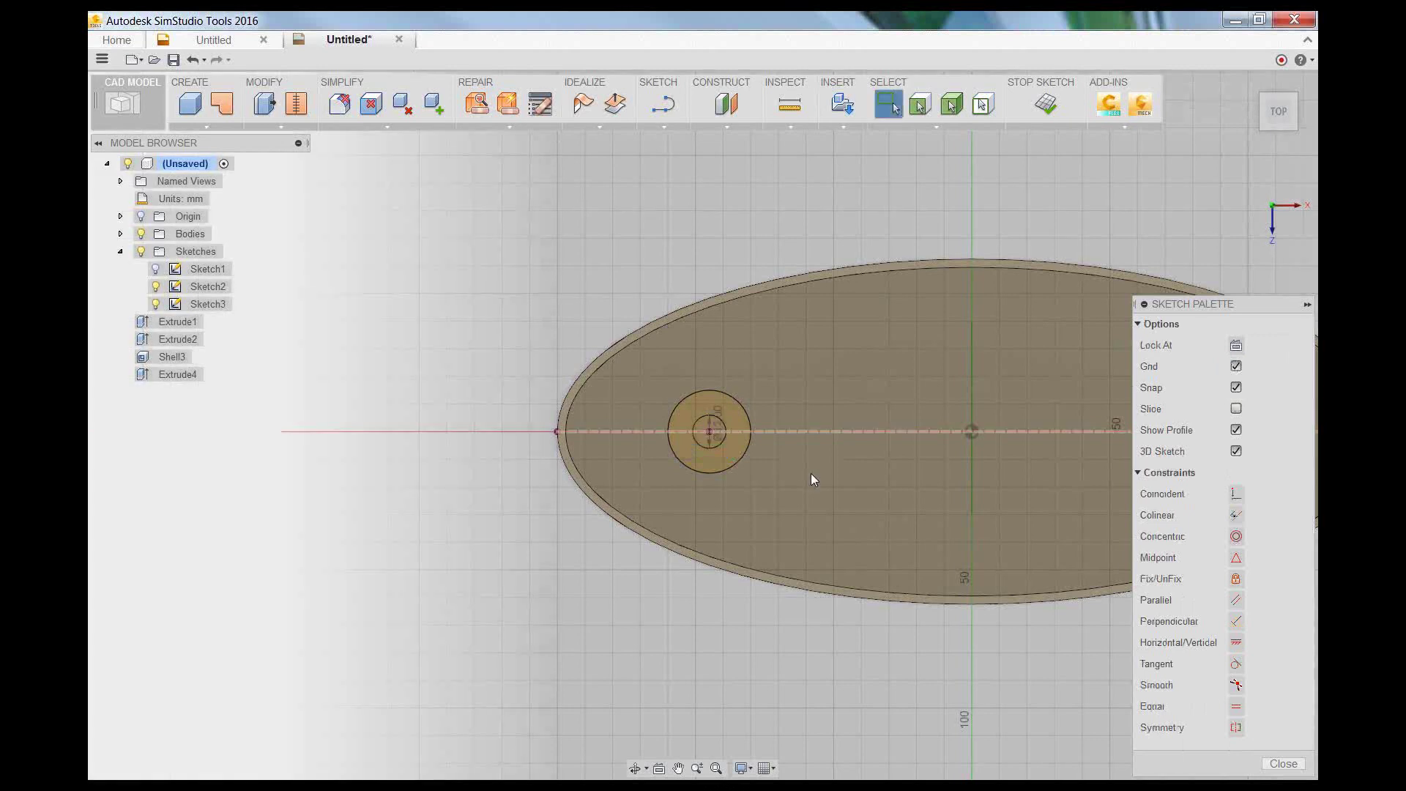
- Draw a second 12 mm diameter circle centred on the other cylinder's top face
scroll(850, 501, down, 2)
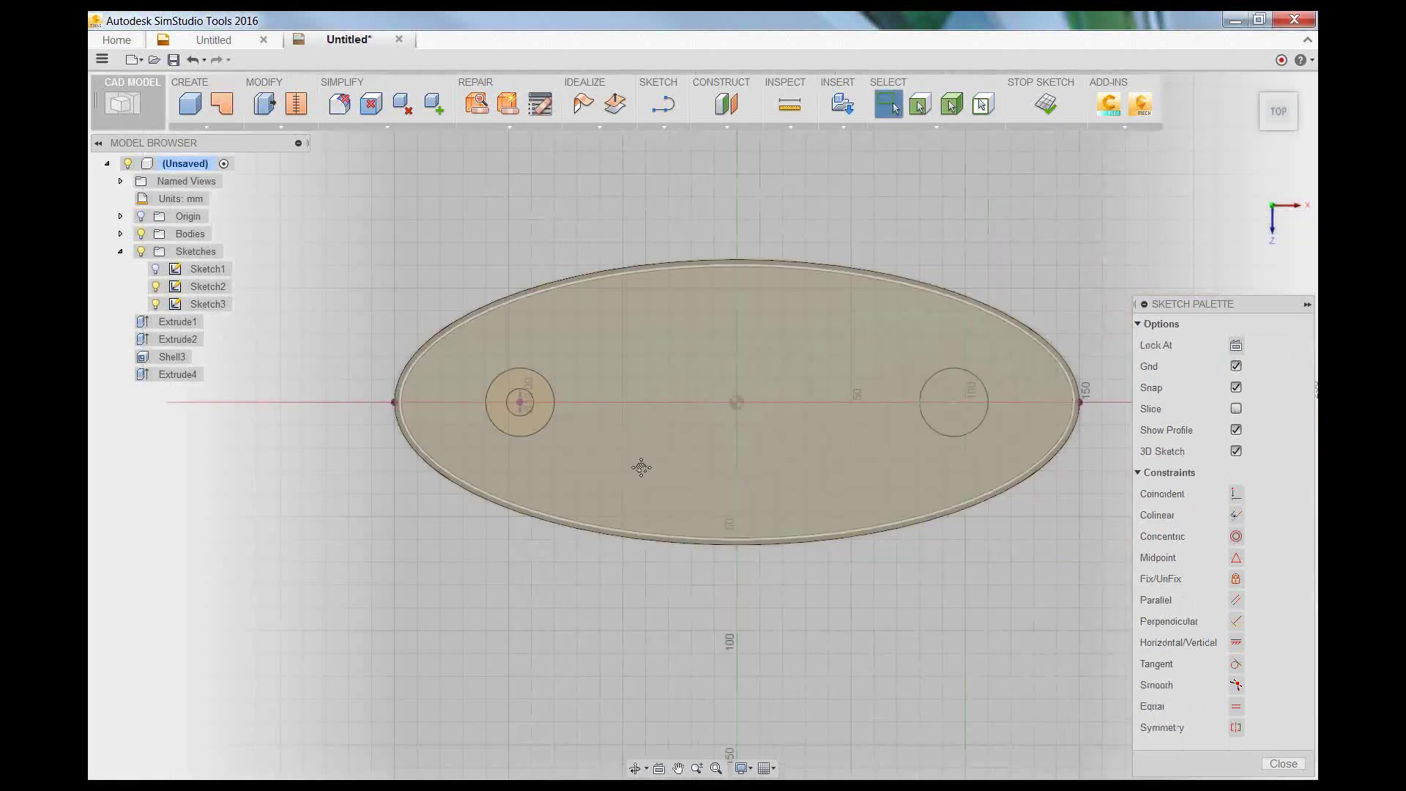
click(664, 126)
mouse_move(685, 209)
click(784, 205)
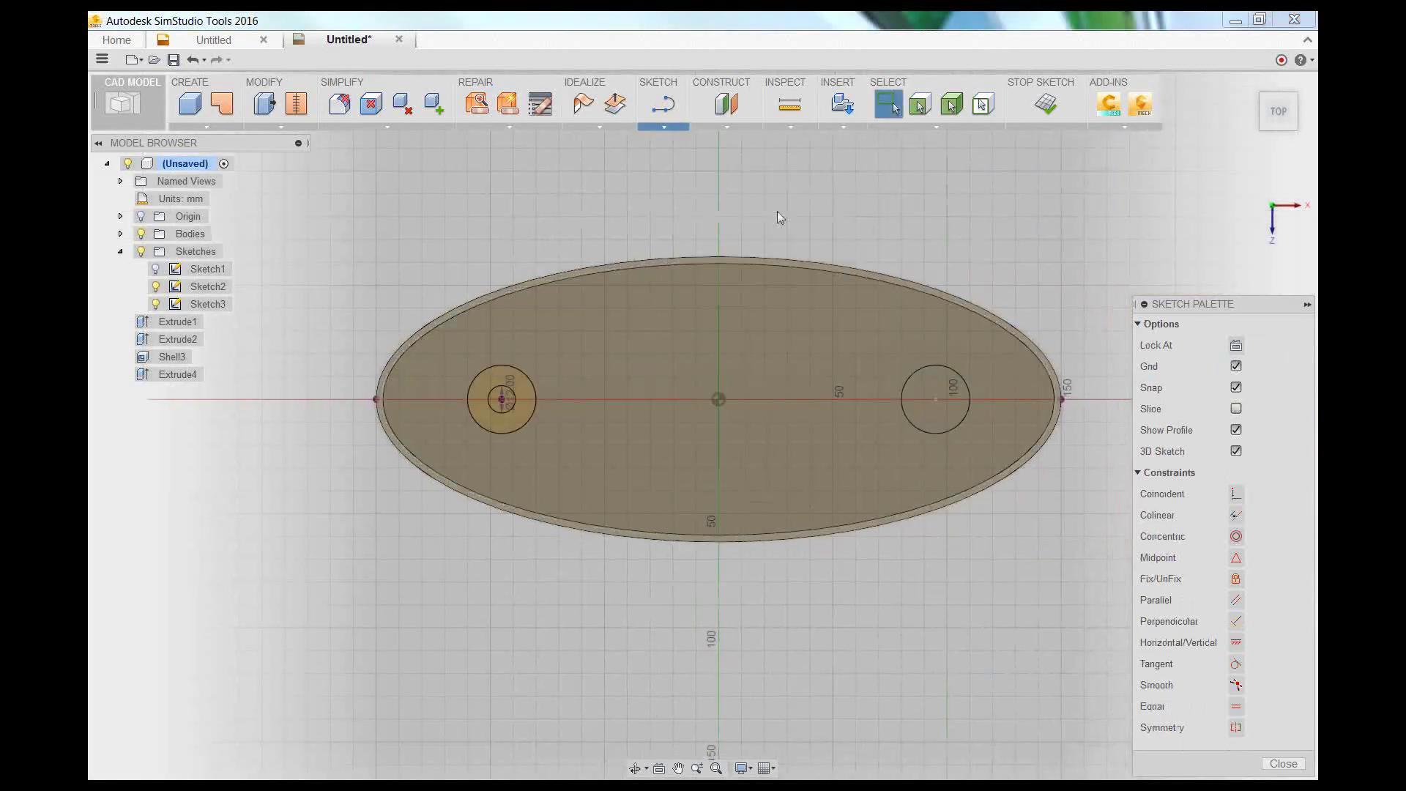
click(935, 400)
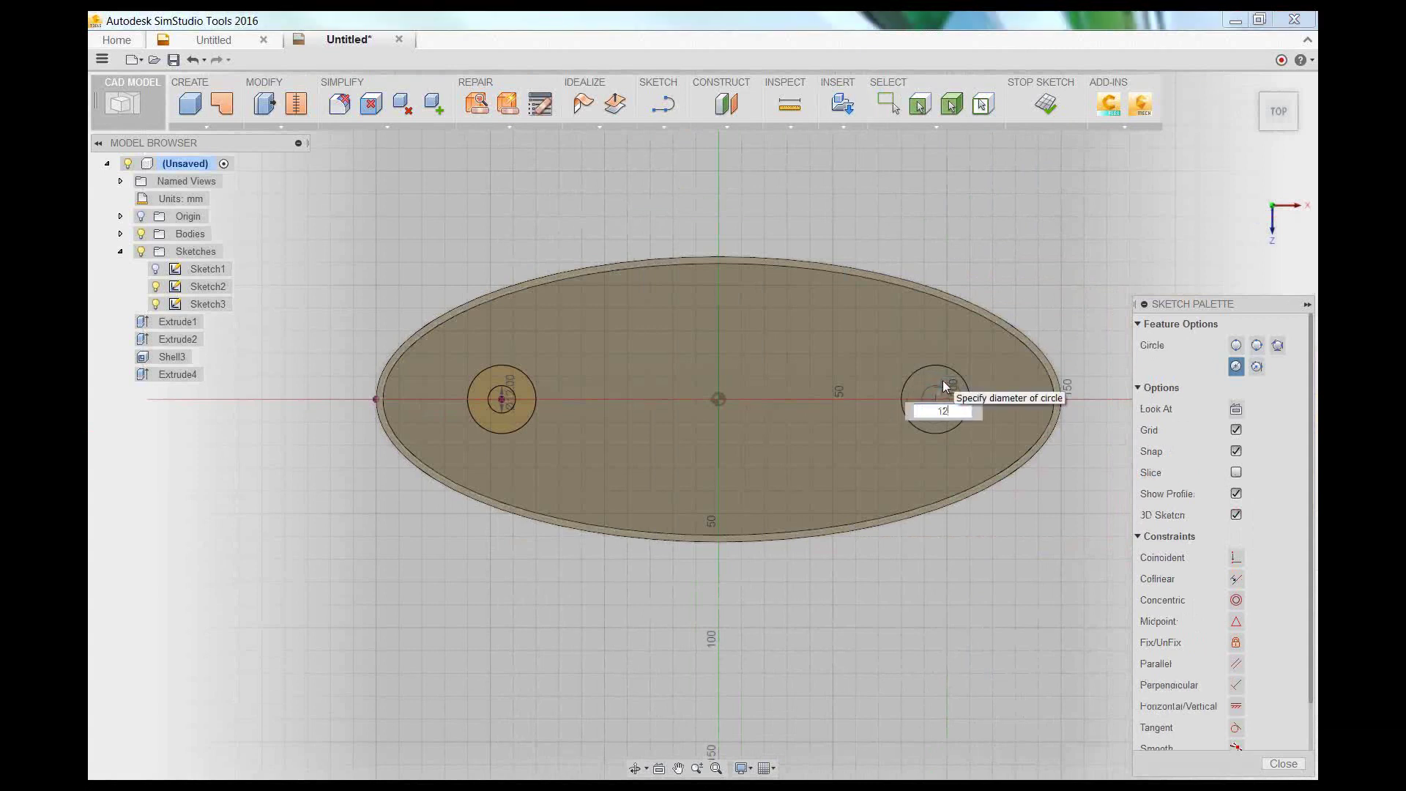
key(Return)
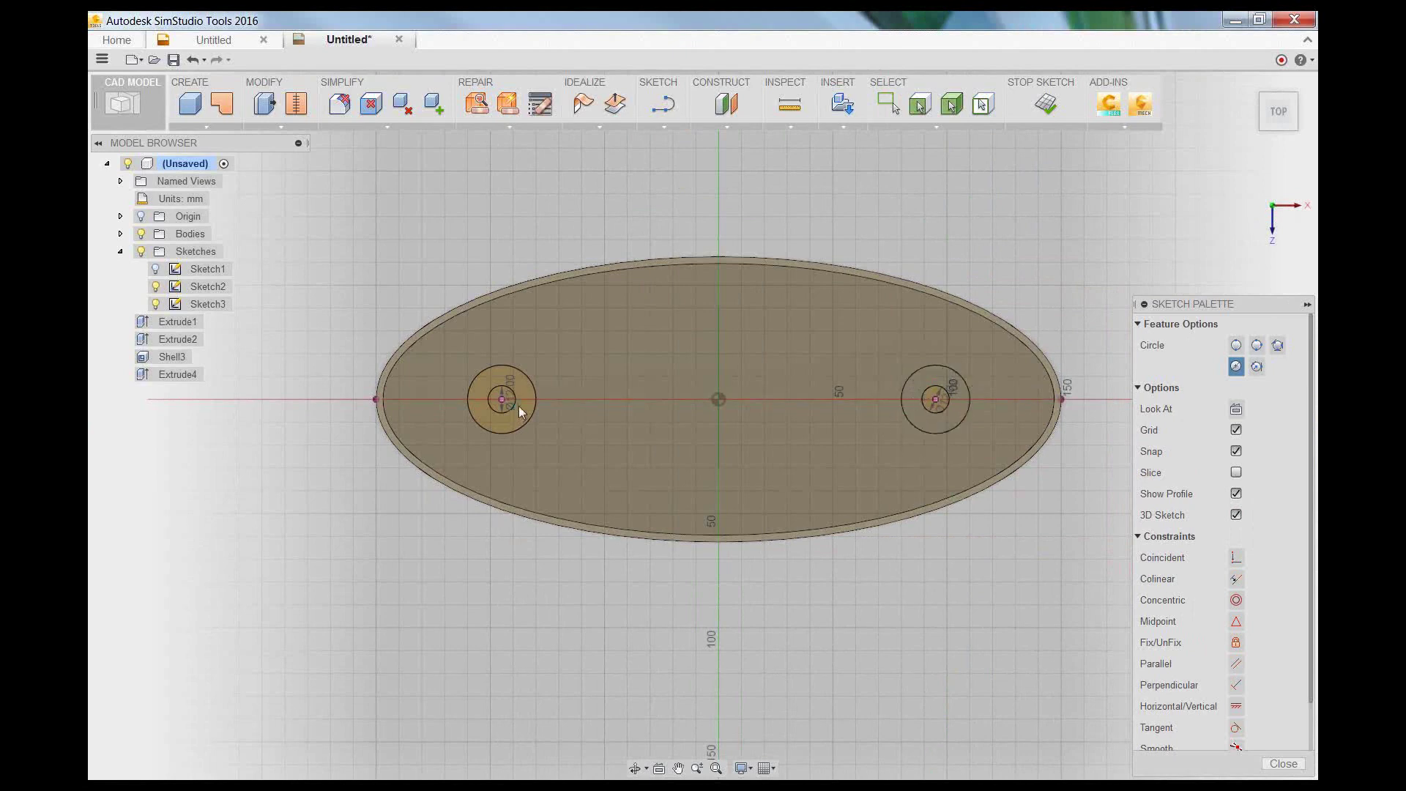
scroll(518, 406, up, 2)
scroll(518, 406, down, 1)
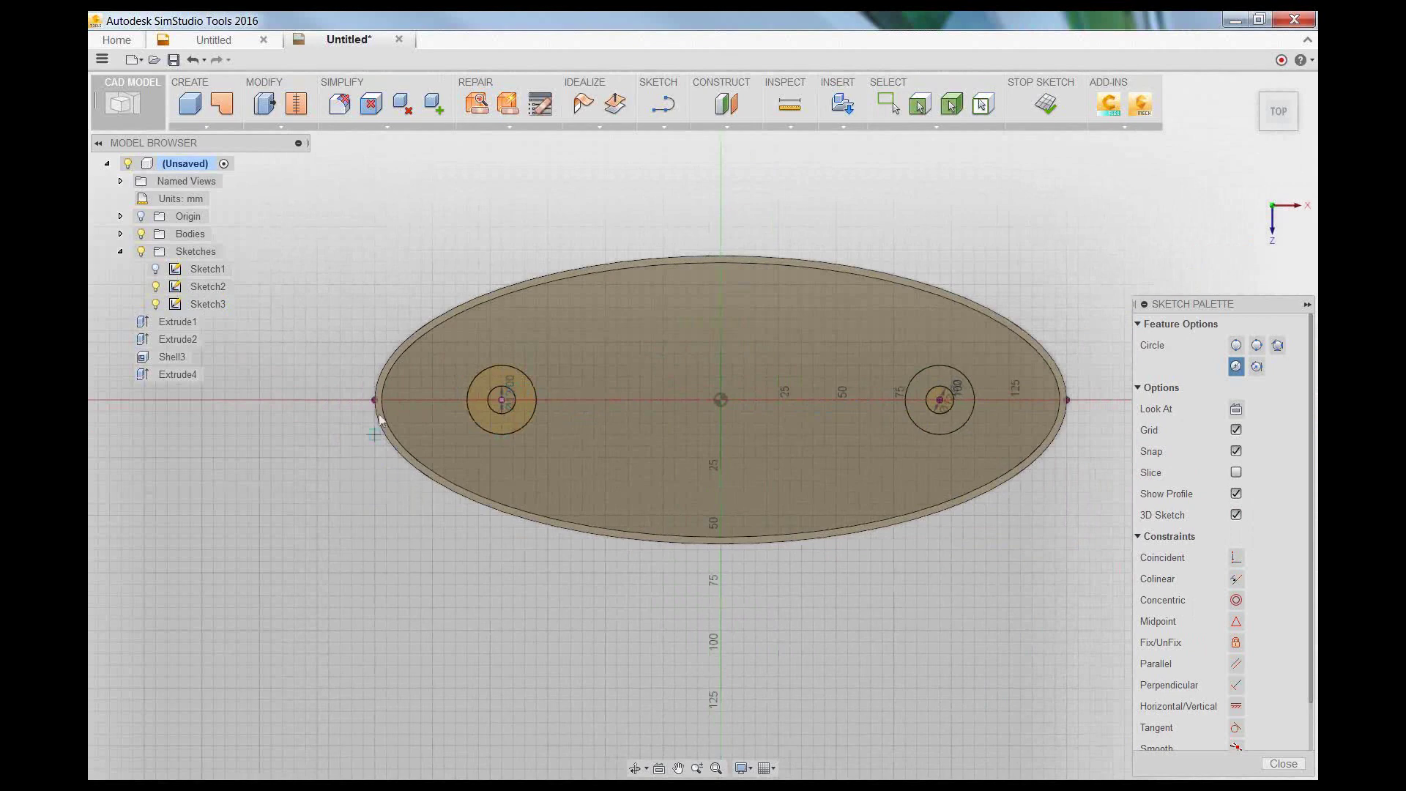
key(Escape)
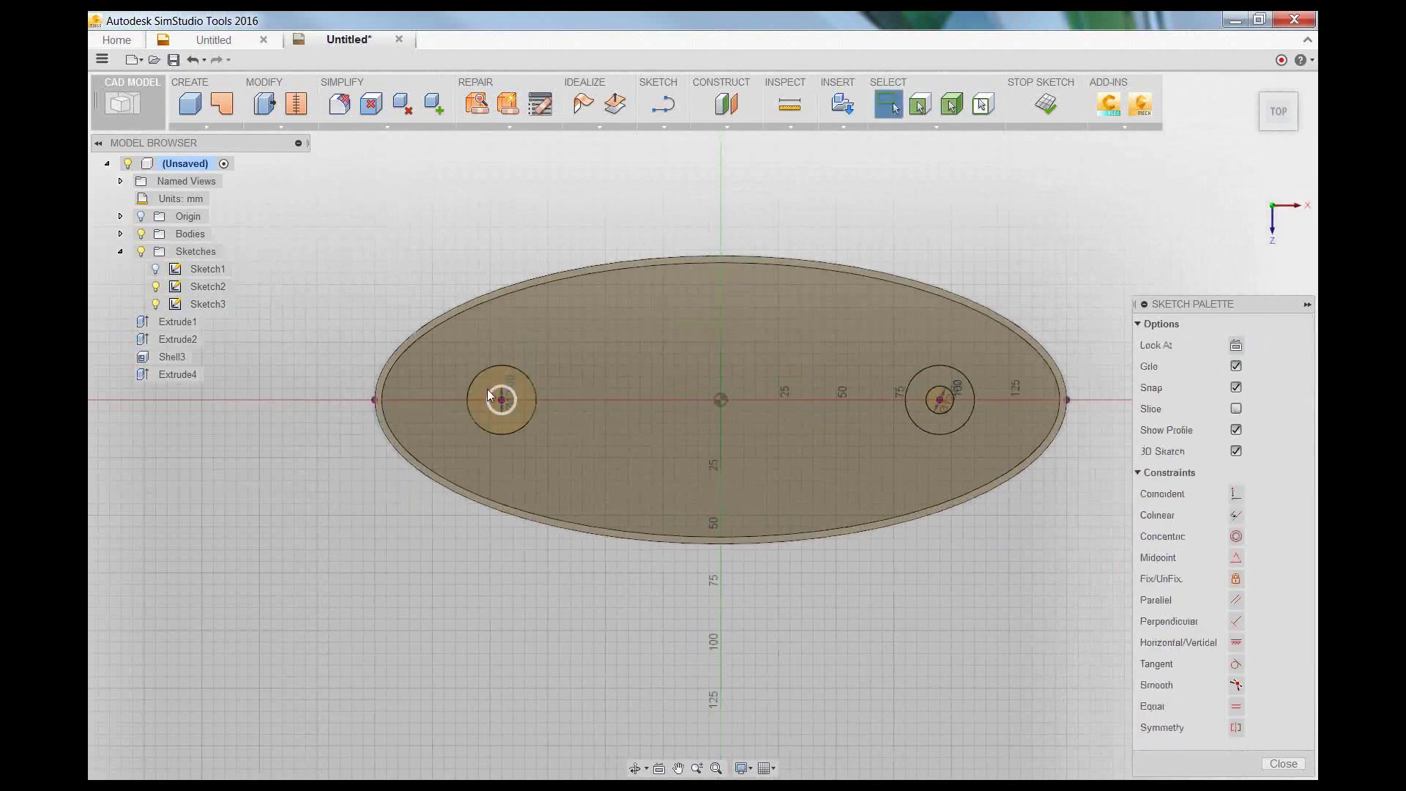
- Extrude both 12 mm circles -10 mm into the cylinders to cut blind holes, with the bodies shown
scroll(488, 386, up, 2)
scroll(489, 385, up, 2)
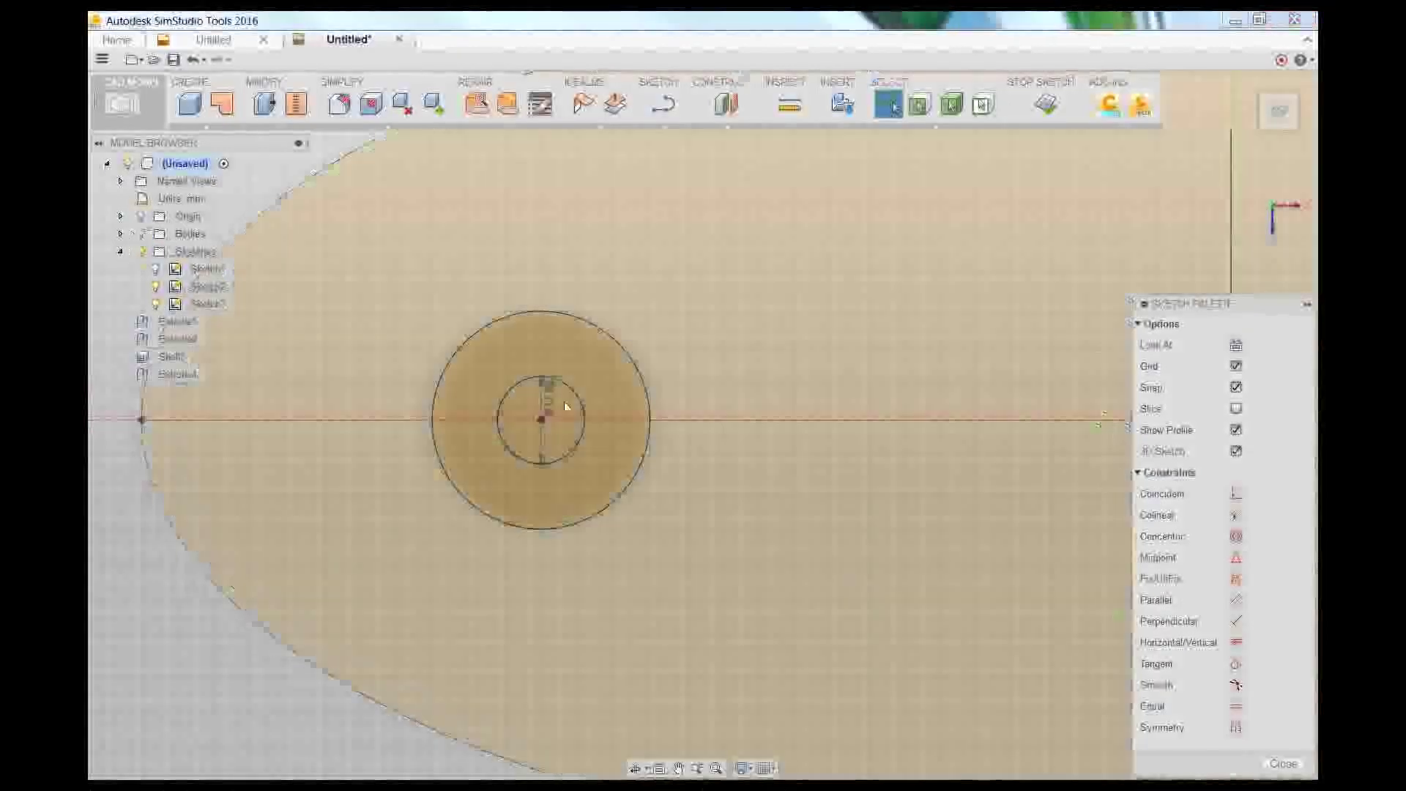
click(578, 419)
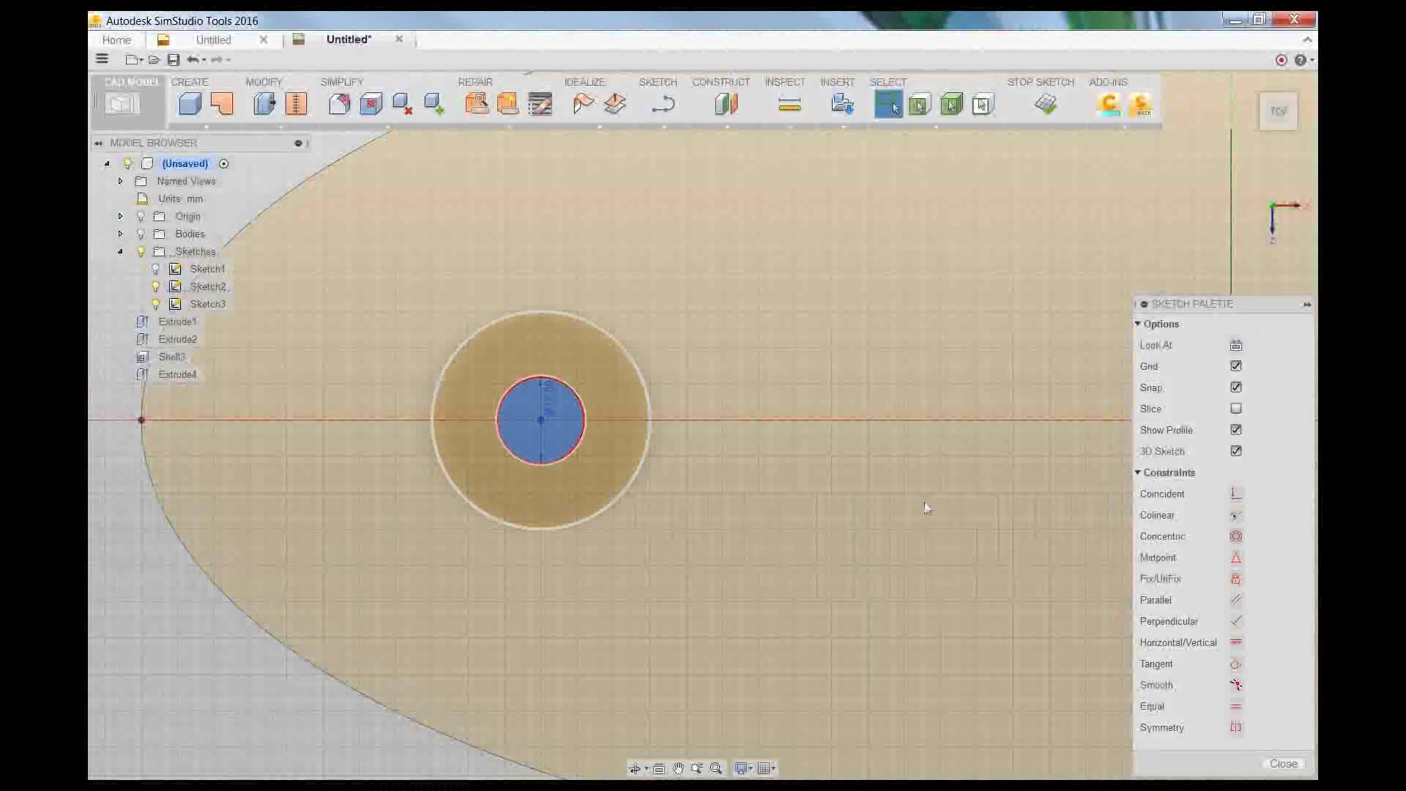
scroll(927, 503, down, 3)
click(713, 447)
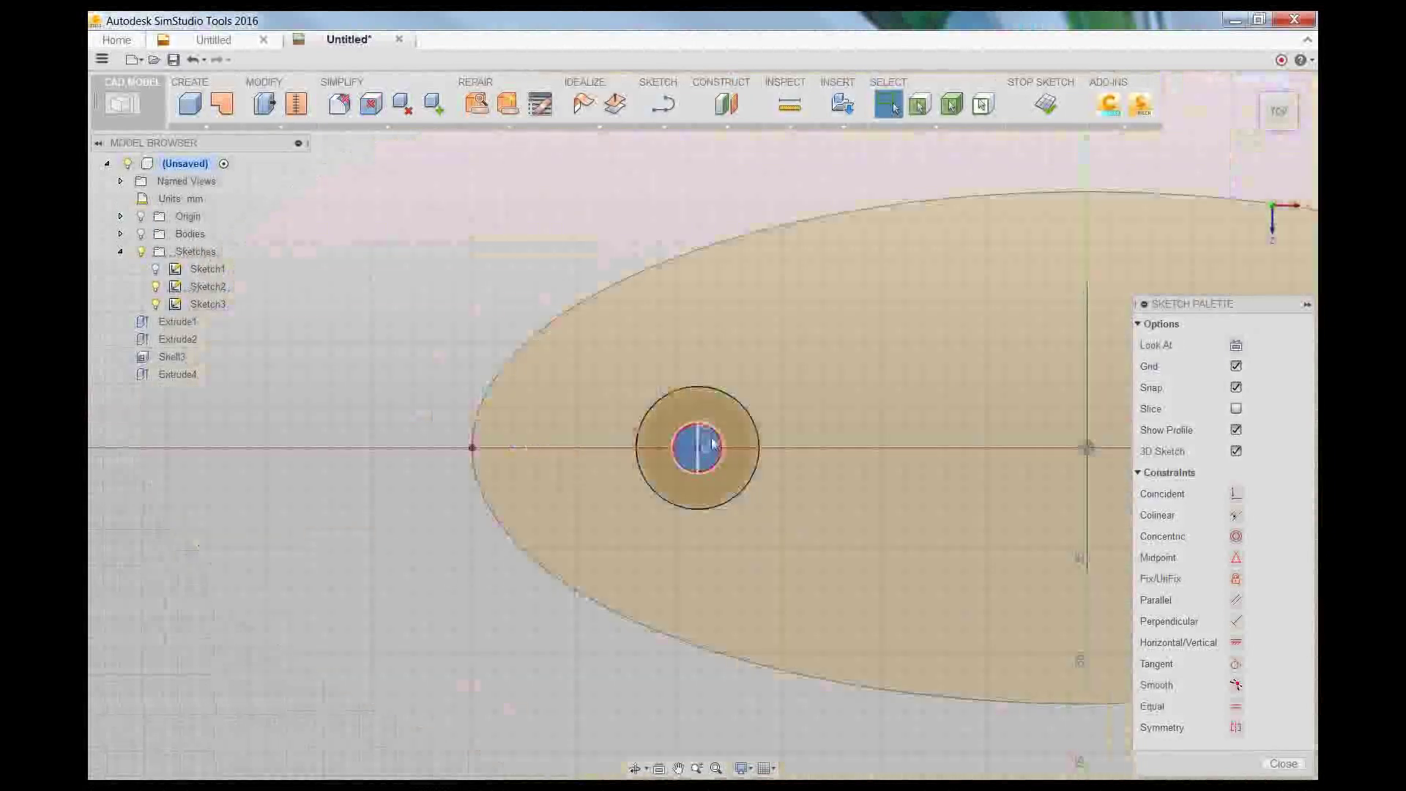
scroll(712, 448, up, 3)
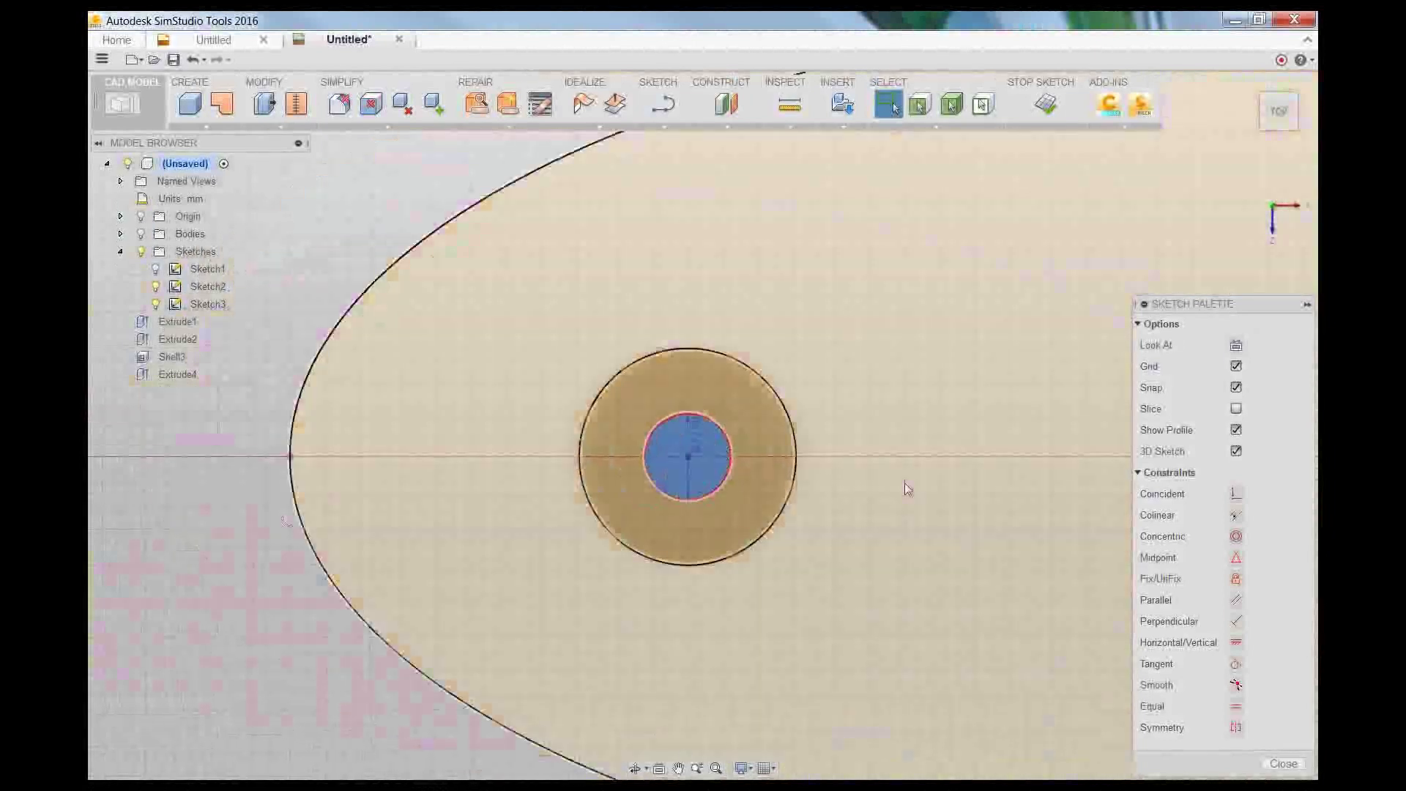
scroll(906, 490, down, 3)
middle_drag(906, 489, 282, 524)
right_click(946, 464)
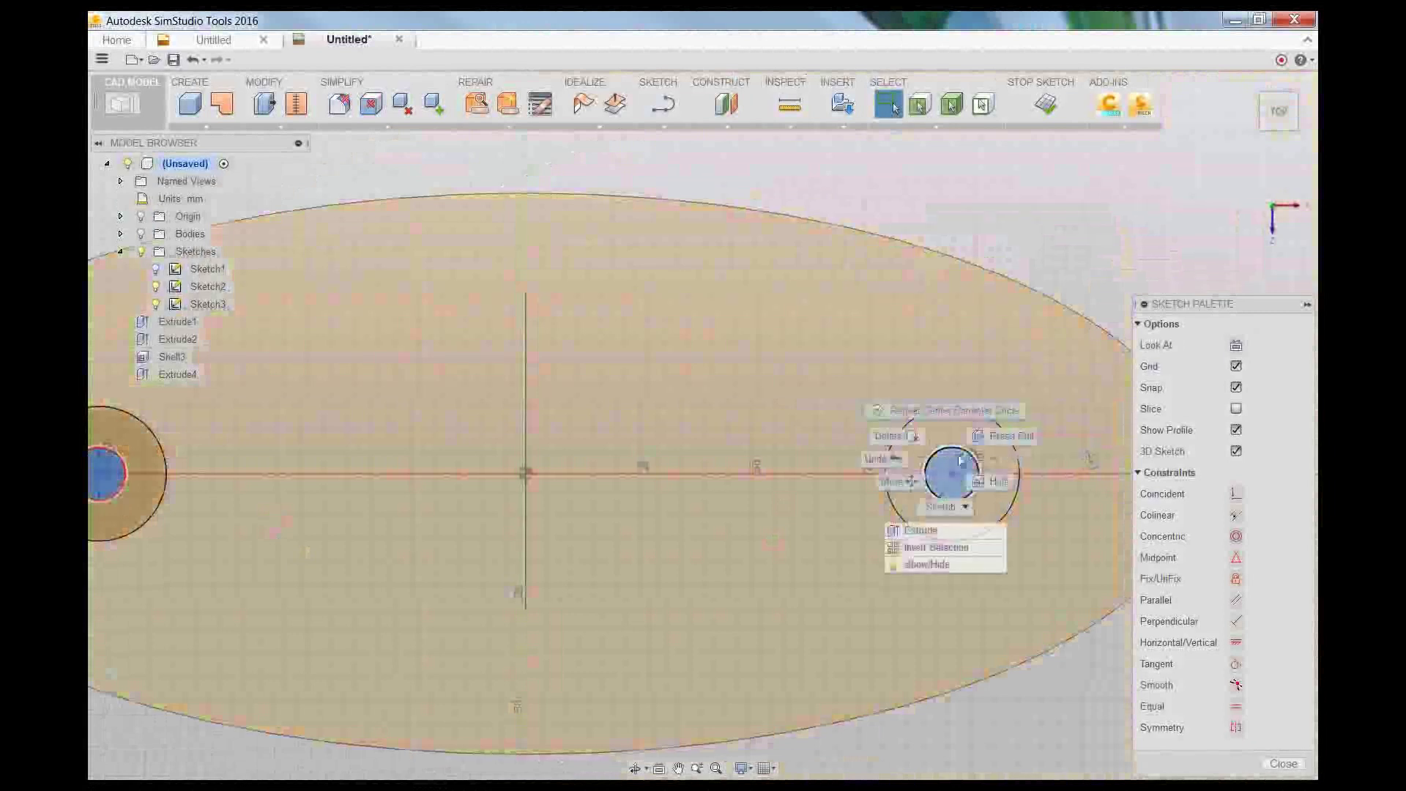
click(984, 437)
click(141, 235)
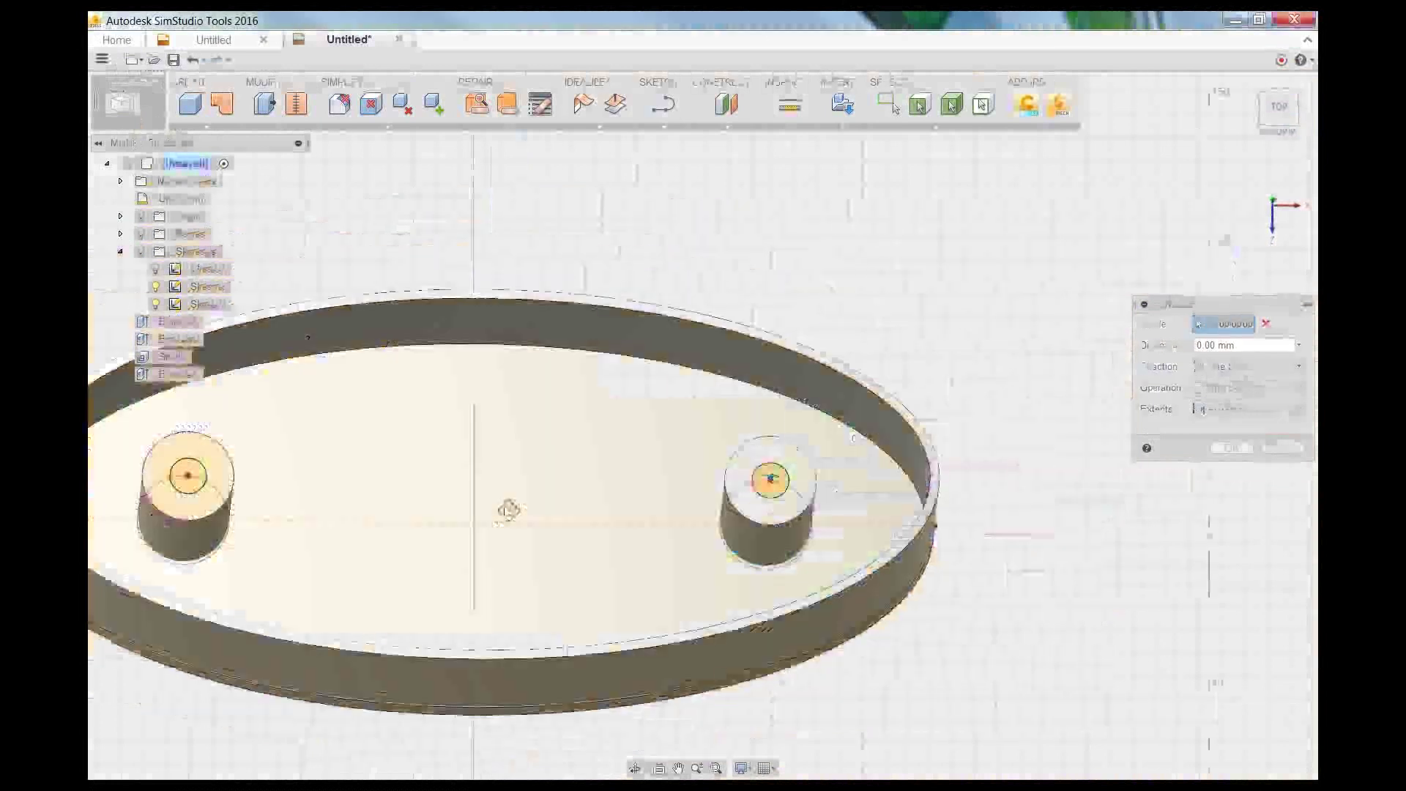
drag(766, 432, 778, 515)
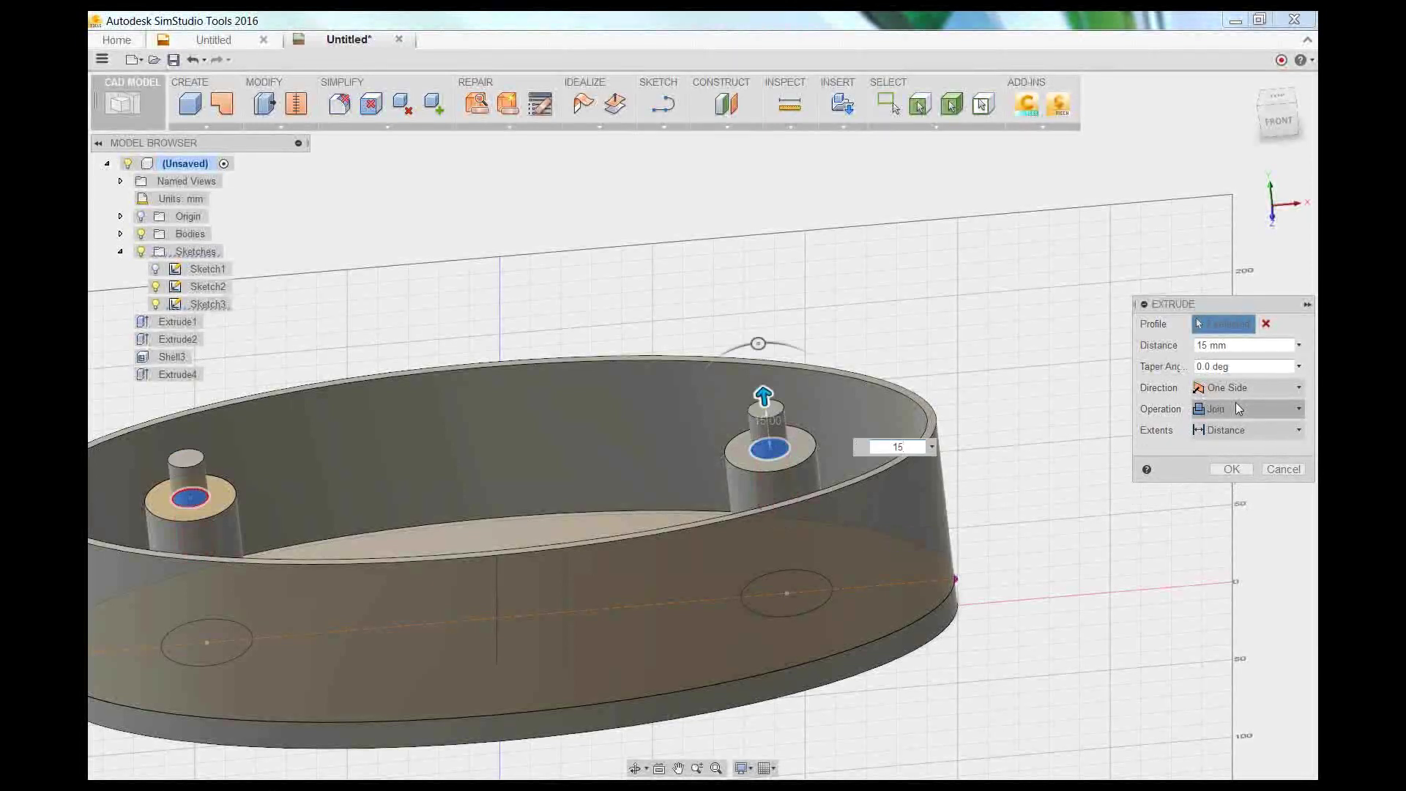
key(BackSpace)
text(-)
text(10)
key(Return)
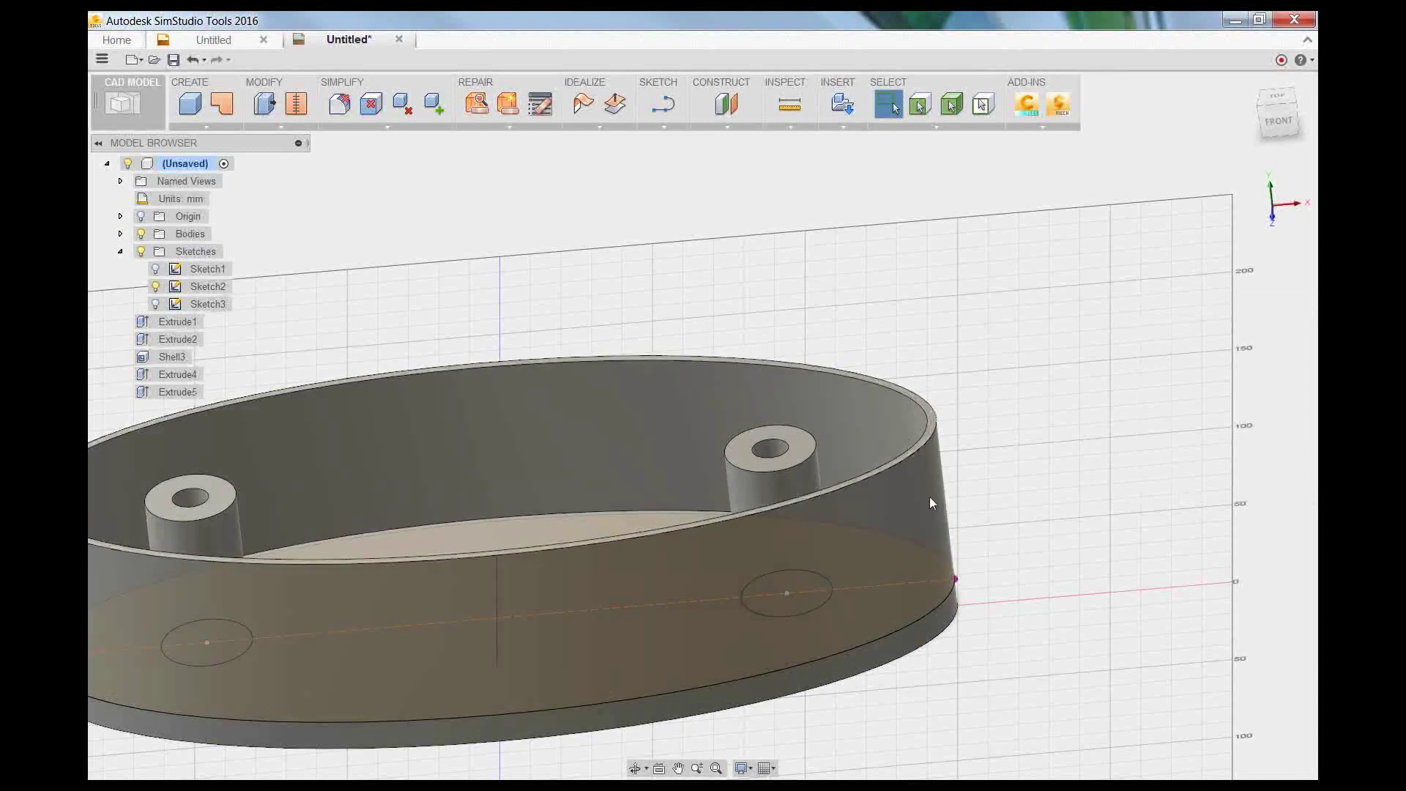
- Fillet the outer top edge of the elliptical wall with a constant radius
middle_drag(918, 498, 718, 509)
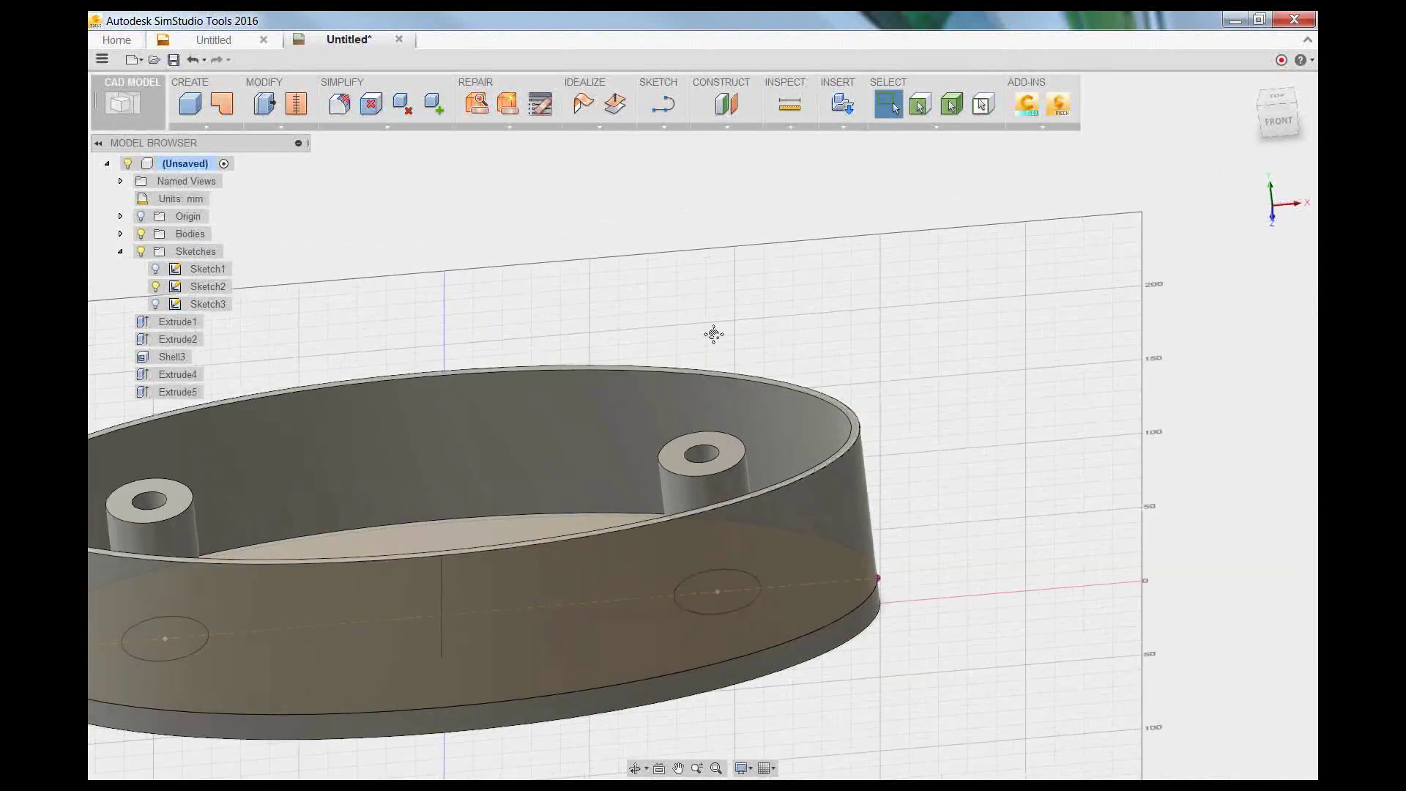
middle_drag(716, 332, 837, 327)
middle_drag(483, 534, 583, 525)
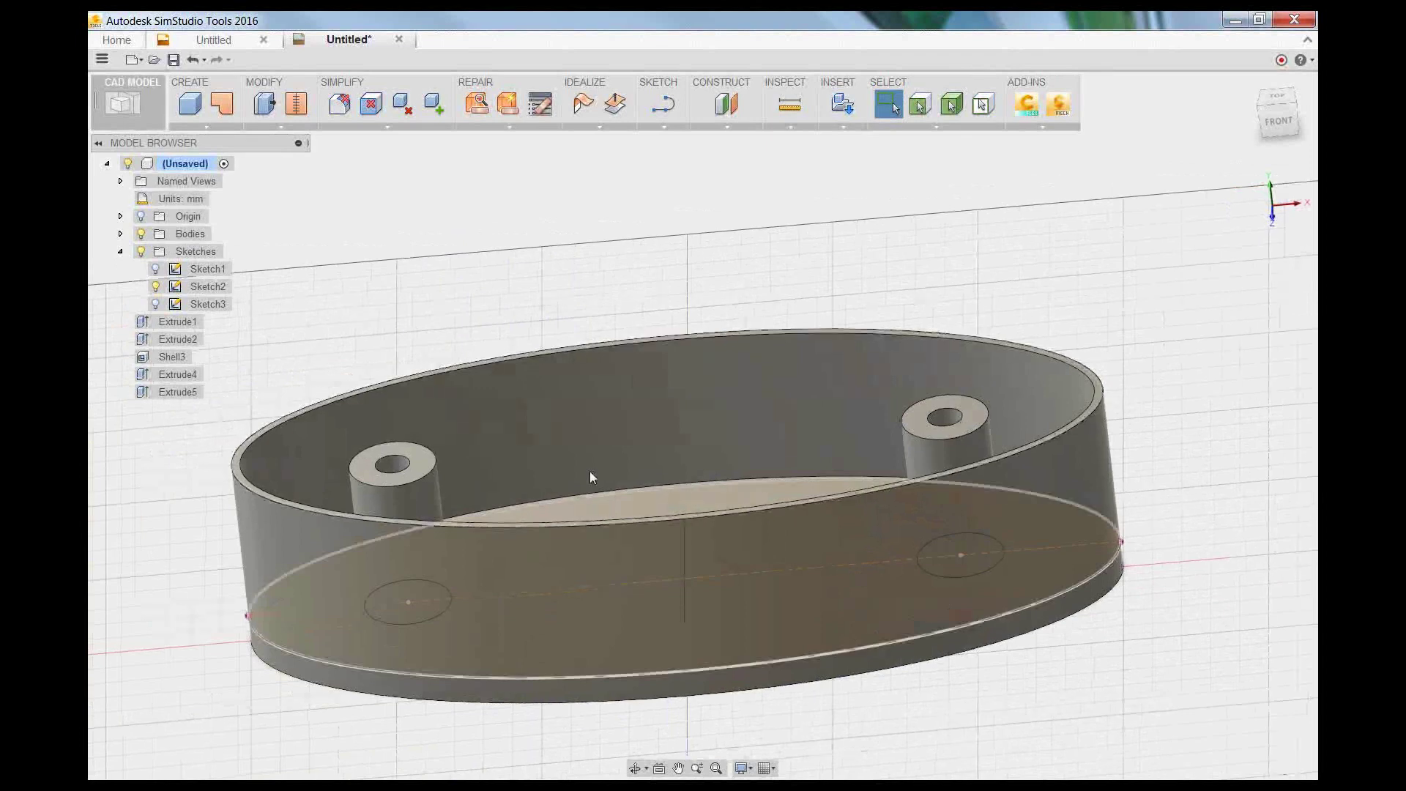
key(F6)
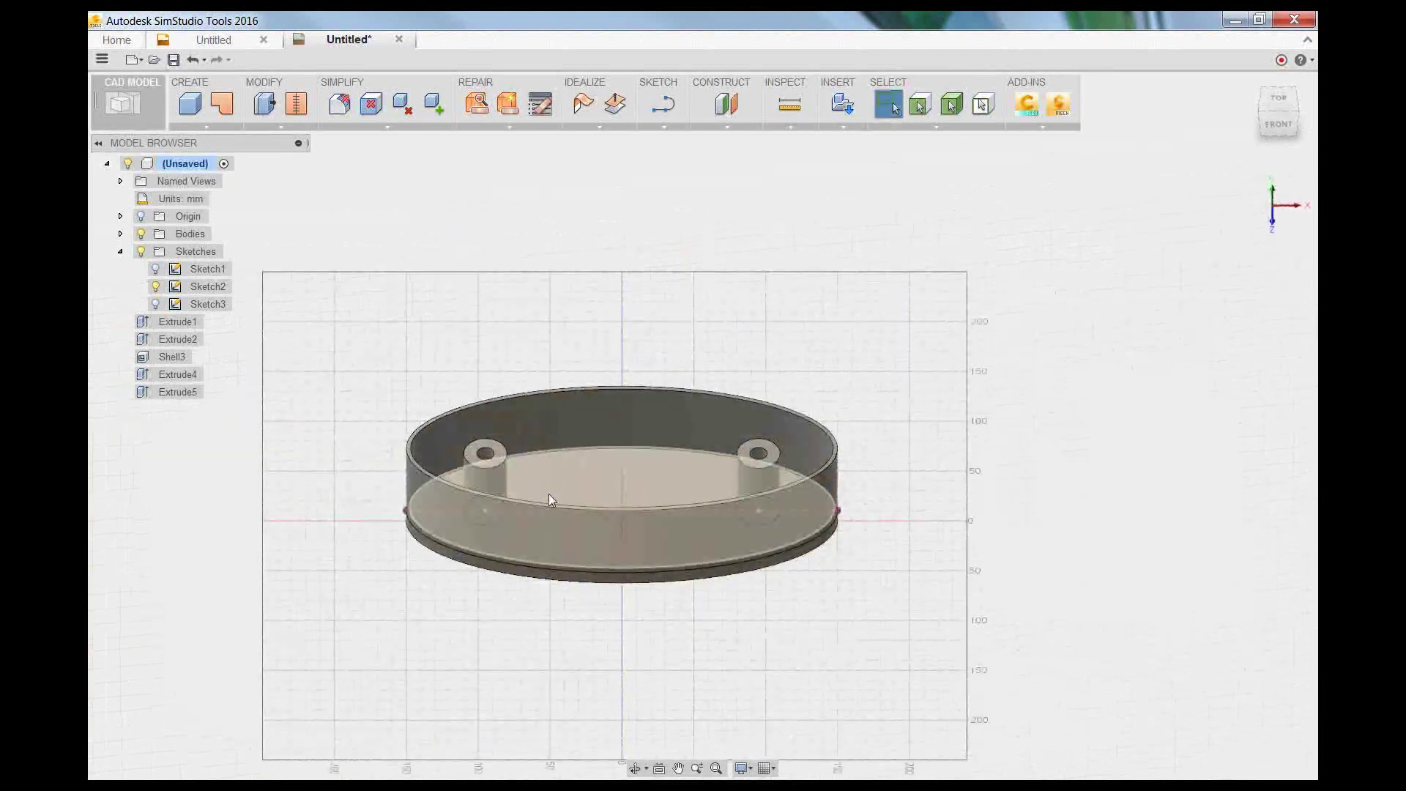
scroll(591, 487, up, 3)
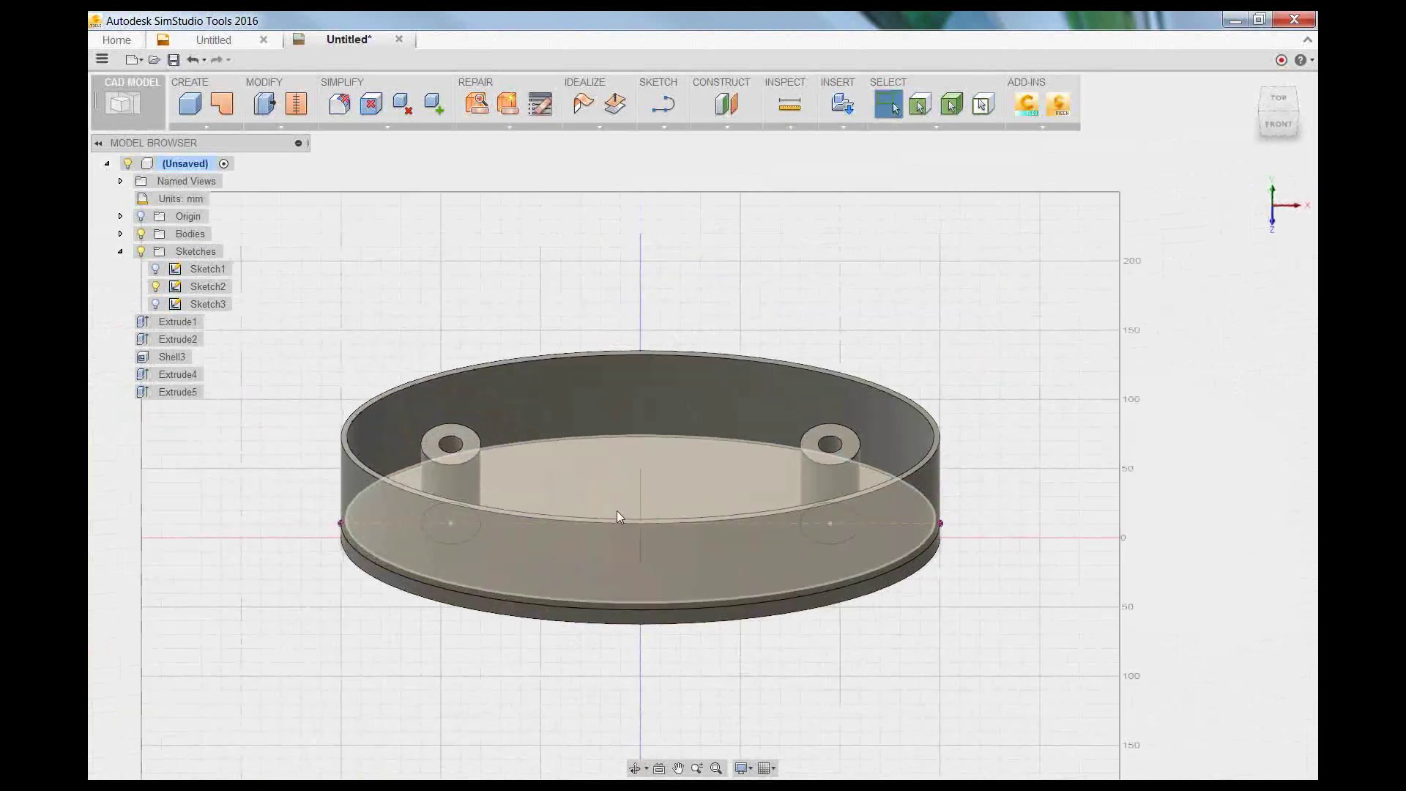
scroll(617, 511, up, 2)
right_click(534, 521)
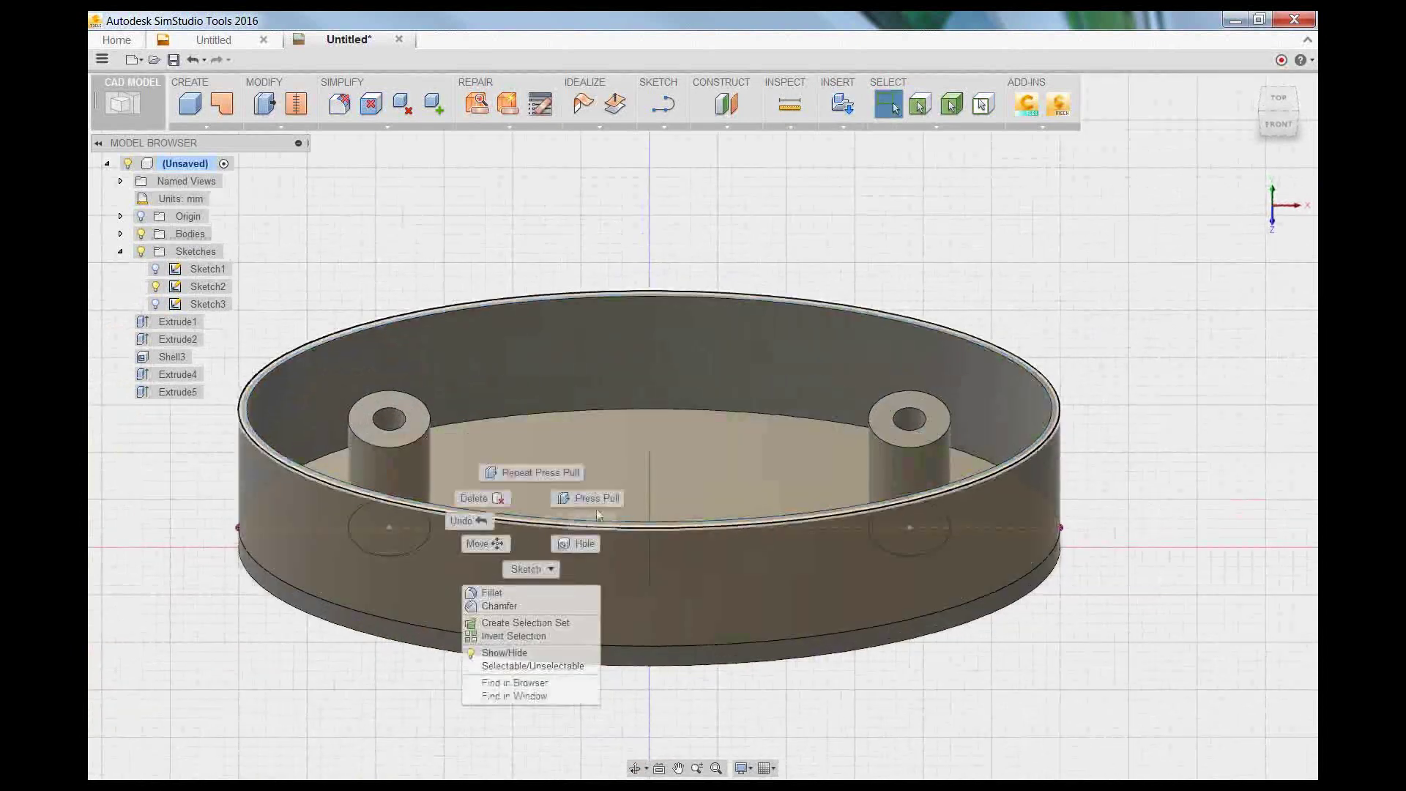
key(f)
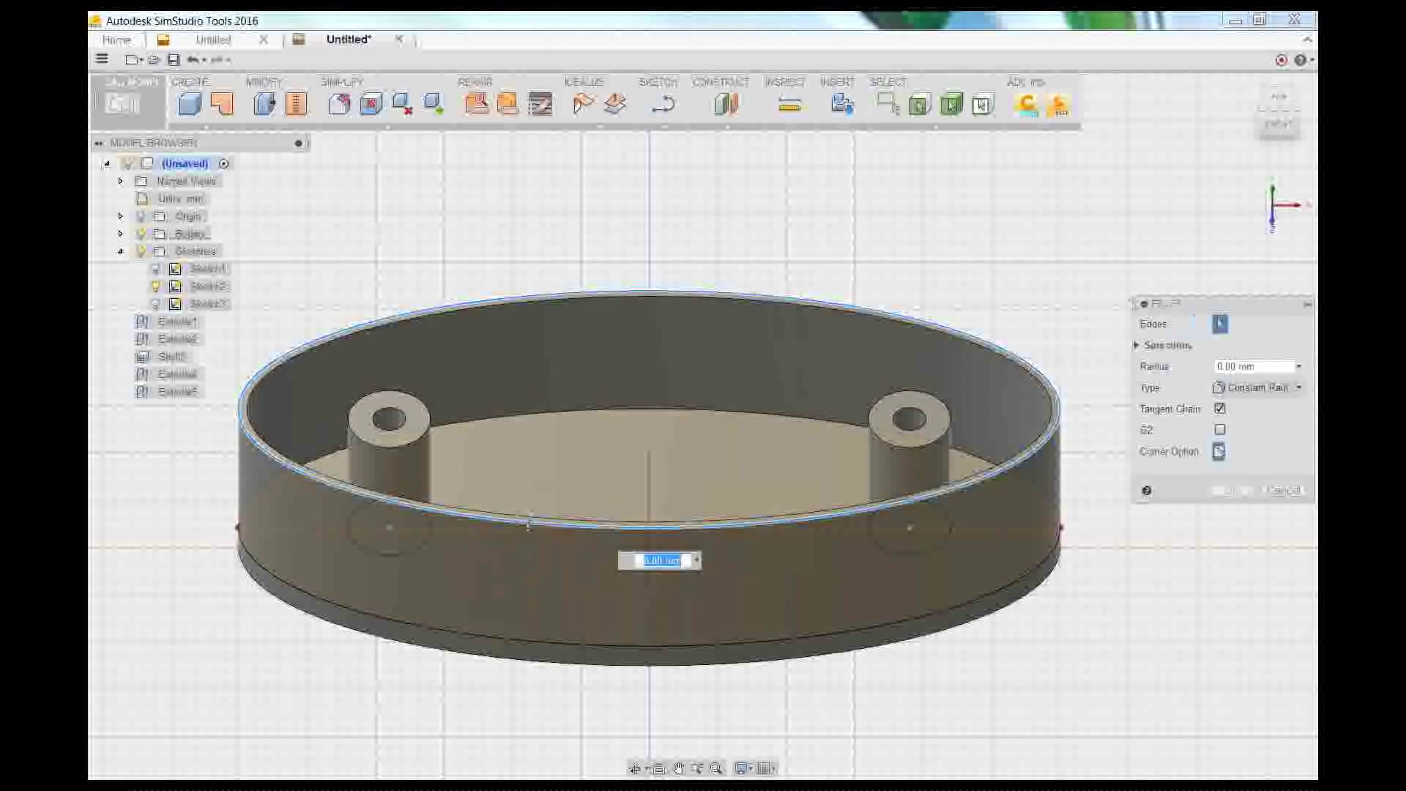
click(1062, 652)
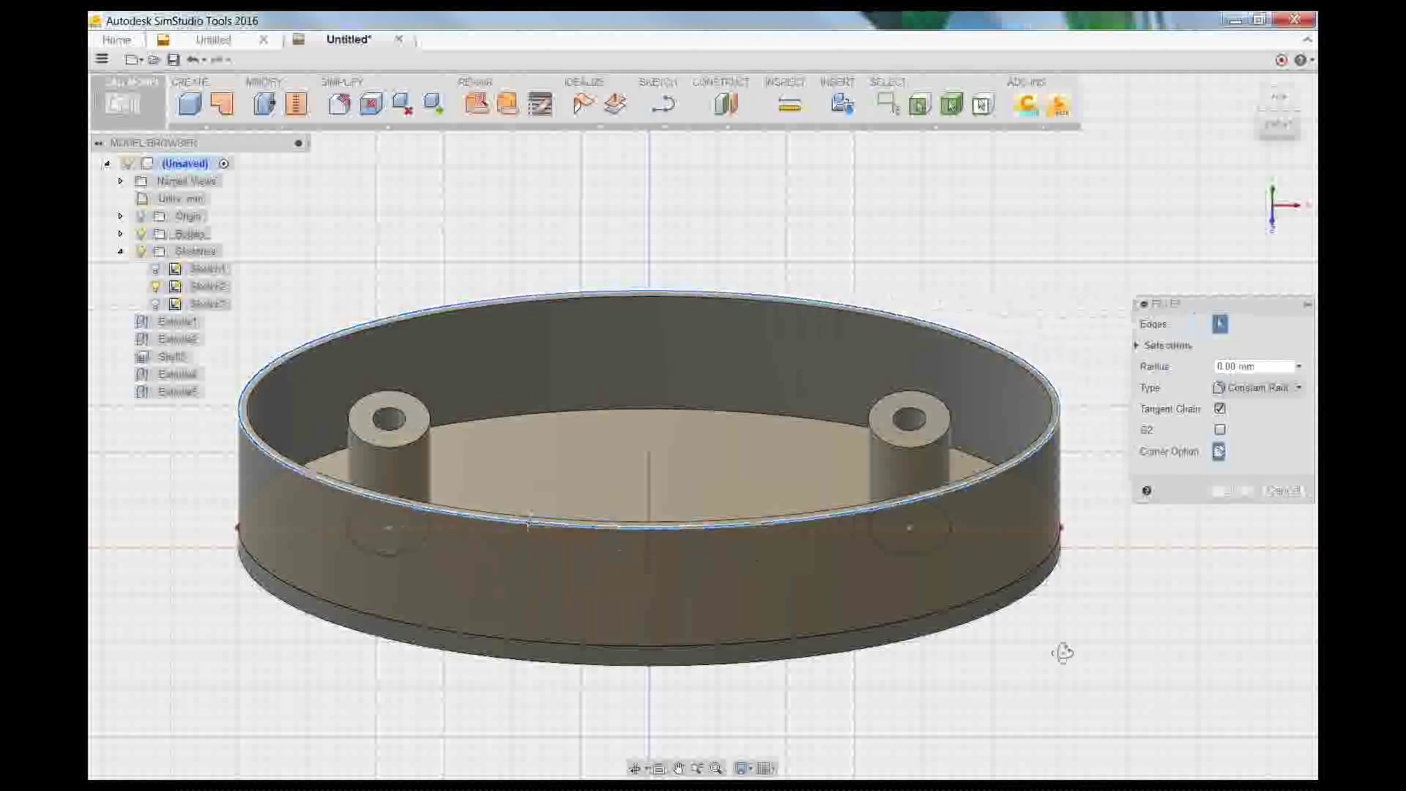
shift+middle_drag(1062, 652, 1224, 492)
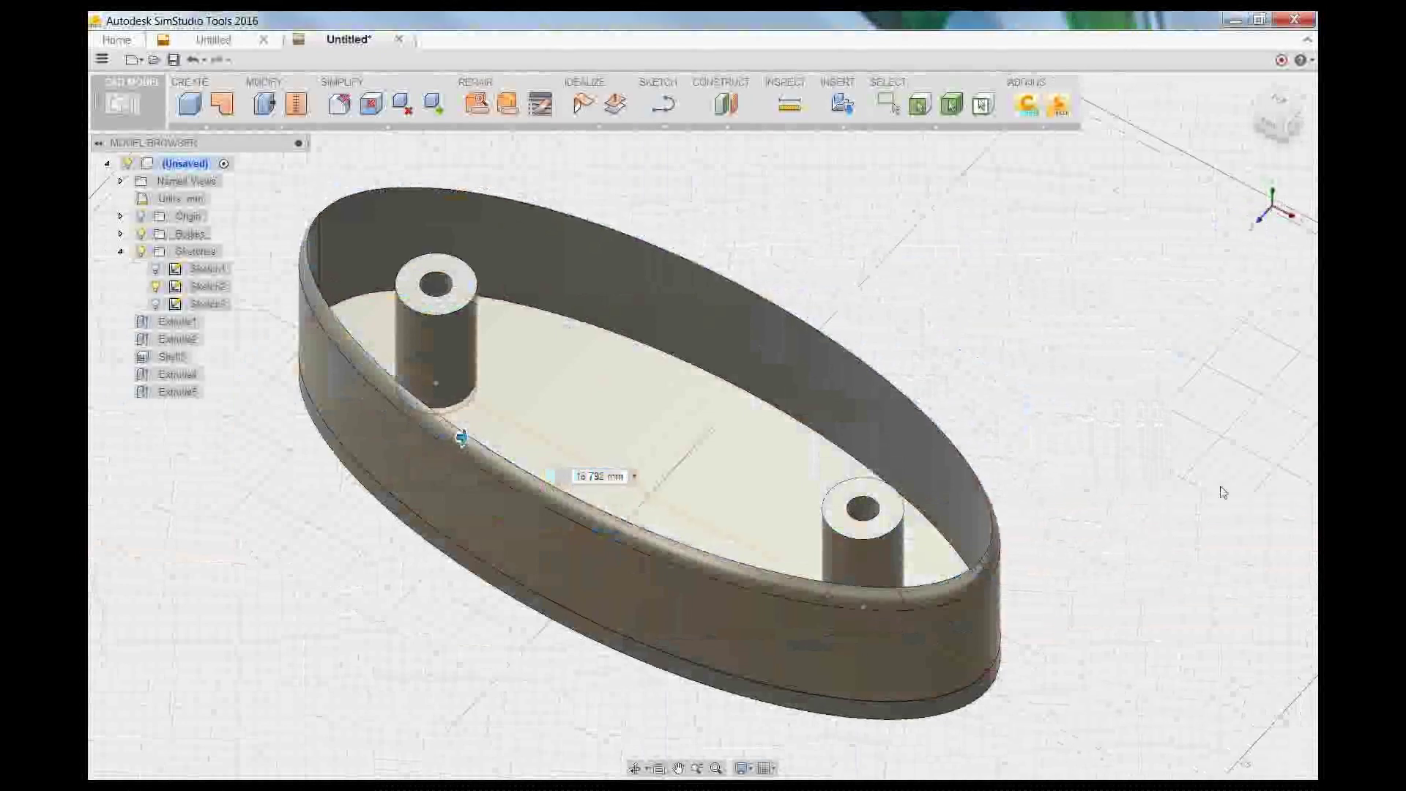
key(Return)
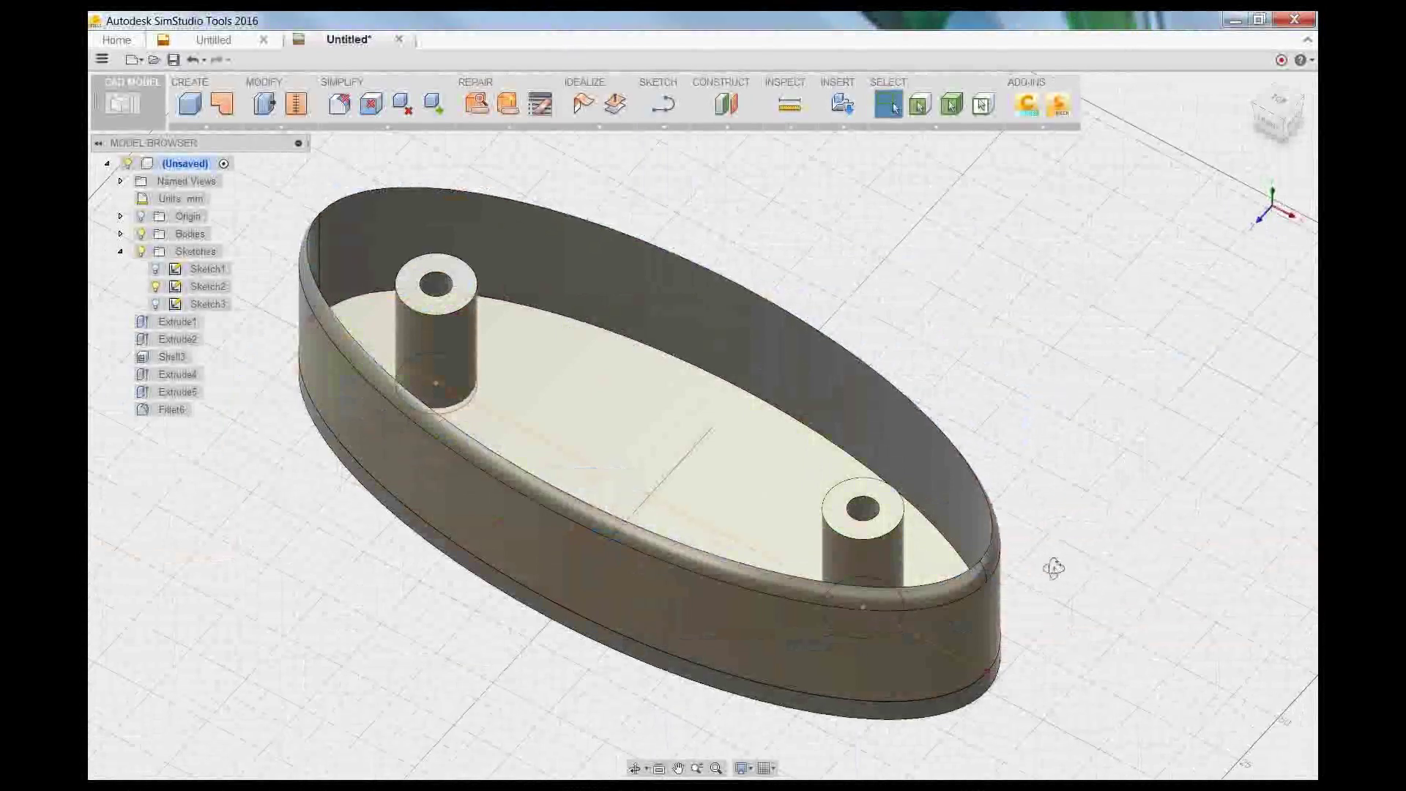
- Create a sketch on the underside of the elliptical base plate
shift+middle_drag(1064, 559, 659, 359)
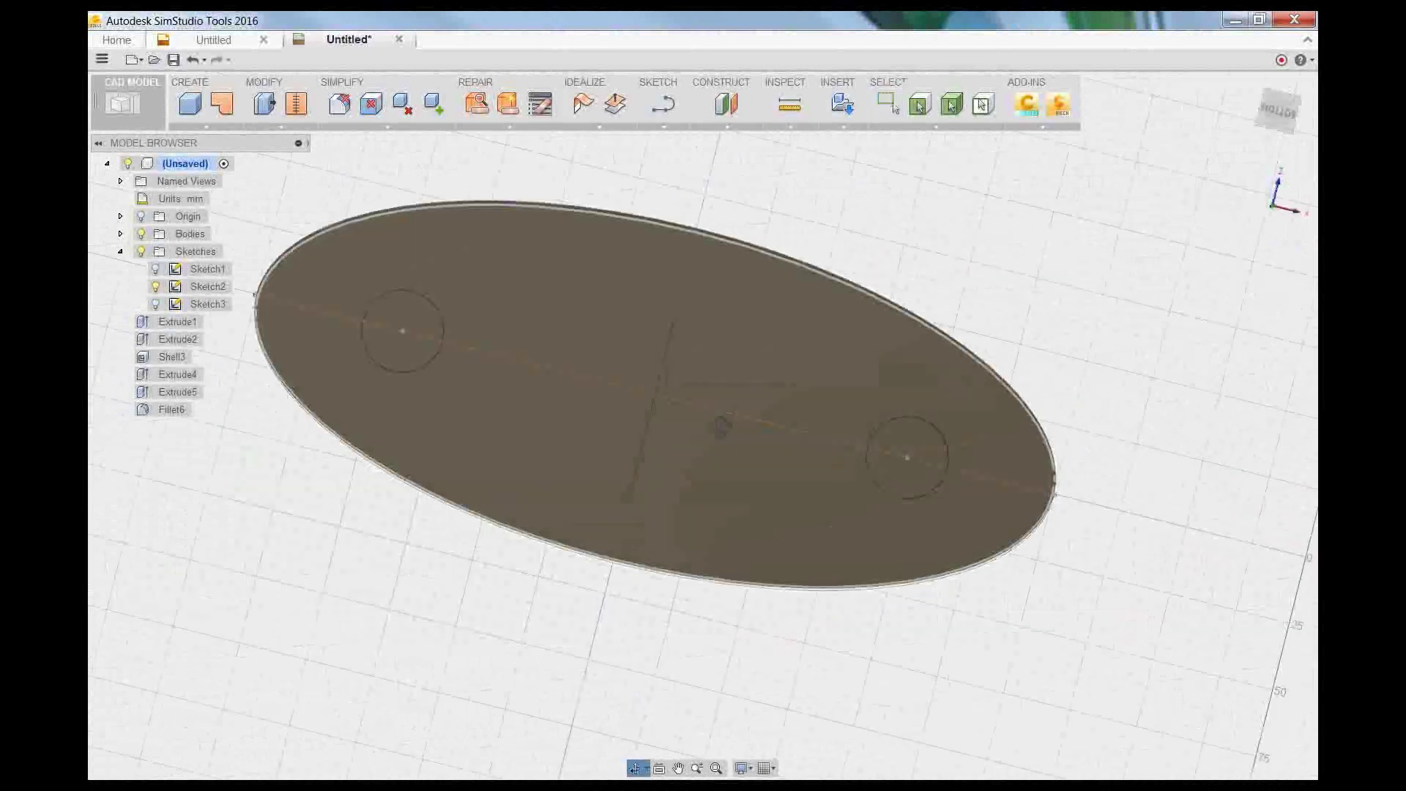
right_click(496, 392)
click(488, 476)
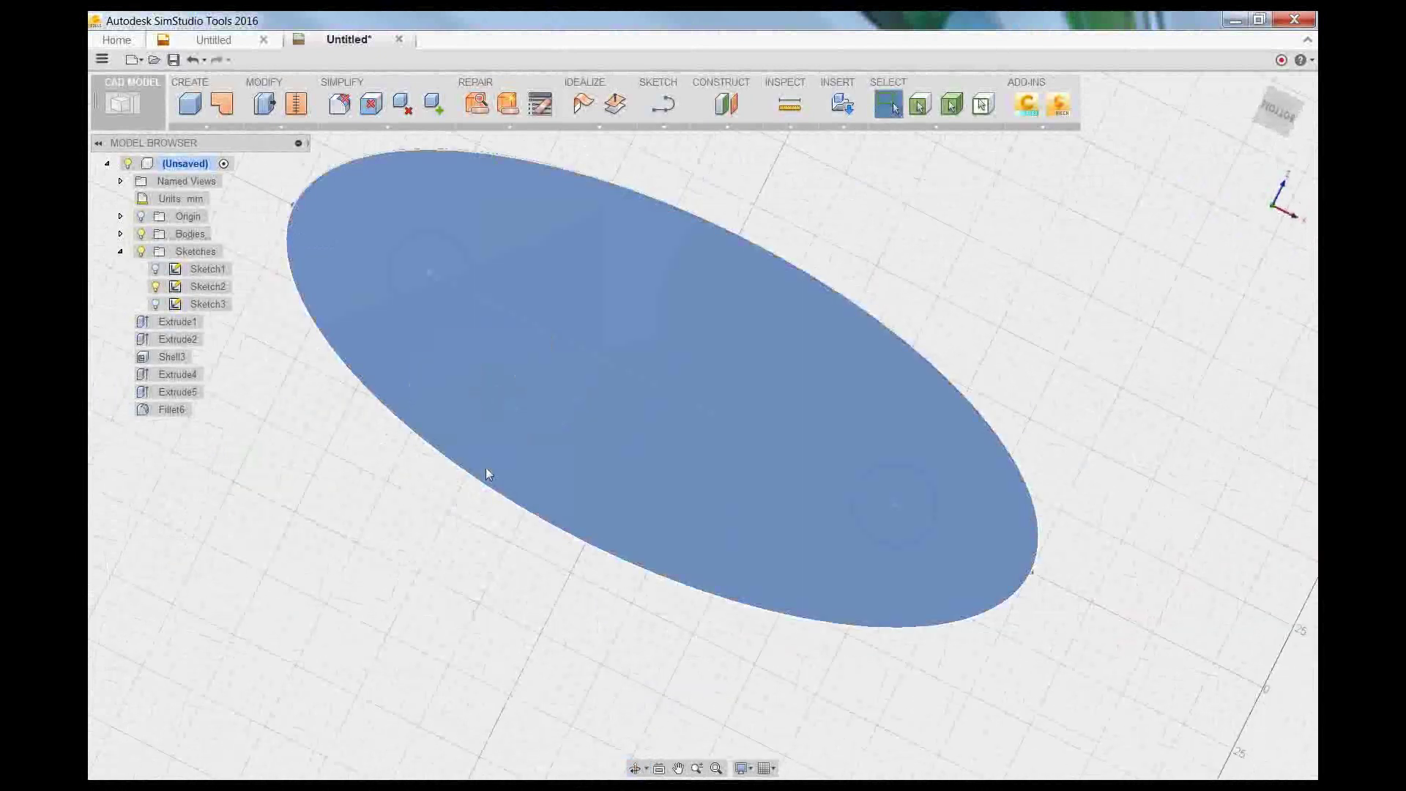
click(485, 474)
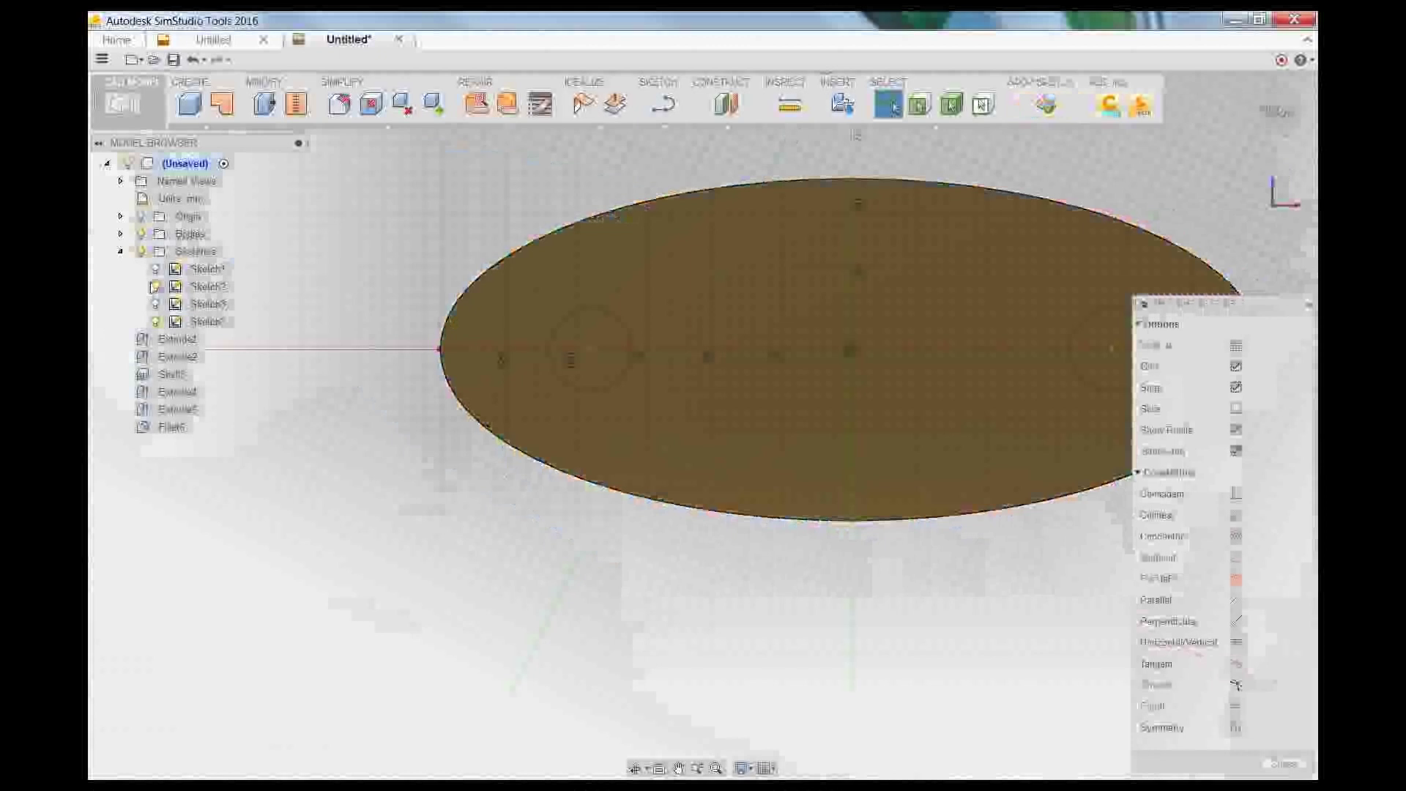
- Hide the base plate and wall bodies so only the two cylindrical bosses remain shown, and finish the sketch
click(121, 233)
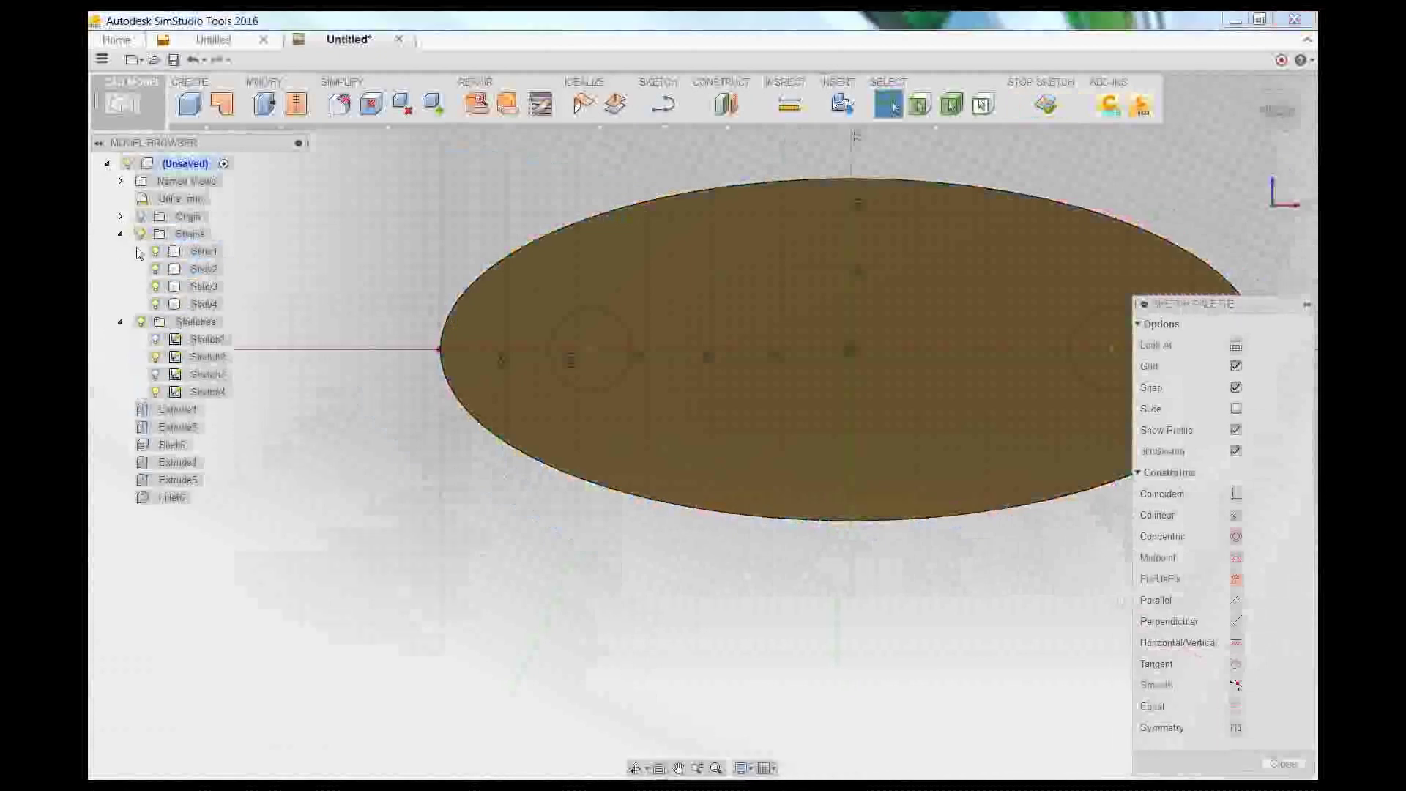
click(157, 251)
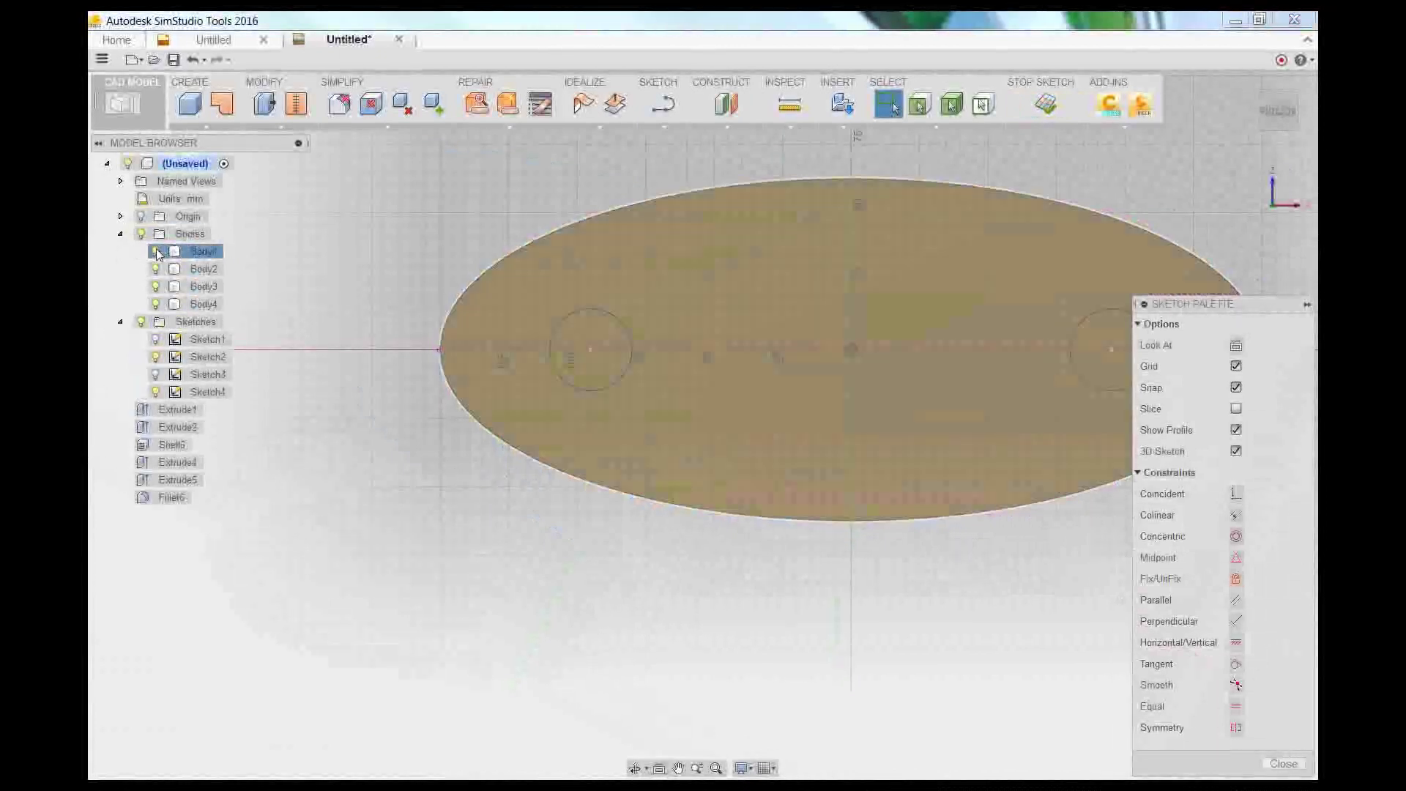
click(368, 354)
shift+middle_drag(371, 390, 361, 493)
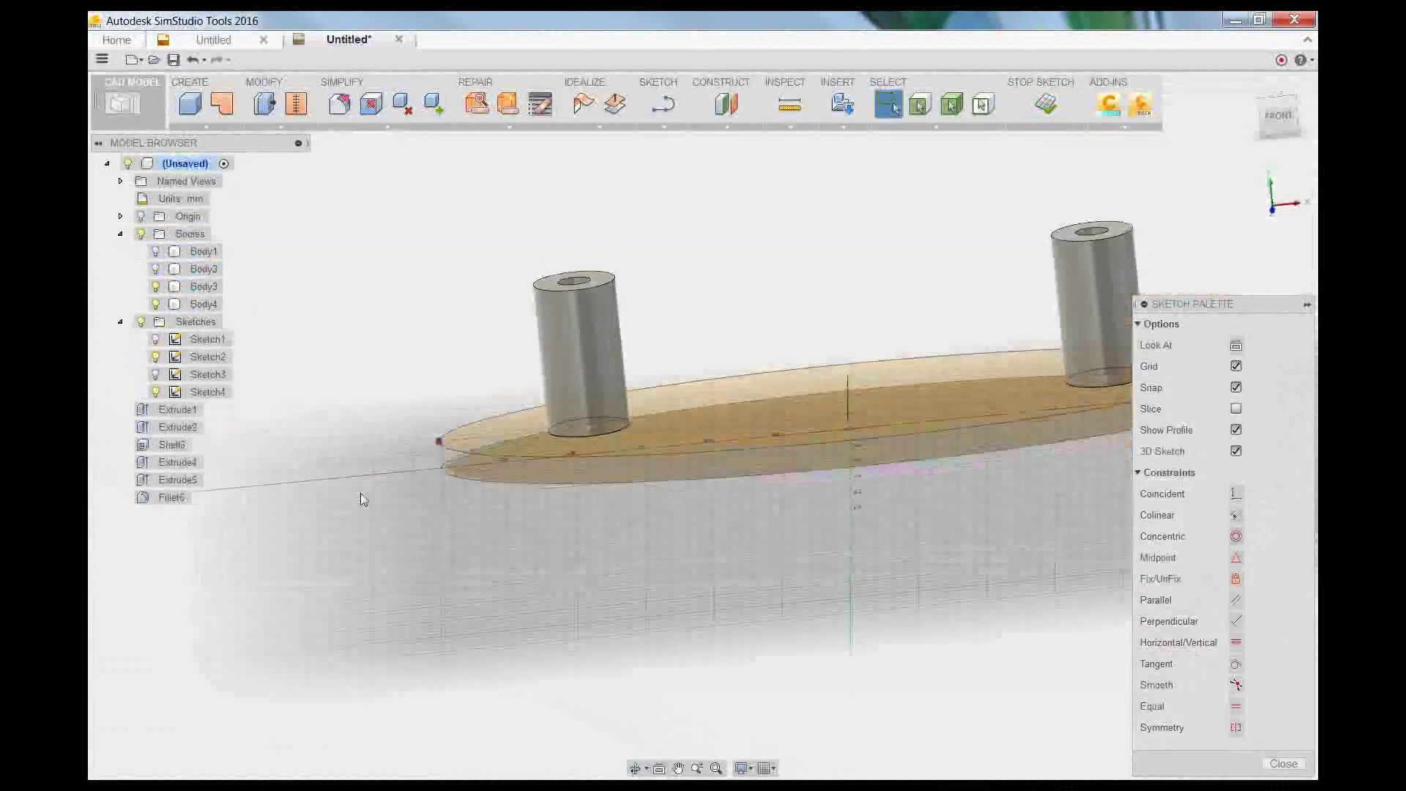
click(1284, 764)
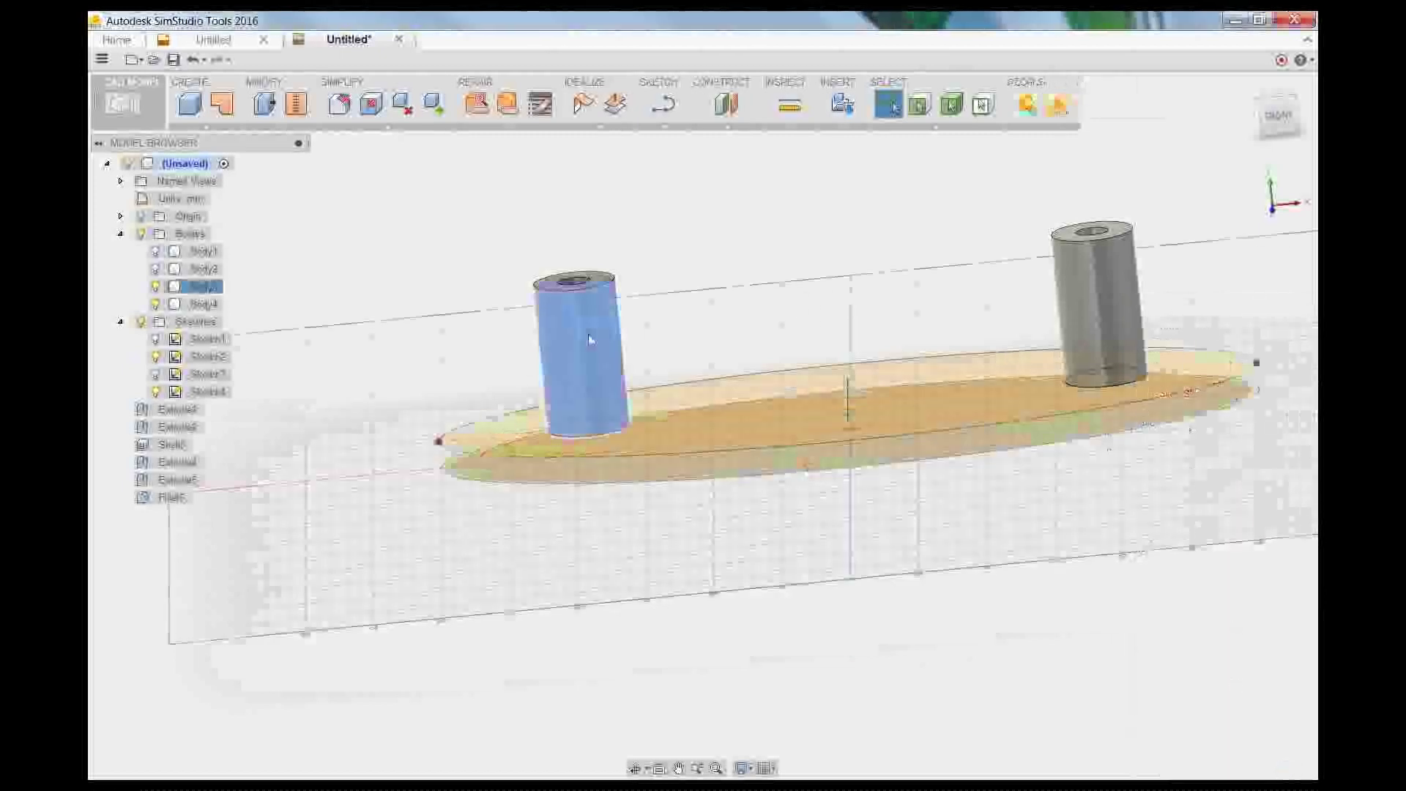
- Draft the outer side faces of both cylinders from the horizontal origin plane, with the direction flipped so they narrow towards the top
click(589, 339)
click(1125, 314)
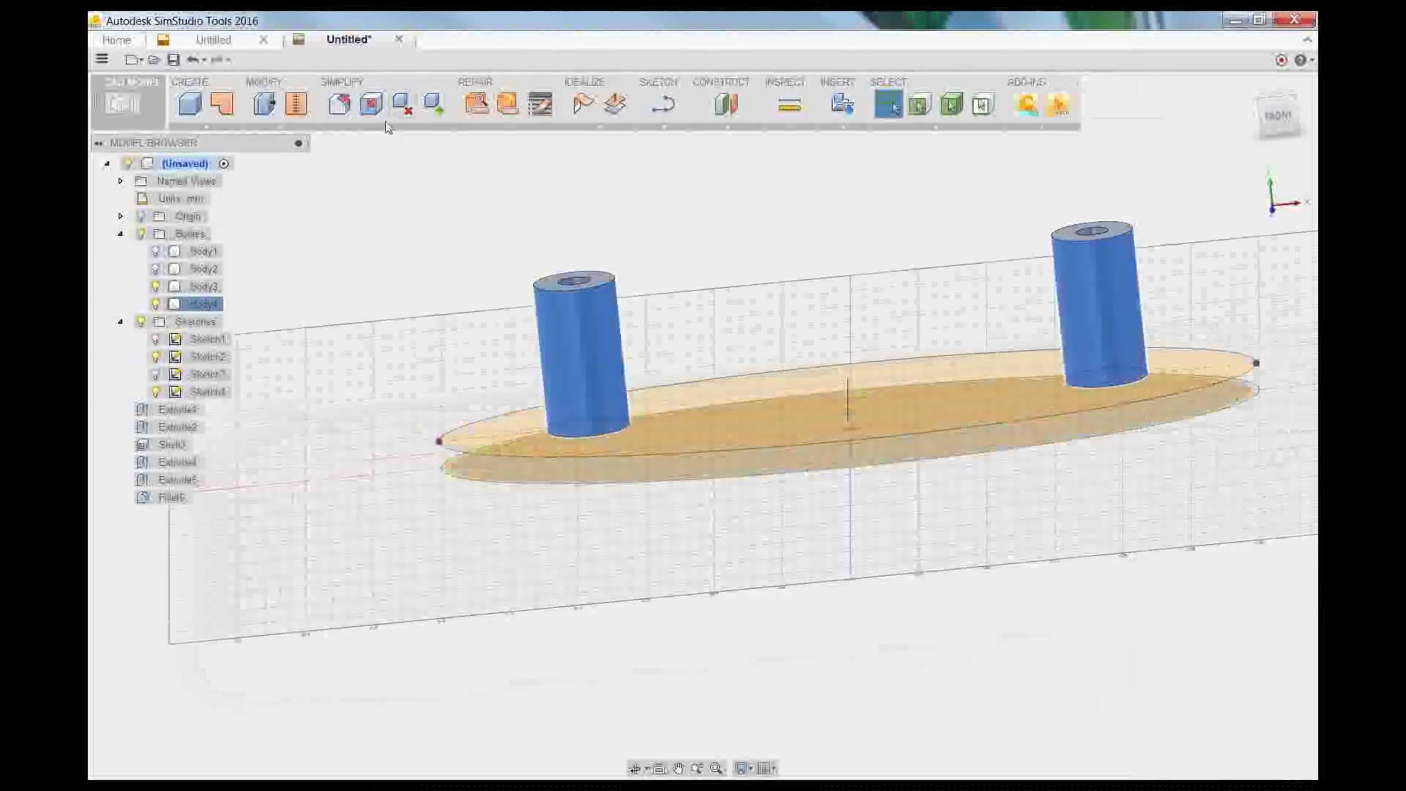
click(292, 131)
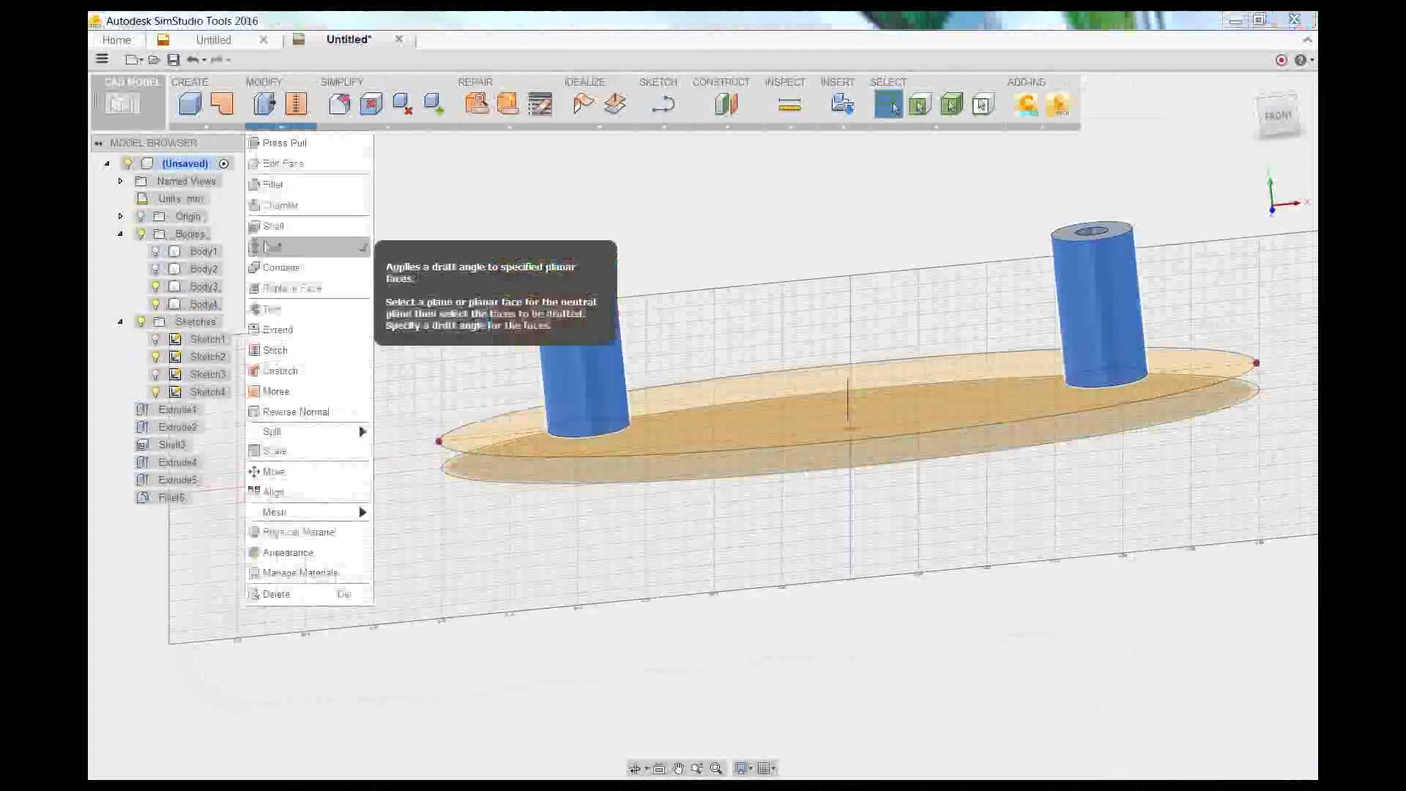
click(267, 246)
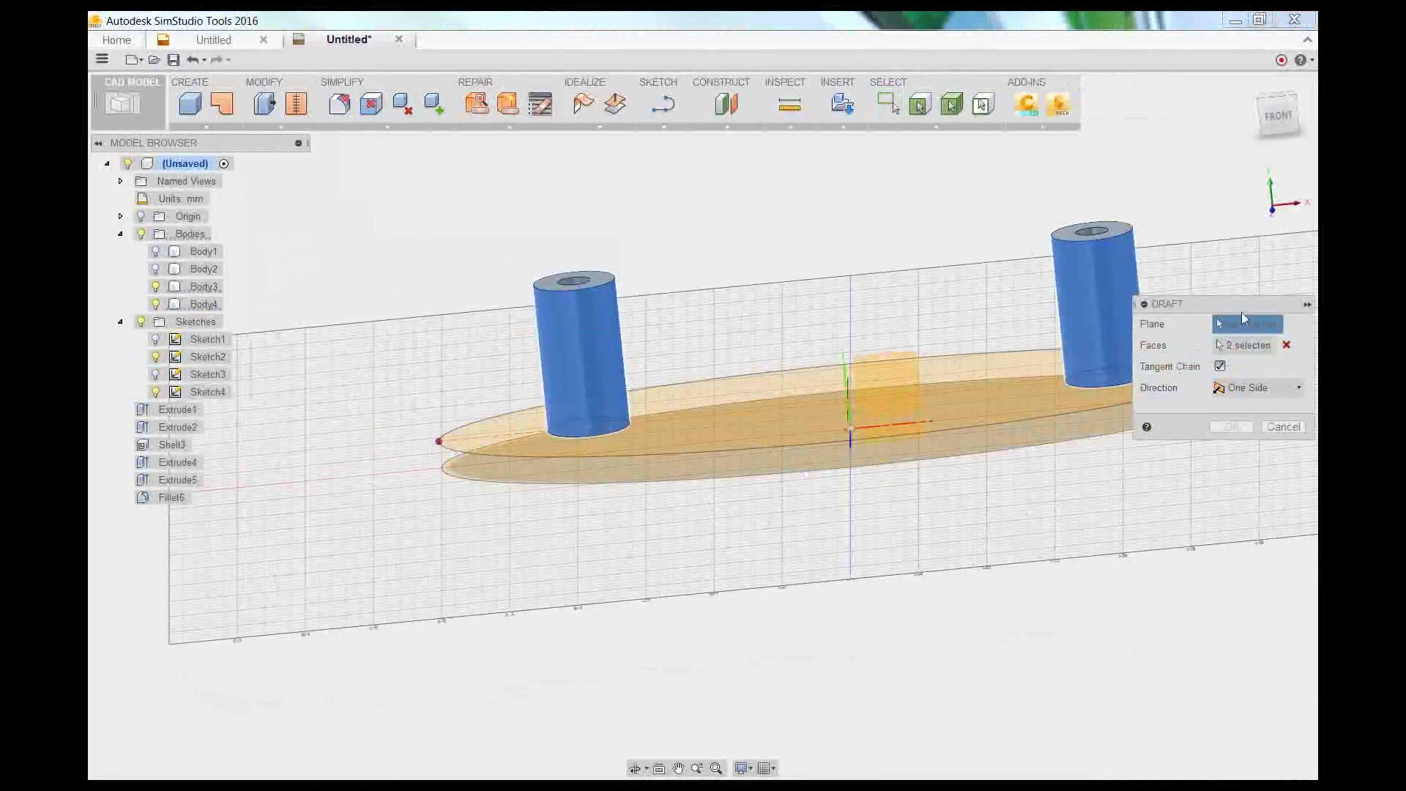
click(879, 437)
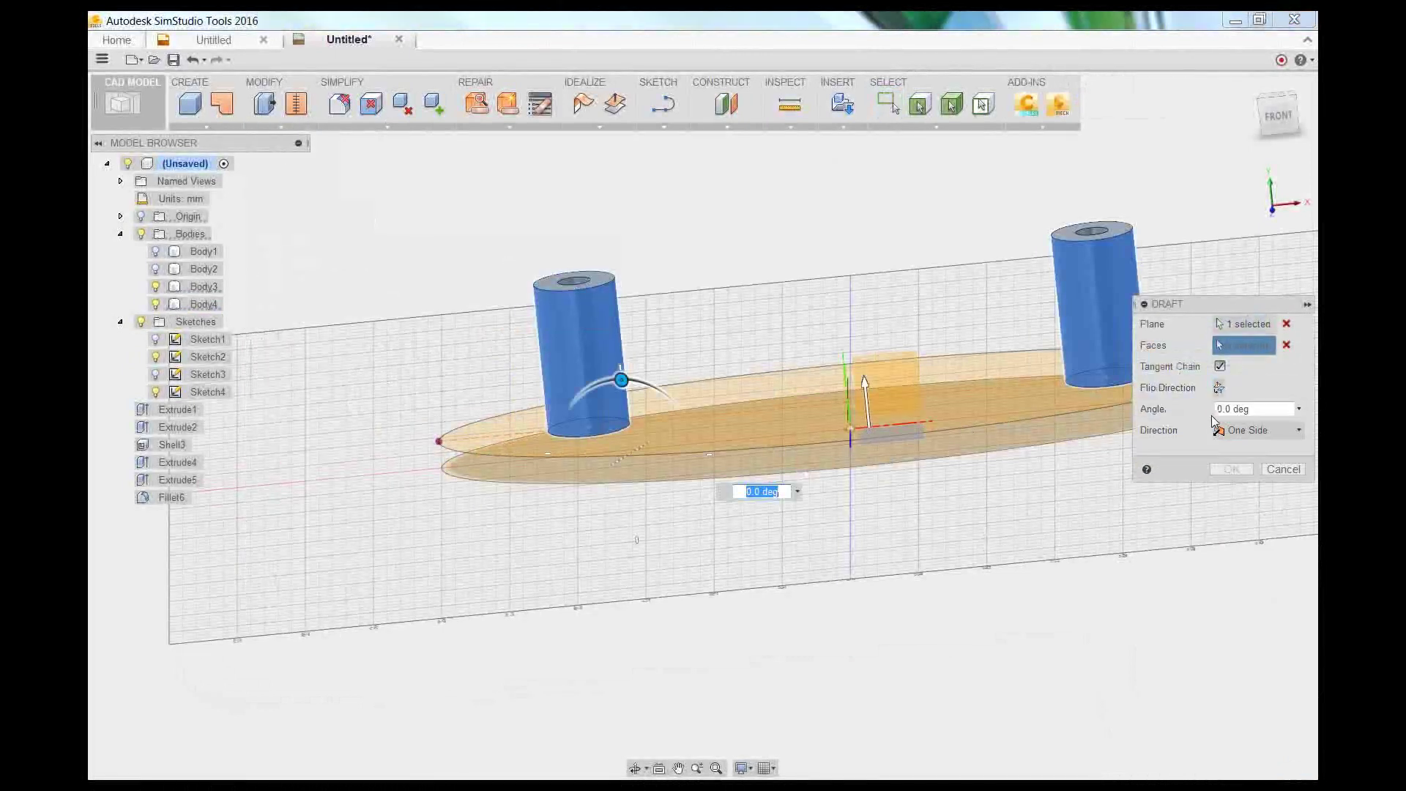
click(1219, 389)
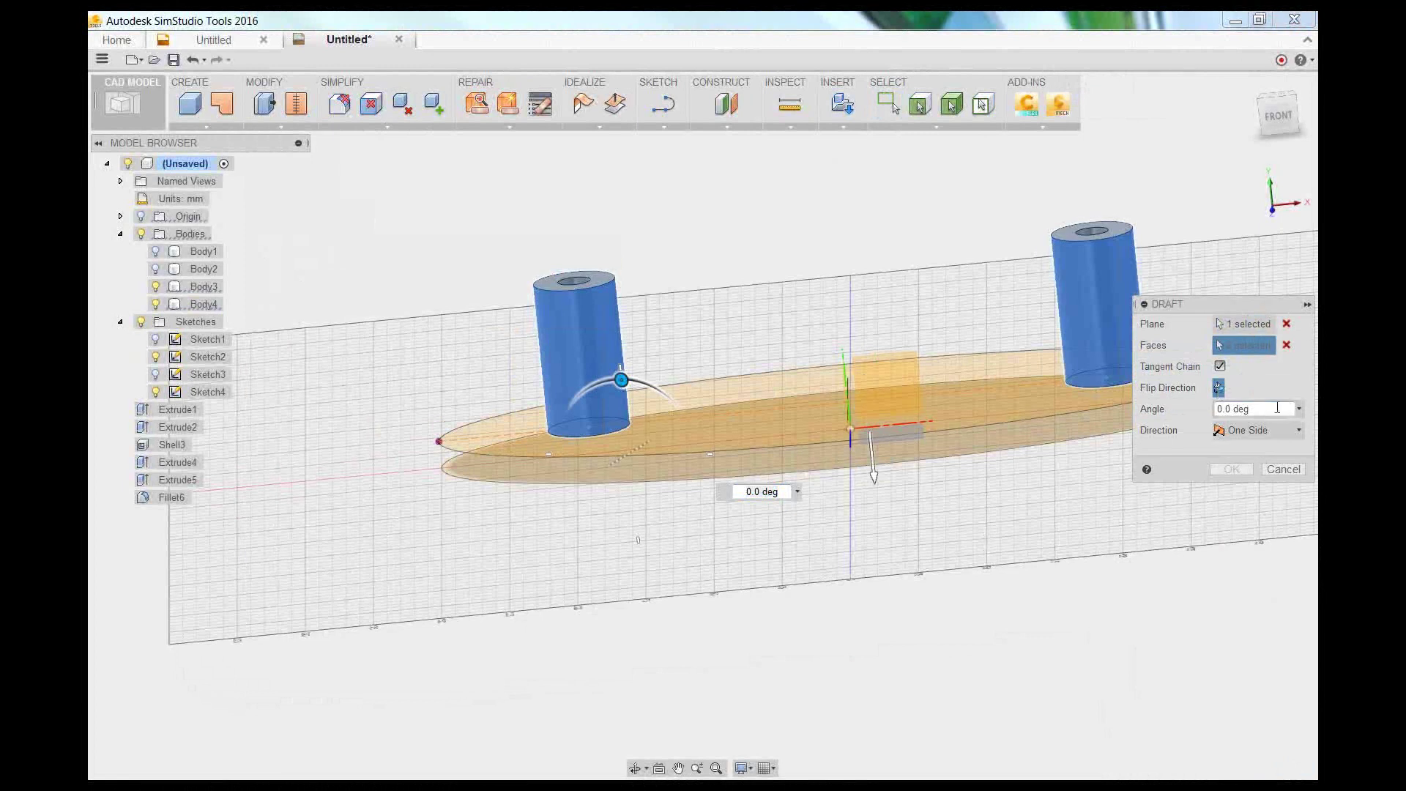
key(Return)
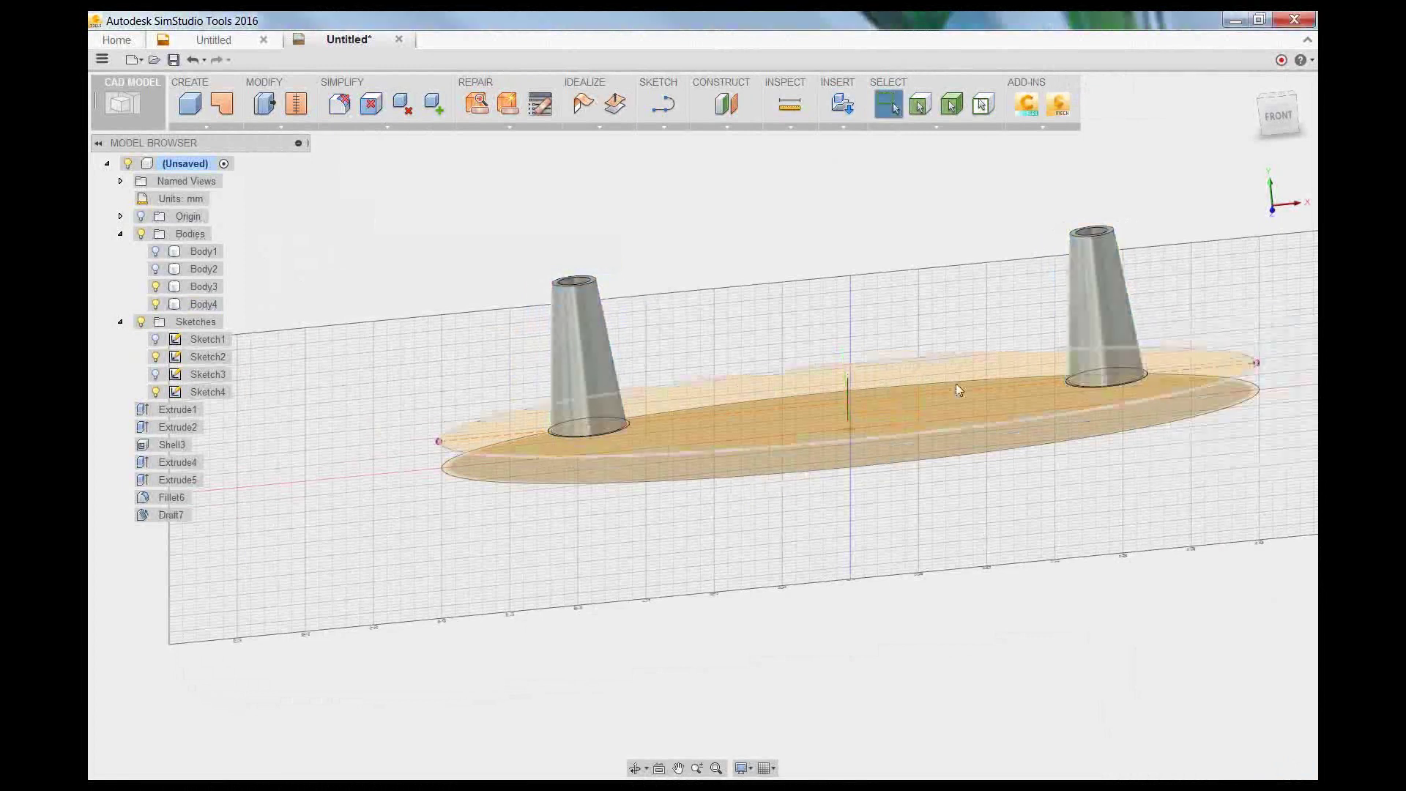
- Edit the underside sketch and draw a circle about 28 mm in diameter centred on each boss, just inside its base outline
mouse_move(694, 574)
shift+middle_down()
mouse_move(686, 485)
mouse_move(605, 339)
shift+middle_up()
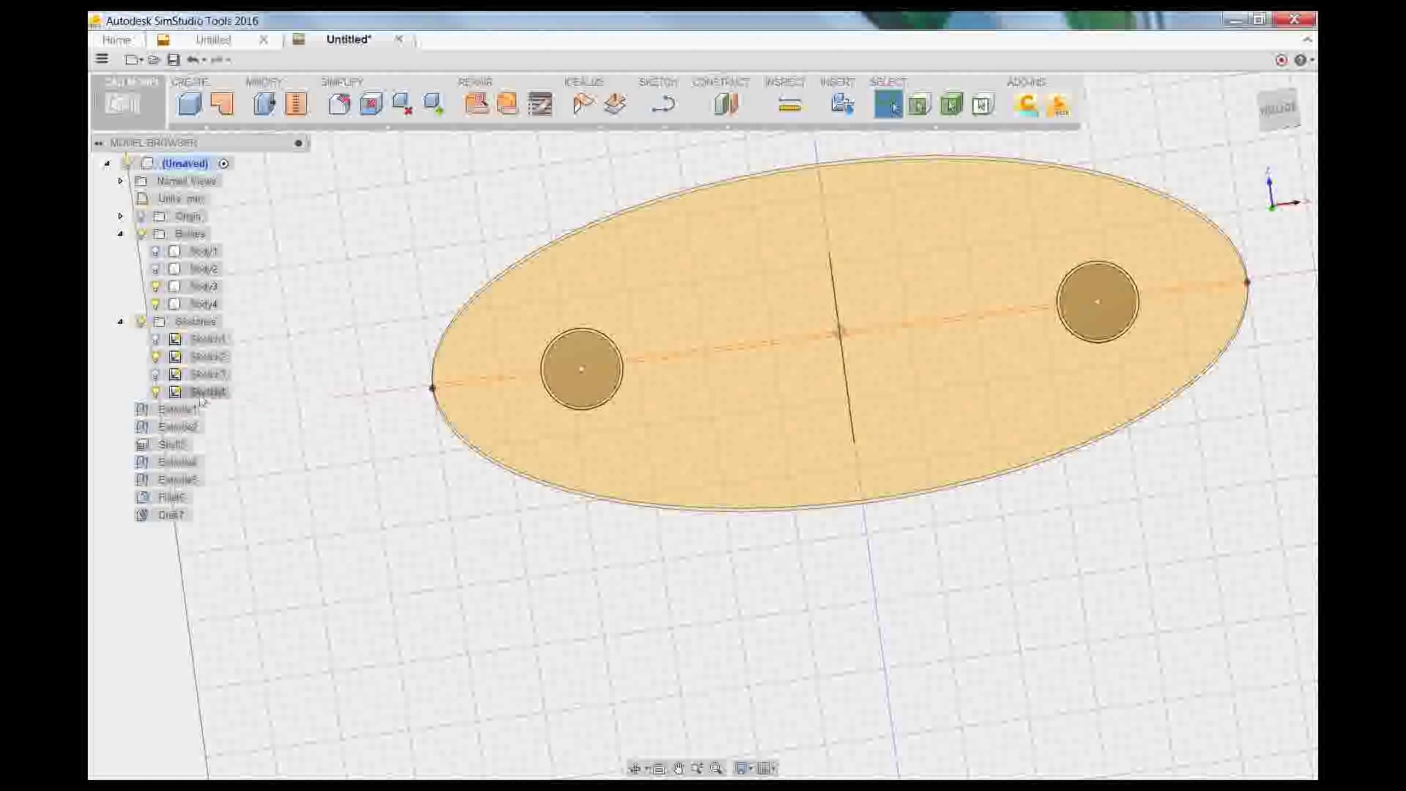
right_click(201, 392)
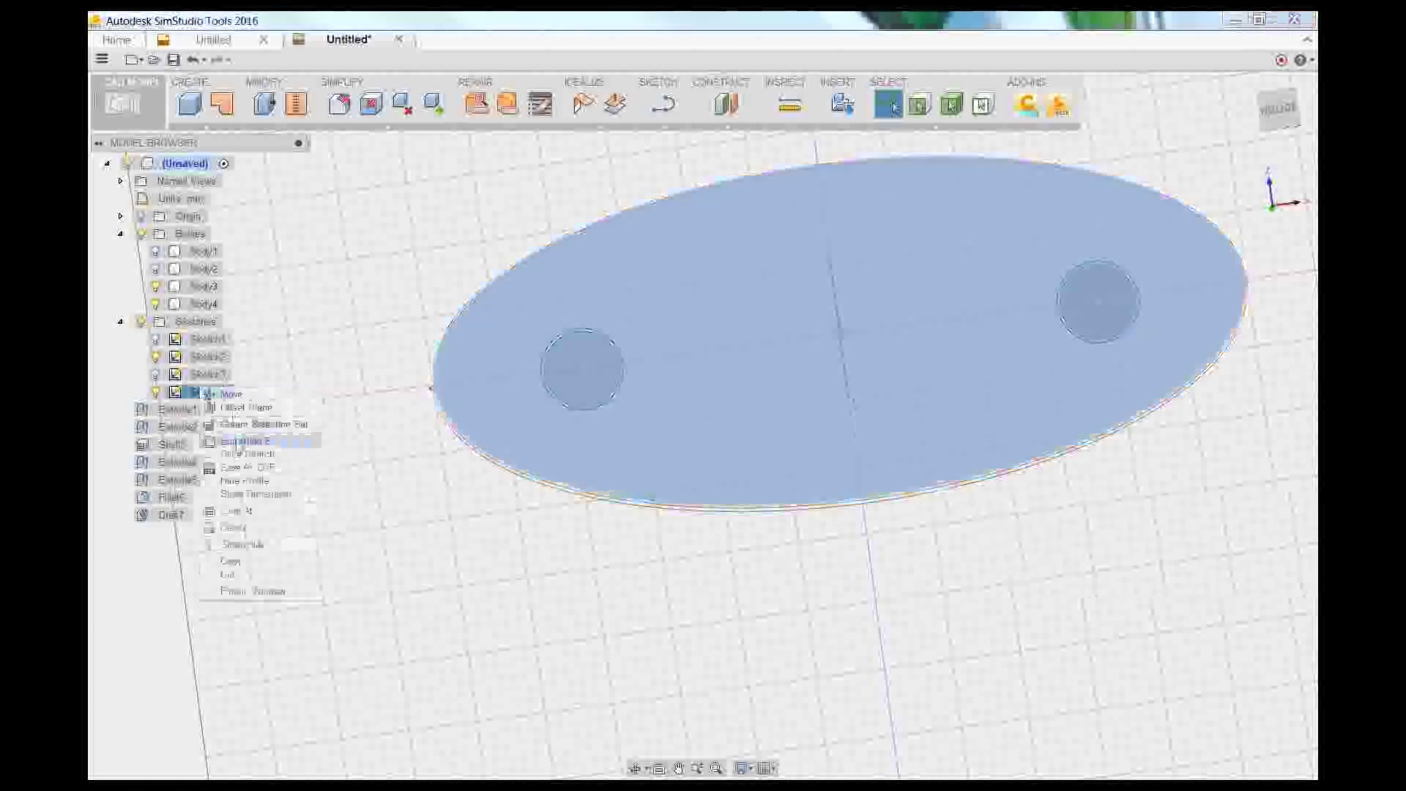
click(243, 444)
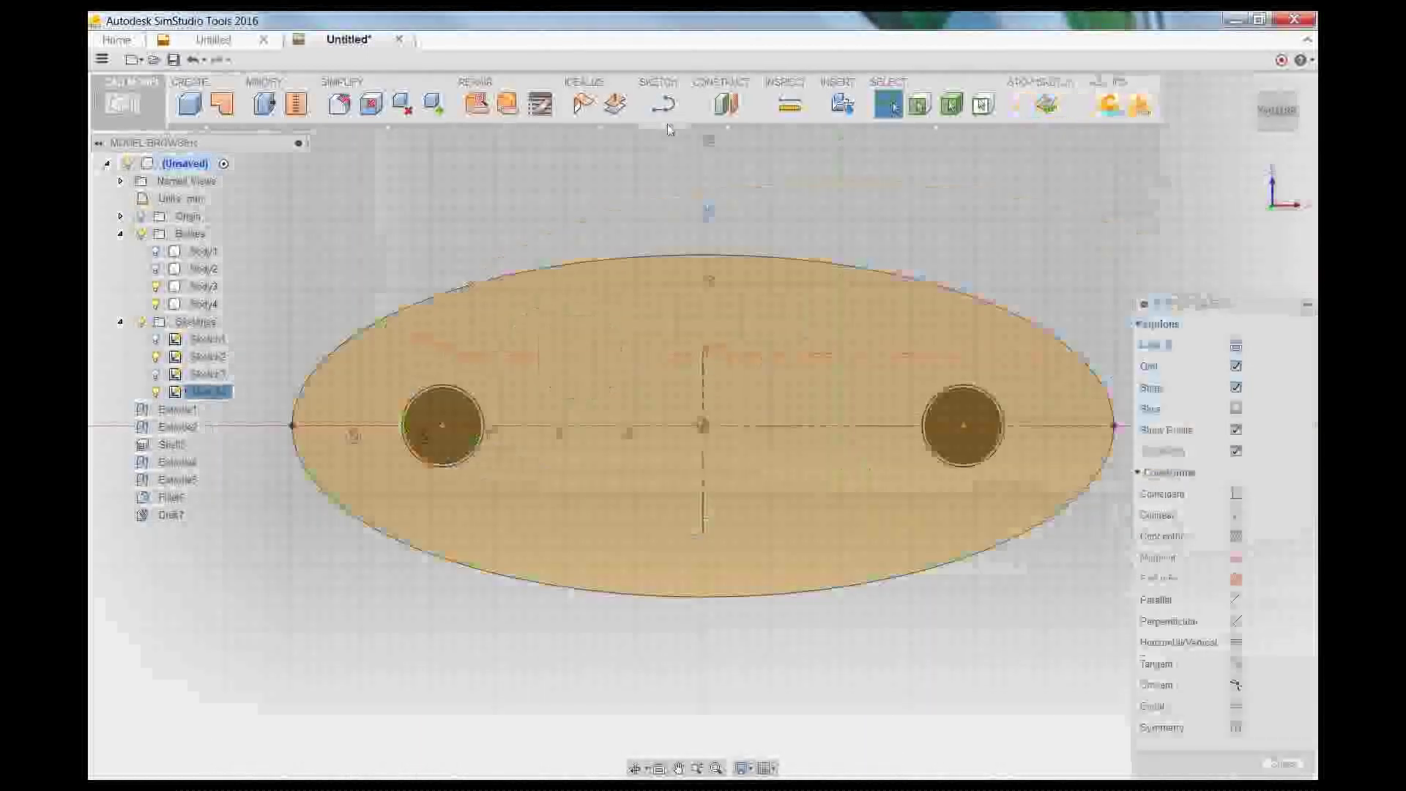
click(663, 104)
mouse_move(706, 192)
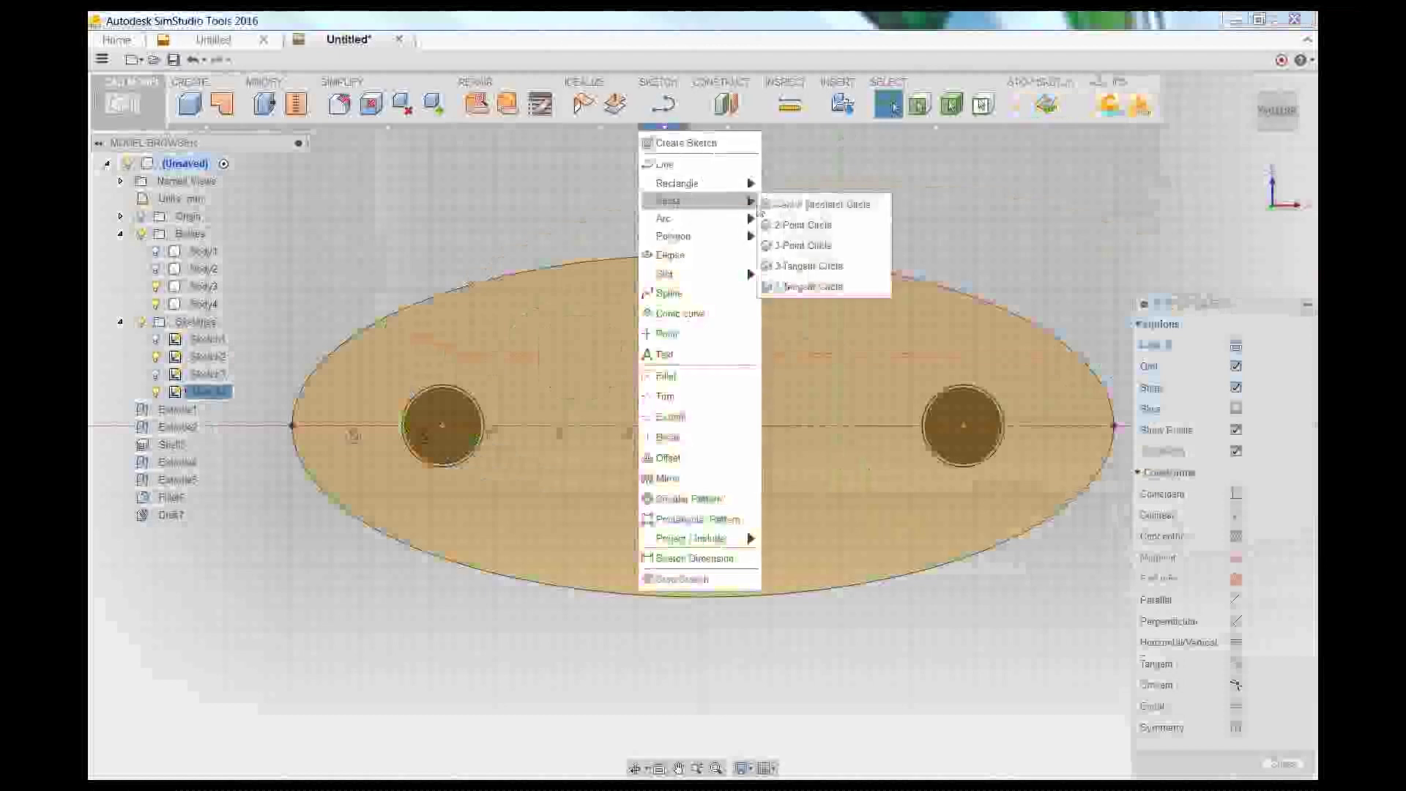
click(832, 198)
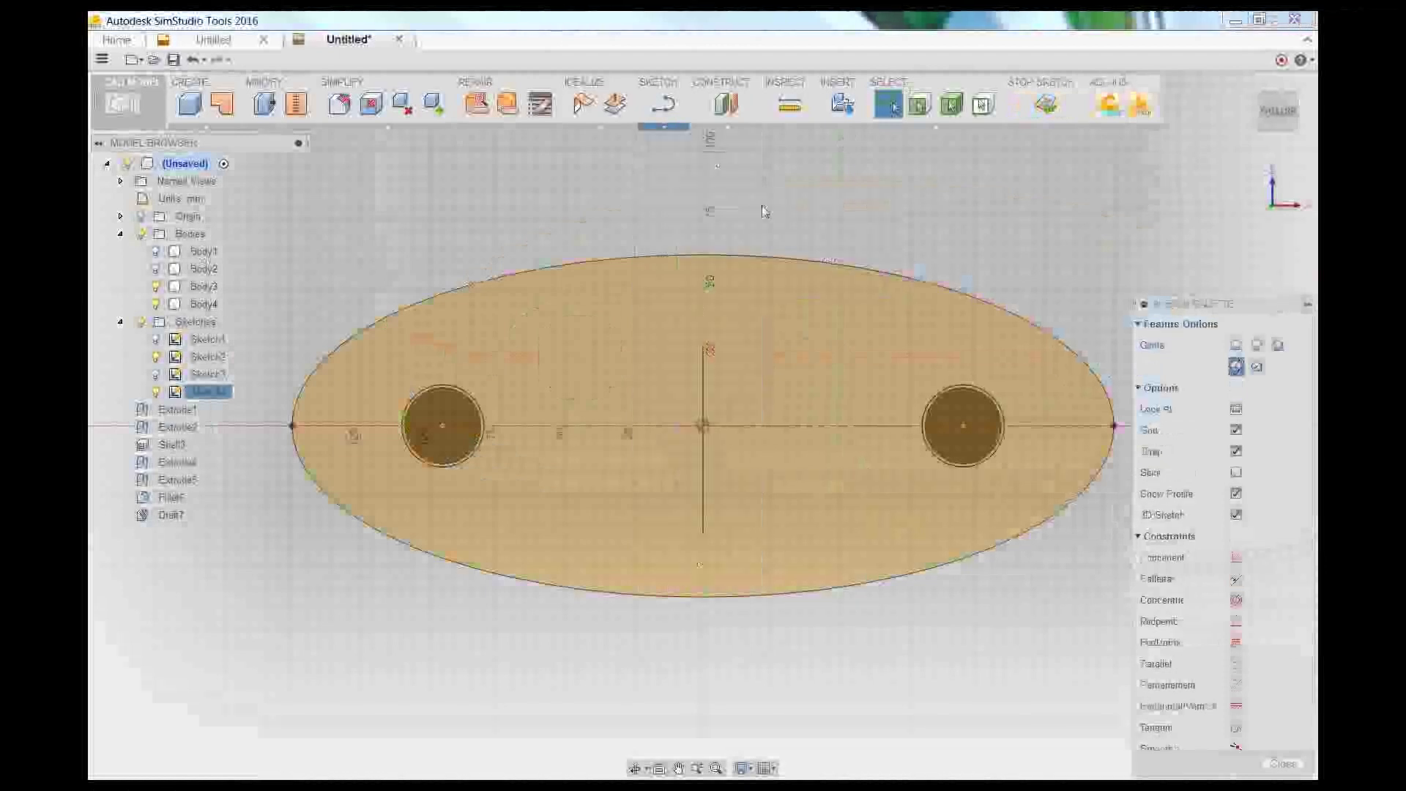
click(442, 425)
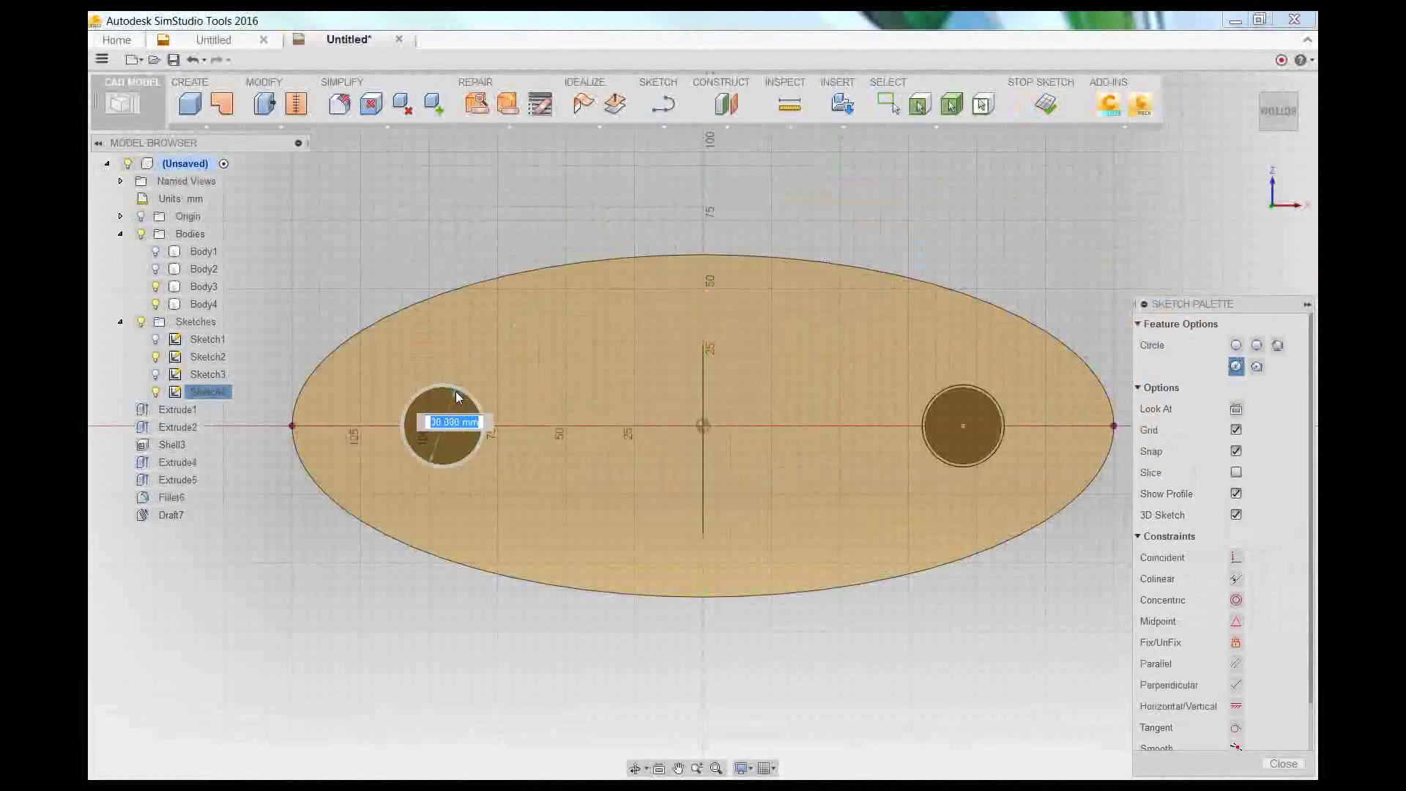
scroll(450, 388, up, 5)
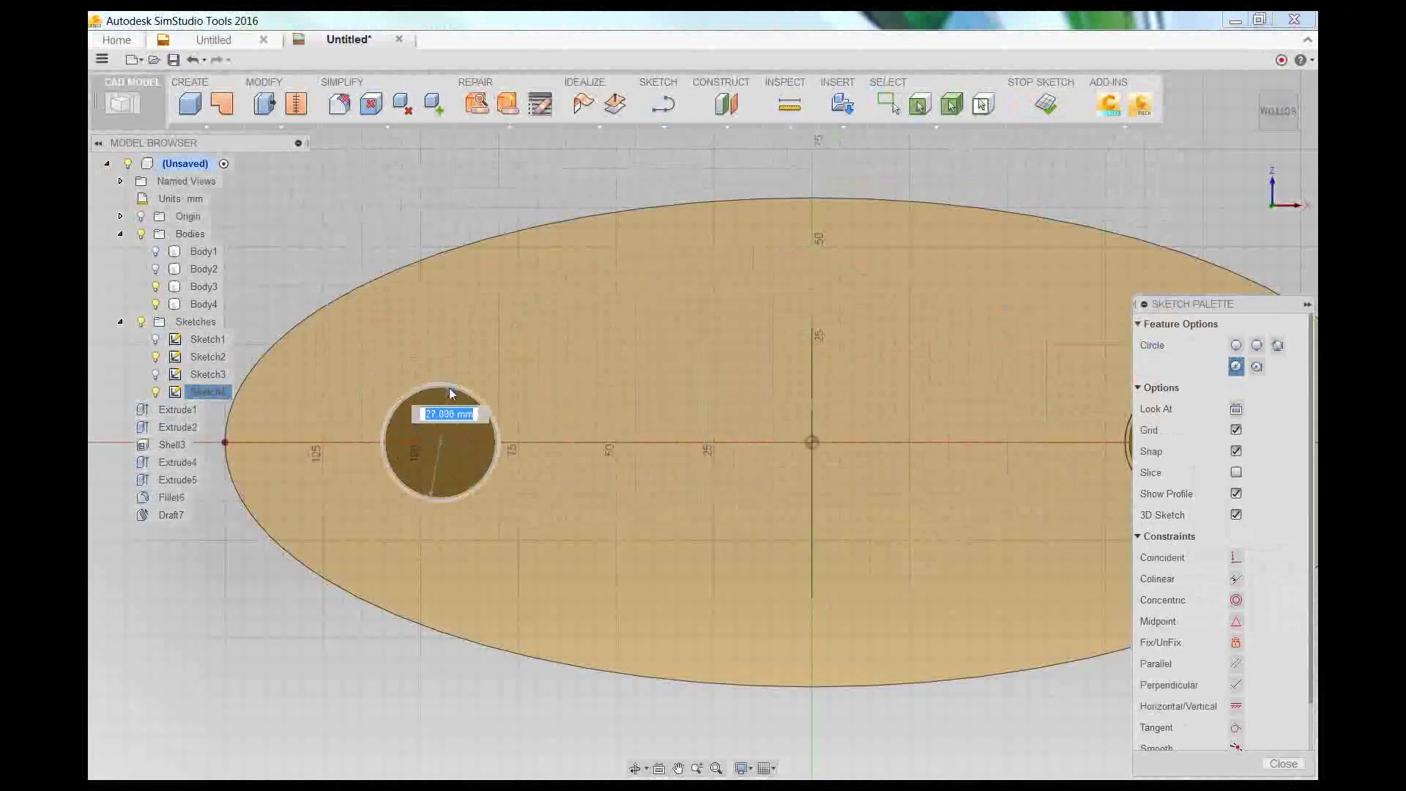
click(466, 393)
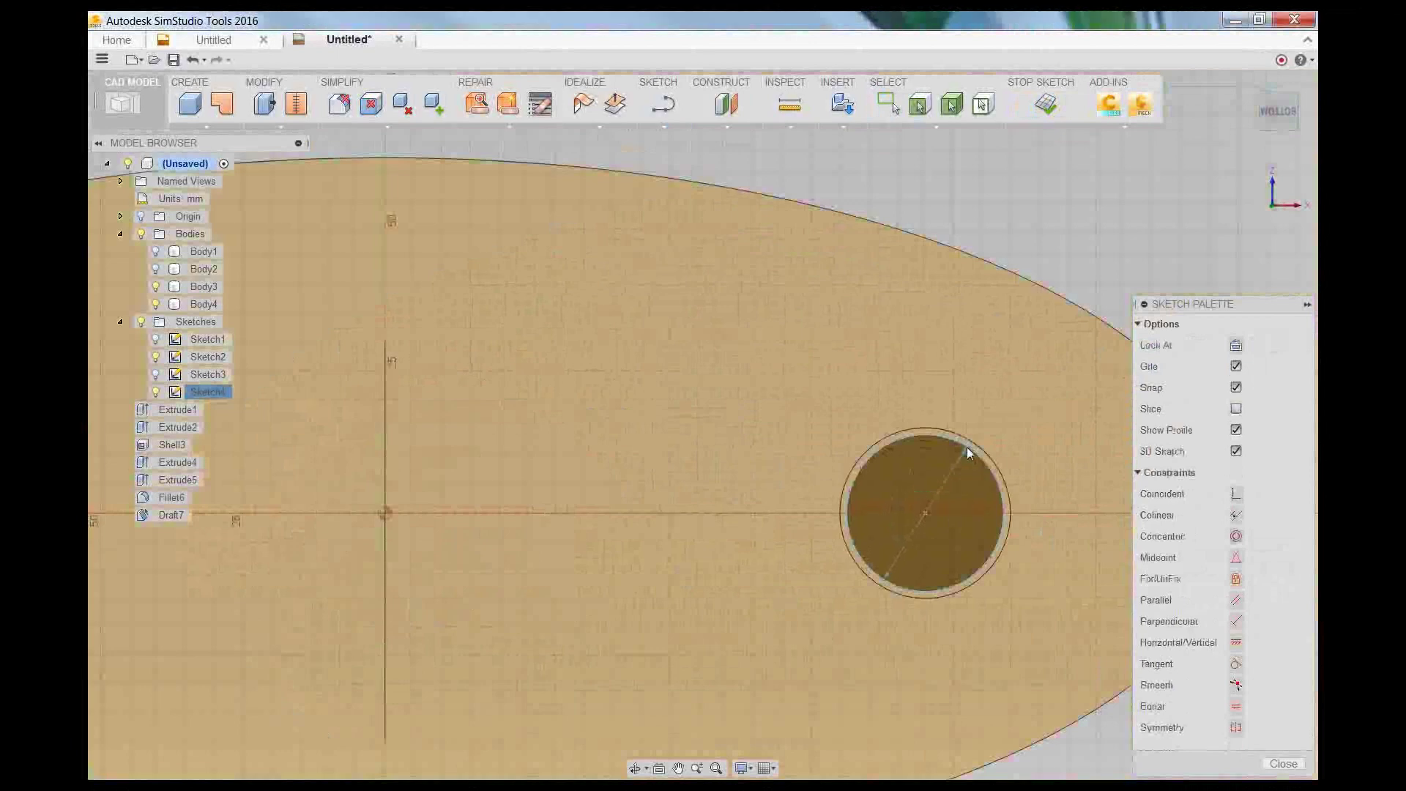
click(967, 448)
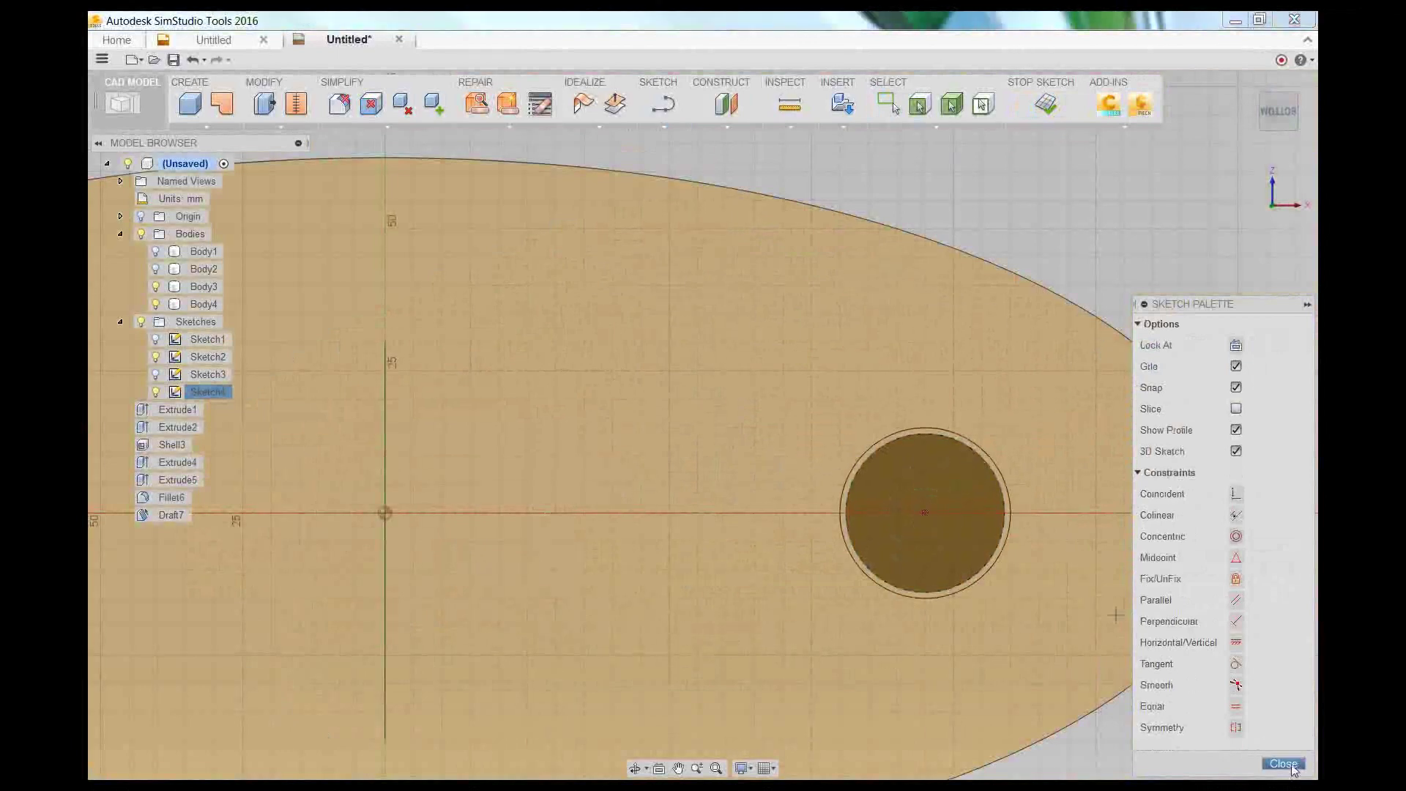
click(1283, 763)
- Start an Extrude of both new underside circles and show the base plate and wall bodies again
scroll(480, 546, down, 1)
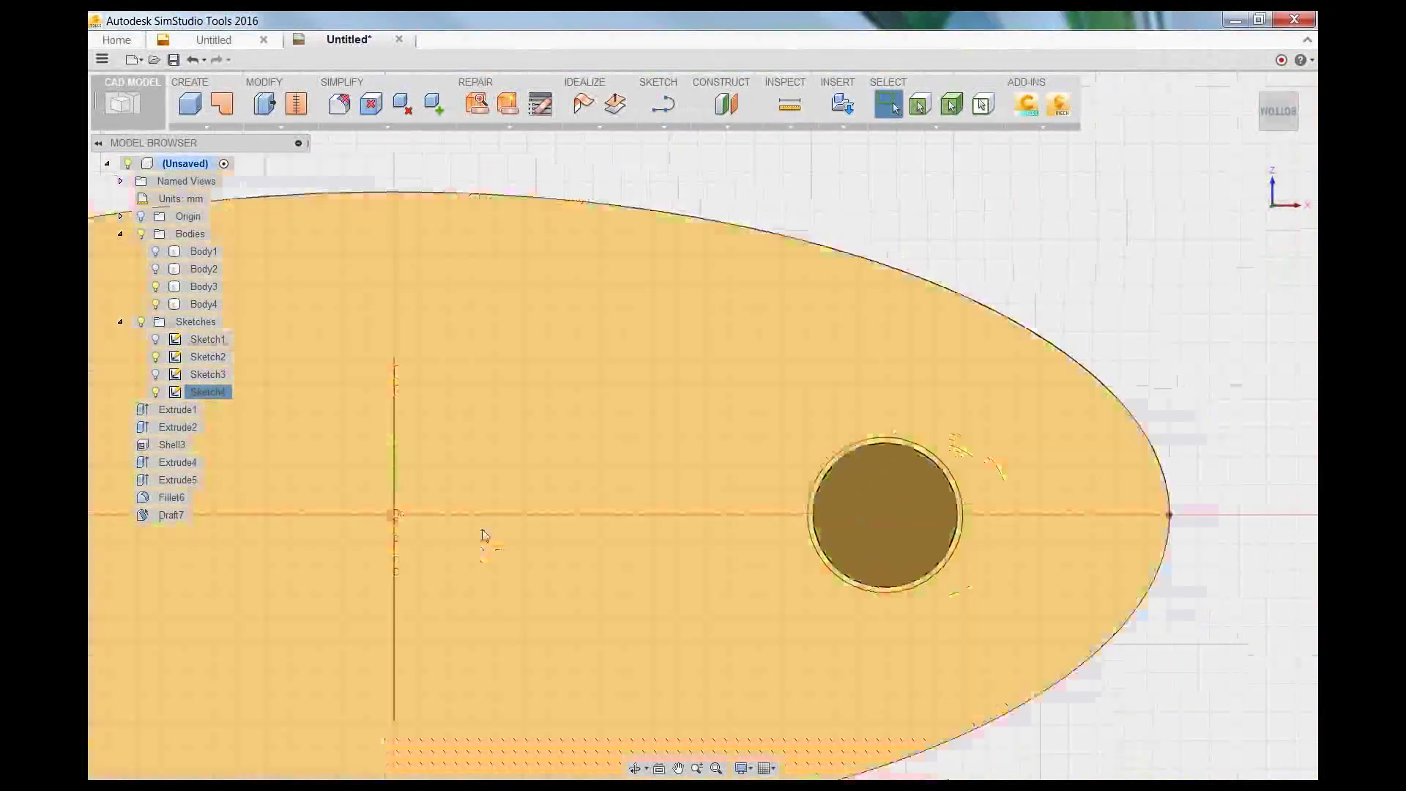
scroll(480, 534, down, 2)
middle_drag(396, 534, 826, 534)
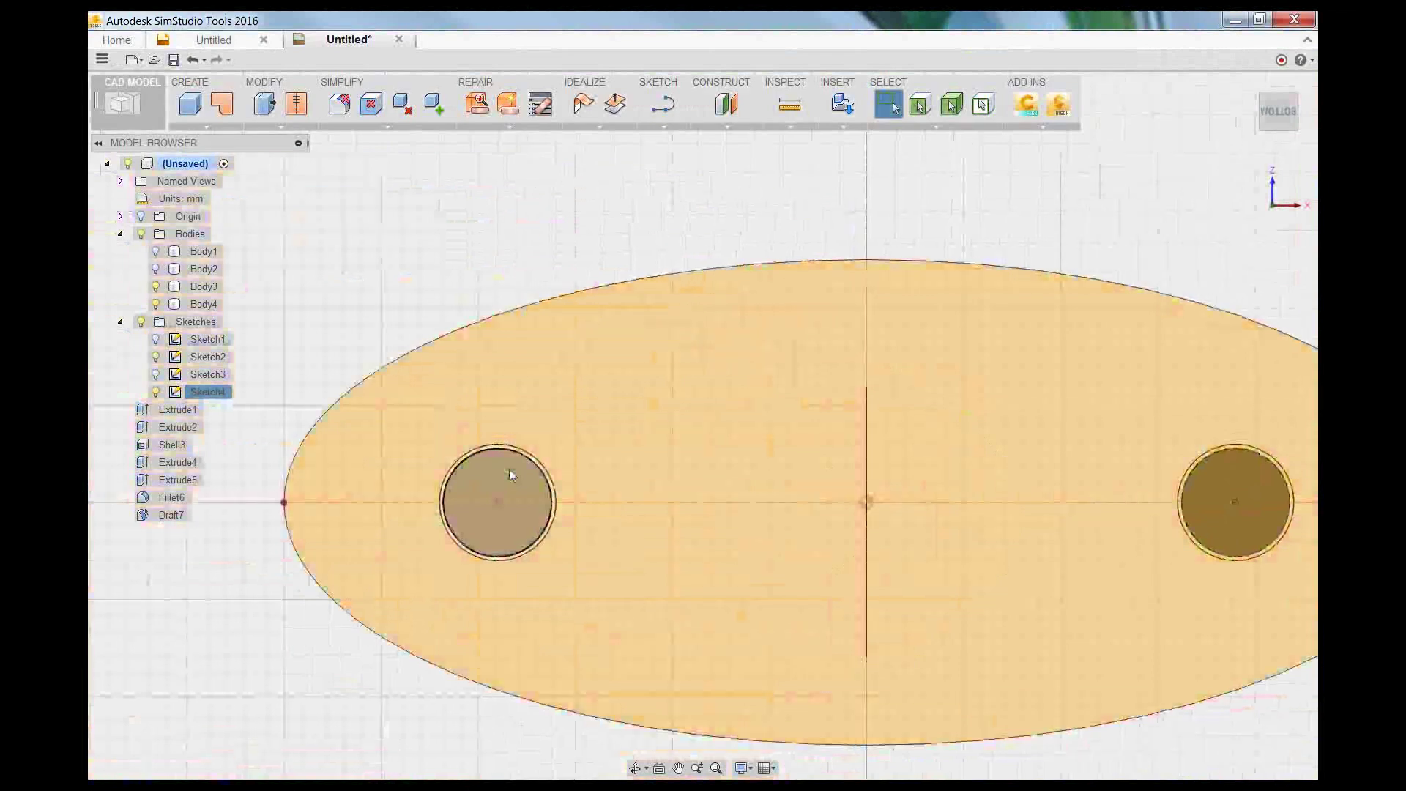
click(511, 475)
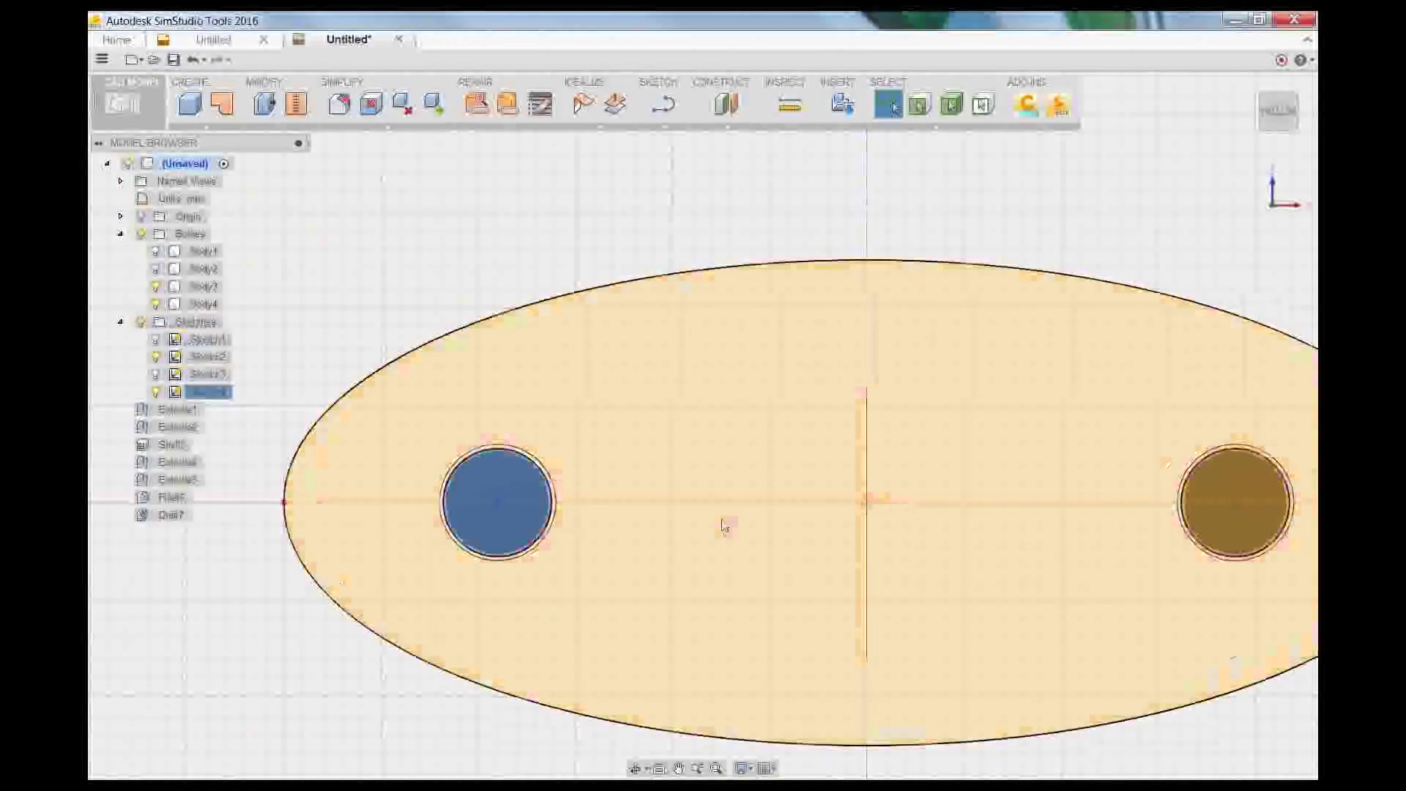
scroll(723, 524, down, 1)
scroll(724, 531, down, 1)
shift+middle_drag(684, 317, 1014, 533)
scroll(1055, 534, up, 2)
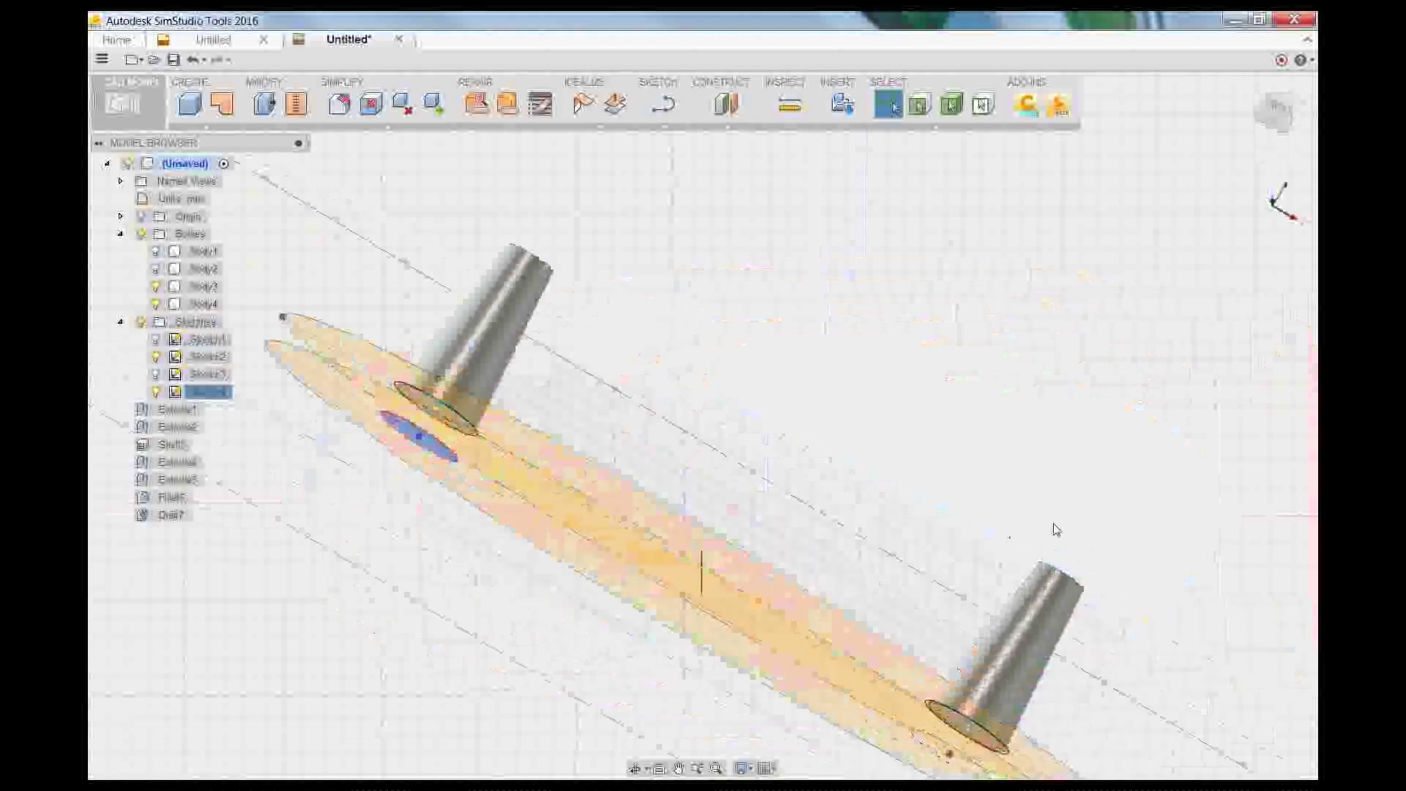
shift+middle_drag(1044, 617, 1080, 543)
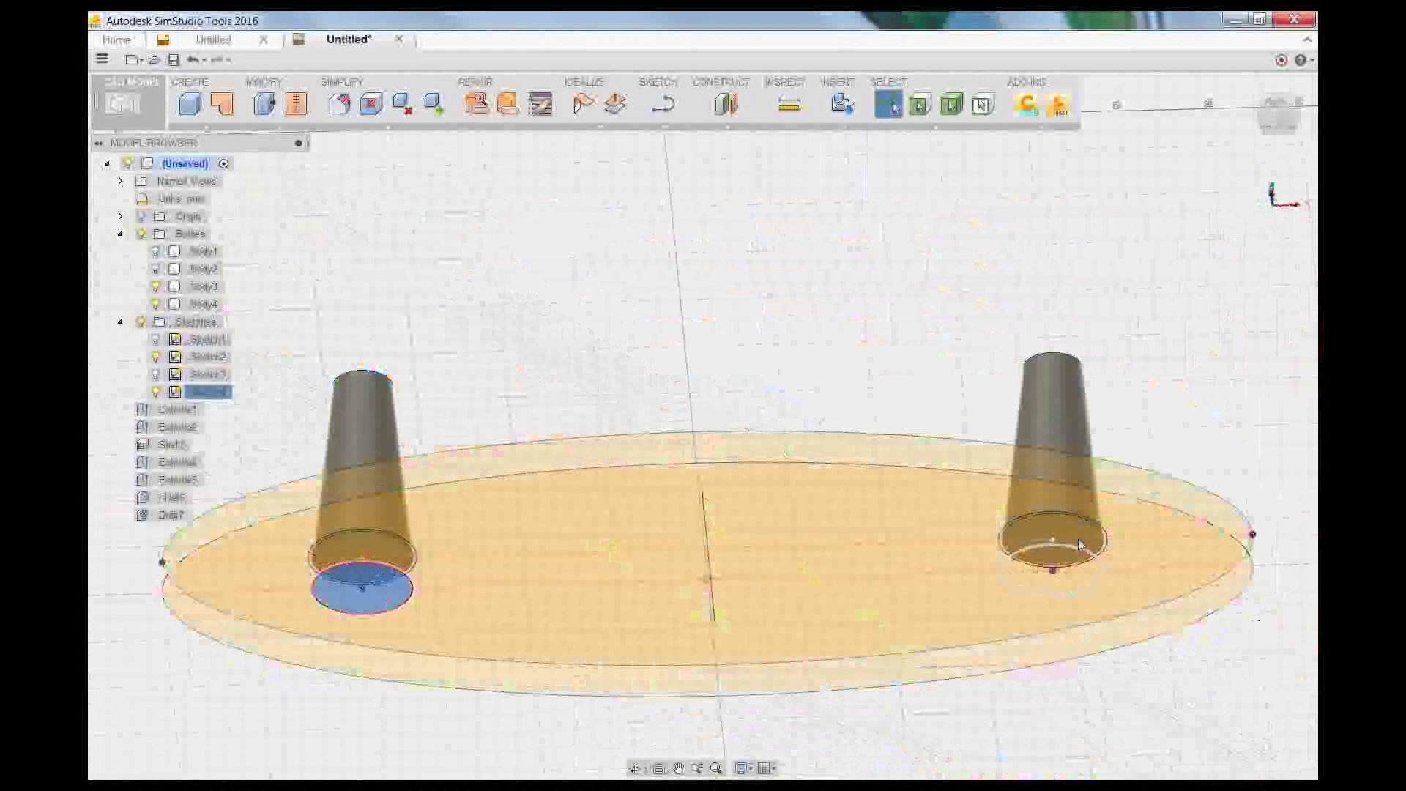
scroll(1080, 544, up, 3)
scroll(1016, 611, down, 2)
right_click(1016, 611)
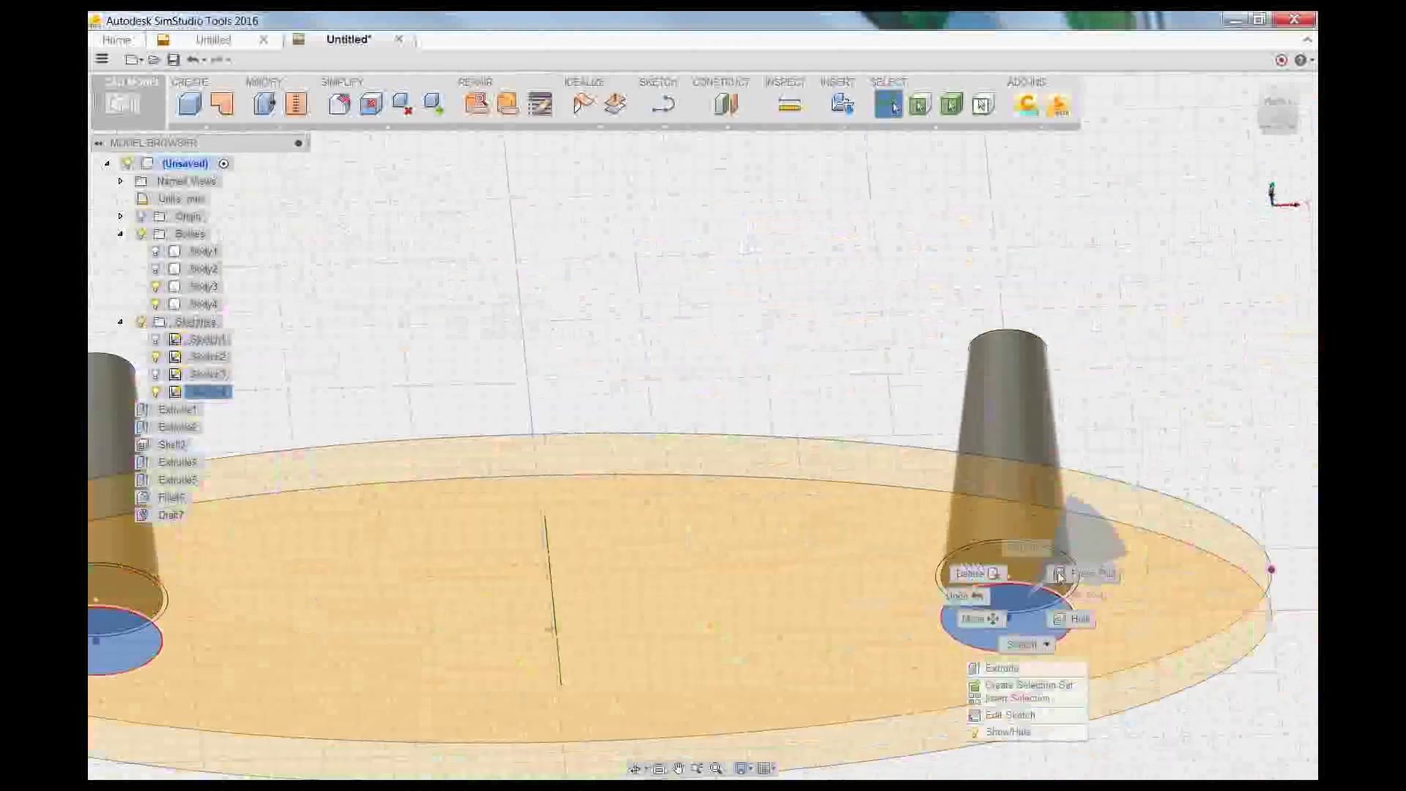
click(965, 576)
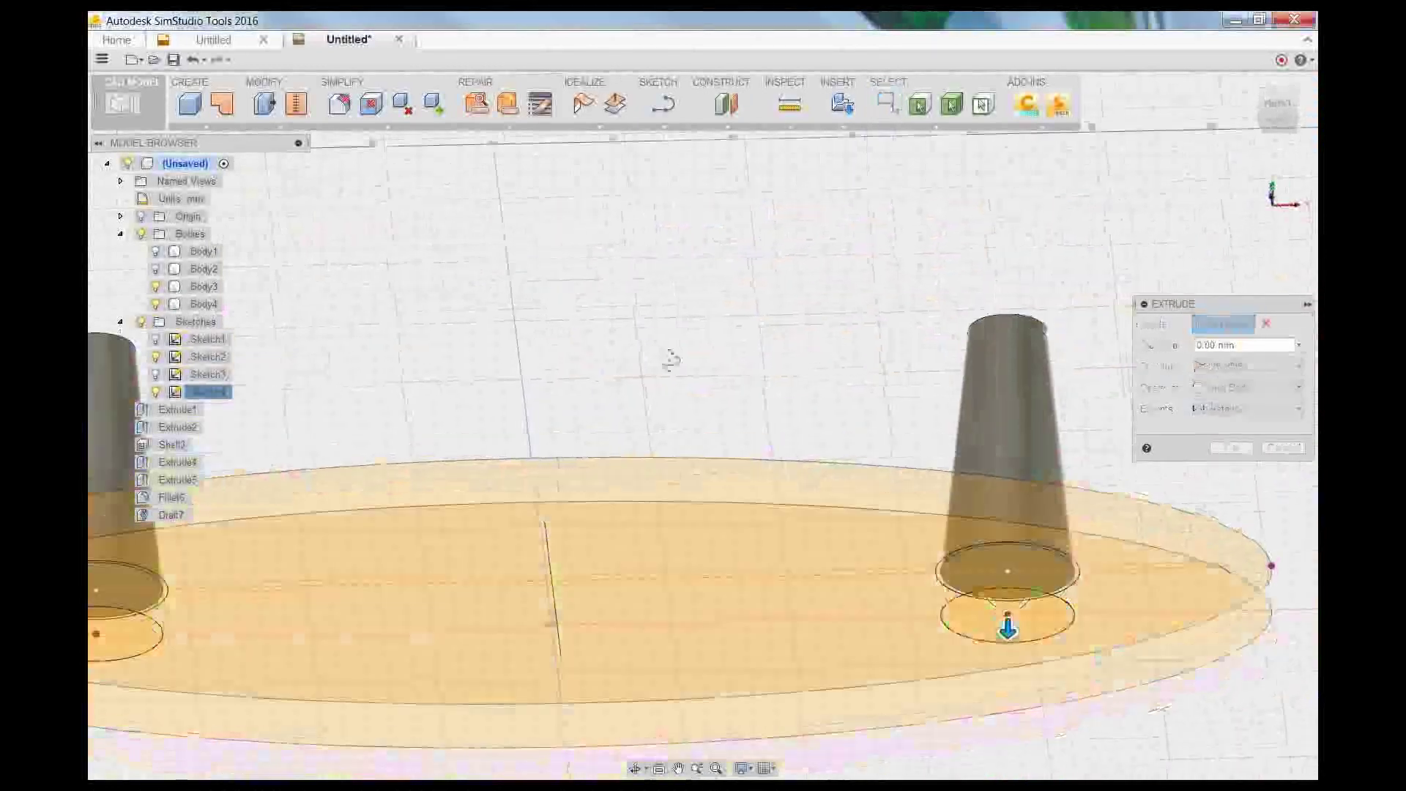
shift+middle_drag(666, 359, 663, 279)
shift+middle_drag(772, 522, 769, 531)
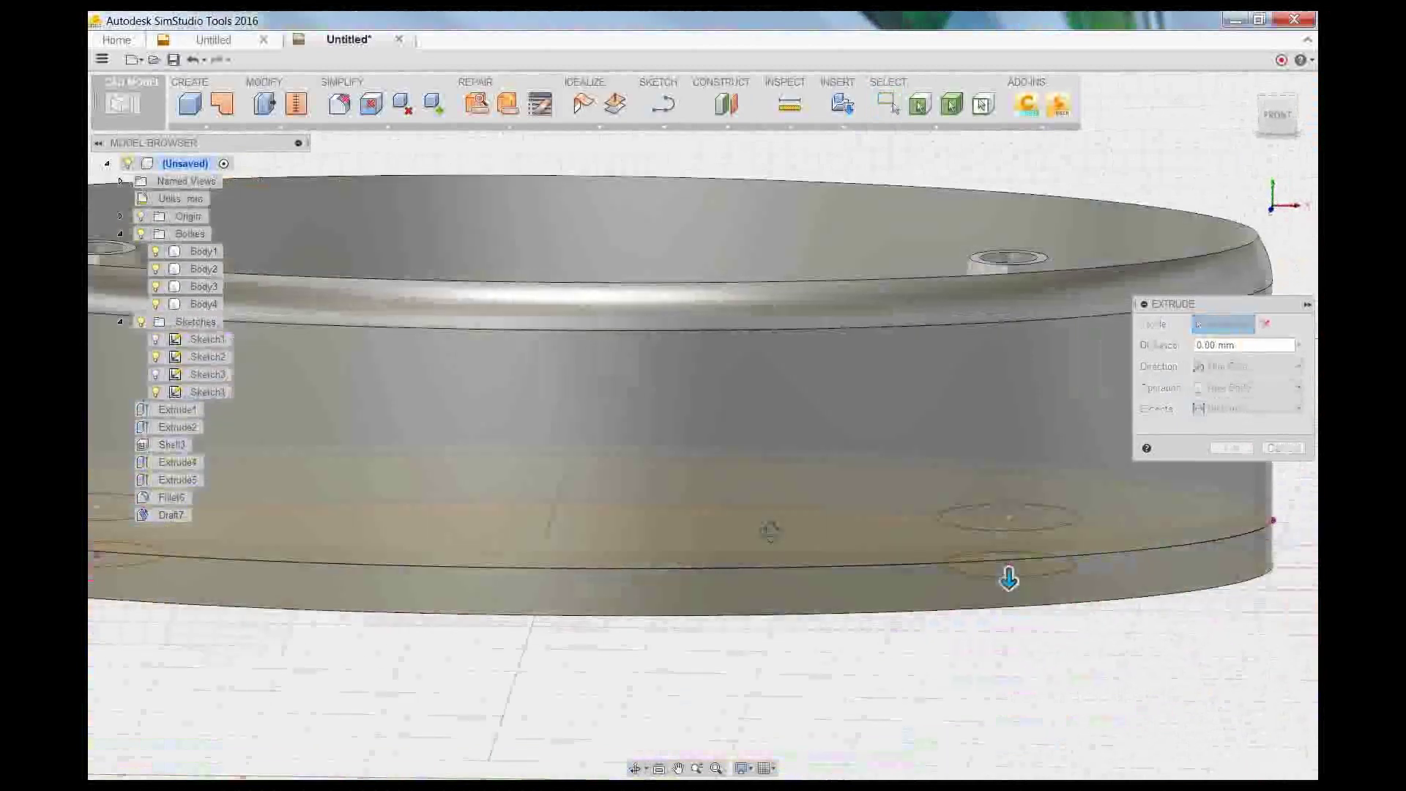
- Cut both circles about -206 mm up through the base plate with the two bosses hidden, and show the bosses again
scroll(806, 564, down, 5)
shift+middle_drag(904, 561, 907, 472)
mouse_move(907, 473)
mouse_down()
mouse_move(904, 376)
mouse_move(903, 492)
mouse_move(902, 443)
mouse_move(906, 476)
mouse_up()
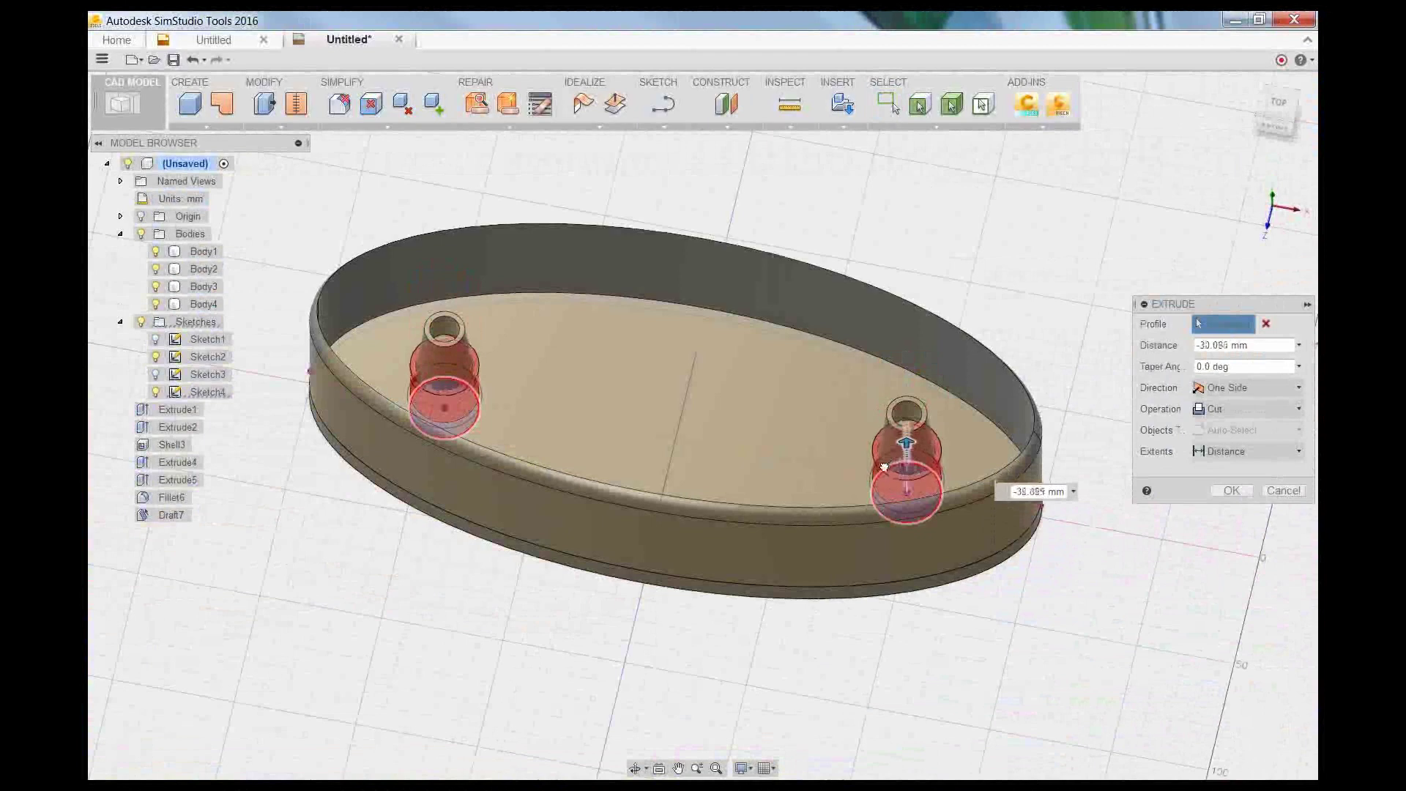
click(155, 286)
click(155, 304)
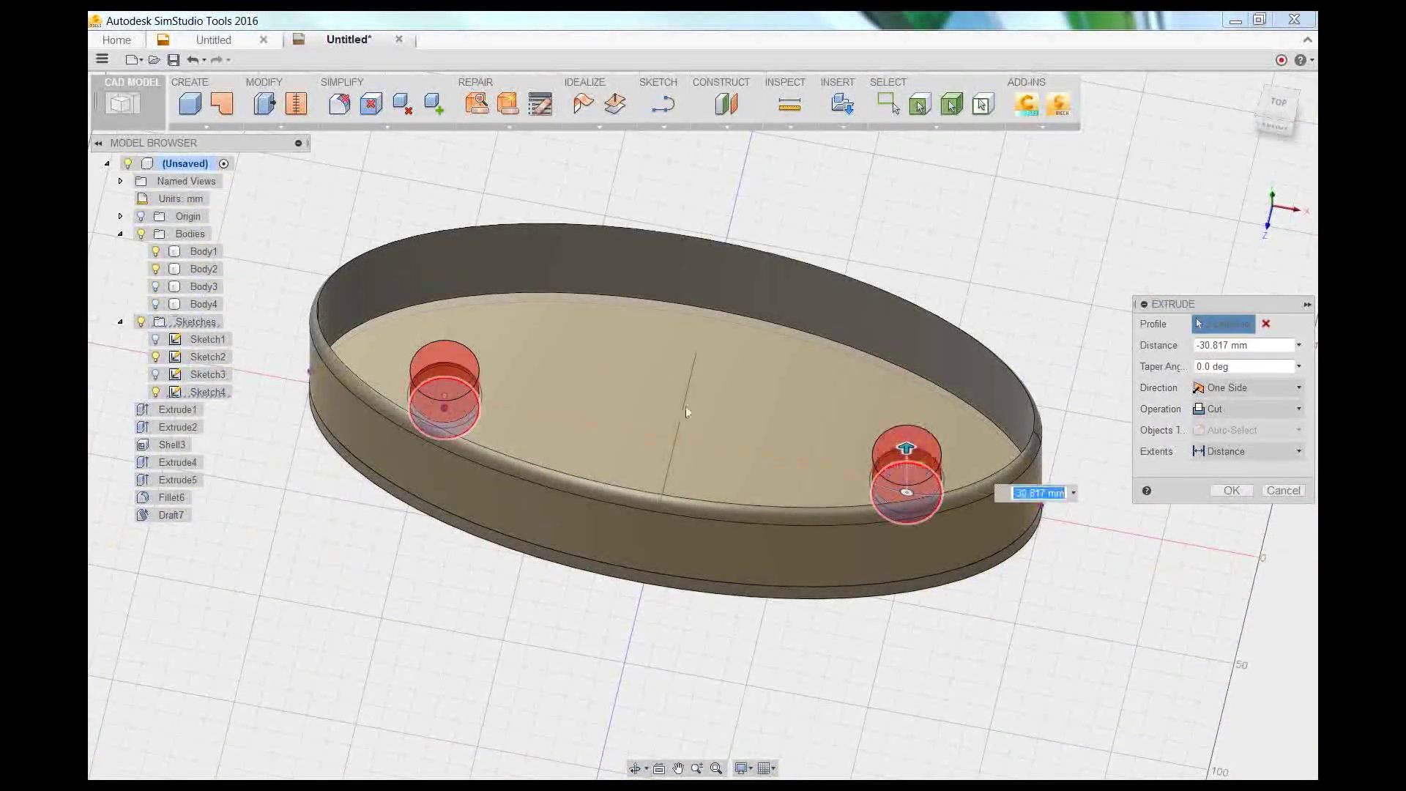
drag(904, 454, 907, 235)
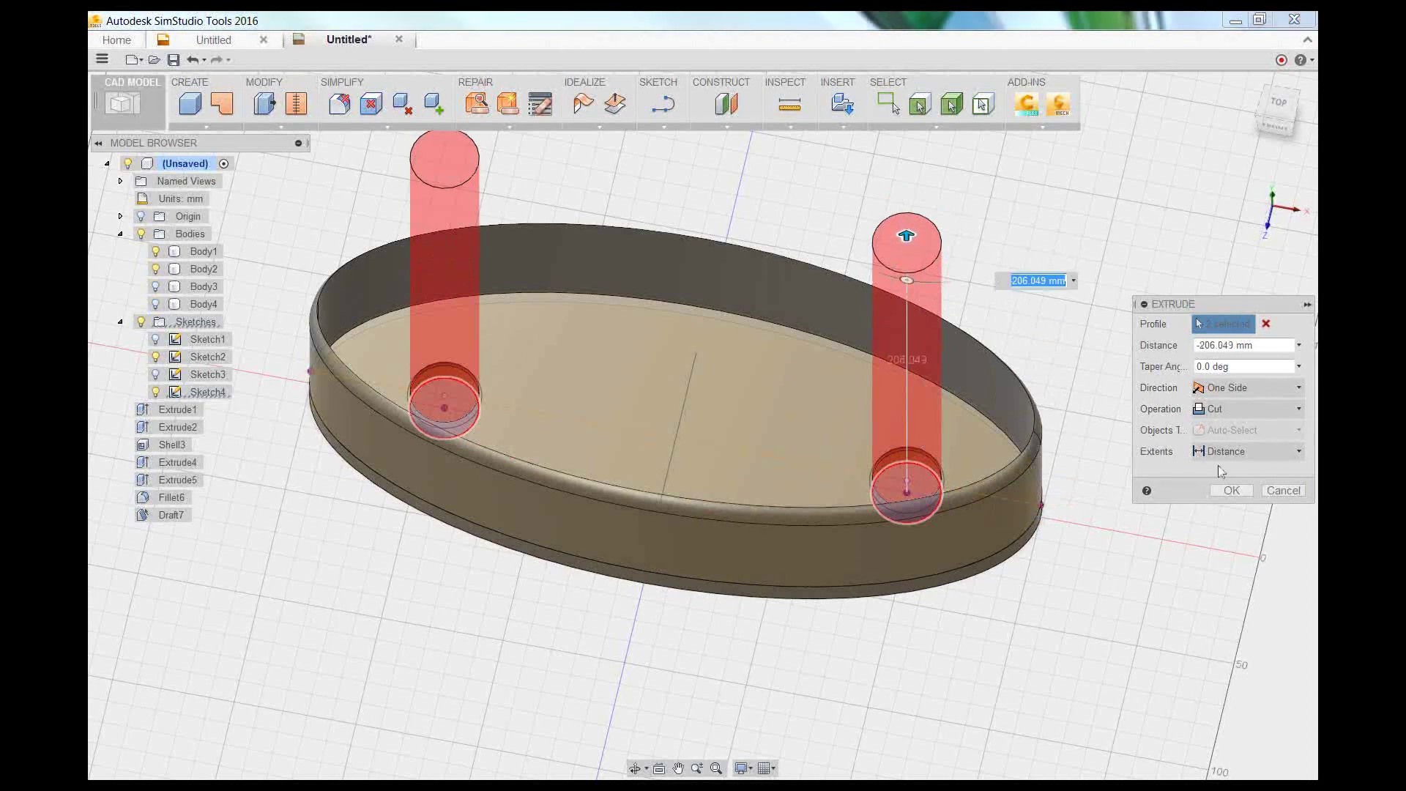
click(1232, 491)
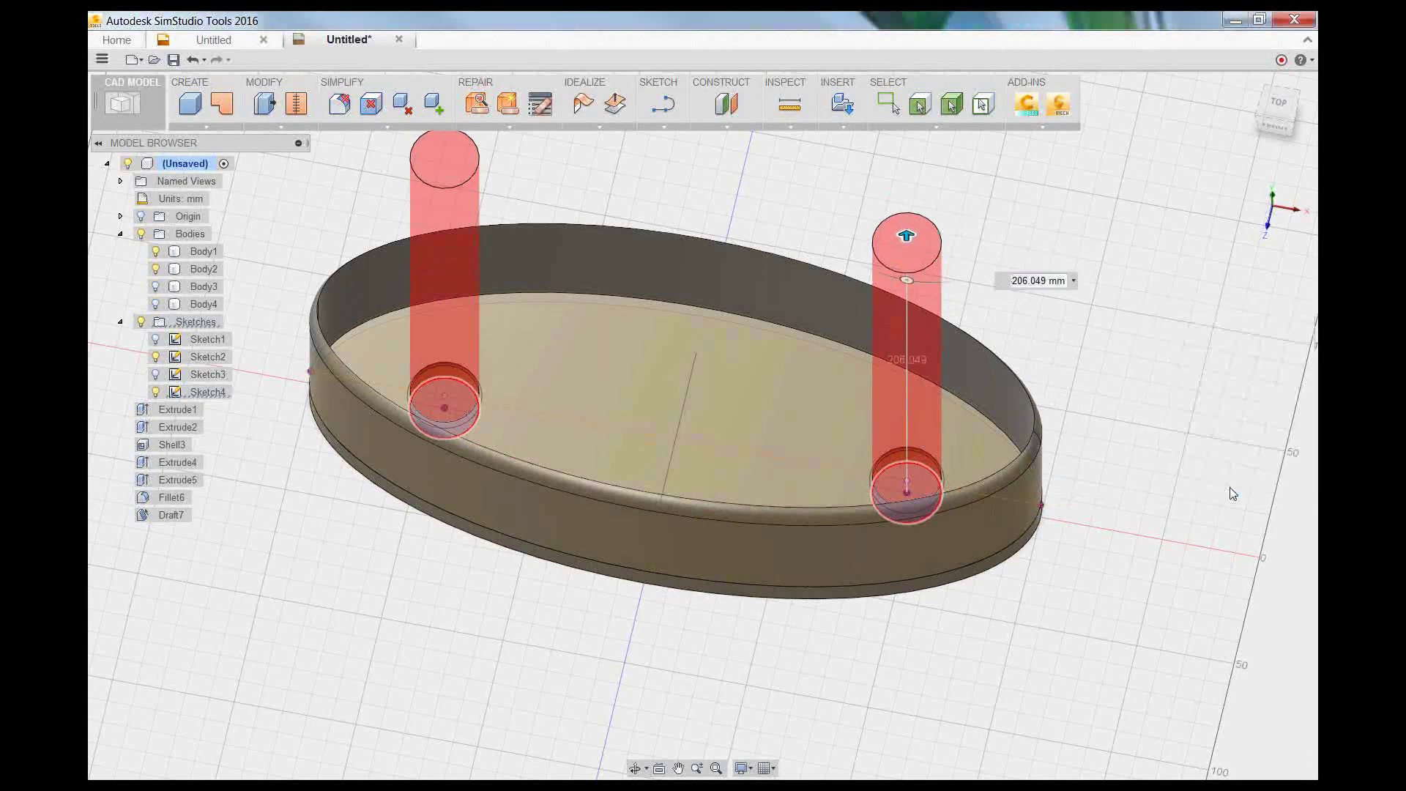
click(155, 286)
click(155, 304)
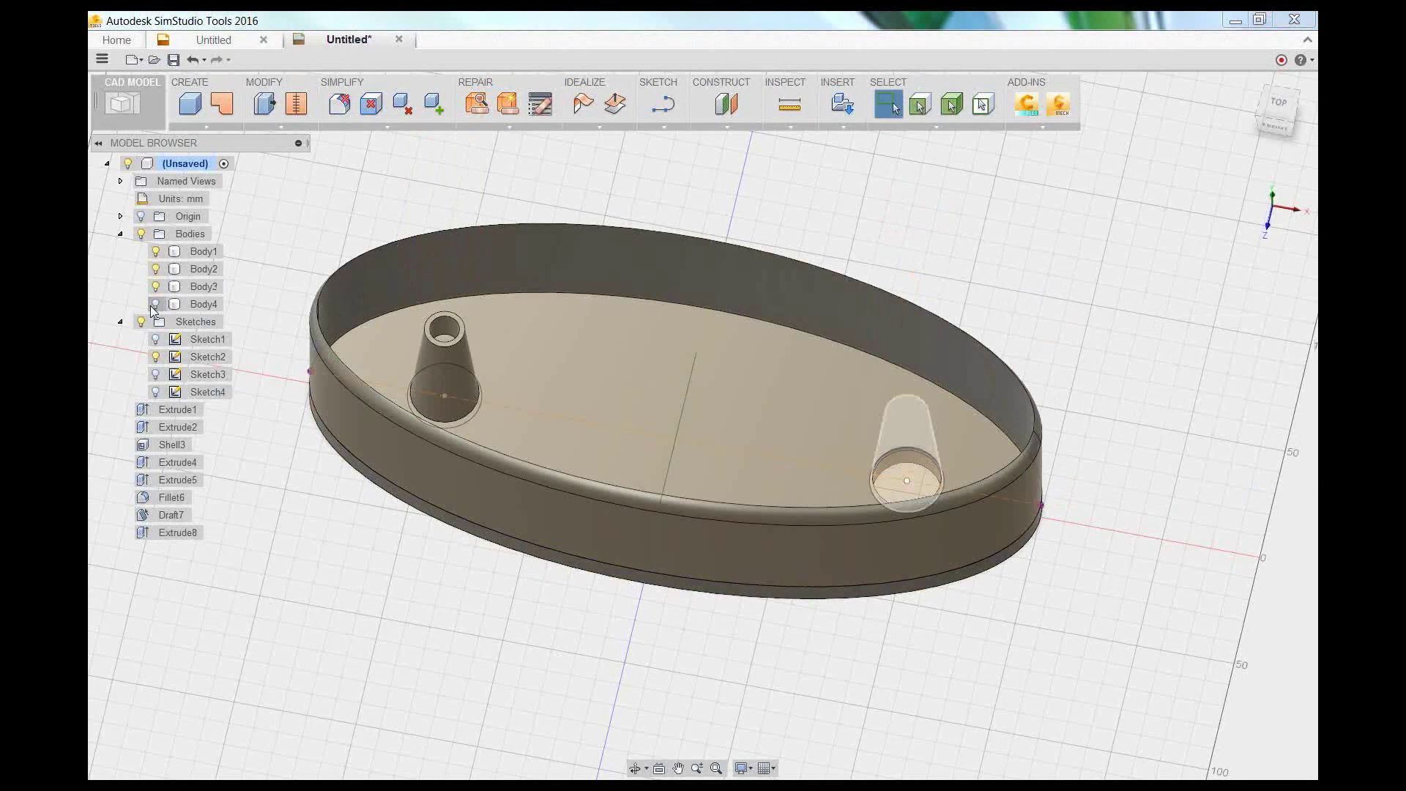
- Hide all sketches and run Find & Fix on all four bodies of the elliptical housing
click(142, 323)
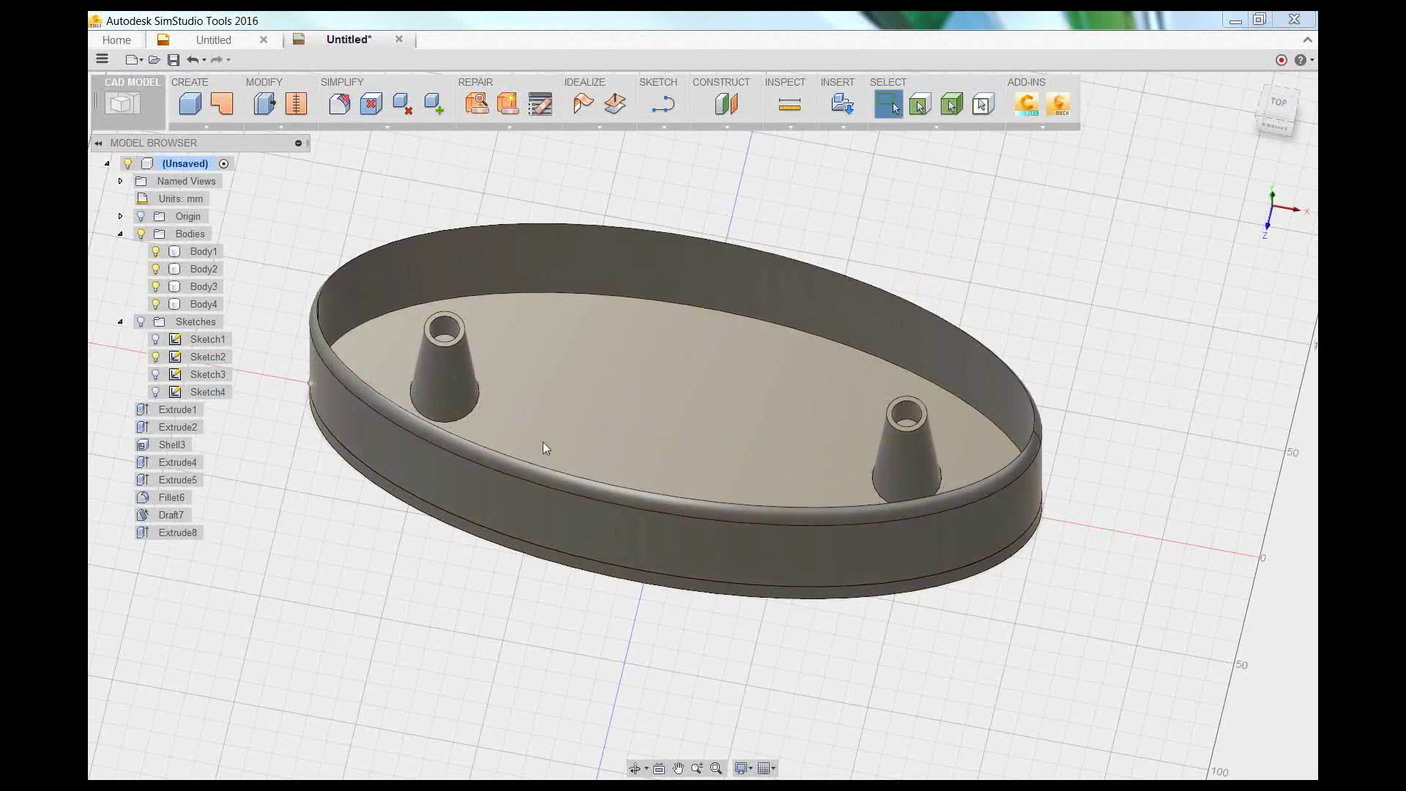
shift+middle_drag(821, 614, 351, 330)
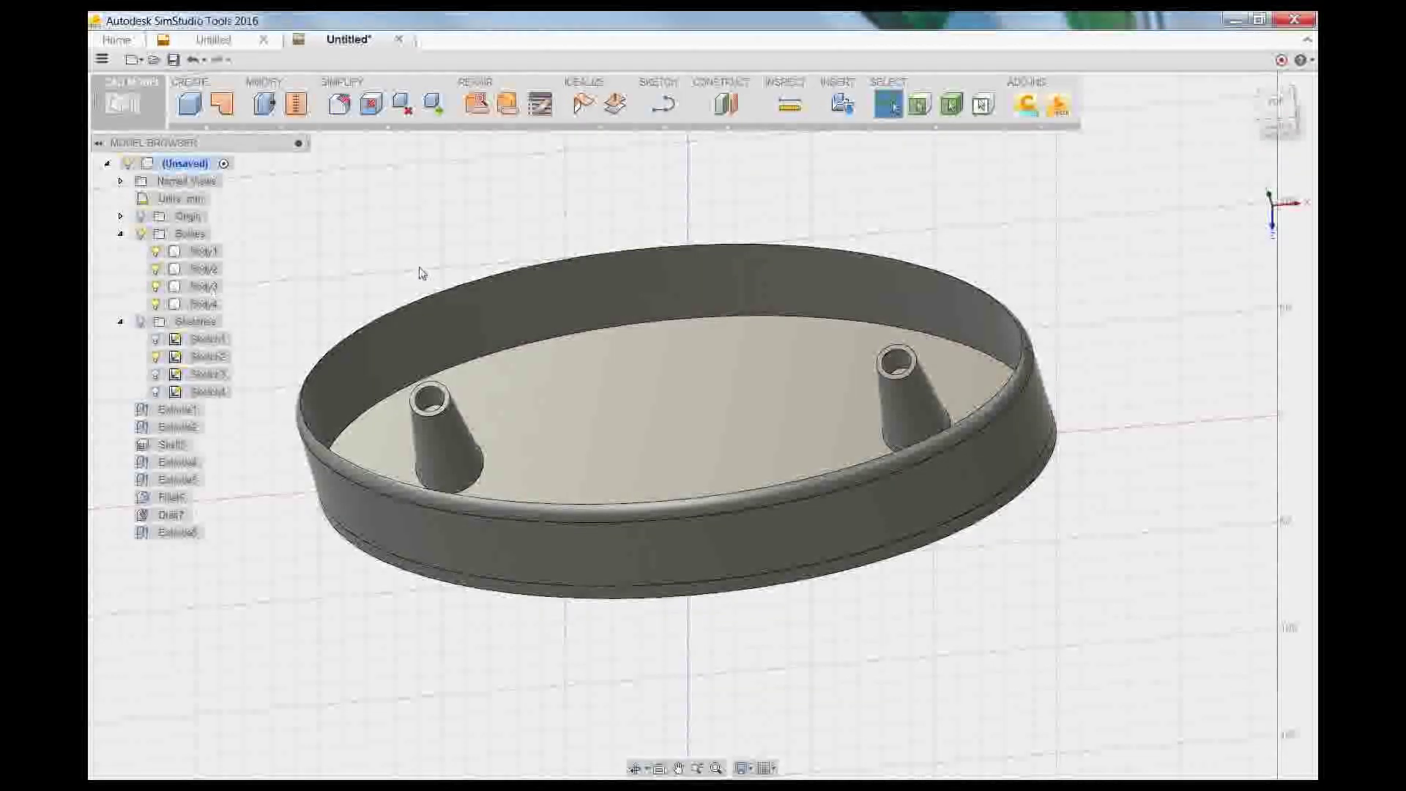
click(478, 105)
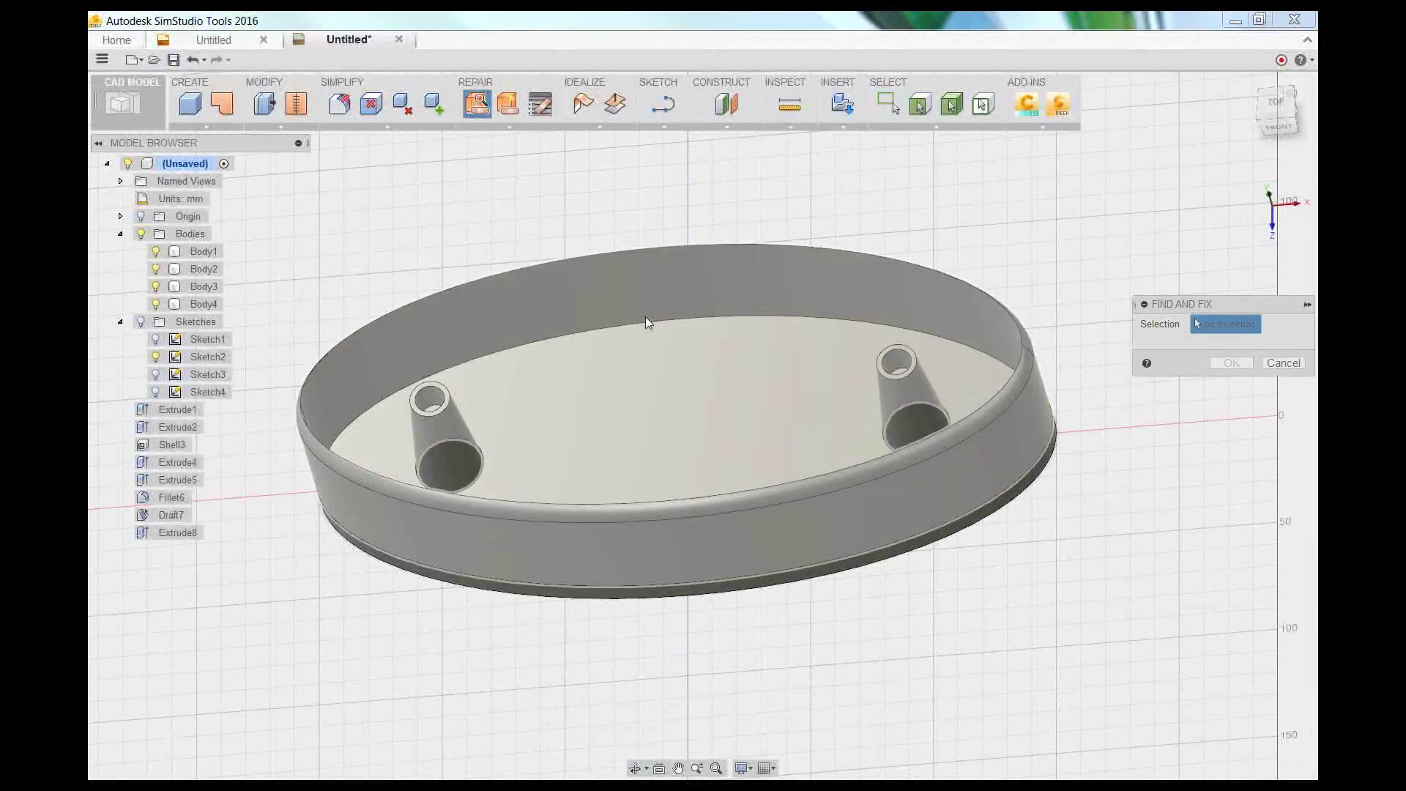
click(199, 253)
click(199, 269)
click(199, 287)
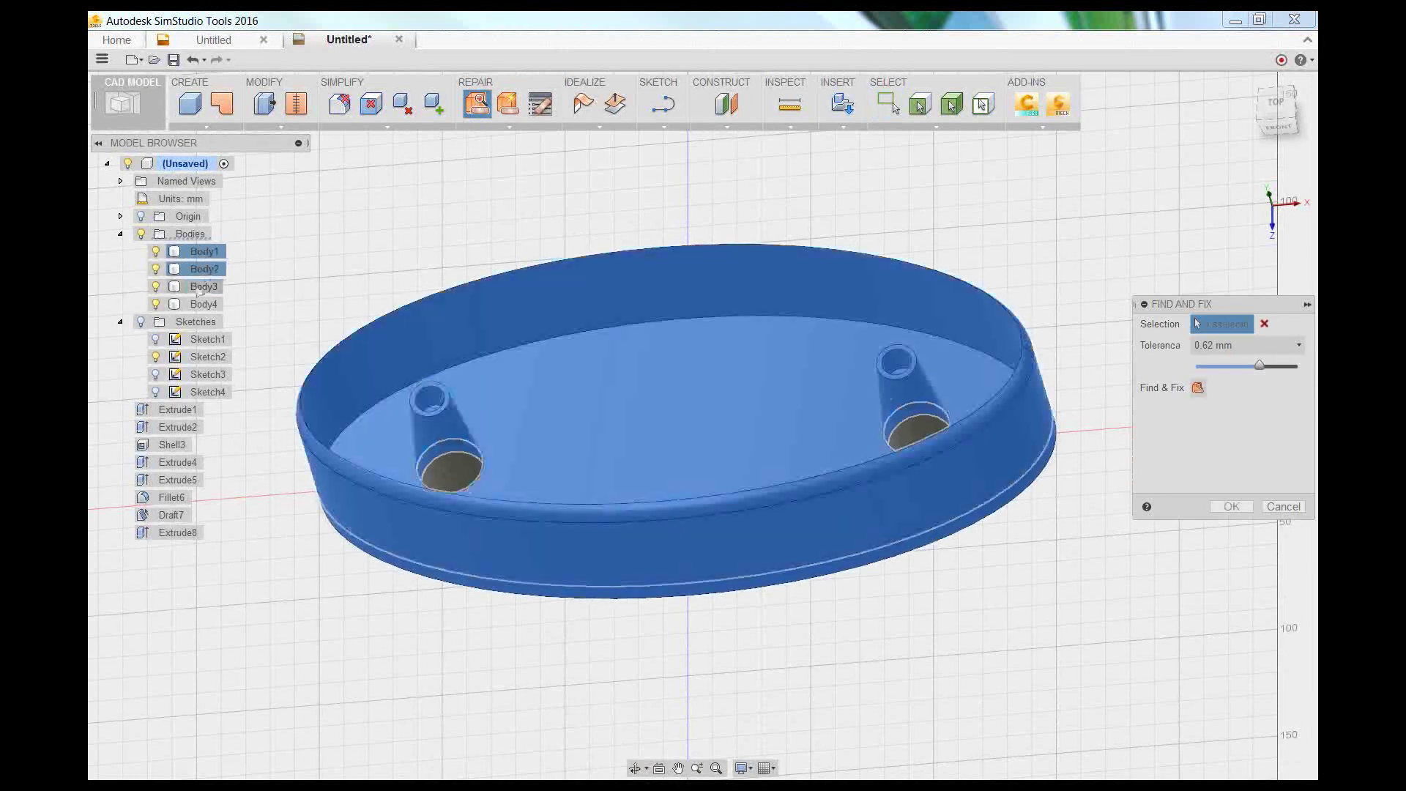
click(198, 304)
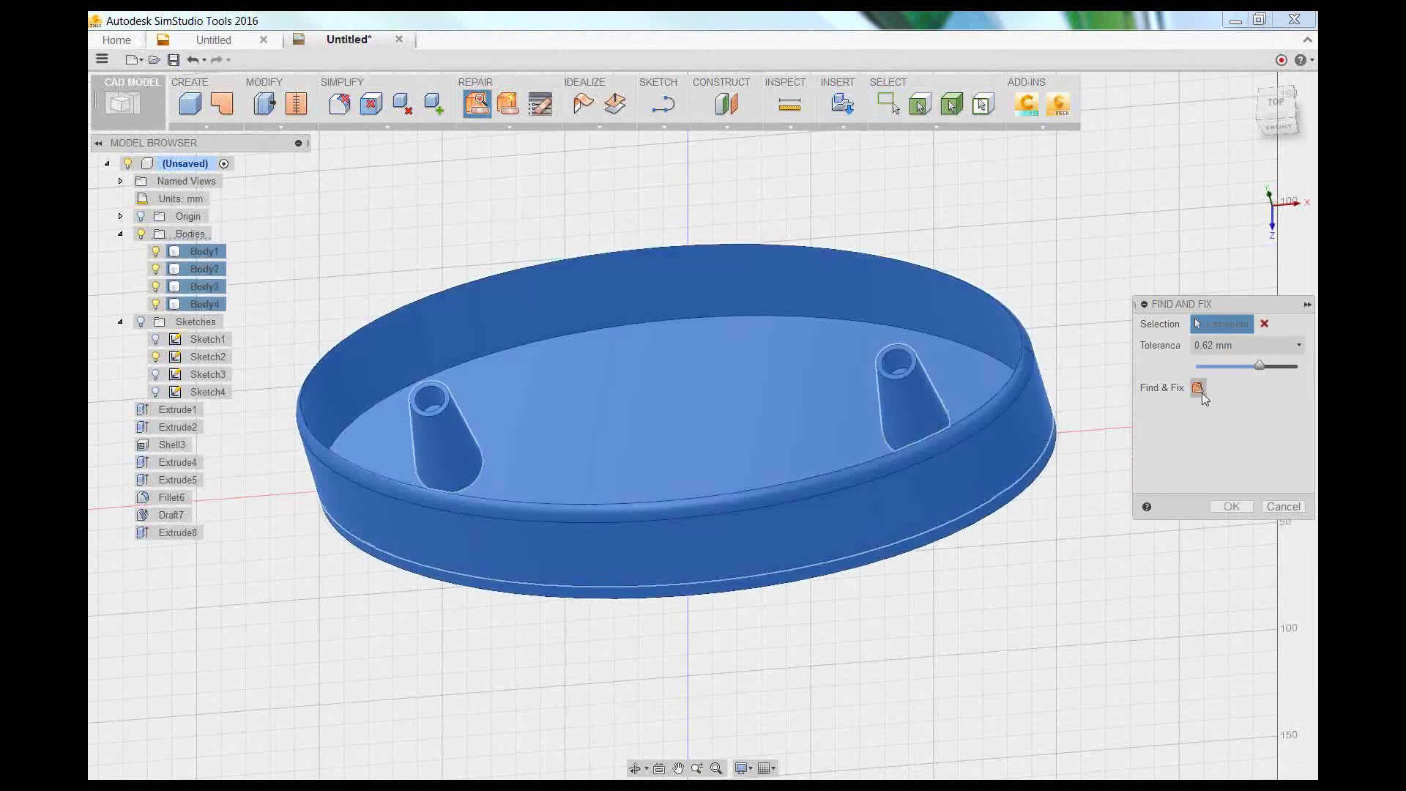
click(1200, 389)
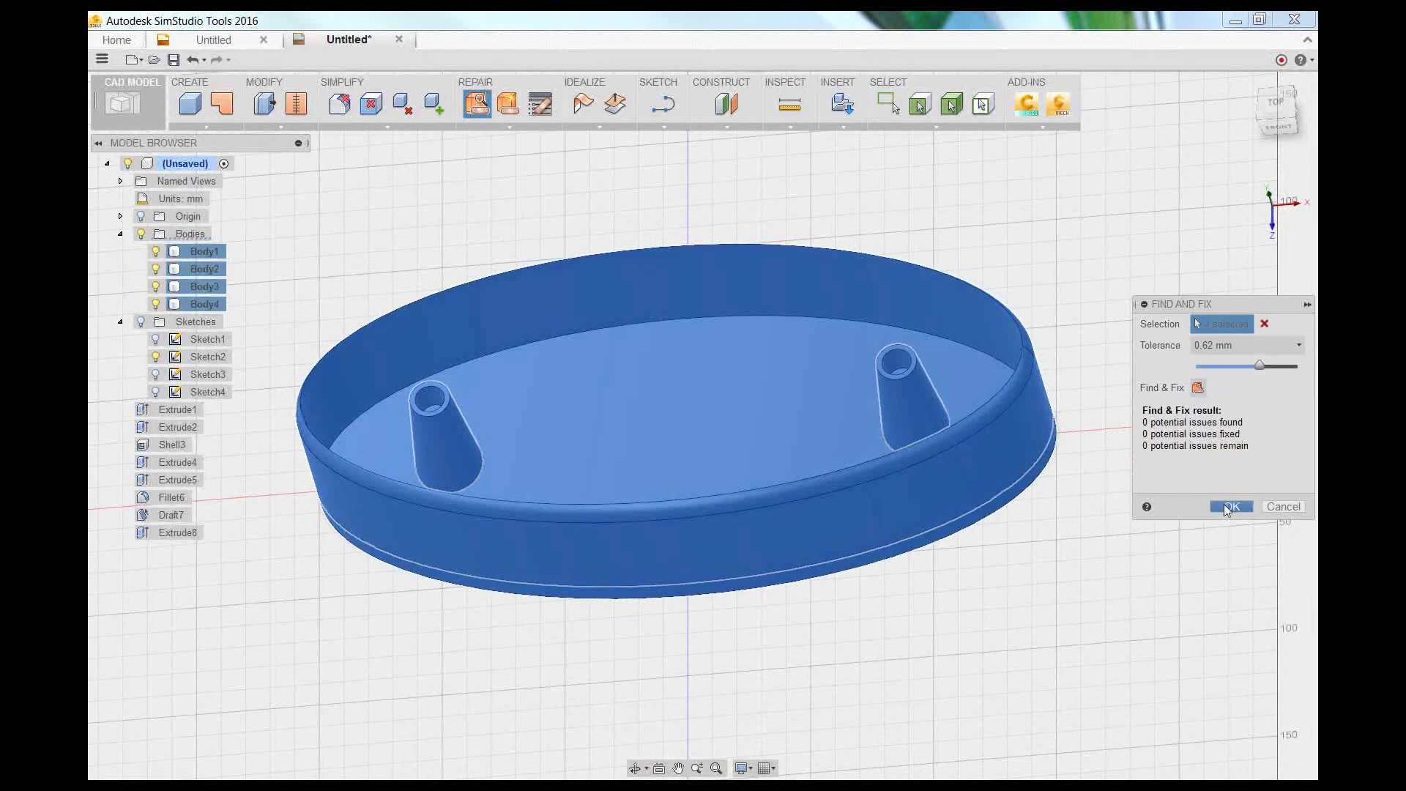
click(1229, 506)
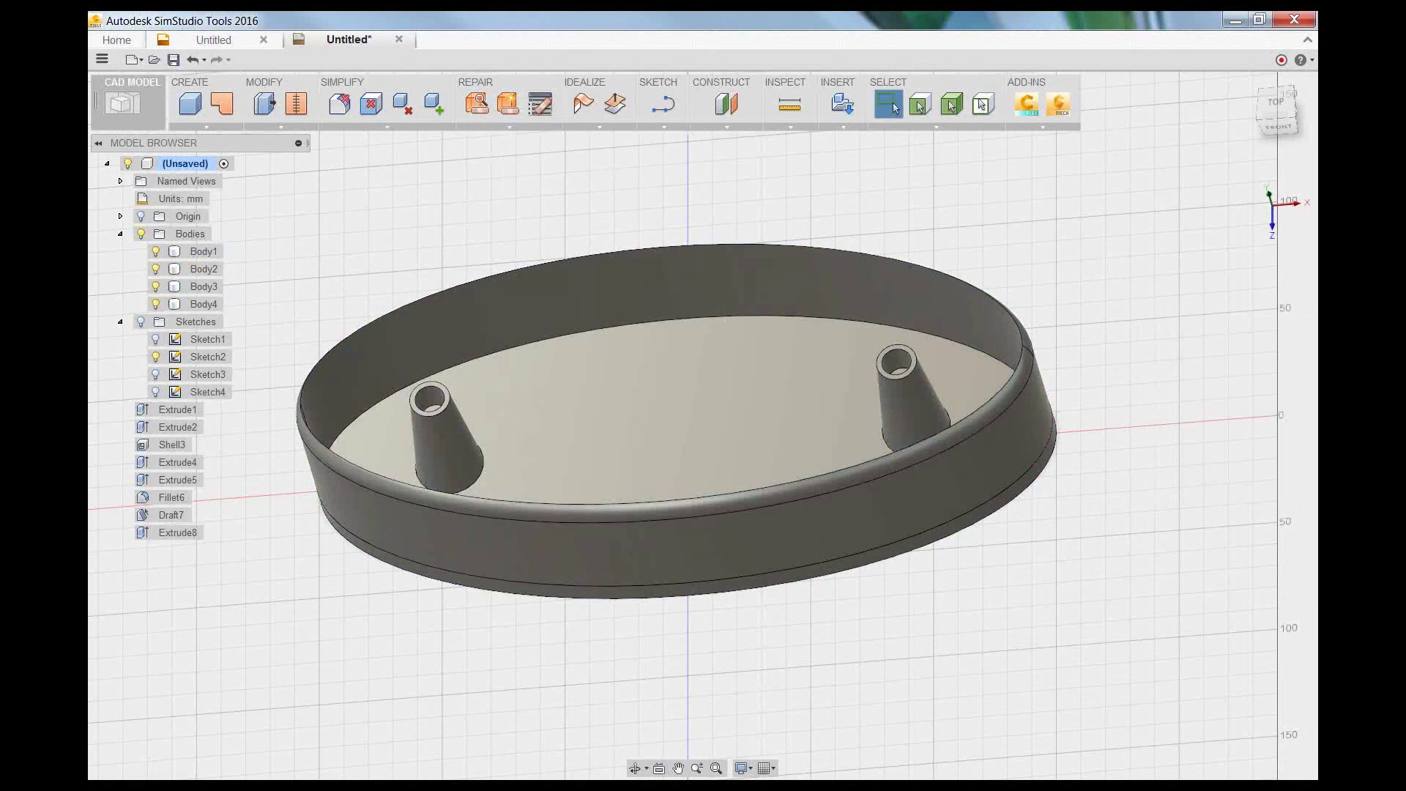
- Enter the repair view and inspect a section analysis from a boss's top face, offset to about -43 mm, then cancel it
click(544, 102)
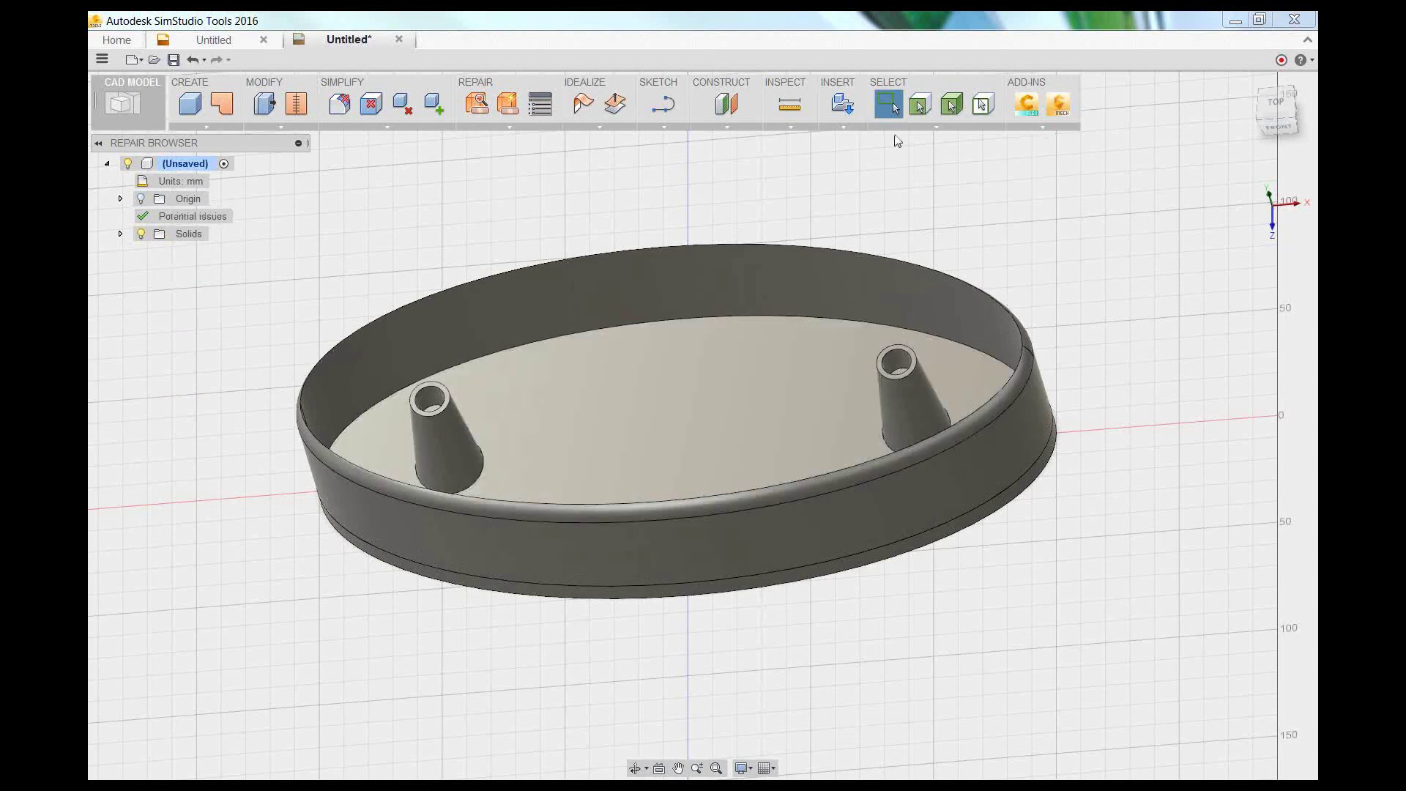
click(798, 127)
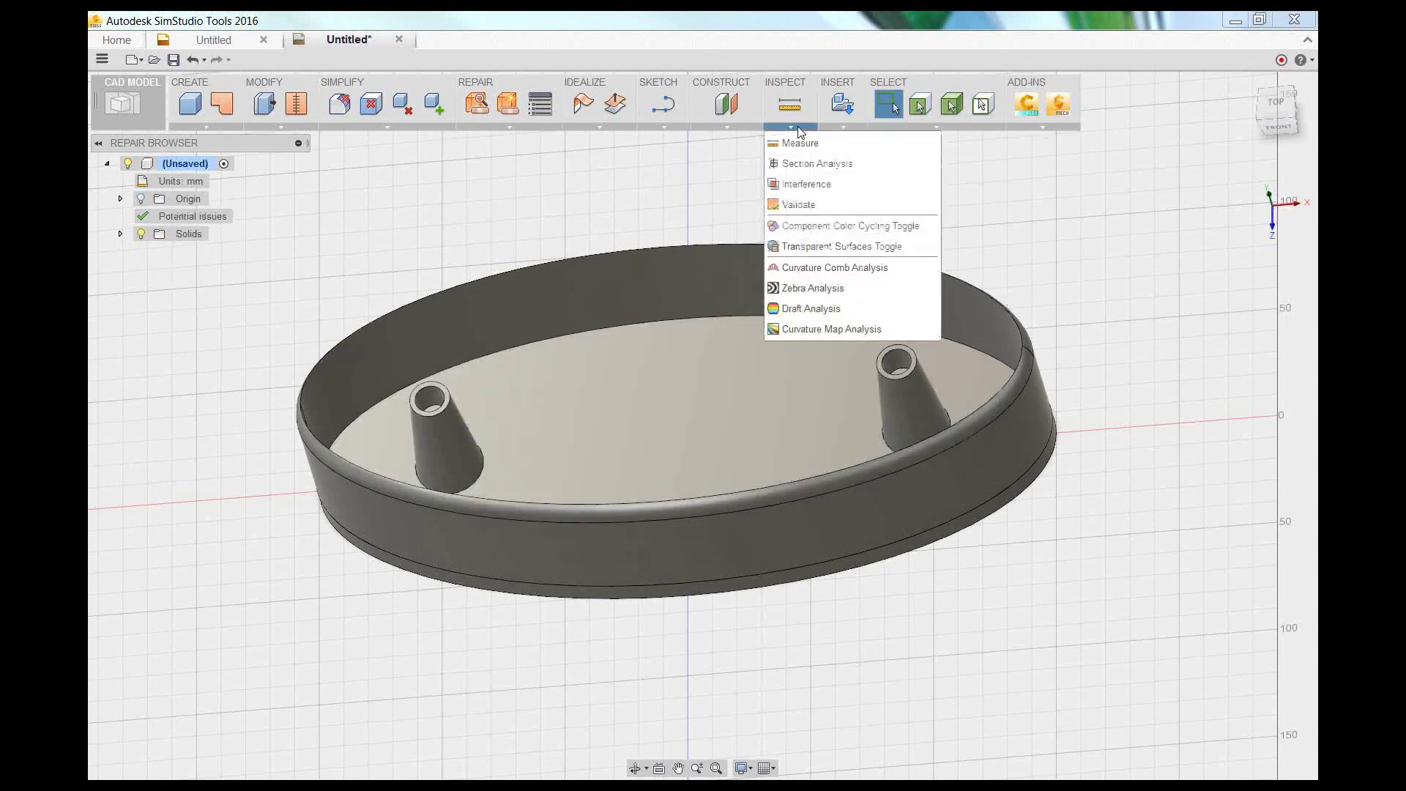
click(810, 163)
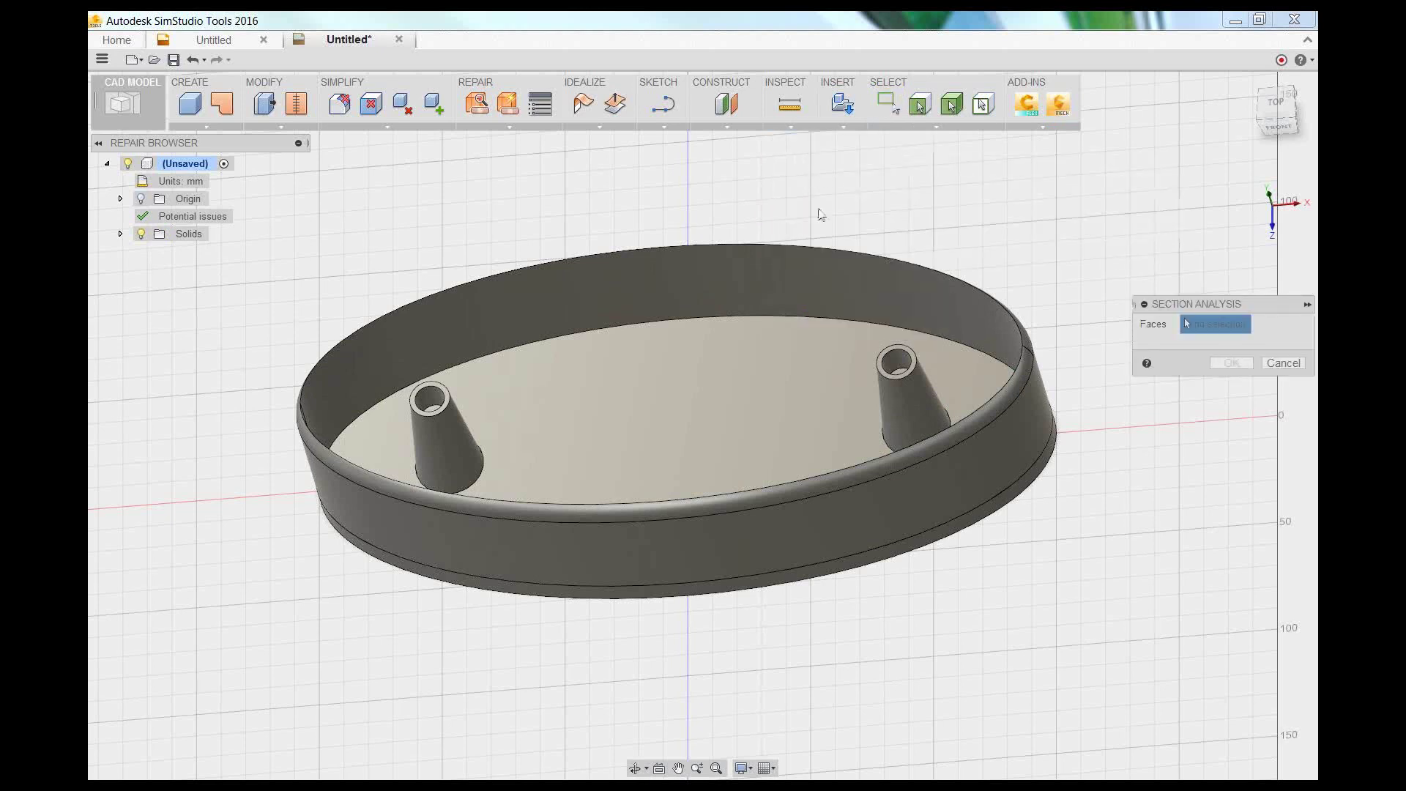
click(469, 390)
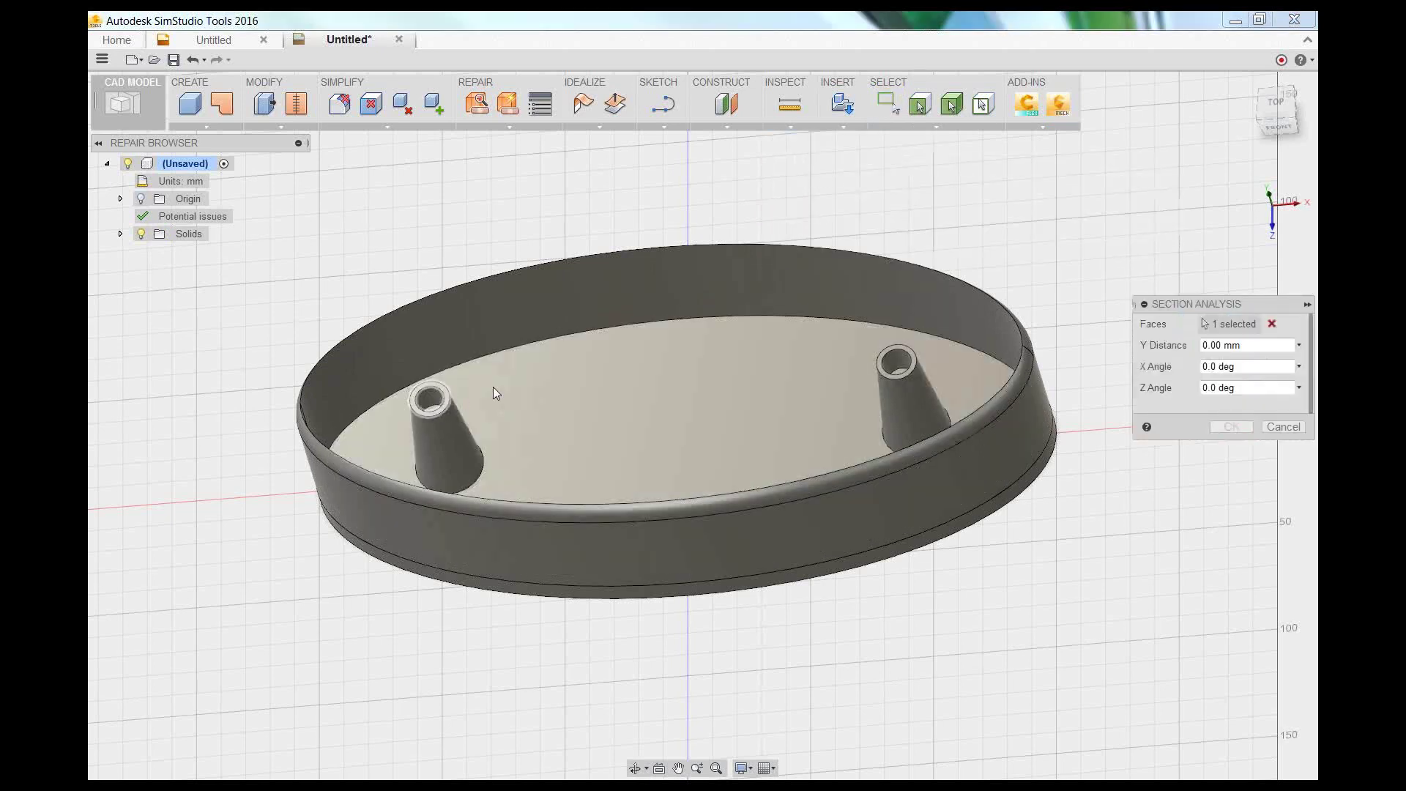
drag(438, 375, 427, 468)
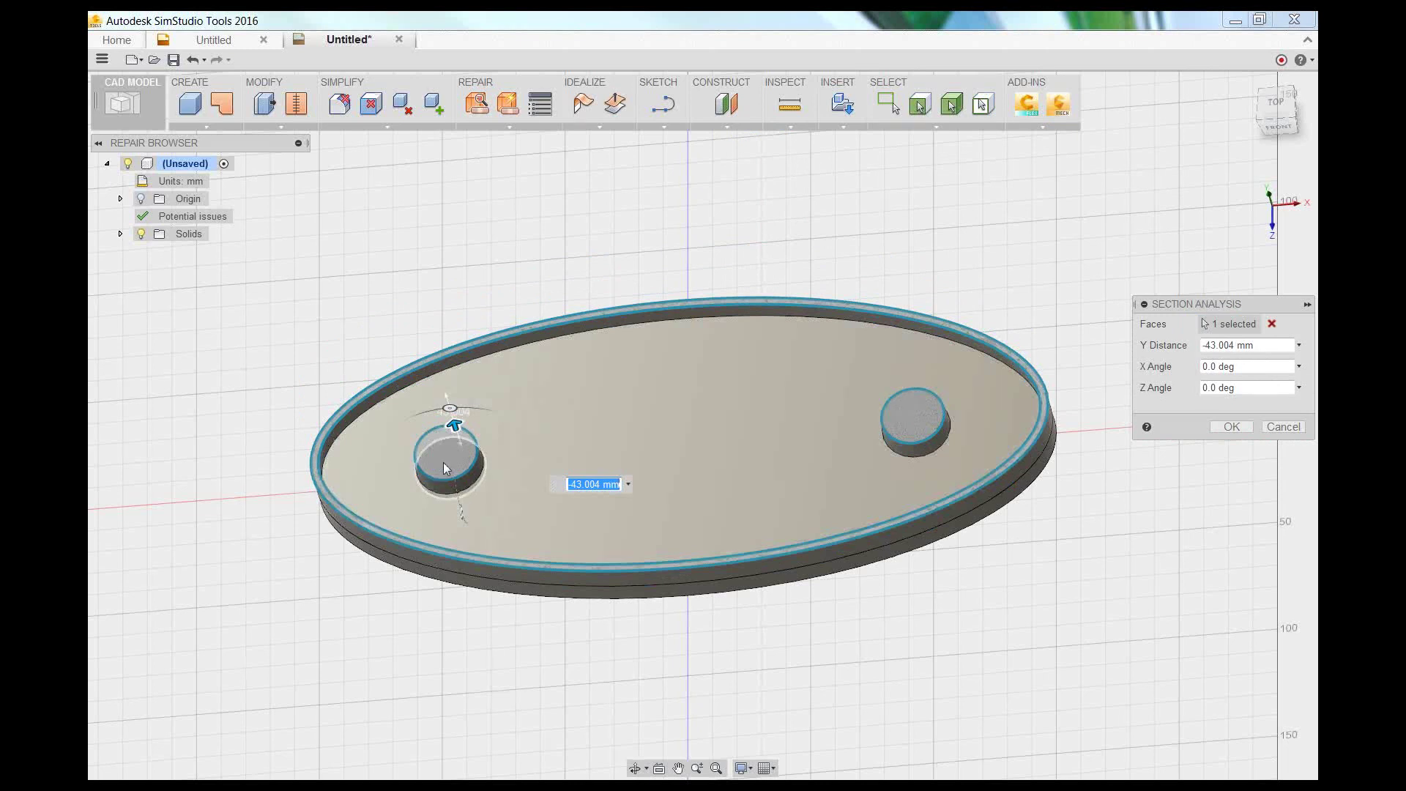
scroll(449, 466, up, 5)
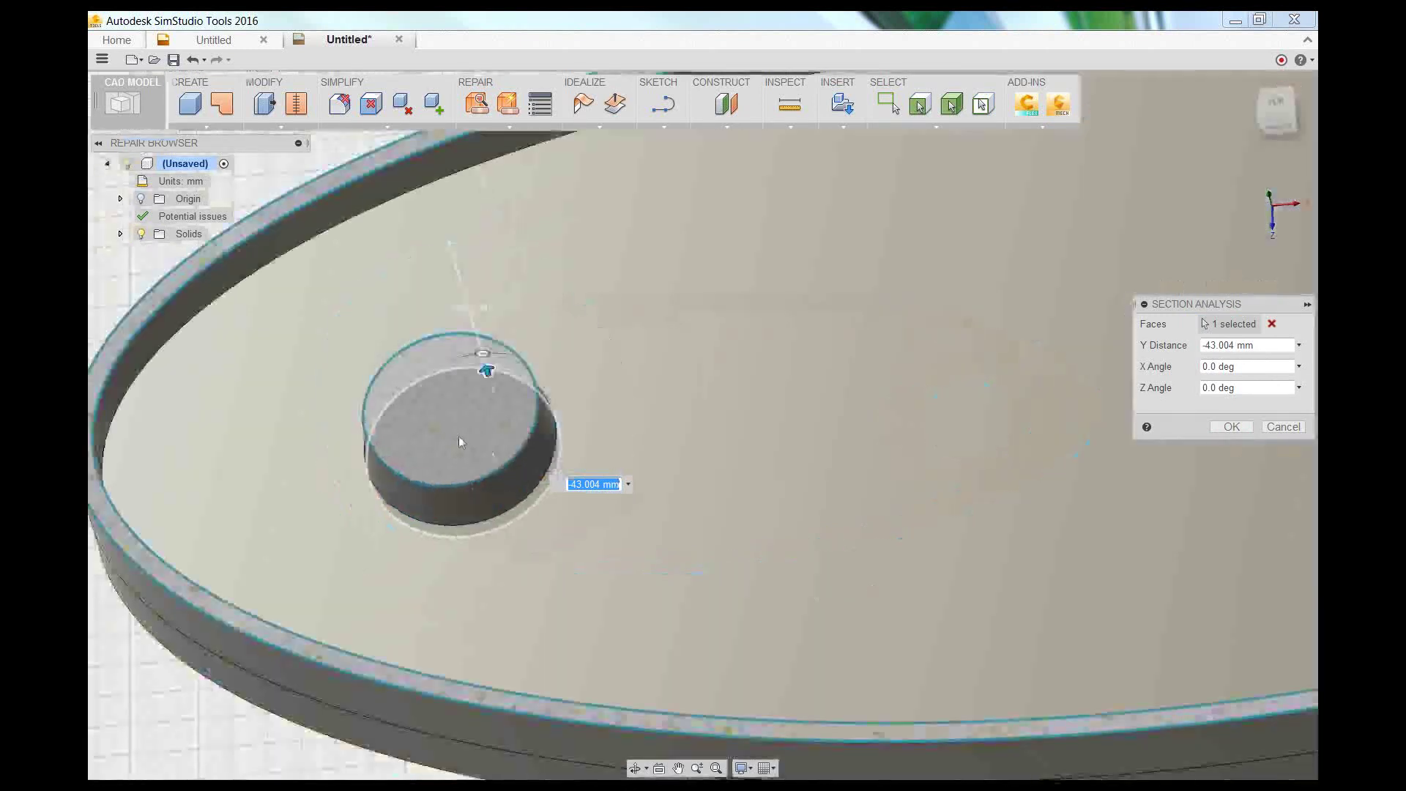
scroll(459, 436, down, 5)
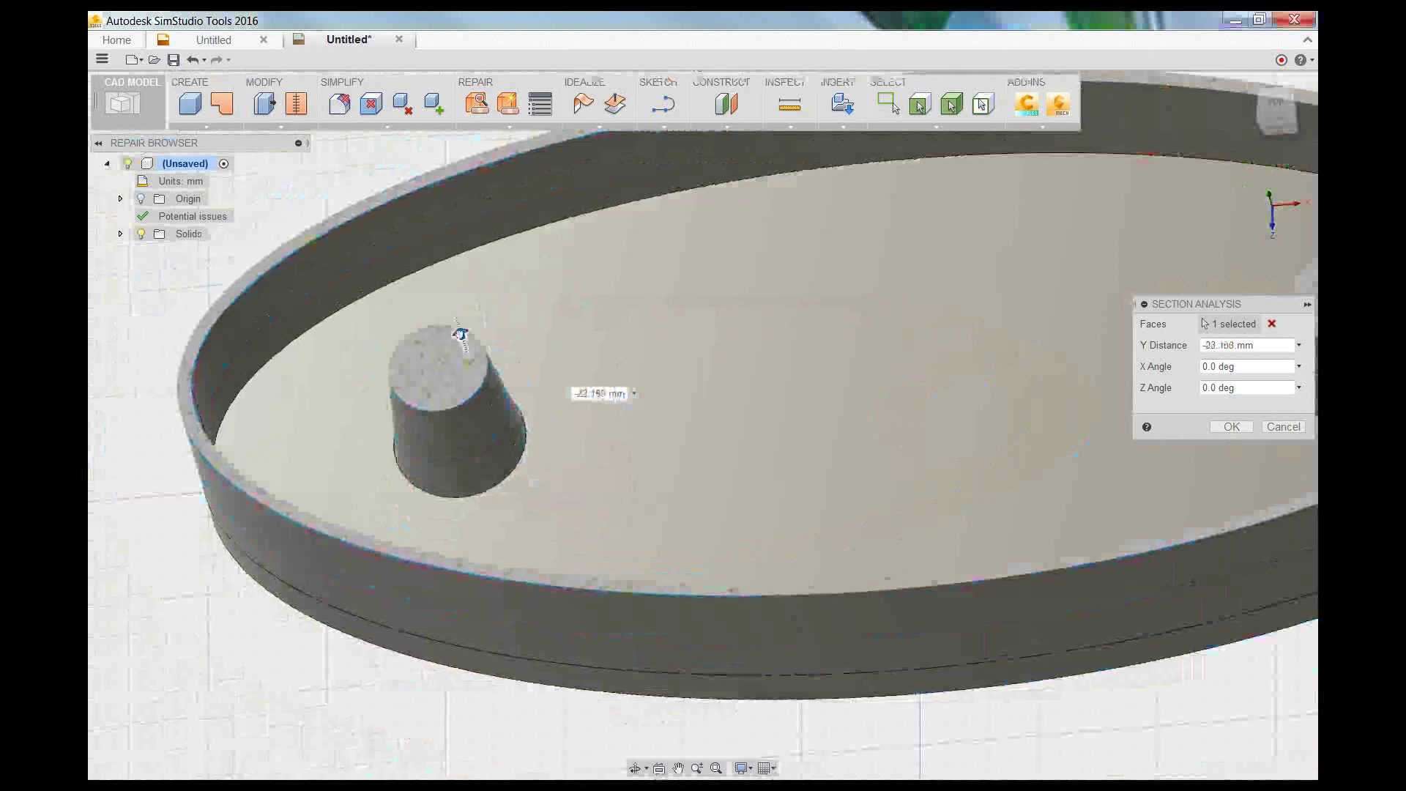
key(Escape)
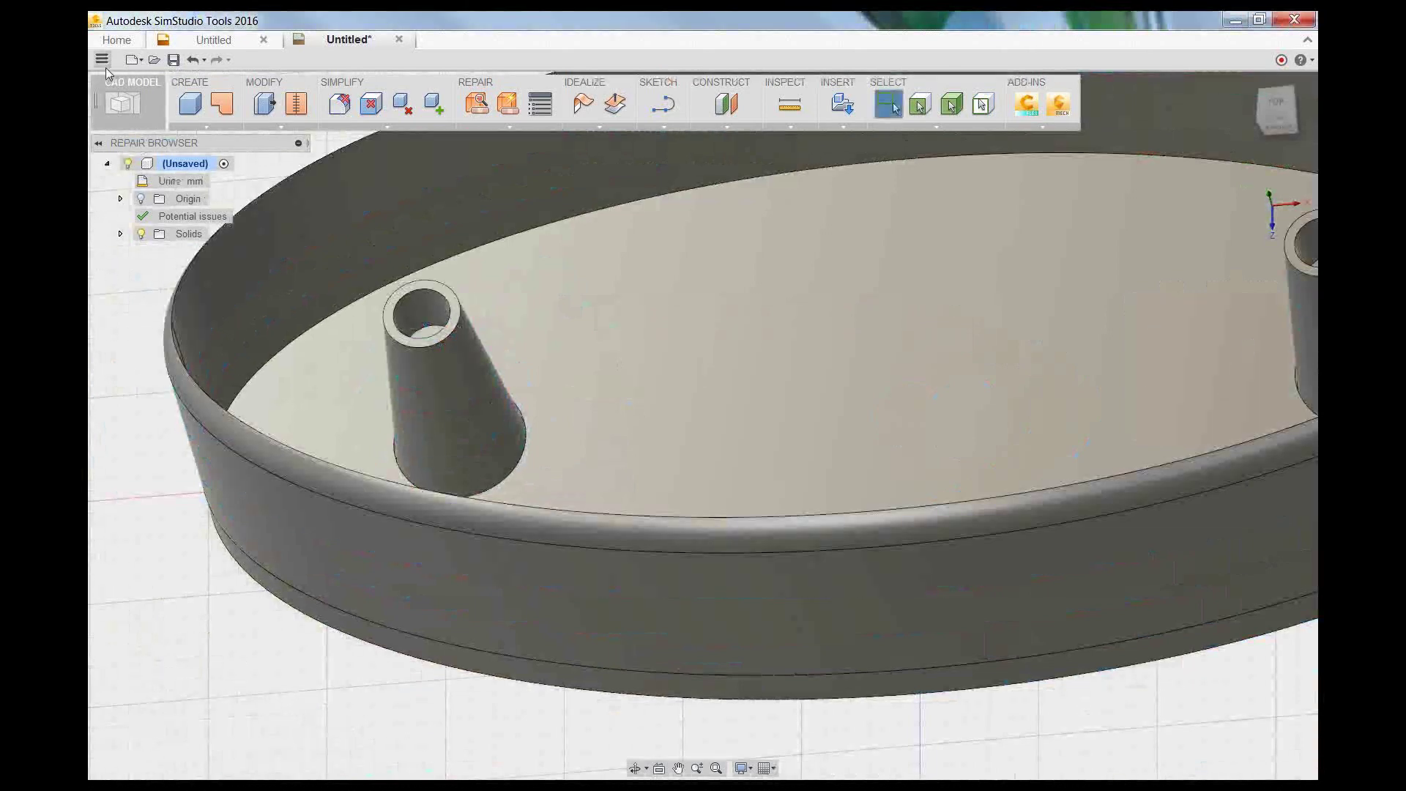
- Review the general preferences for checking imported geometry, with Issue Fixing and Reporting on Fix and Report issues
click(102, 59)
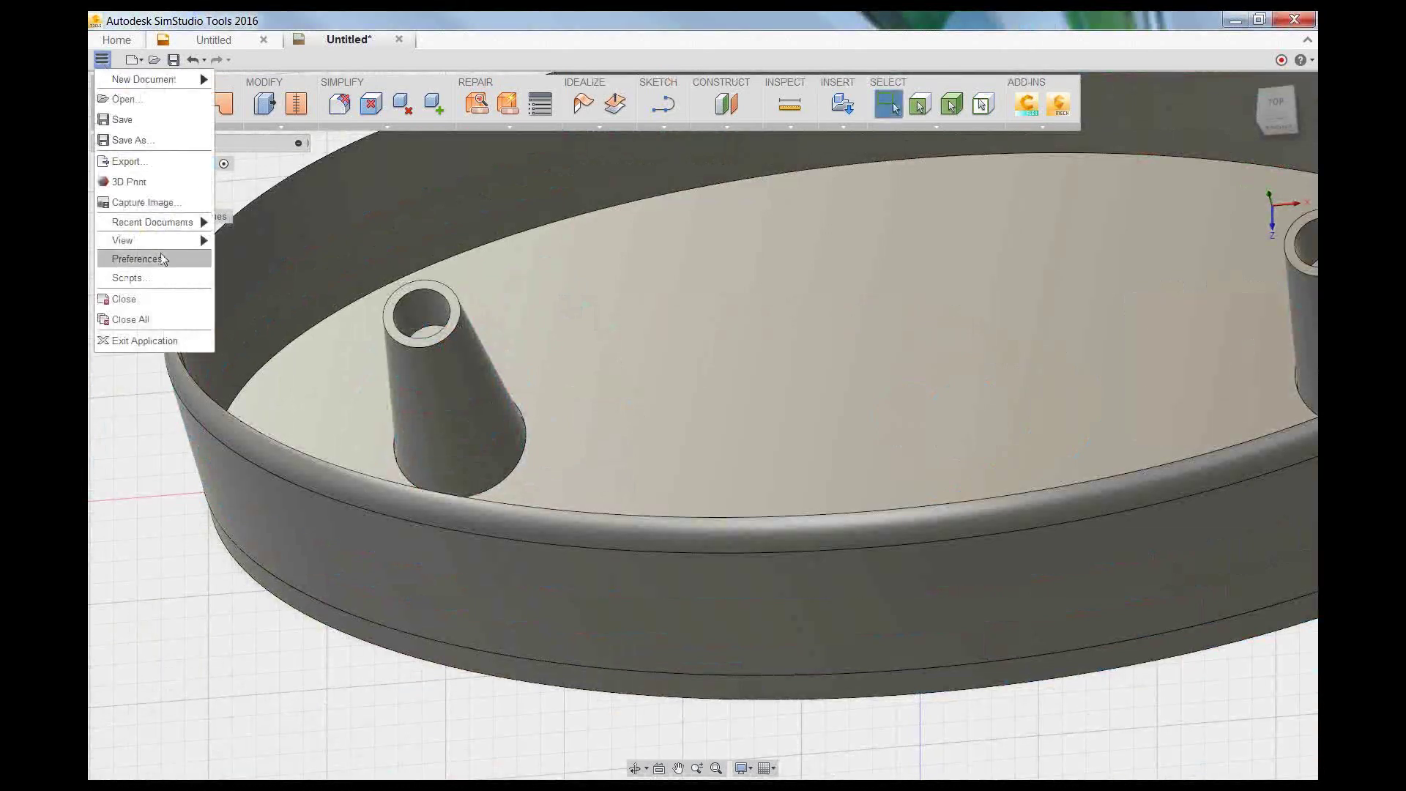
click(163, 259)
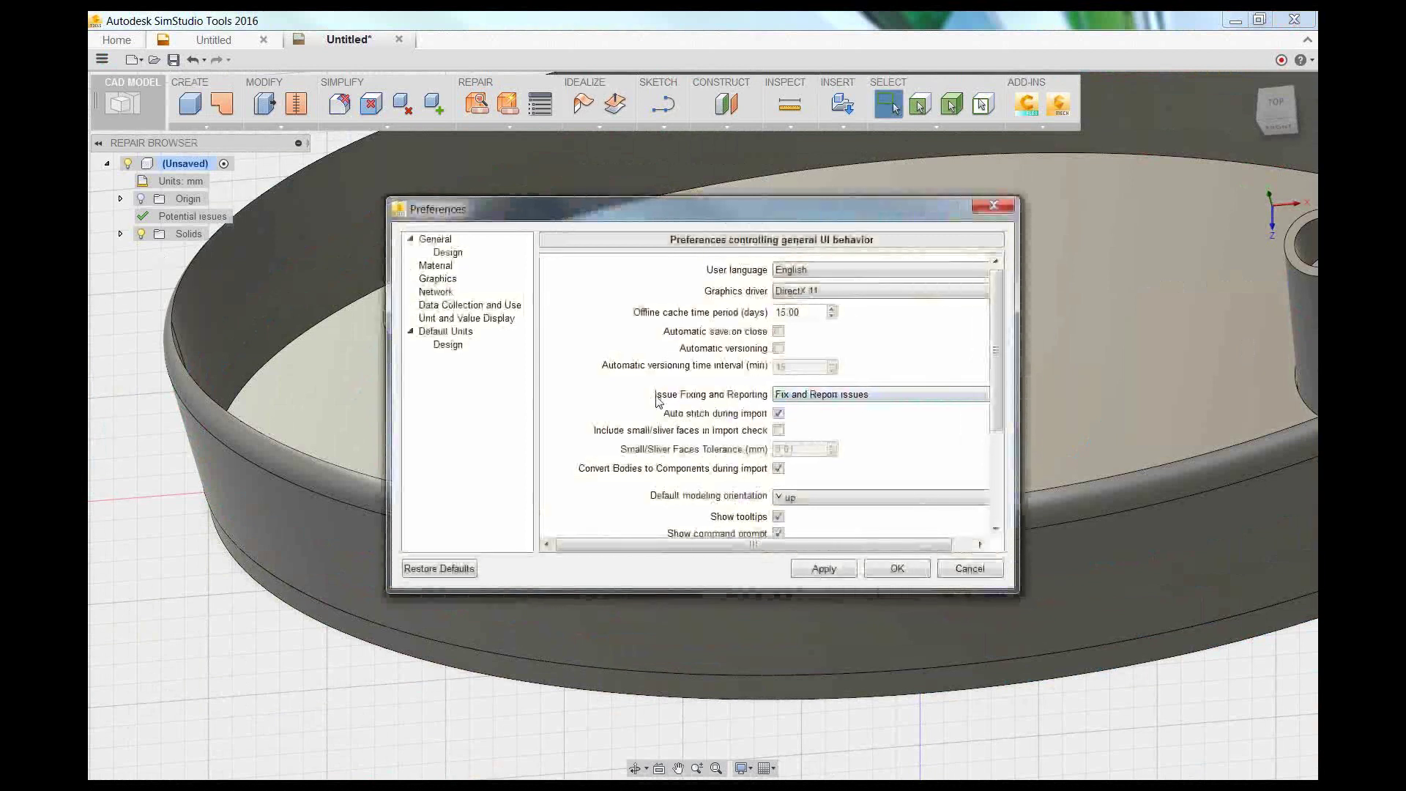
click(798, 397)
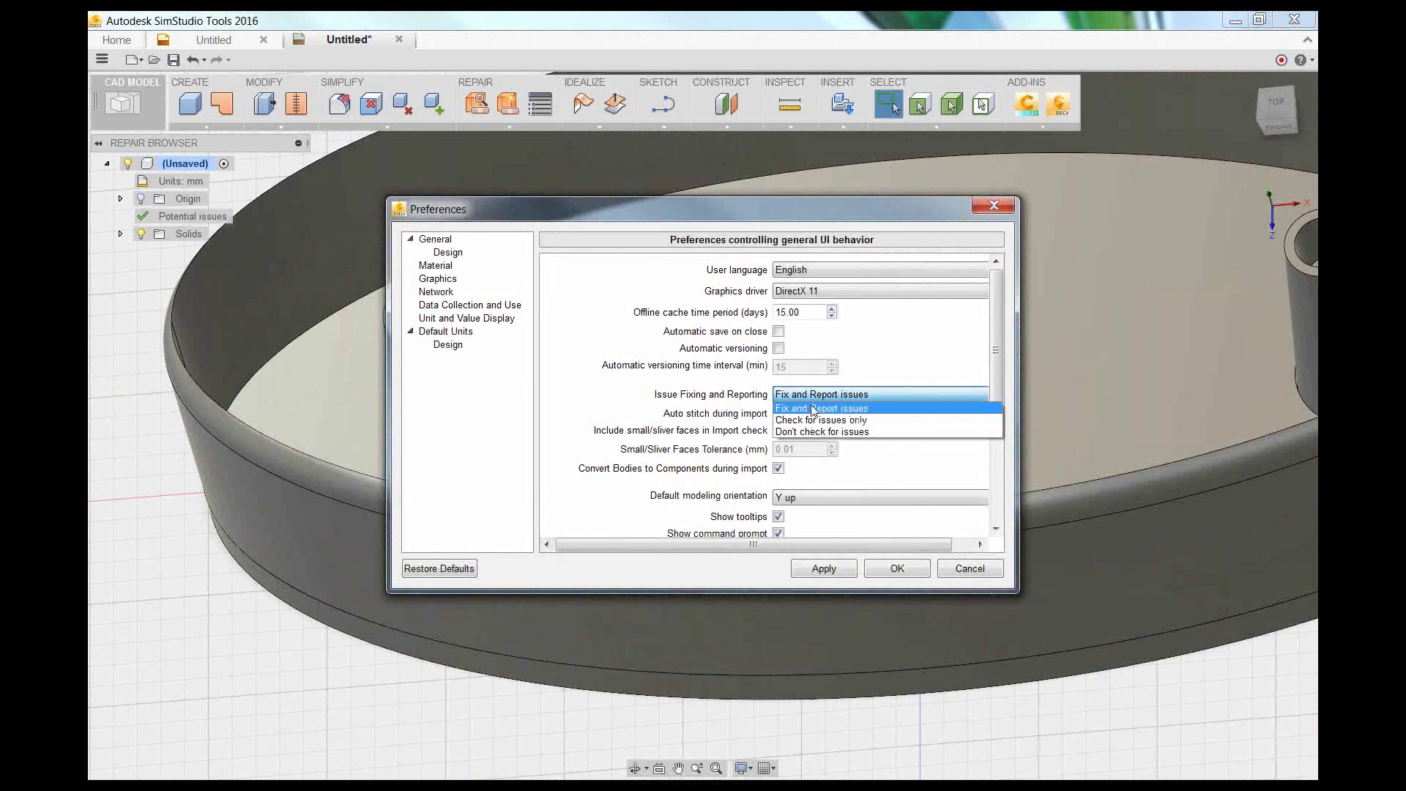
click(830, 409)
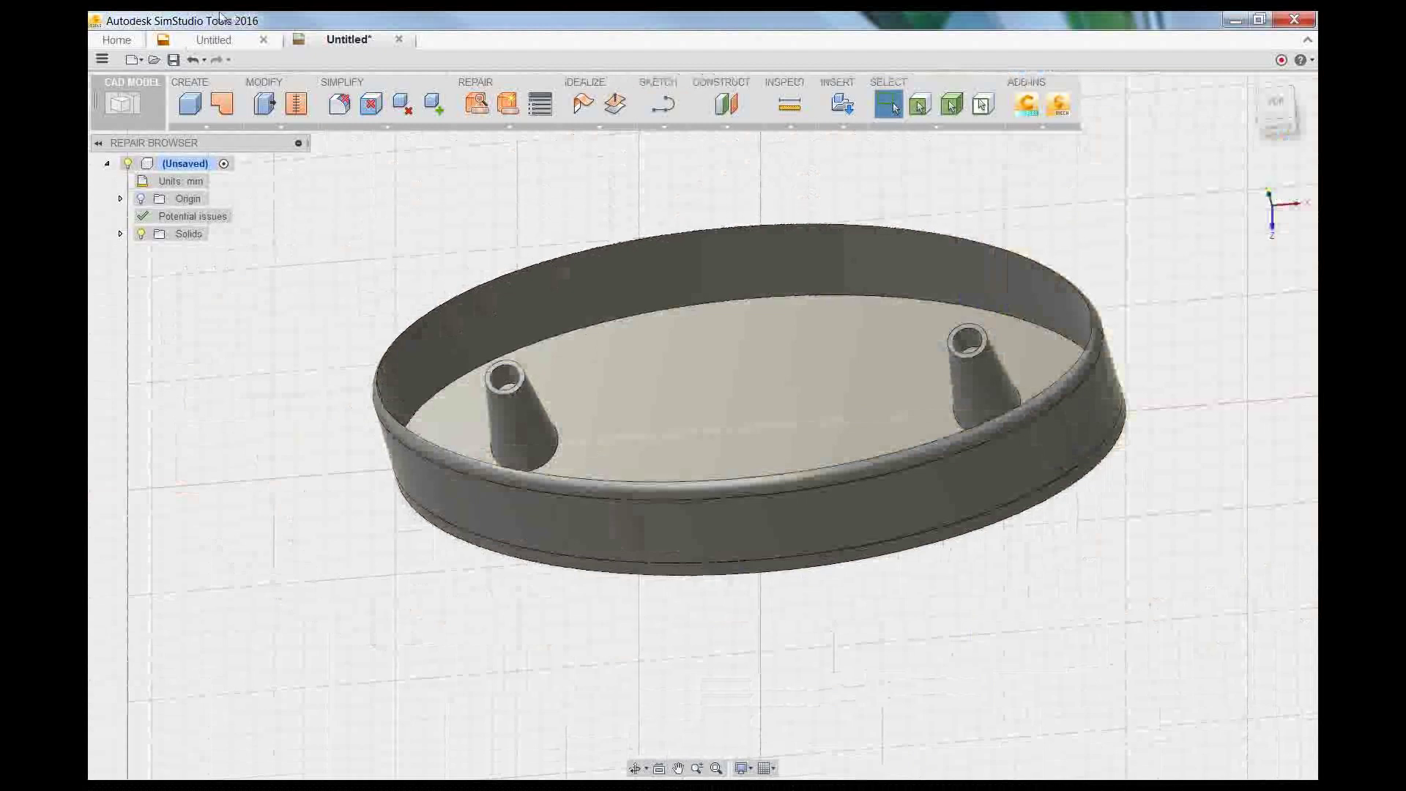
click(101, 60)
click(139, 258)
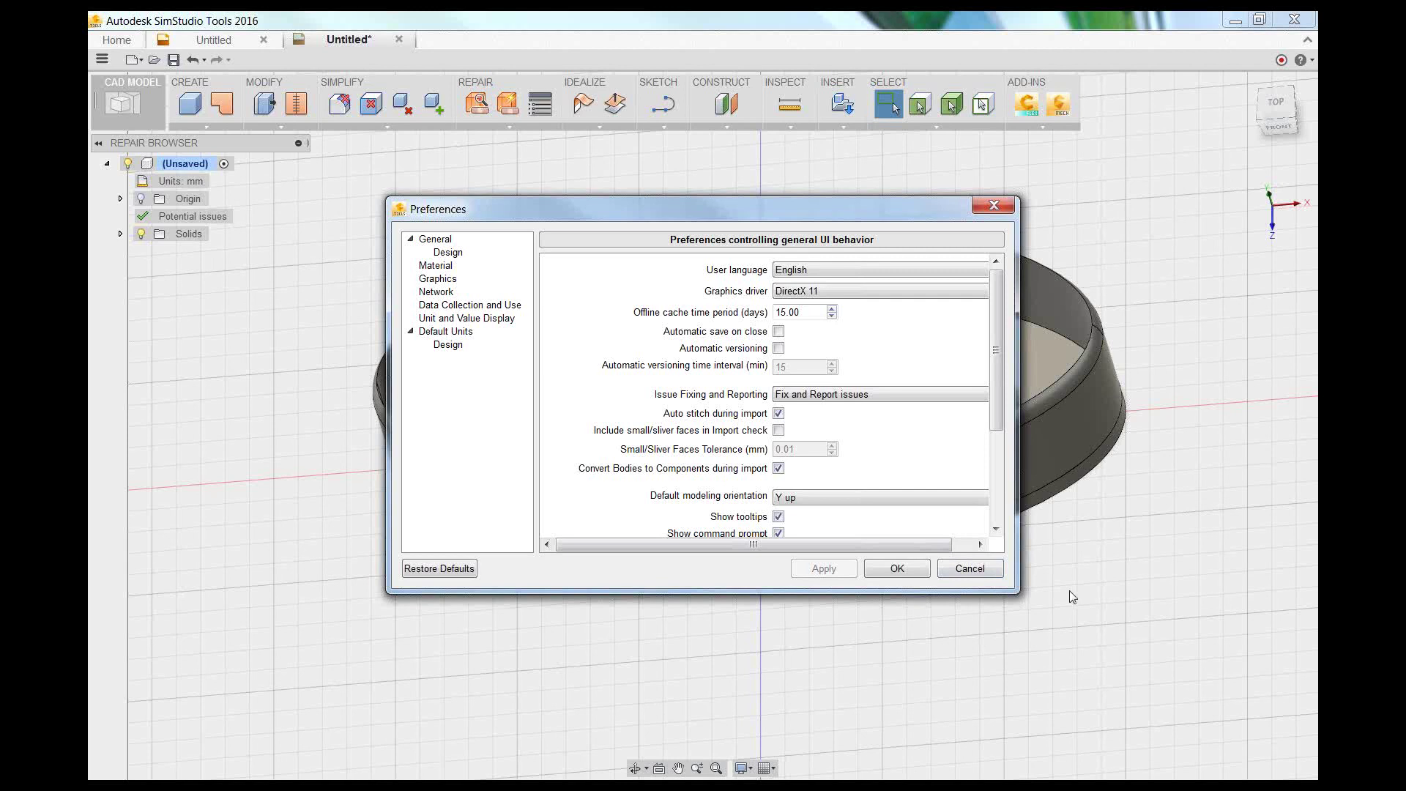
click(968, 569)
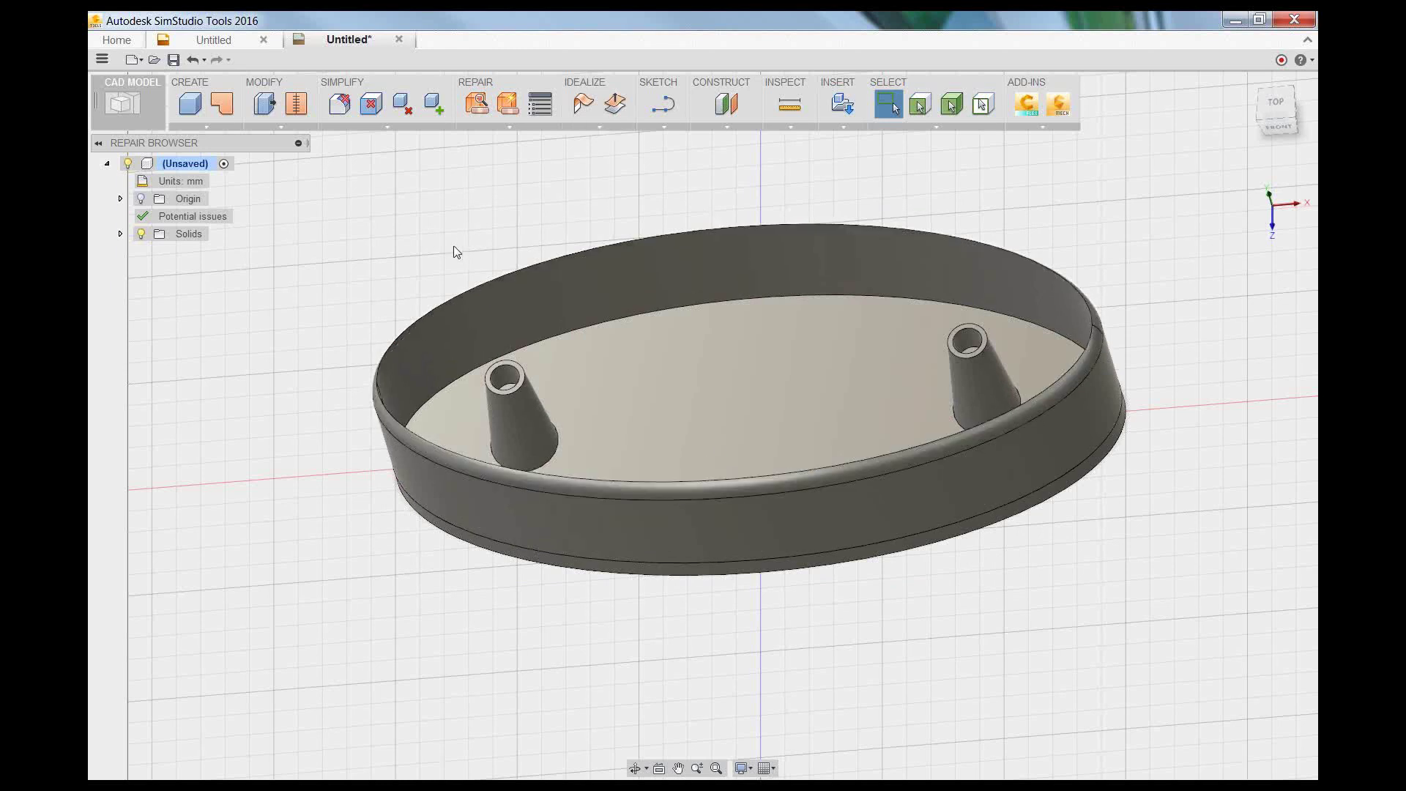
- Switch to the GoPro front housing document and turn on component colour cycling
click(209, 41)
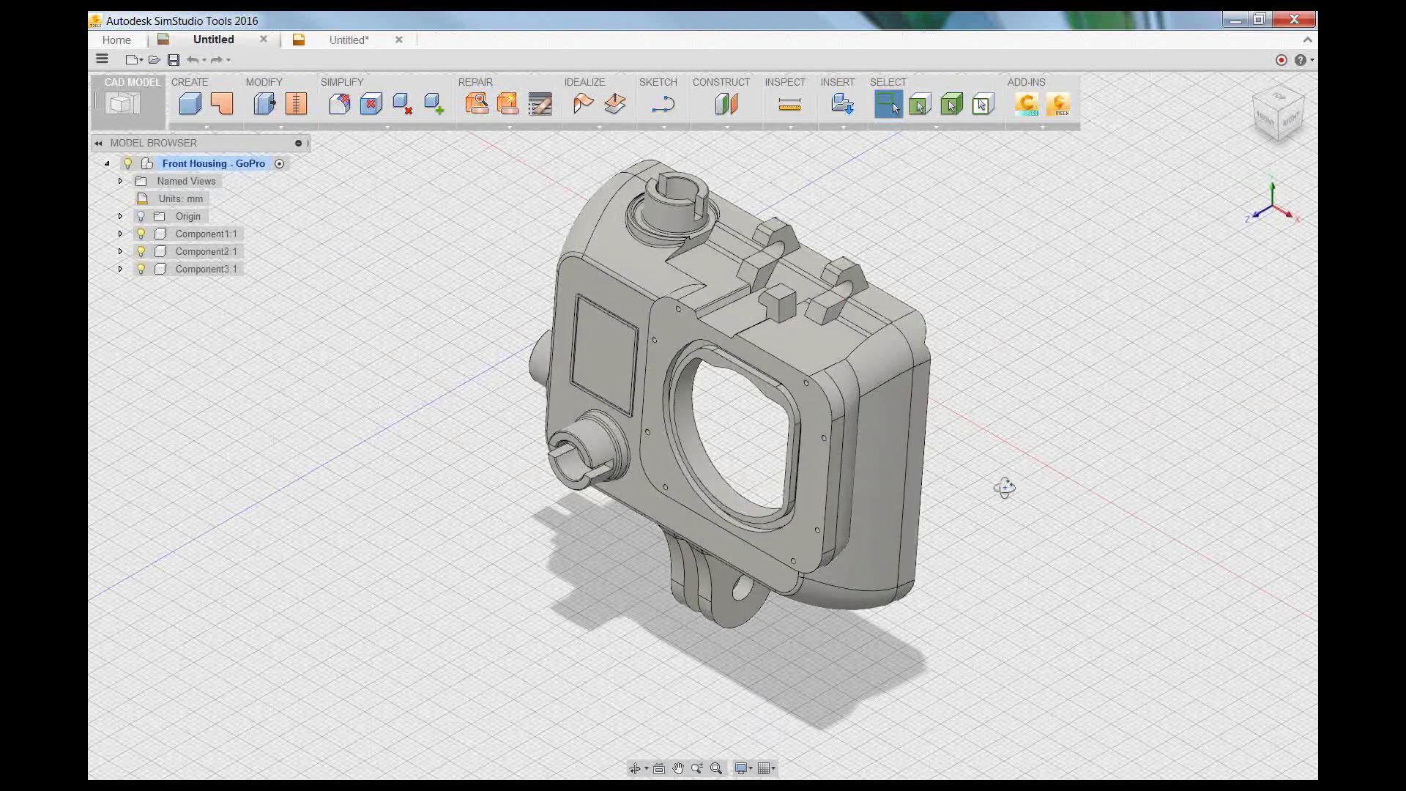
drag(1004, 487, 692, 602)
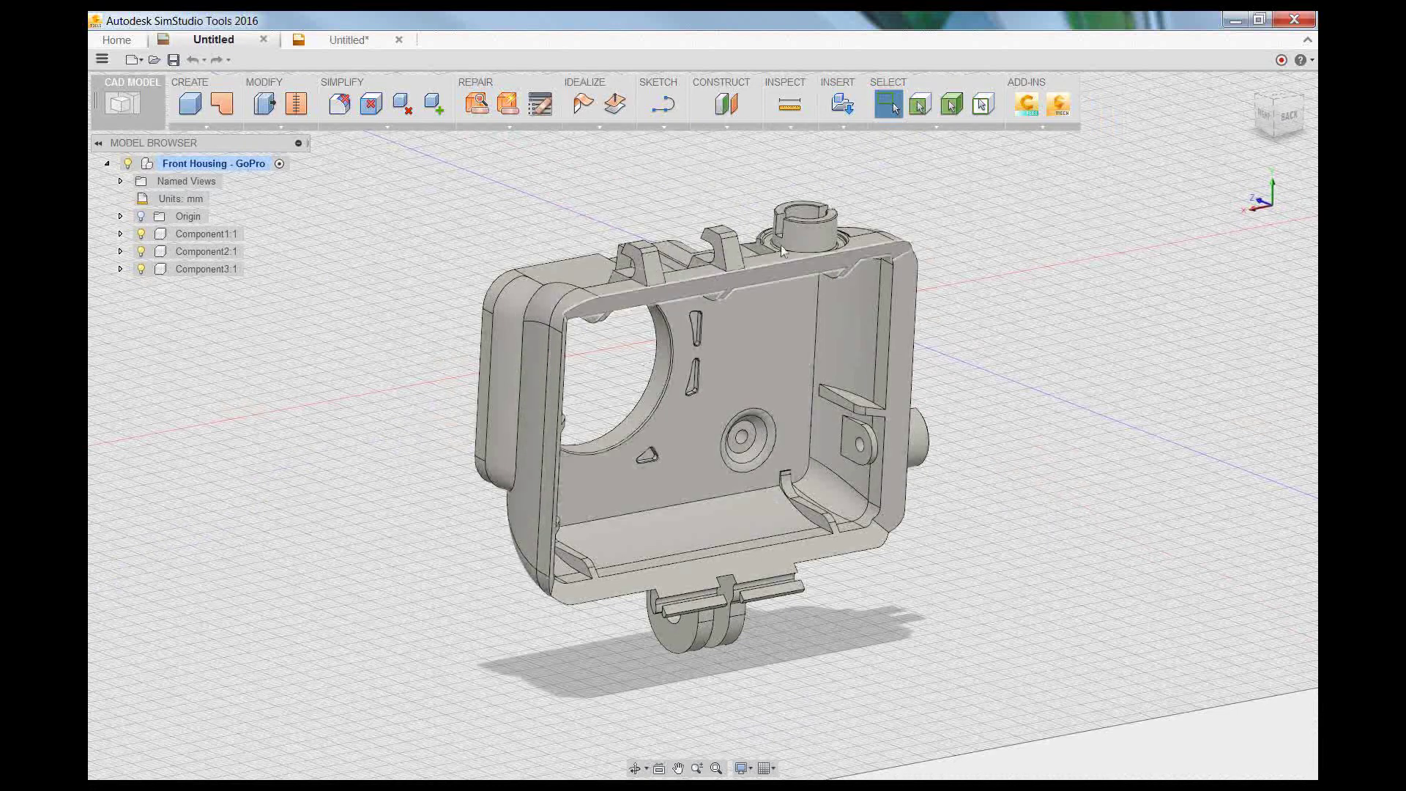
click(790, 129)
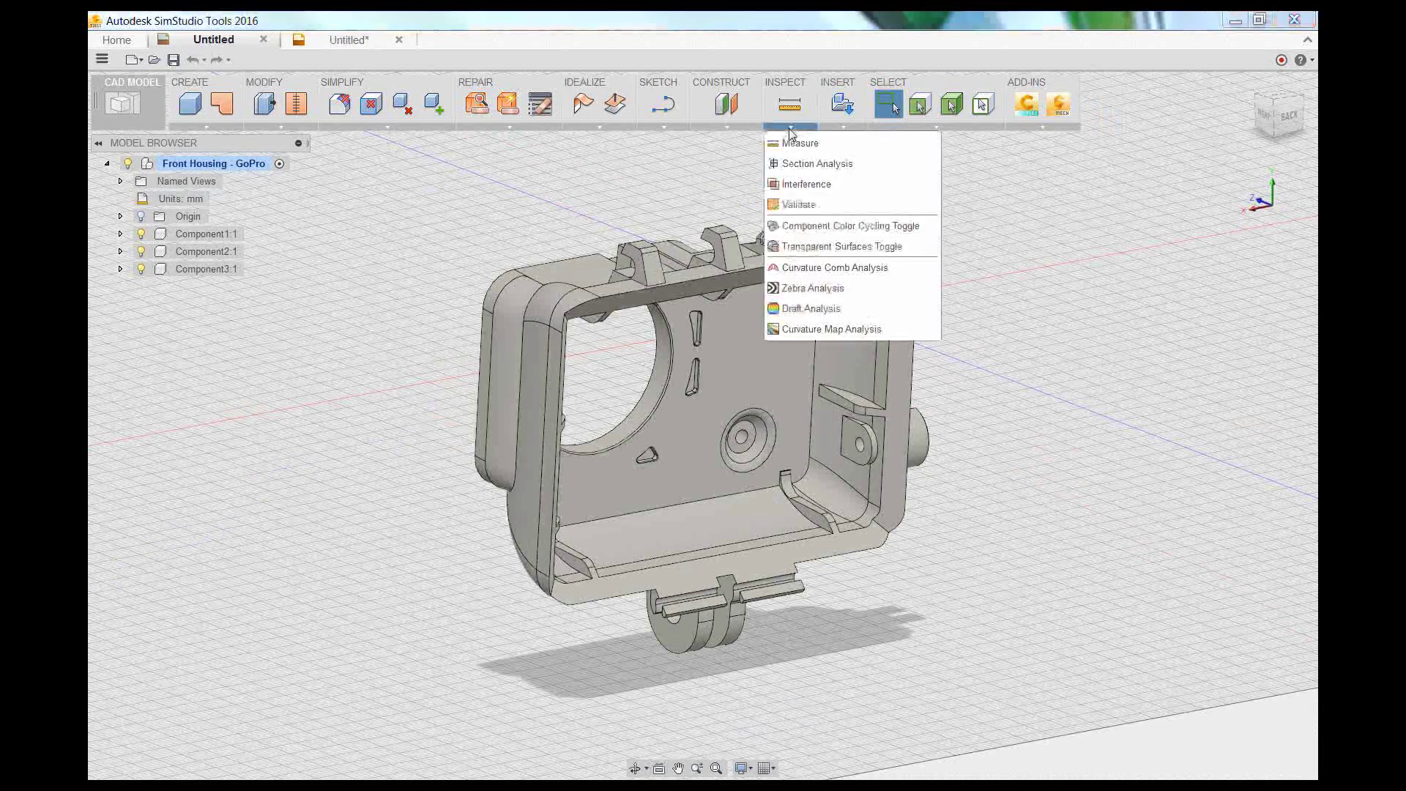
click(809, 221)
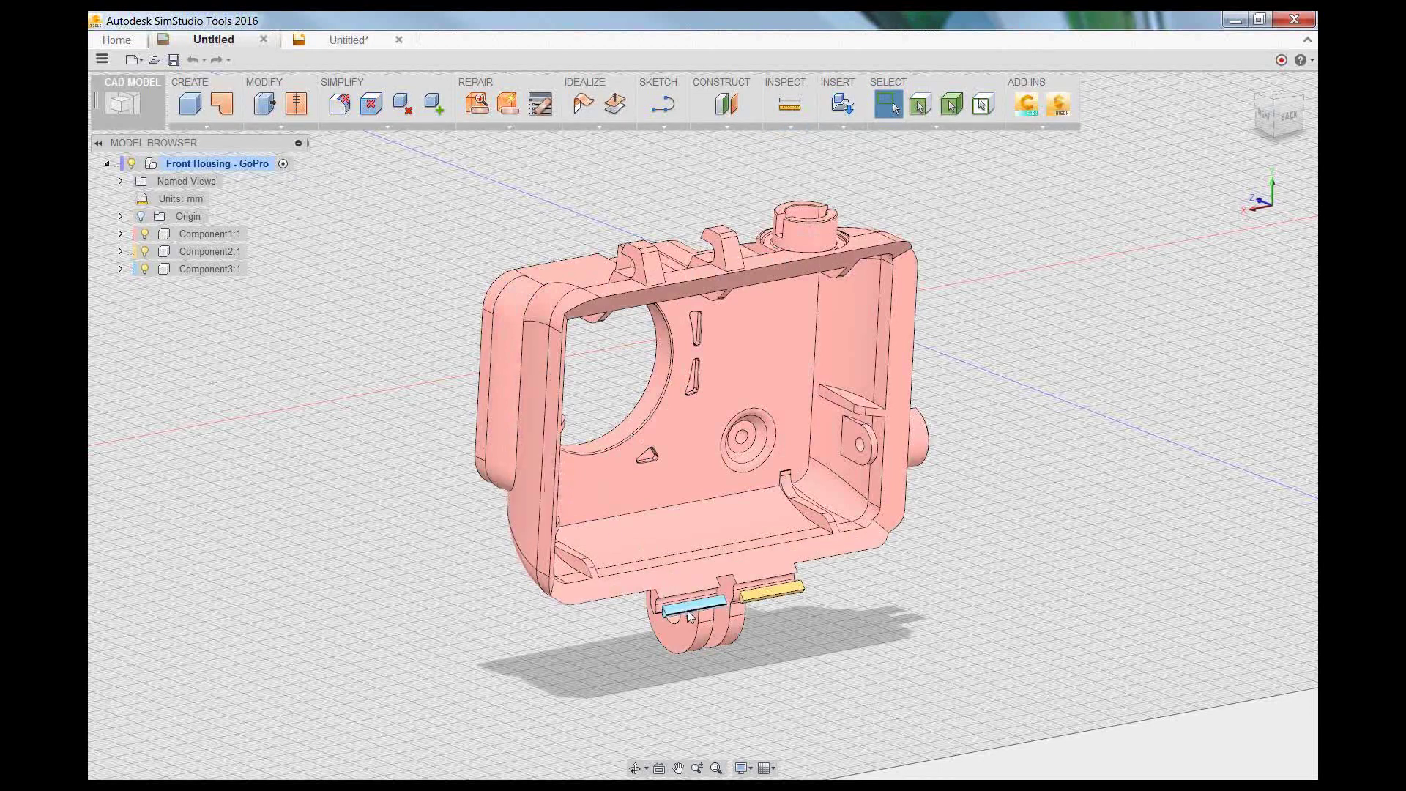
- Exclude the two small bar components at the housing's lower rear edge, Component2:1 and Component3:1, from the model
click(213, 255)
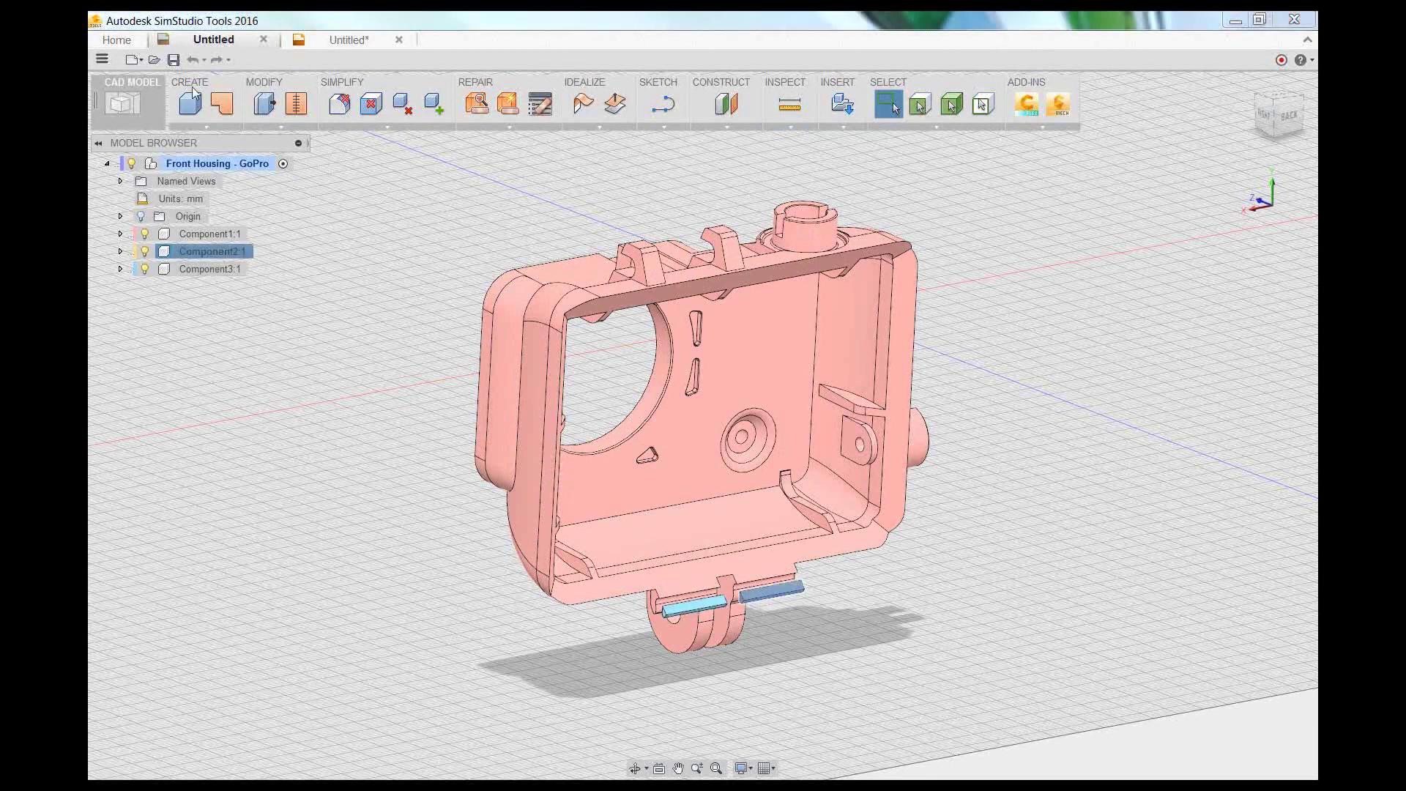
ctrl+click(207, 268)
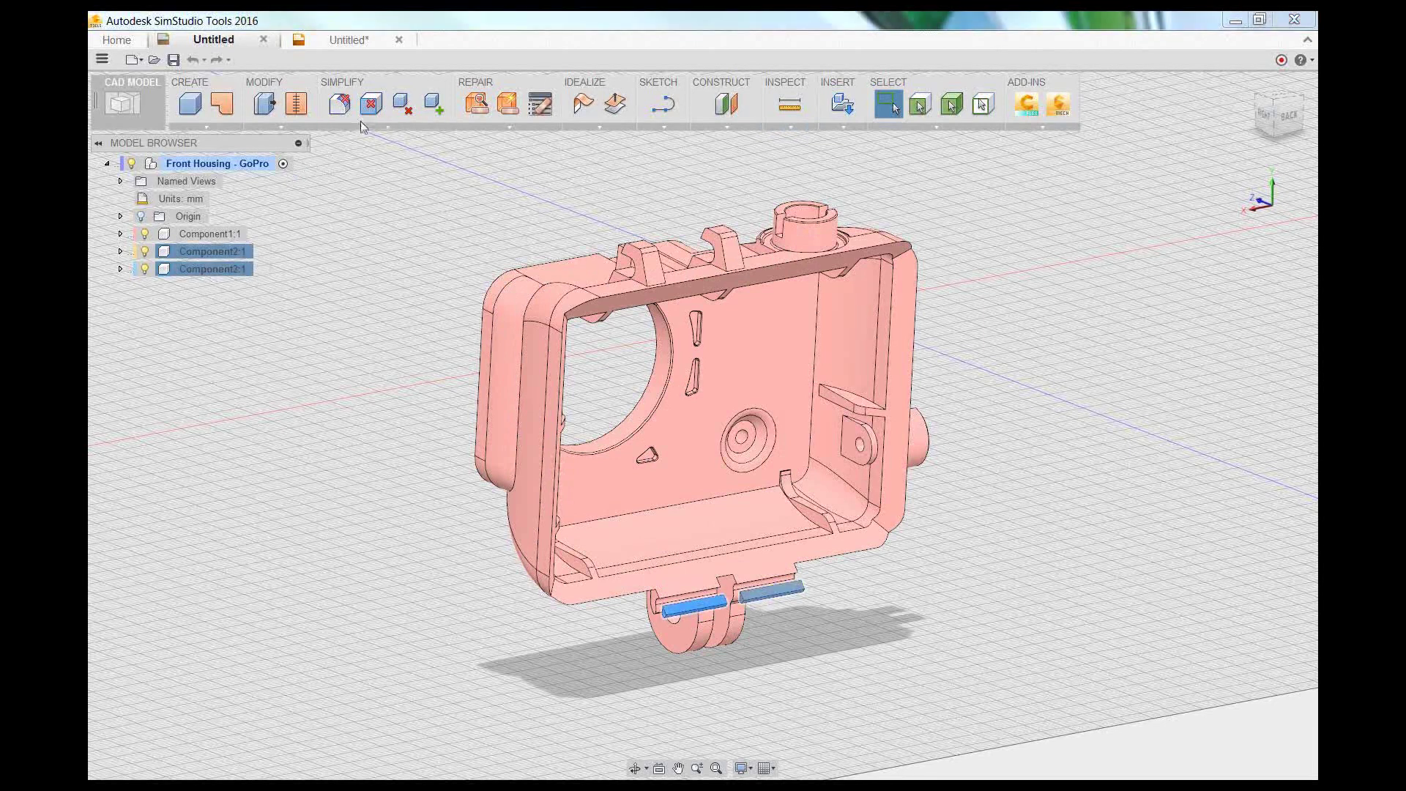
click(405, 107)
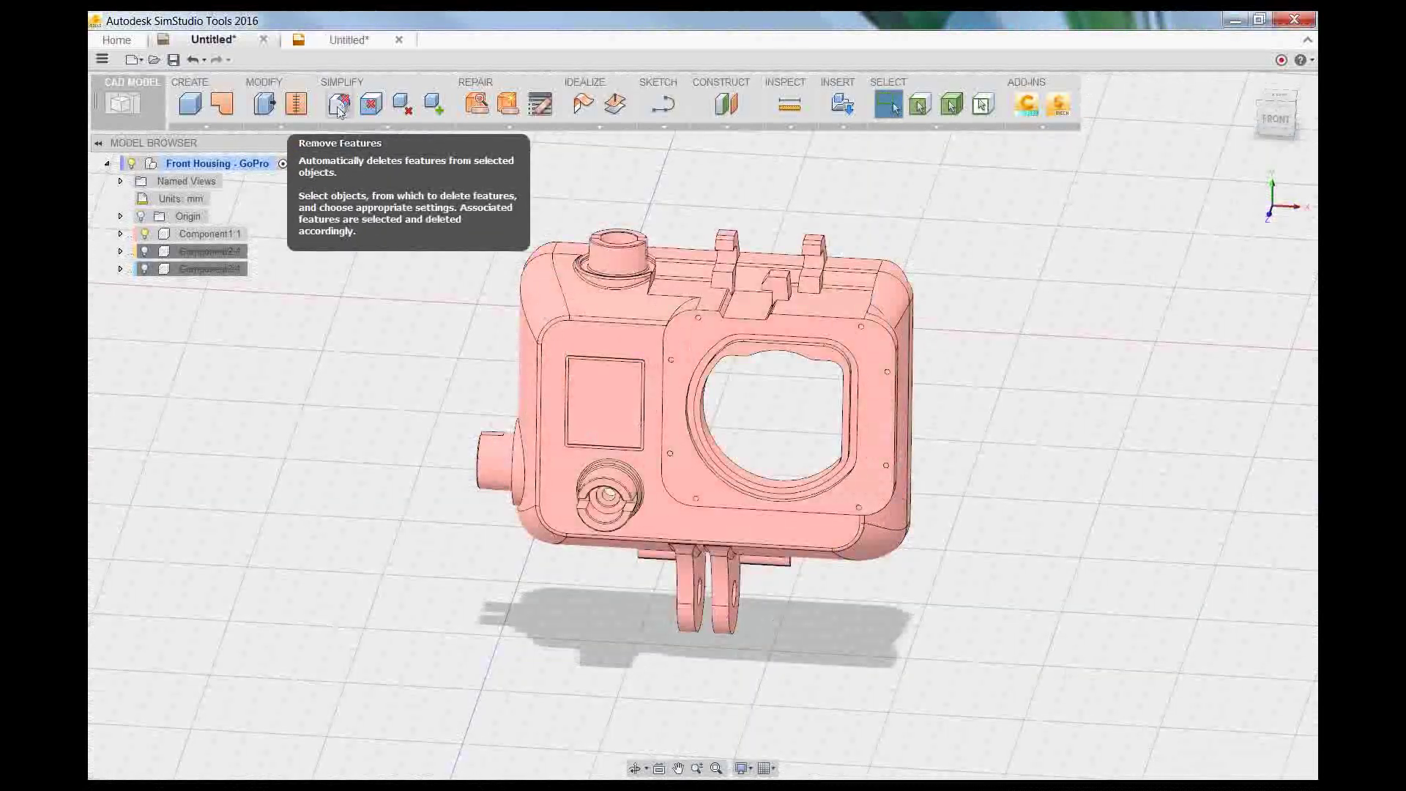
- Set up Remove Features on the main housing body, detecting only fillets with a slightly smaller feature size
click(339, 106)
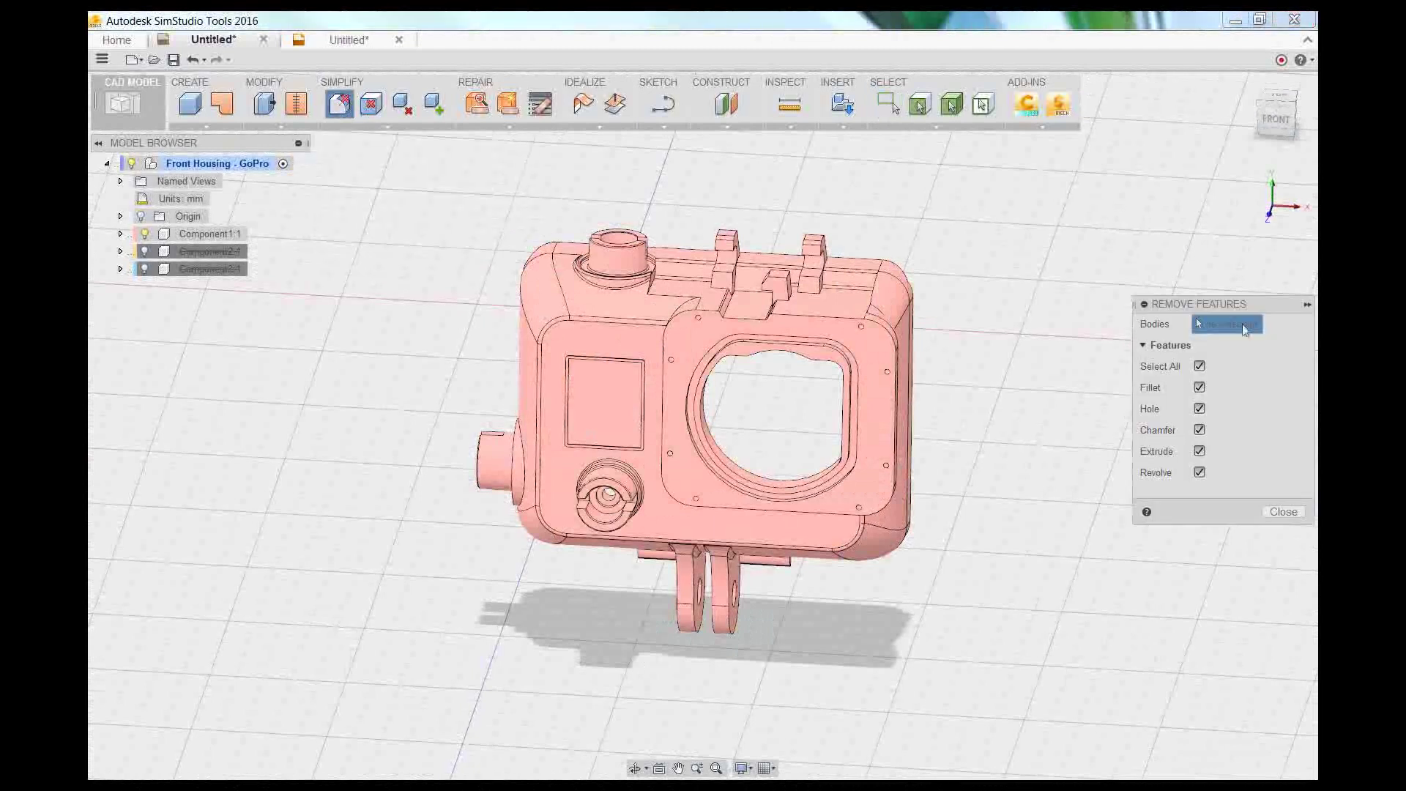
drag(1202, 296, 1062, 271)
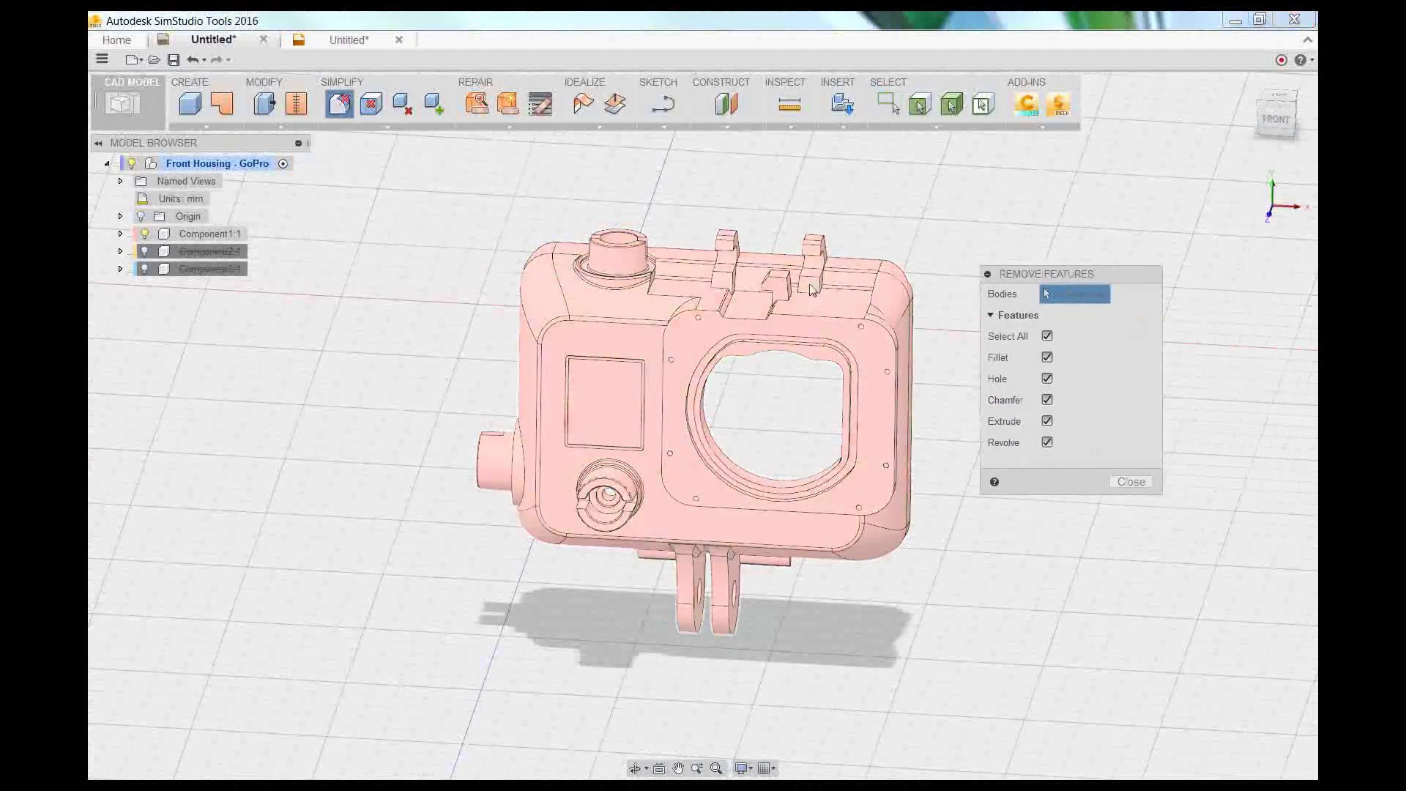
click(644, 310)
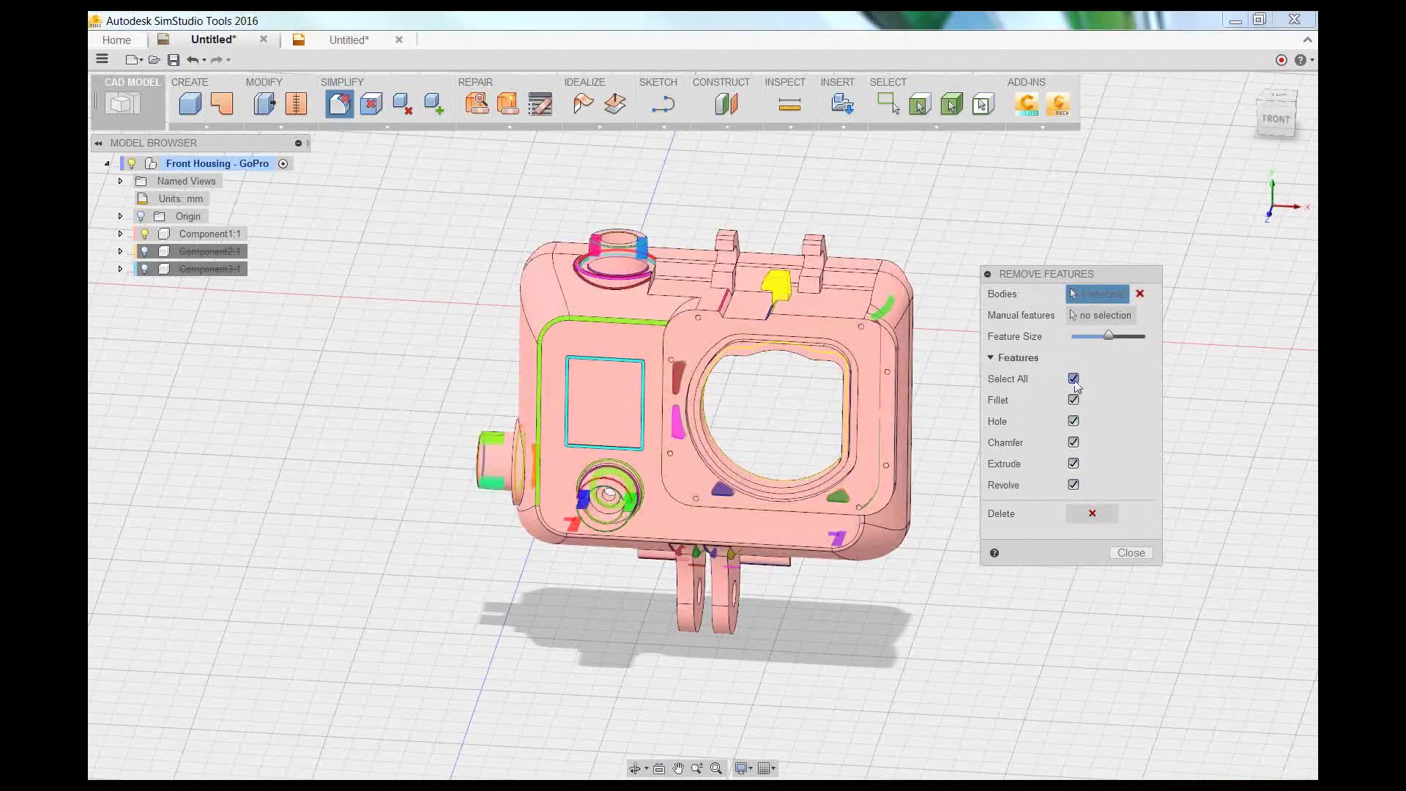
click(1074, 380)
click(1074, 400)
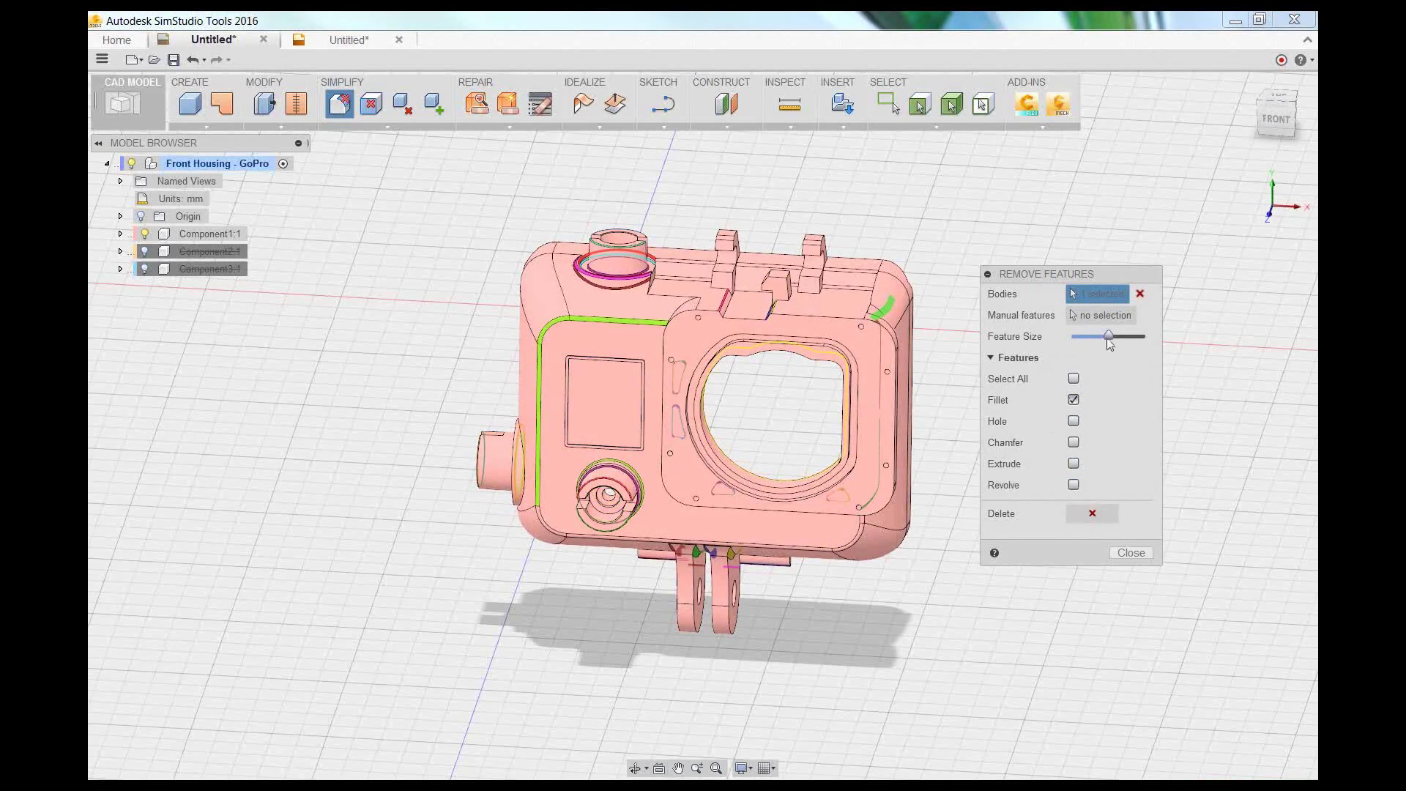
mouse_move(1109, 339)
mouse_down()
mouse_move(1066, 343)
mouse_move(1135, 341)
mouse_move(1091, 340)
mouse_move(1103, 343)
mouse_up()
- Inspect the detected fillets around the housing's upper boss and delete them from the housing body with Remove Features
click(1086, 318)
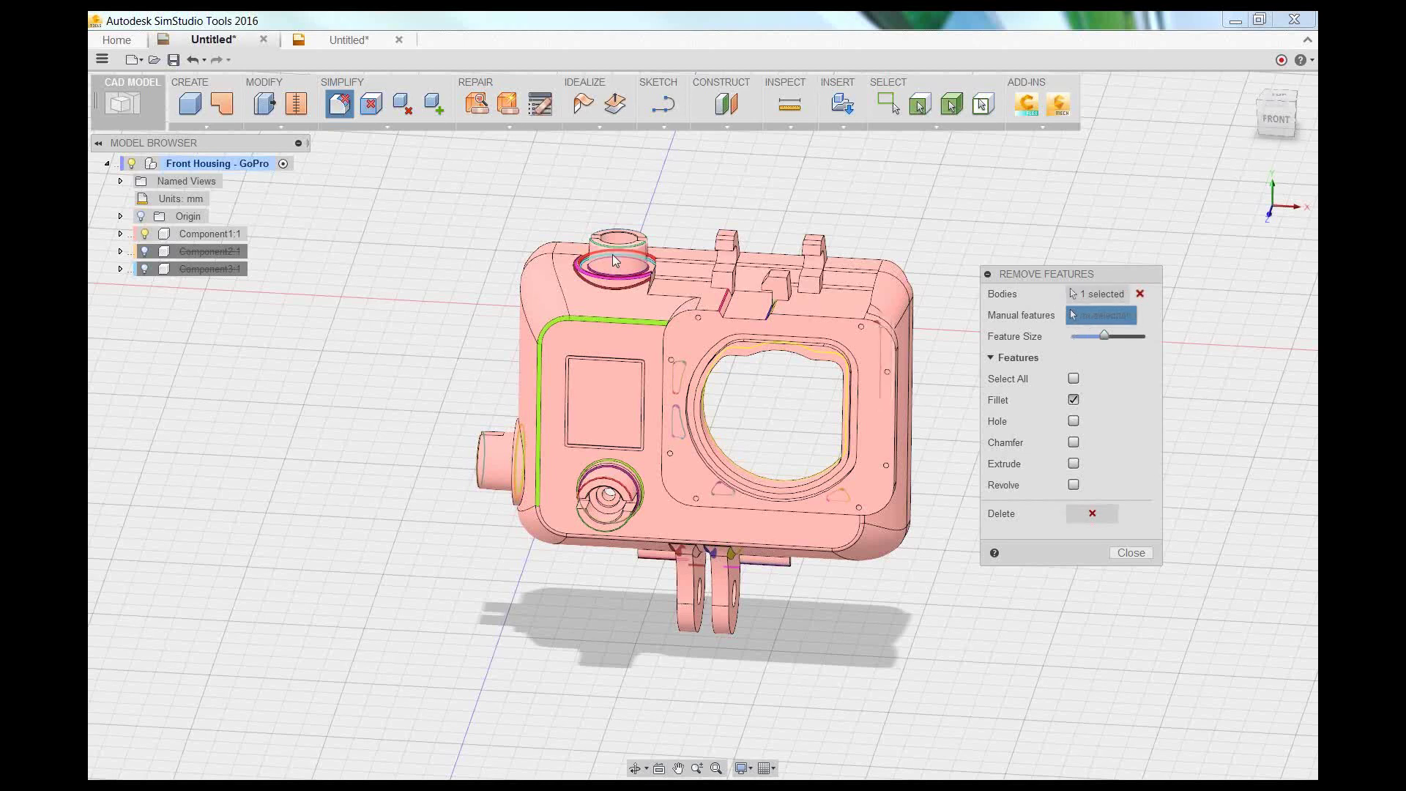
scroll(611, 255, up, 5)
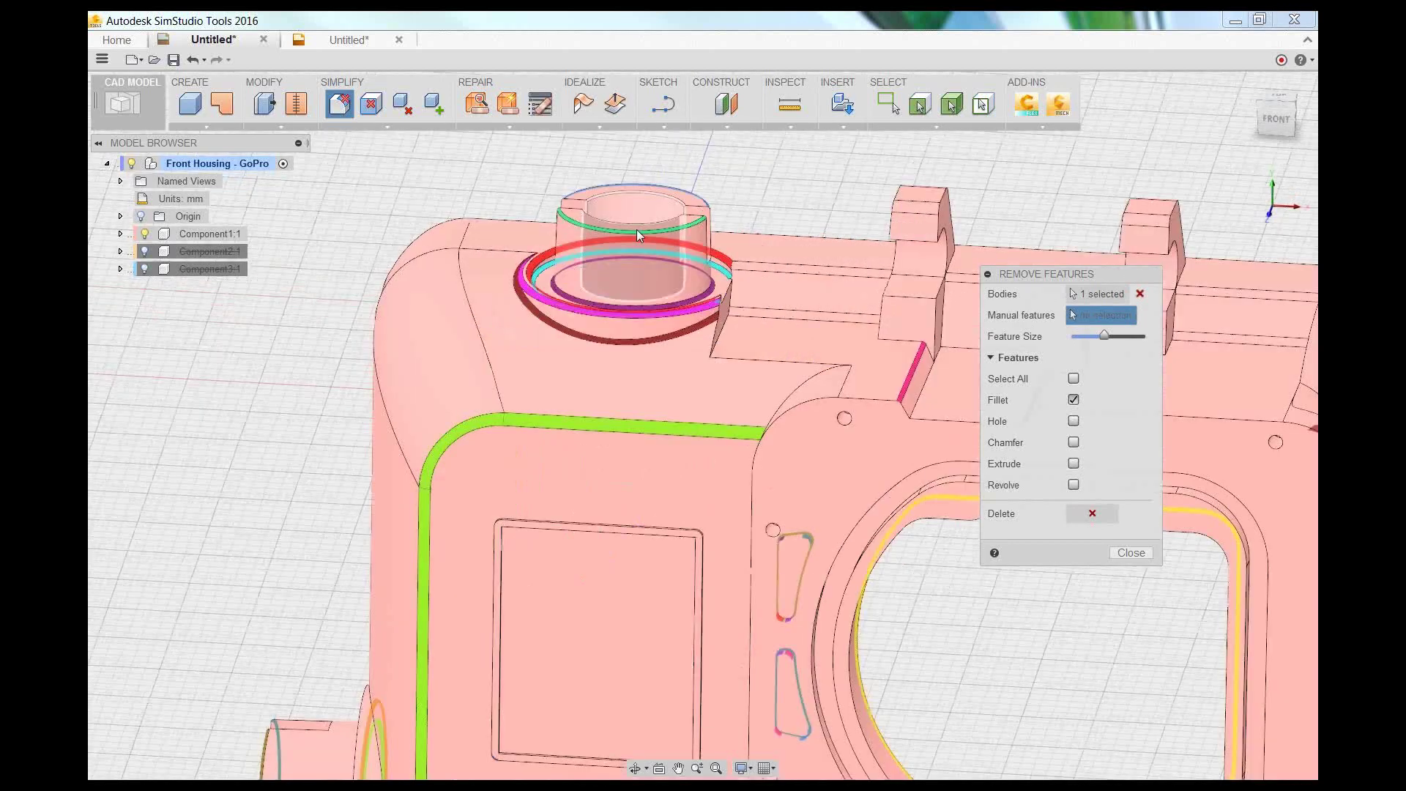
shift+middle_drag(636, 230, 707, 328)
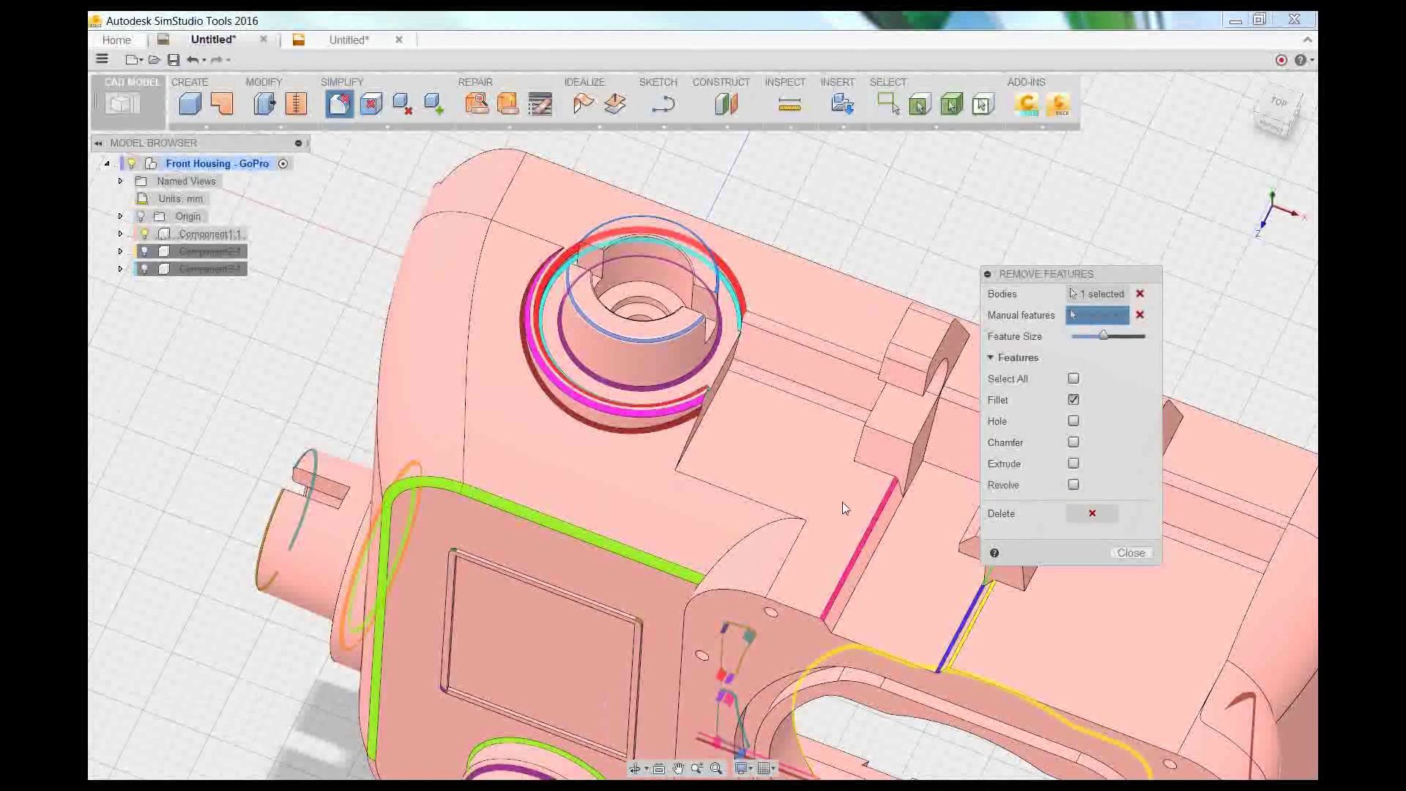
scroll(842, 503, down, 3)
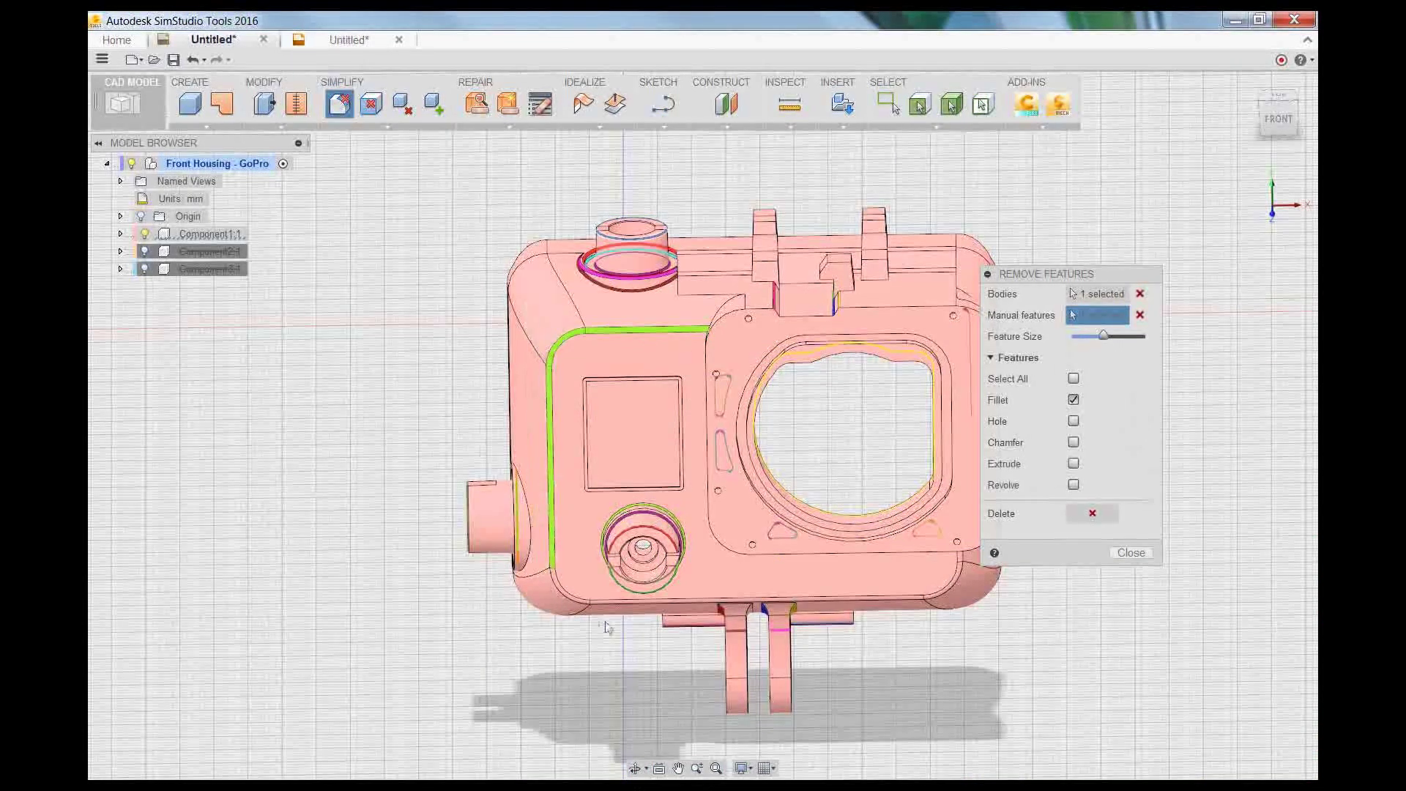
click(1090, 517)
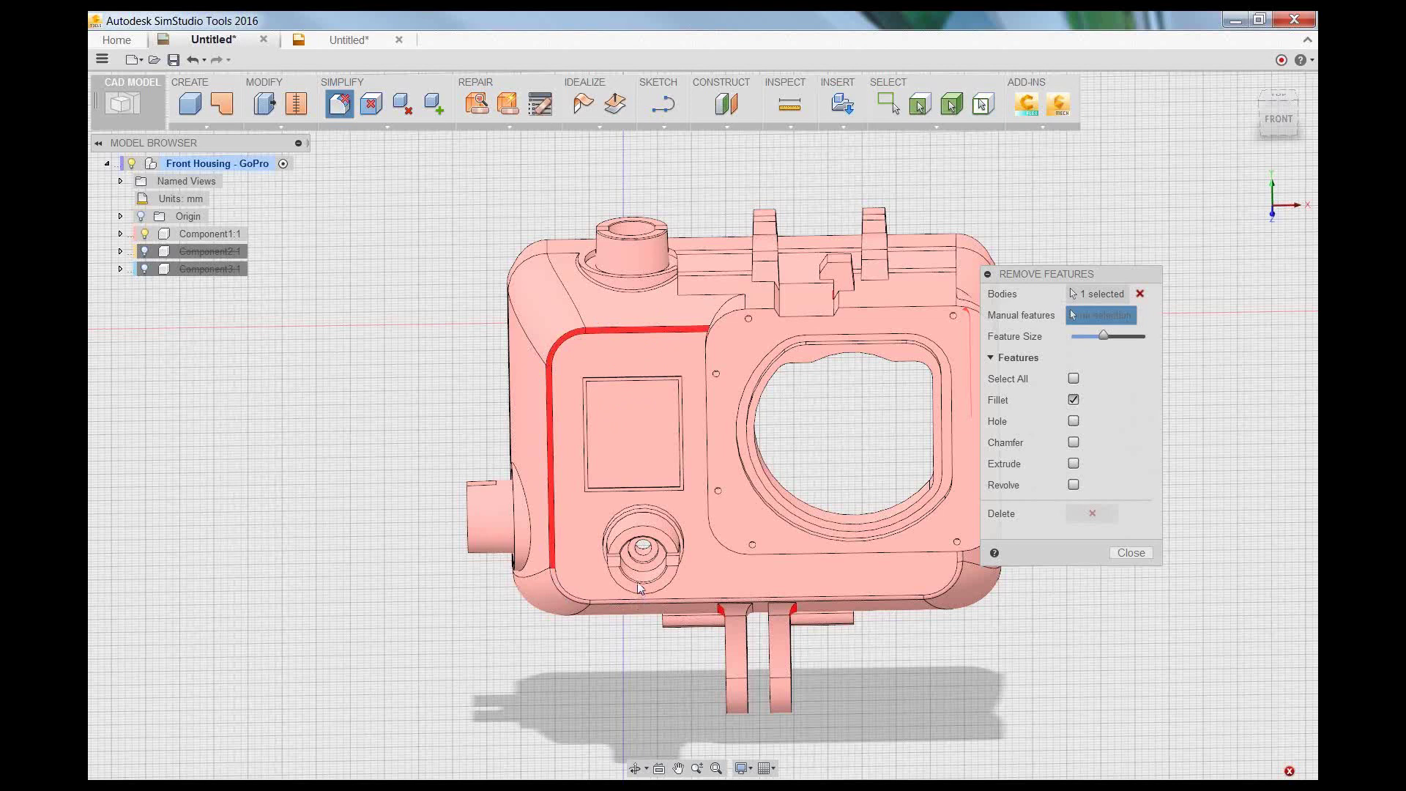
click(1123, 555)
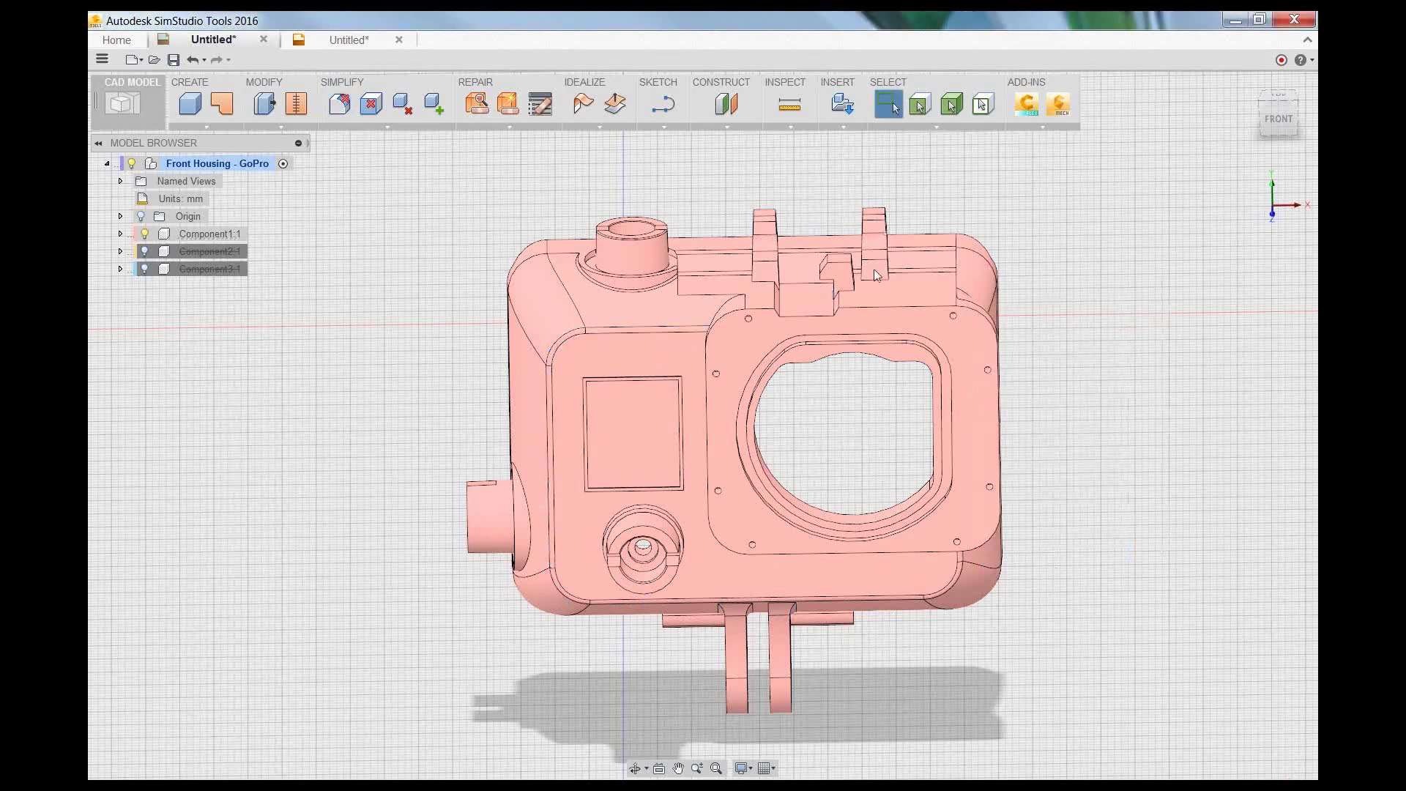
- Remove the recessed ring face around the lens opening with Remove Faces
scroll(835, 447, up, 2)
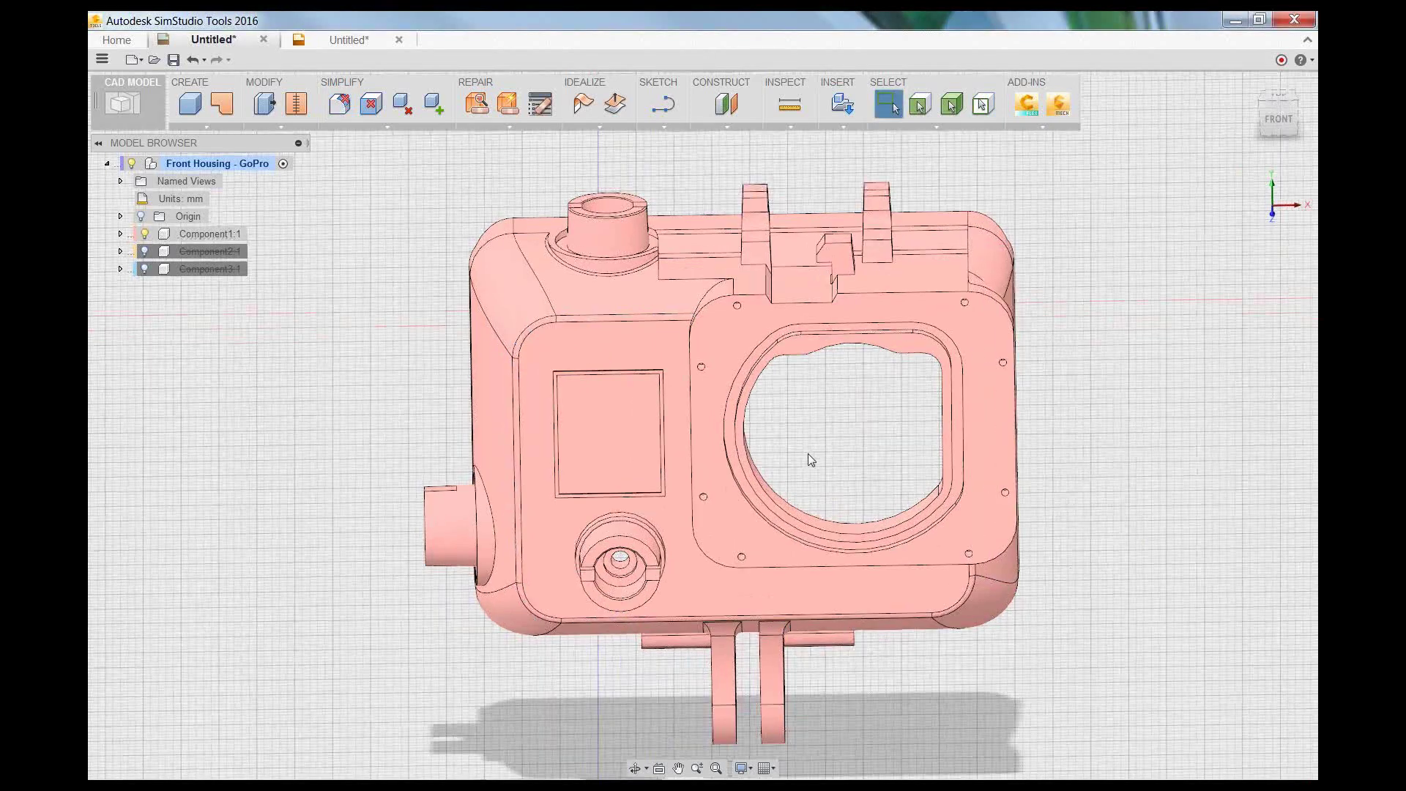
scroll(807, 454, up, 1)
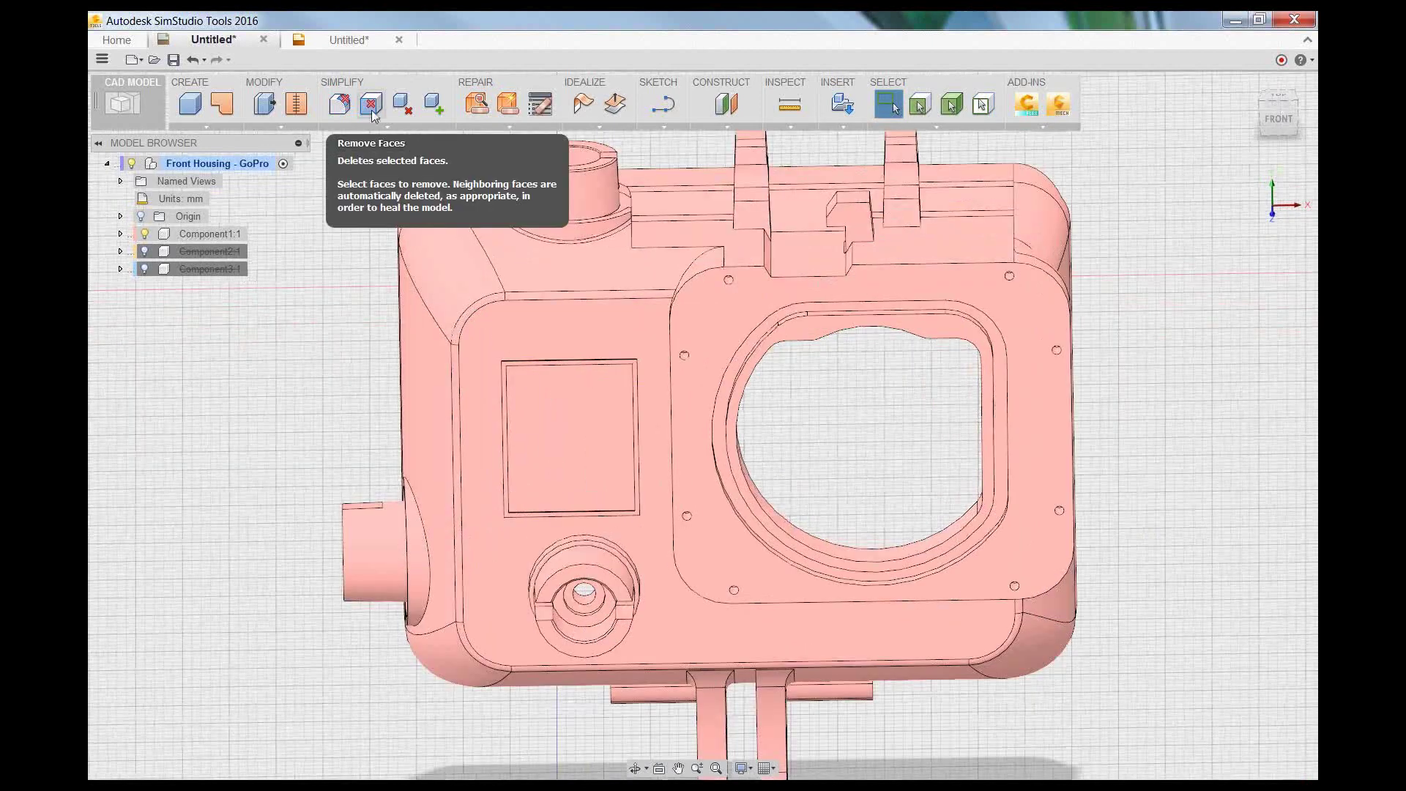
click(372, 106)
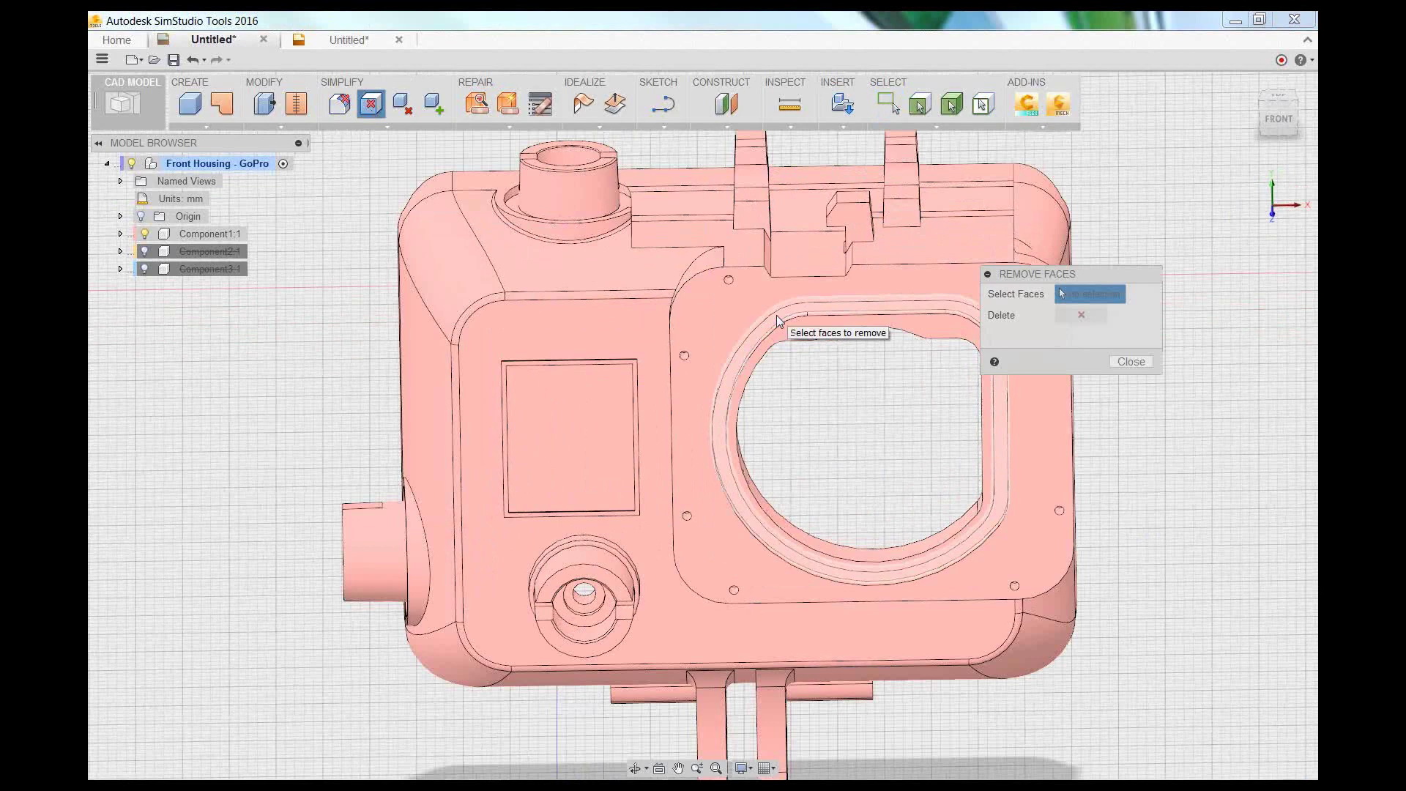
click(778, 318)
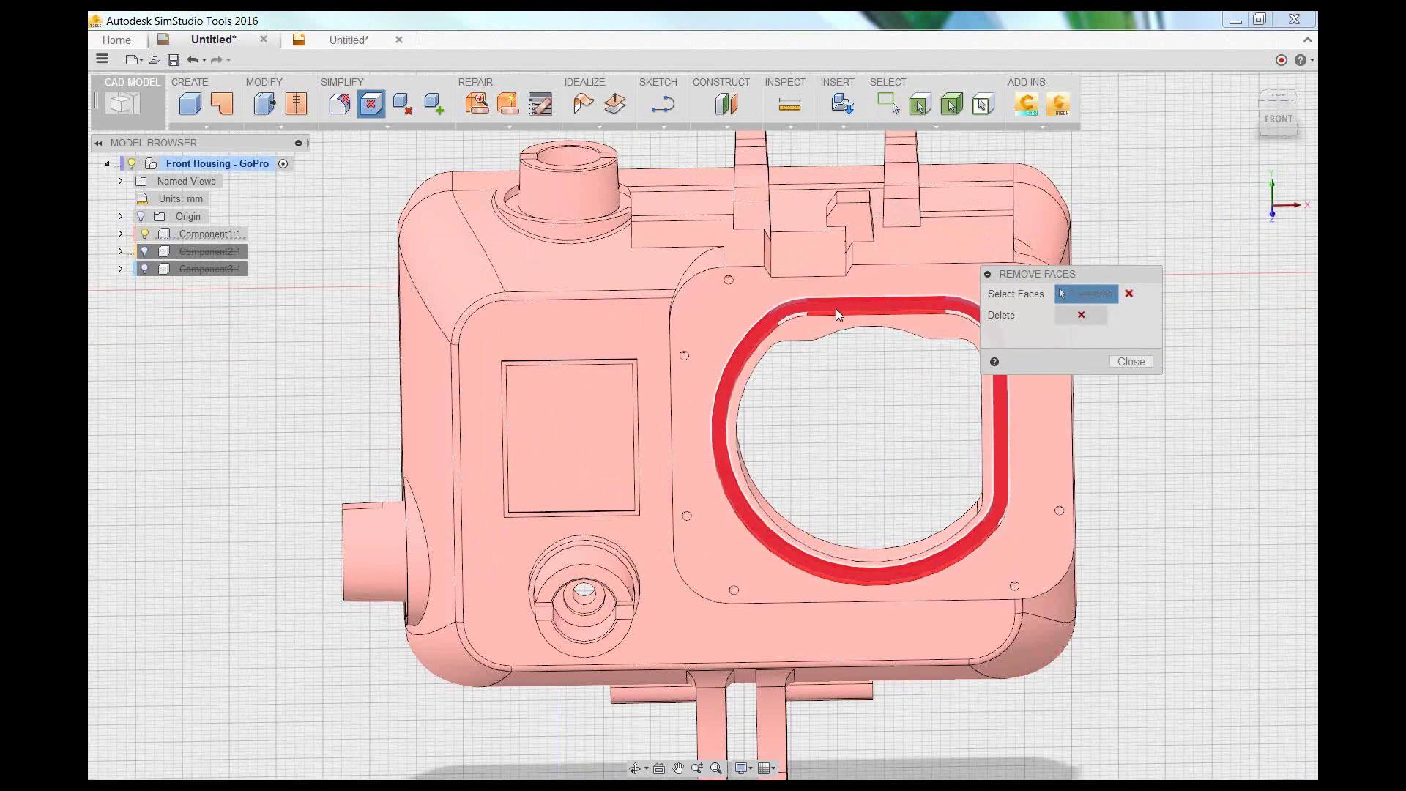
click(1128, 294)
shift+middle_drag(731, 460, 815, 450)
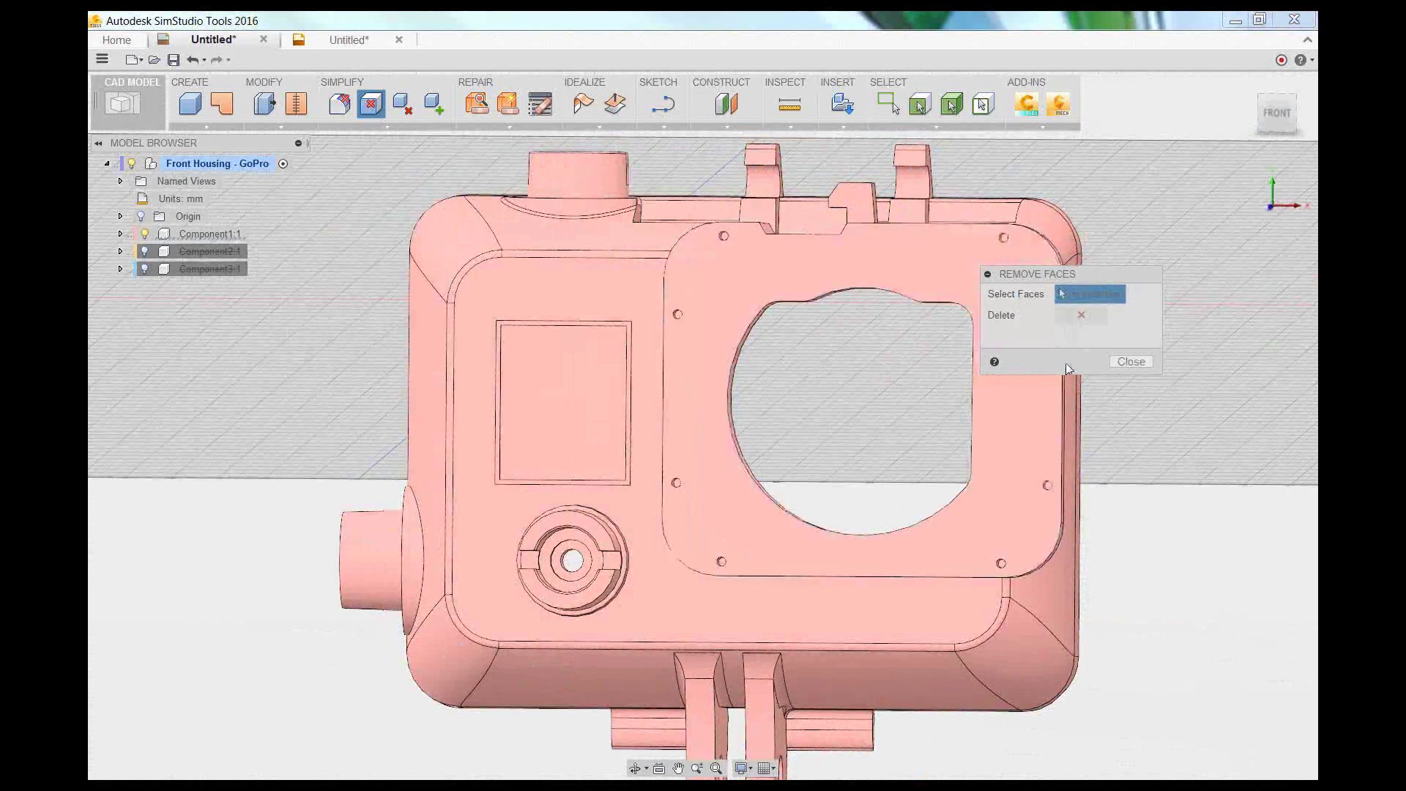
click(1132, 362)
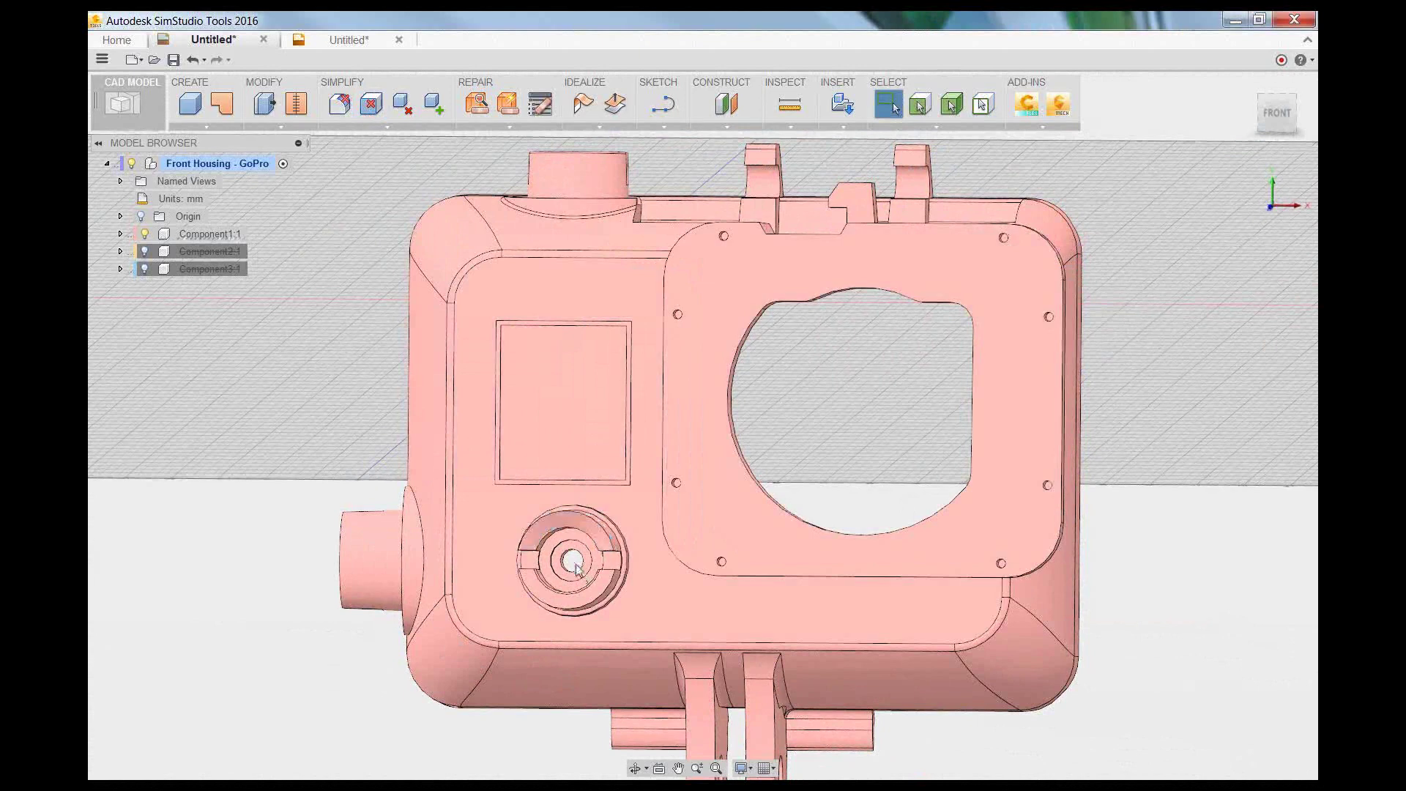
- Examine the front button boss and the simplified housing from several angles, and review the available Simplify commands
scroll(576, 568, up, 3)
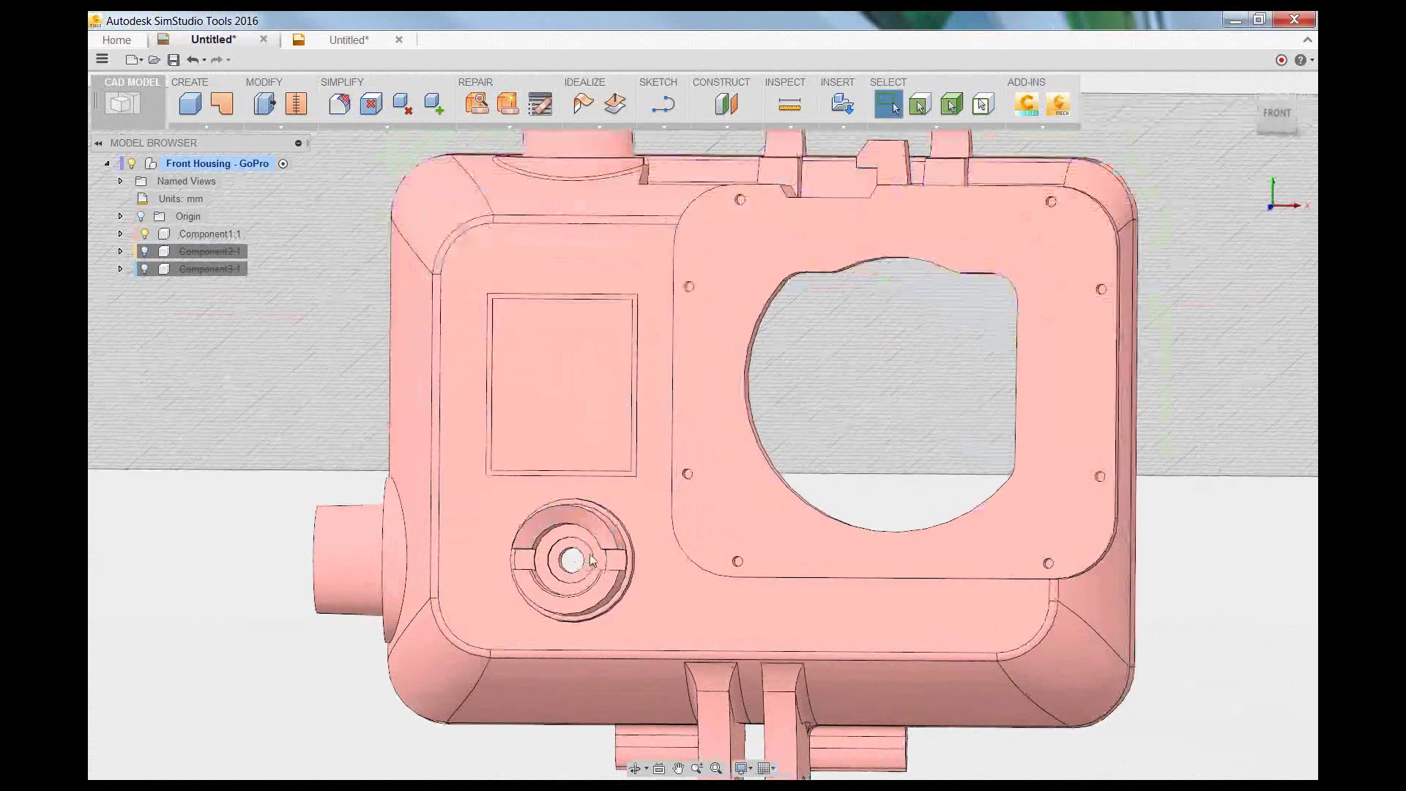
shift+middle_drag(652, 543, 651, 361)
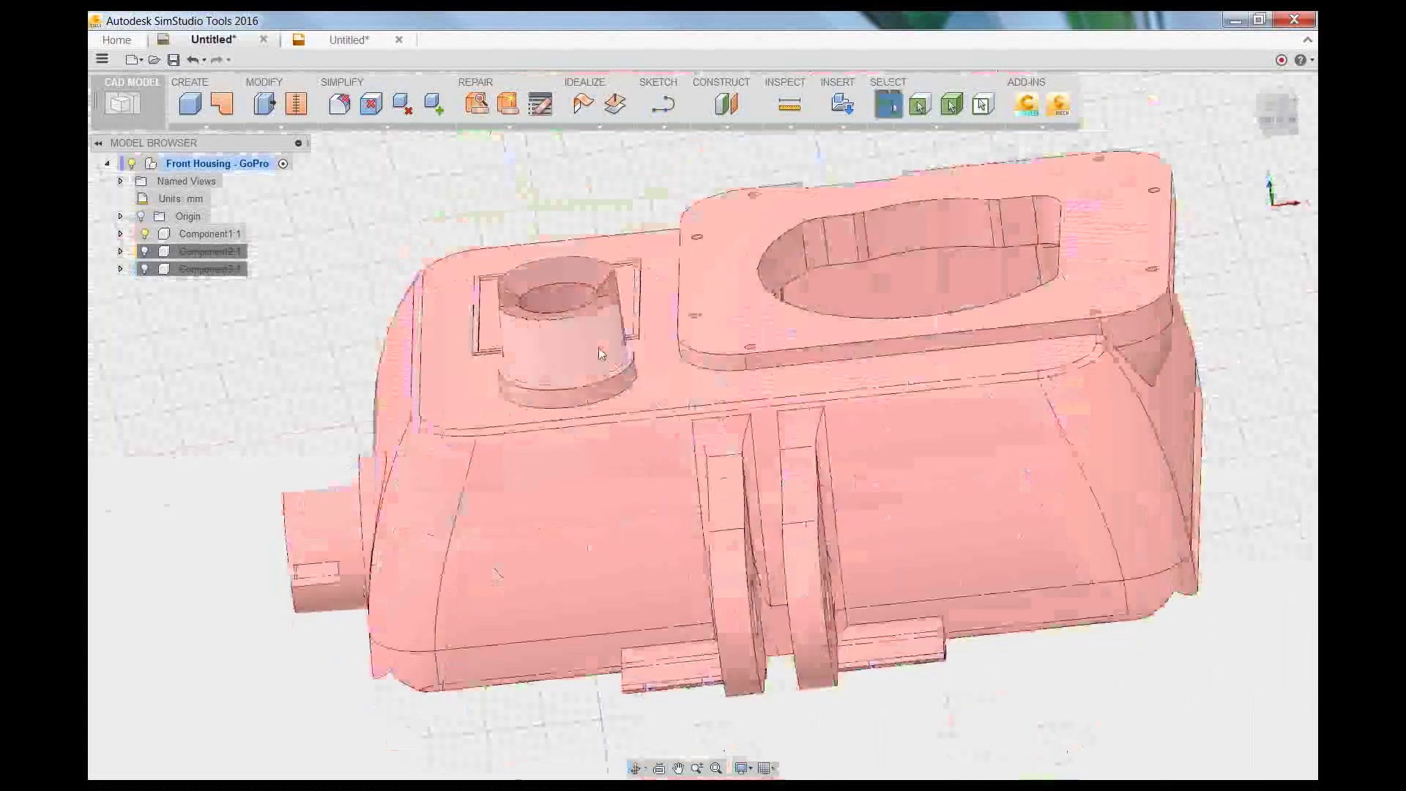
shift+middle_drag(648, 350, 556, 498)
scroll(1052, 440, down, 5)
shift+middle_drag(1051, 440, 1007, 414)
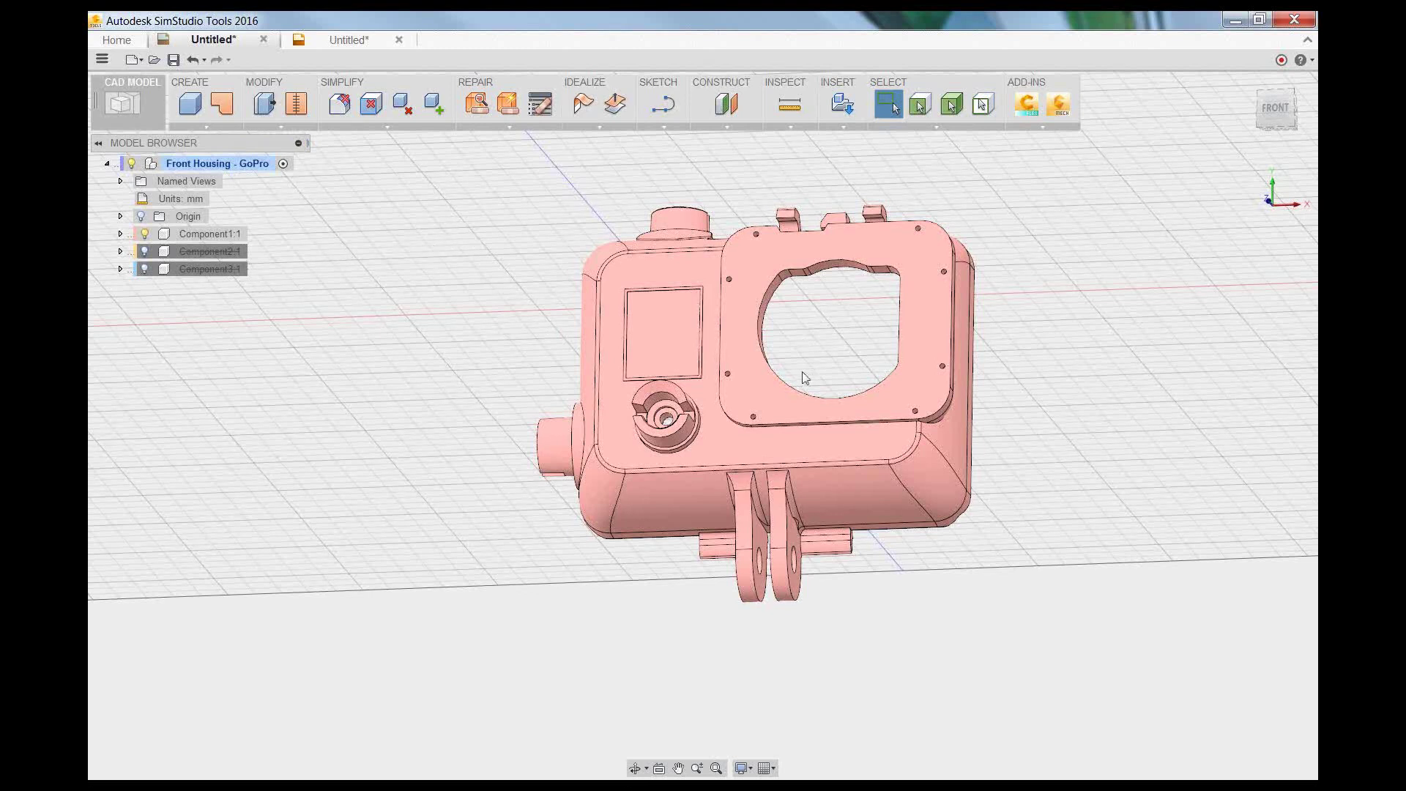
click(415, 128)
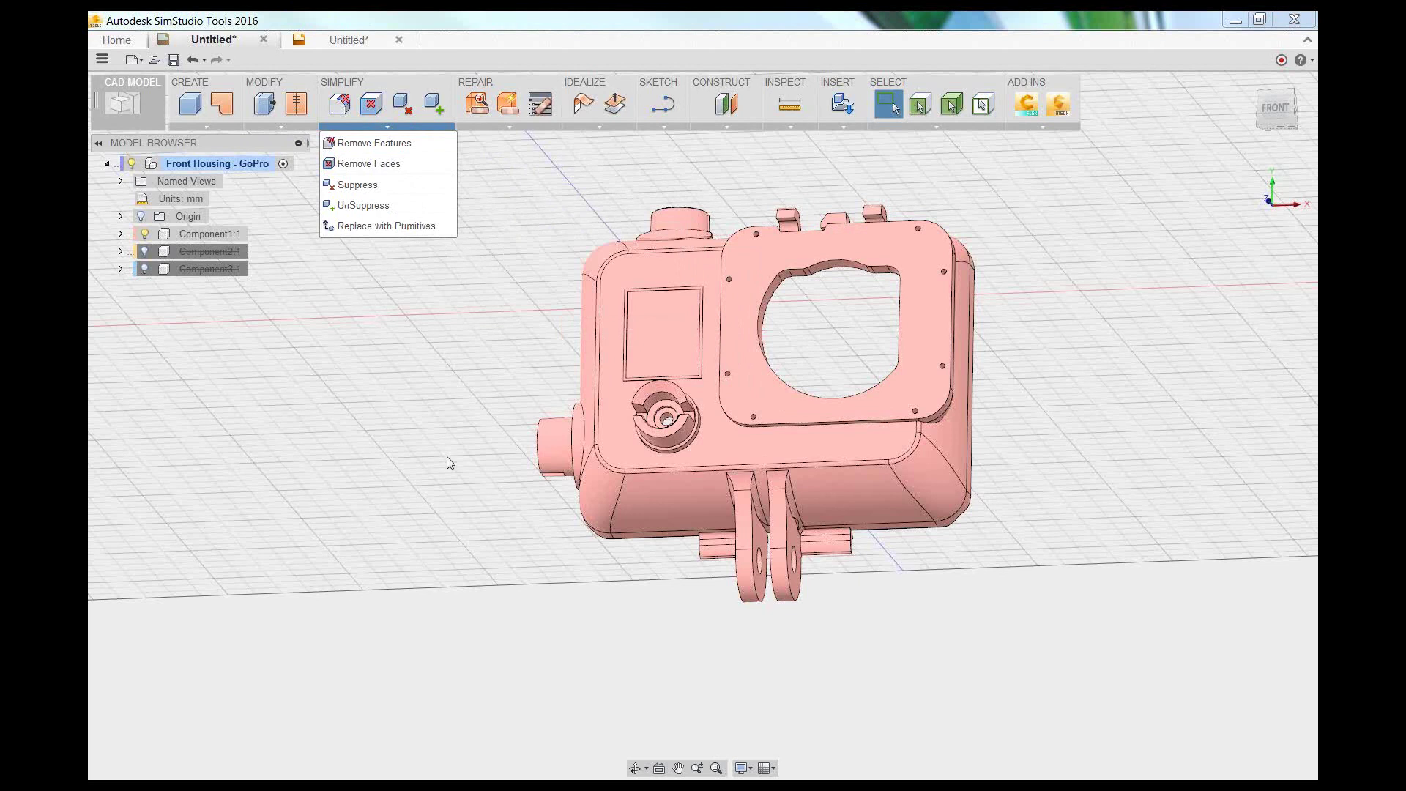
scroll(432, 439, down, 2)
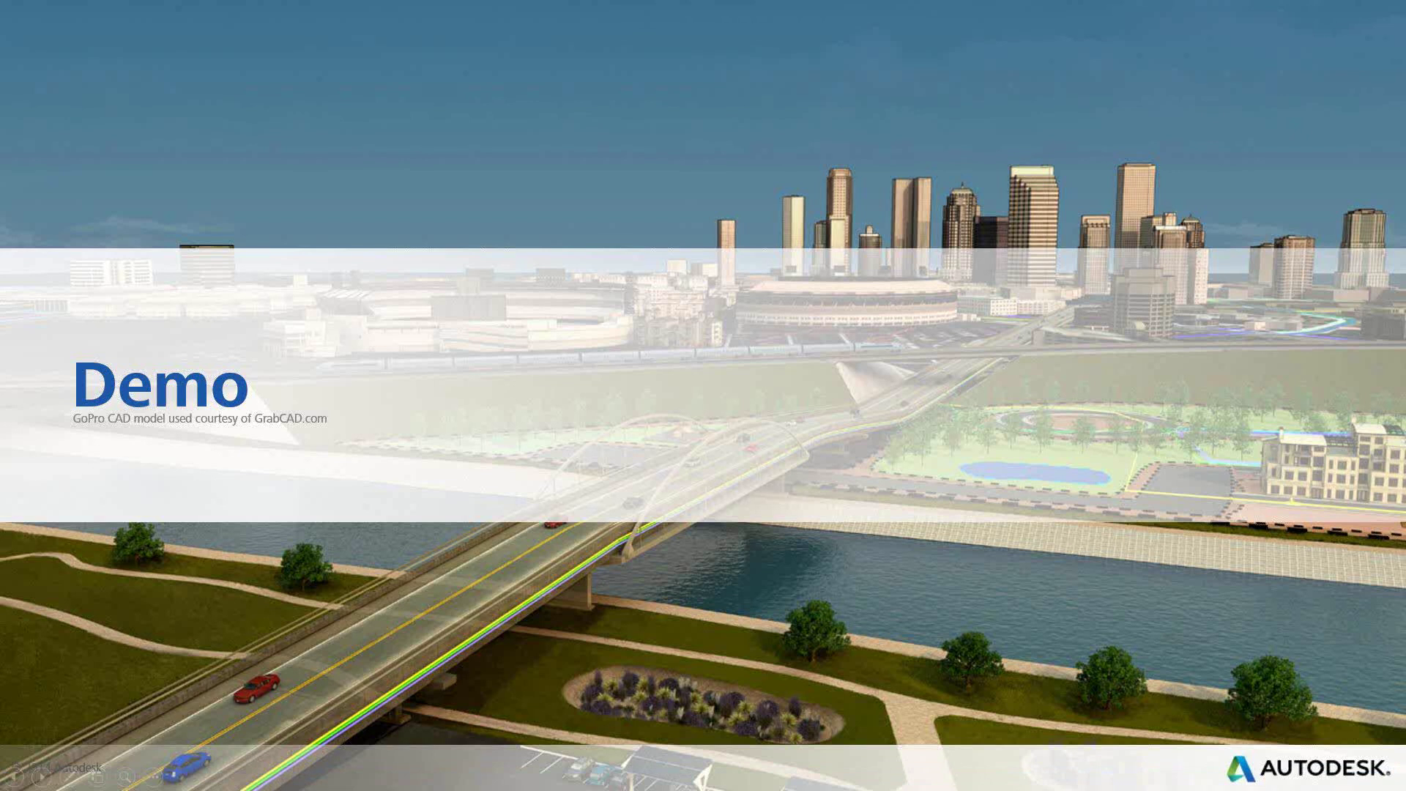
click(507, 546)
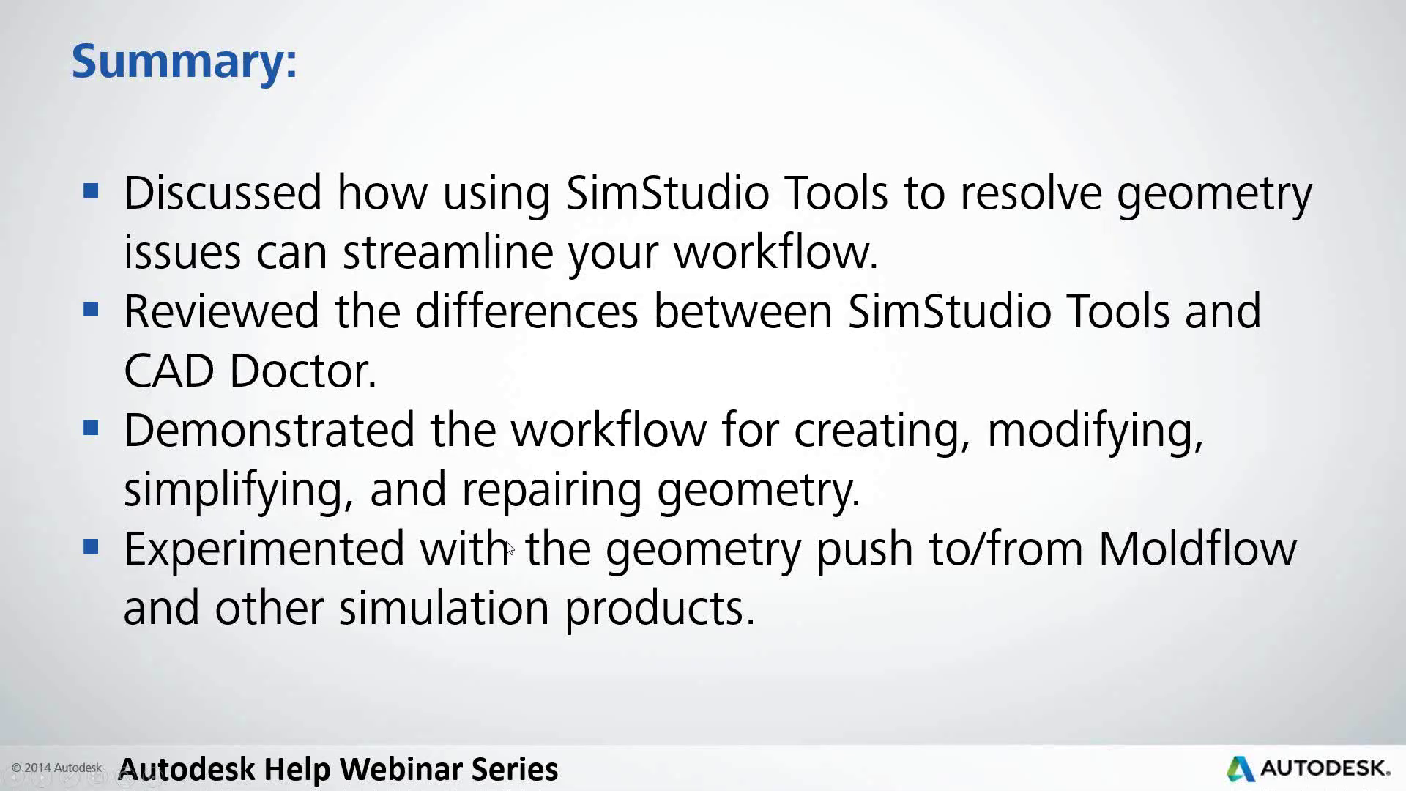
- Switch to SimStudio Tools and examine the GoPro front housing from several angles
key(alt+Tab)
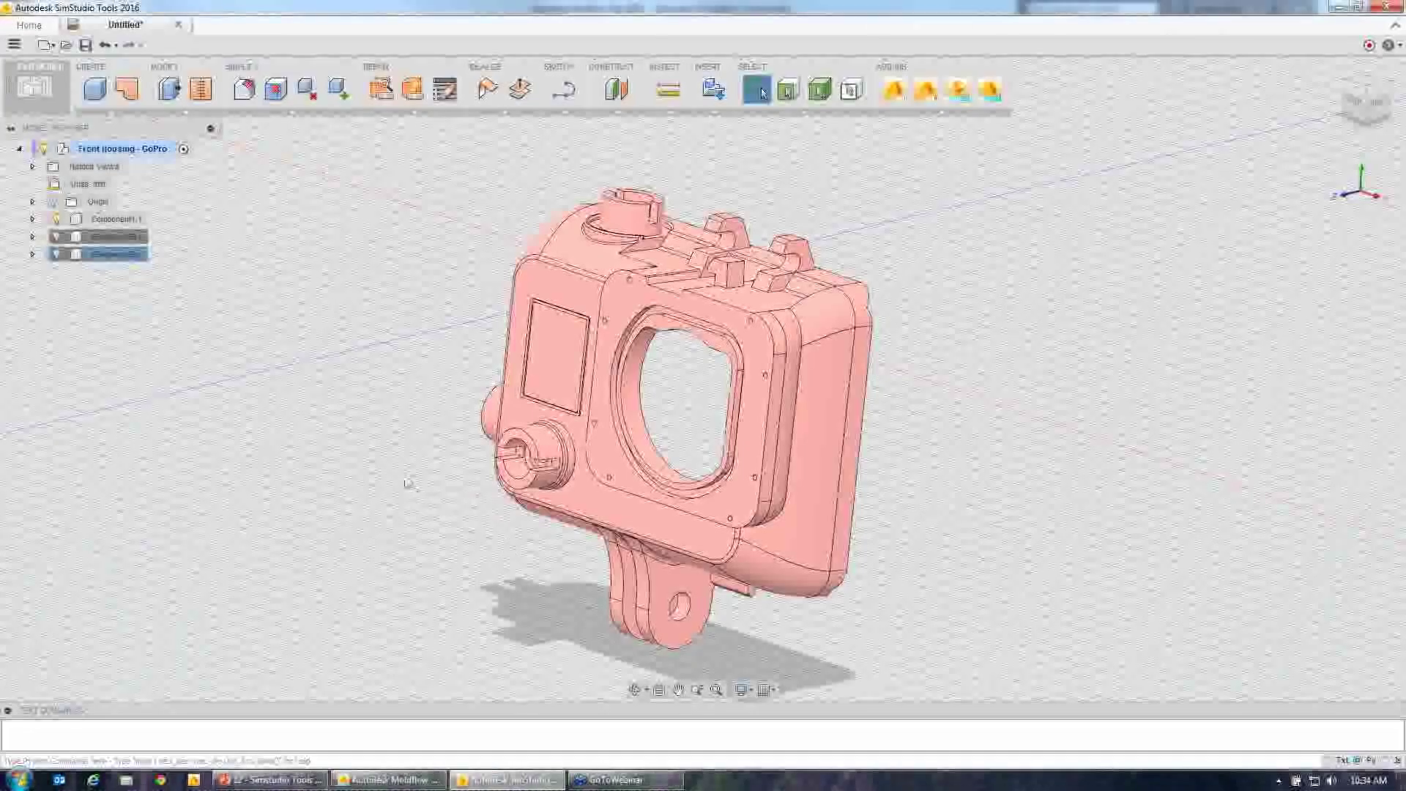
shift+middle_drag(420, 469, 449, 463)
drag(448, 463, 477, 509)
key(Escape)
shift+middle_drag(477, 509, 839, 432)
scroll(839, 433, down, 5)
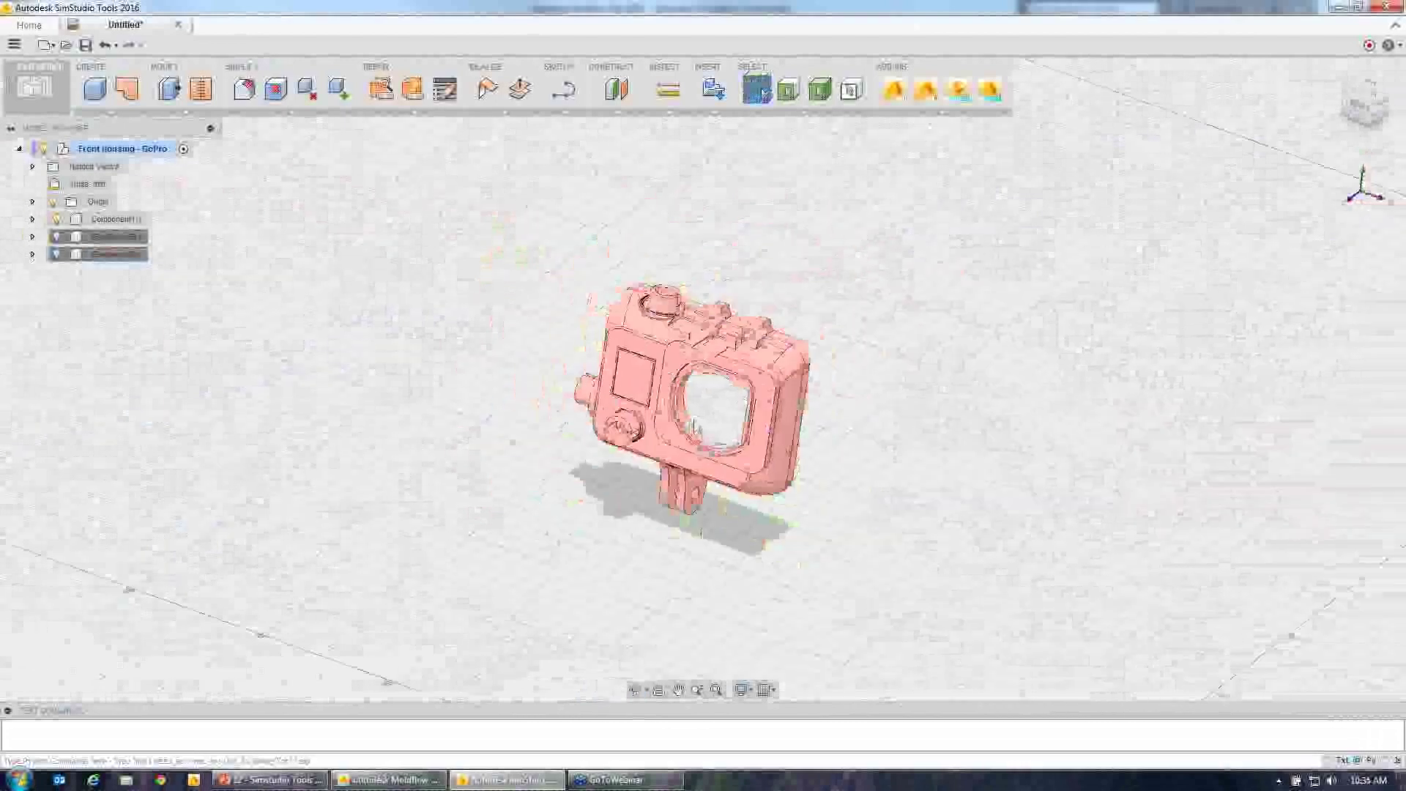
scroll(677, 475, up, 1)
scroll(678, 475, up, 2)
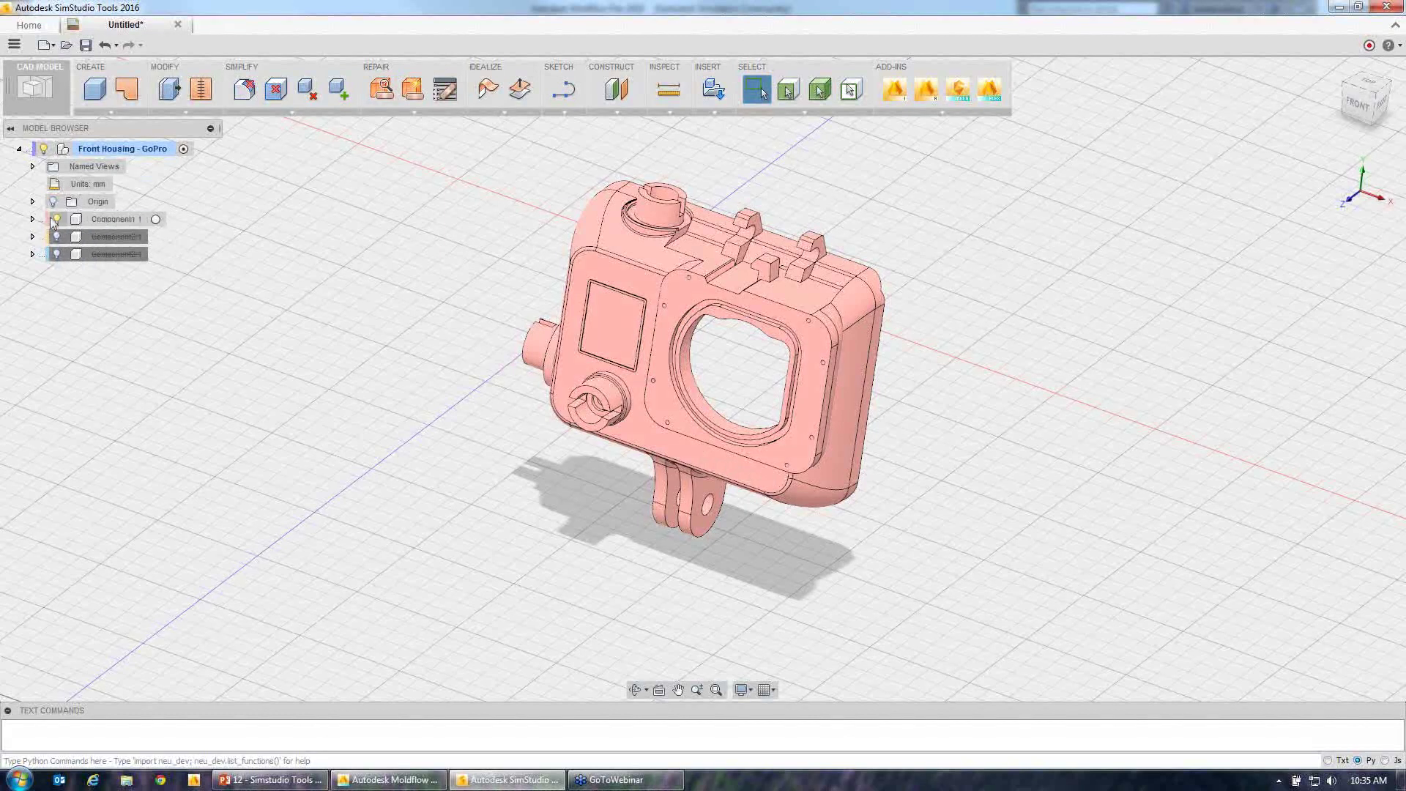
- Unpin Simulate in Moldflow and Simulate in Moldflow Adviser from the Add-Ins commands, and pin both again
click(923, 112)
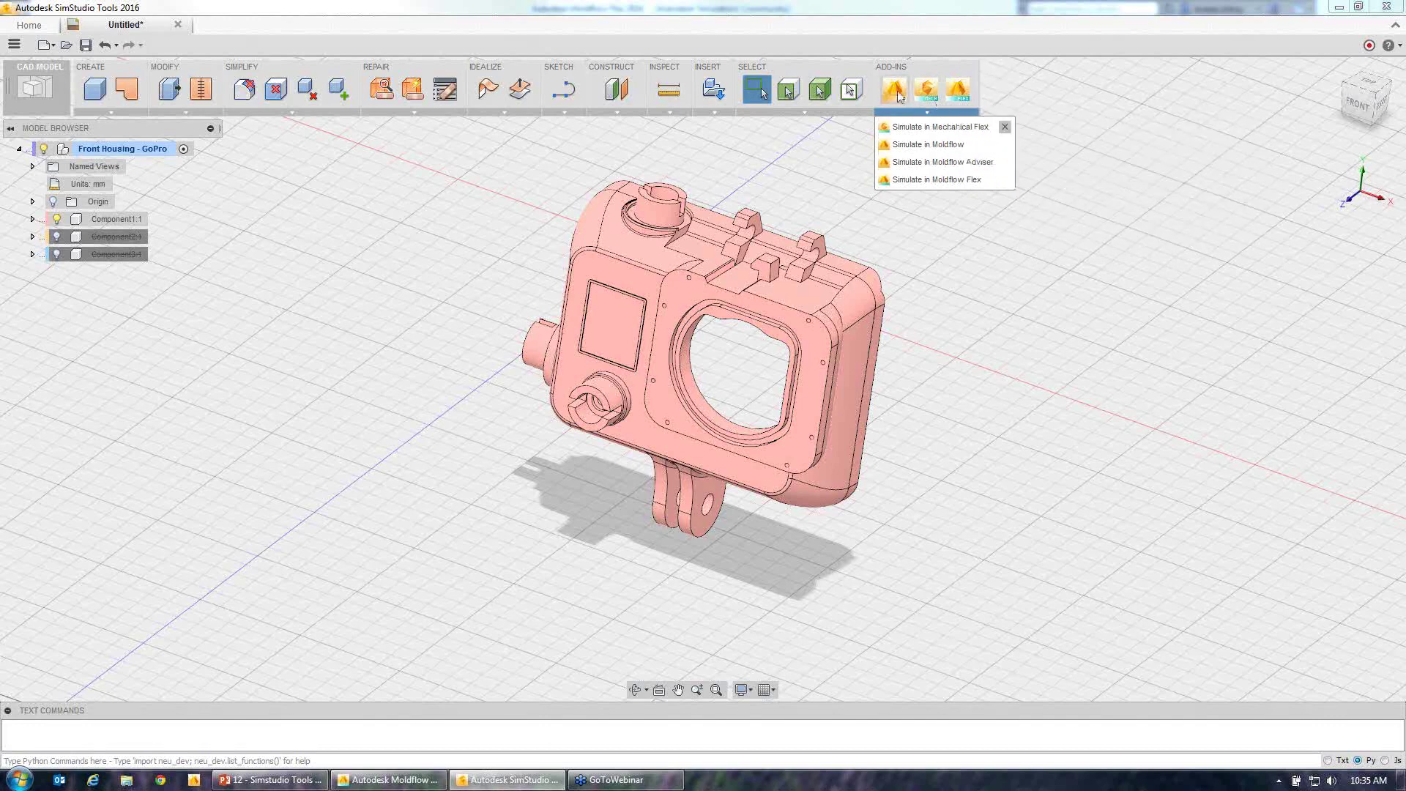
click(1006, 163)
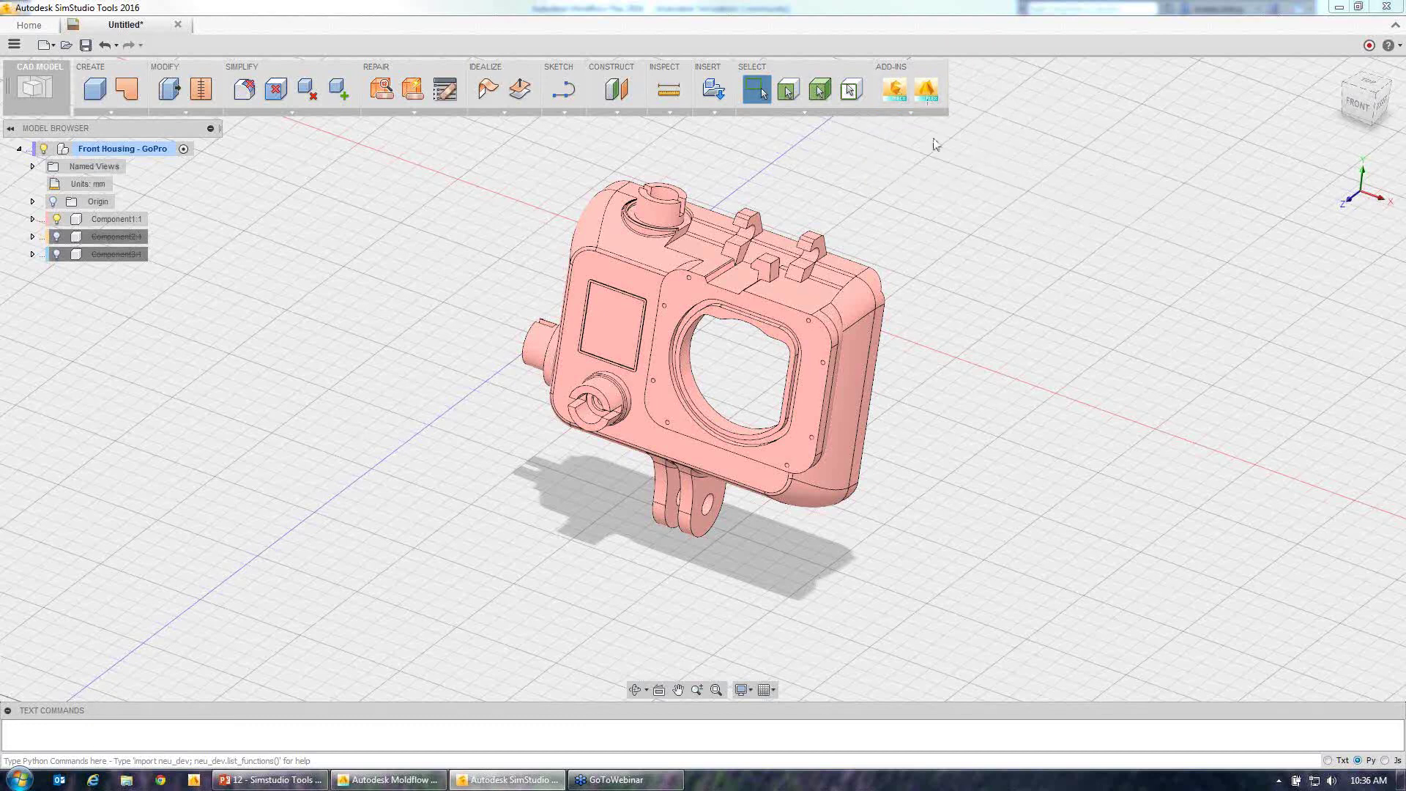
click(910, 112)
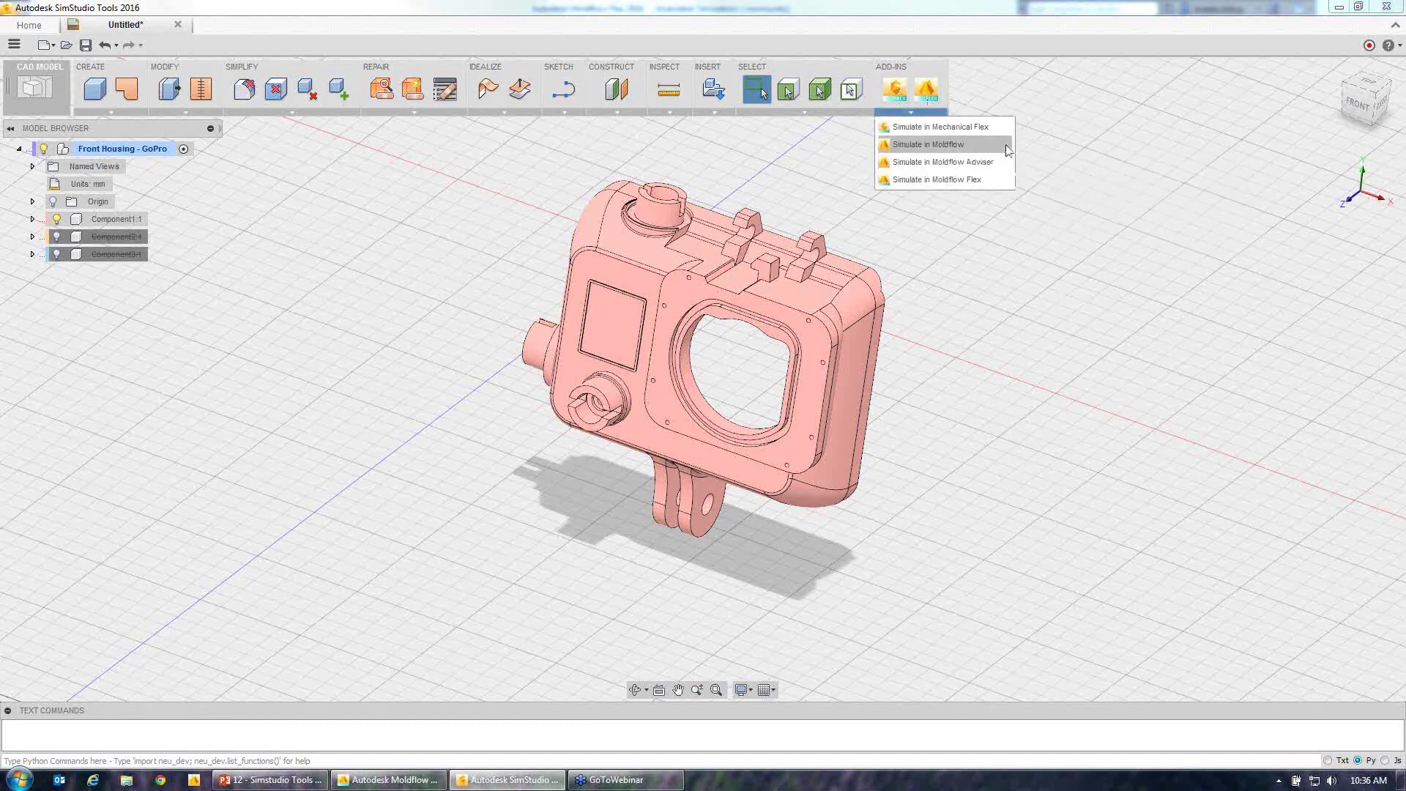
click(1006, 163)
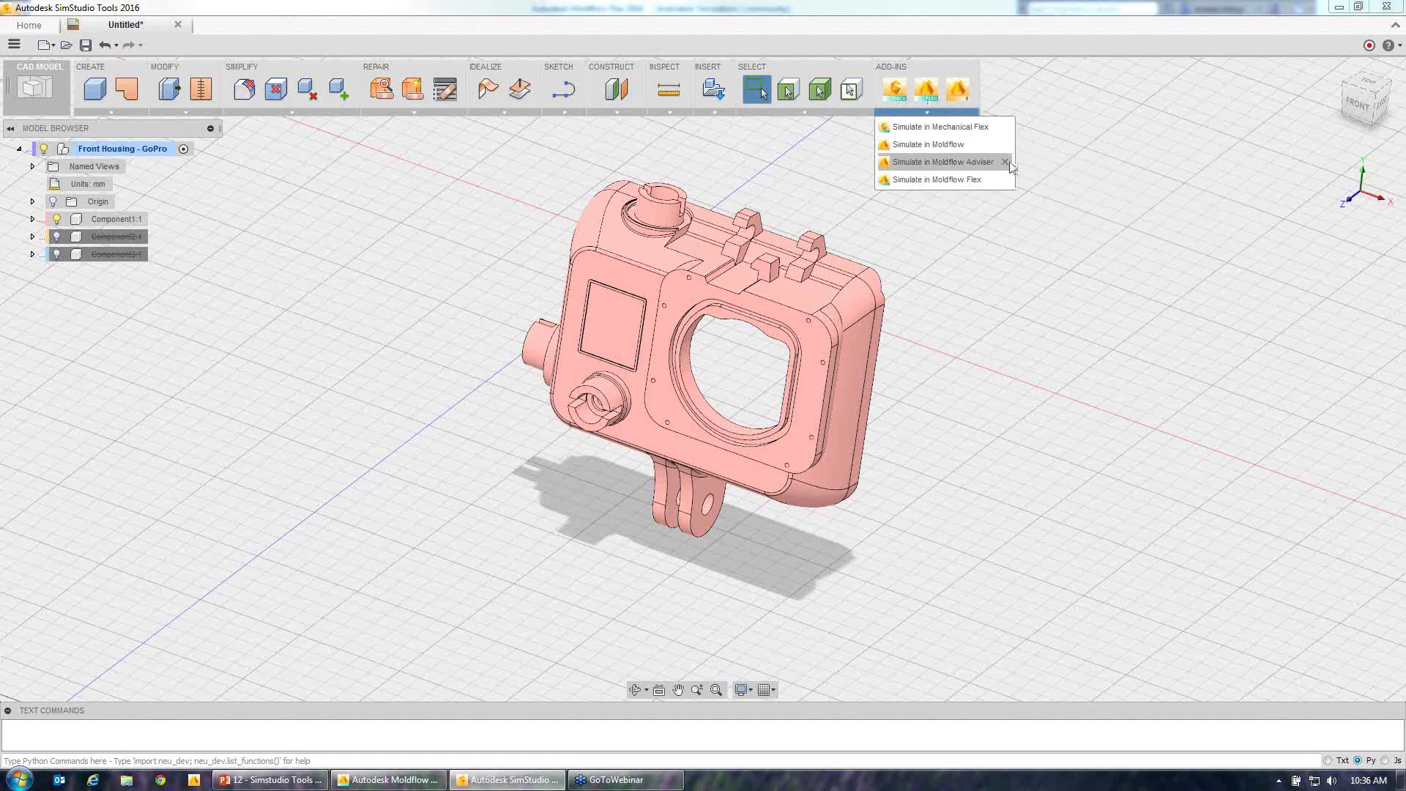
click(1007, 161)
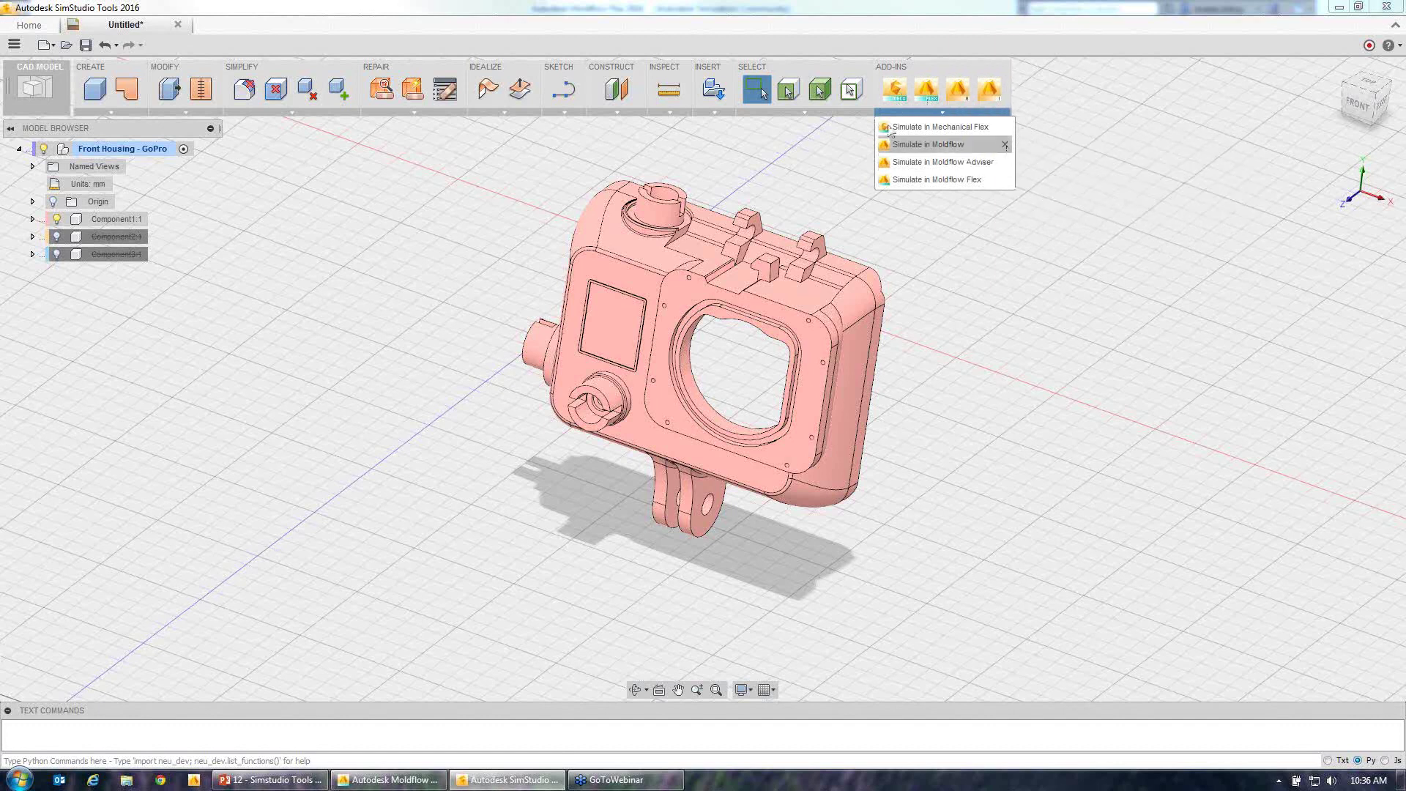
- Unpin Remove Faces and Suppress from the visible Simplify commands
mouse_move(291, 112)
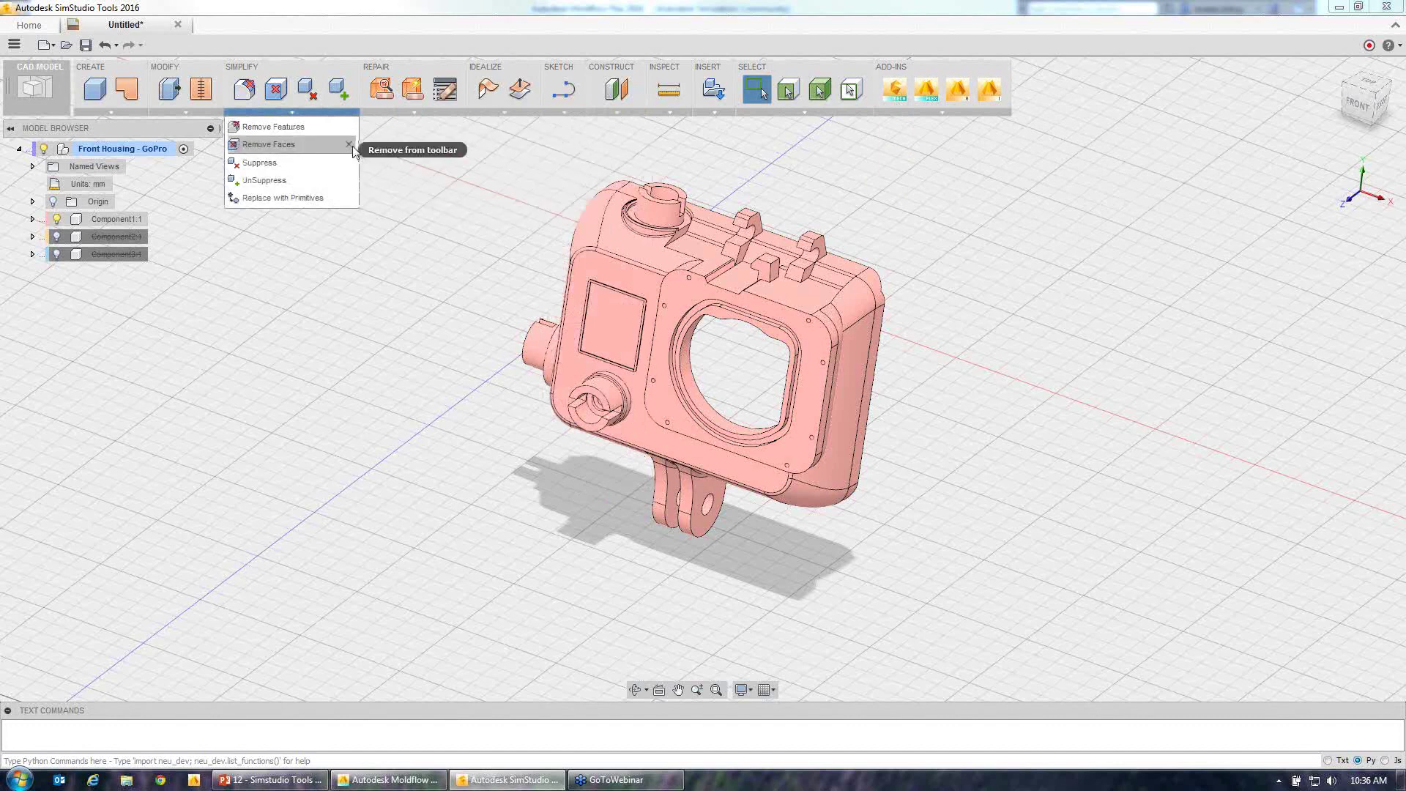
click(349, 144)
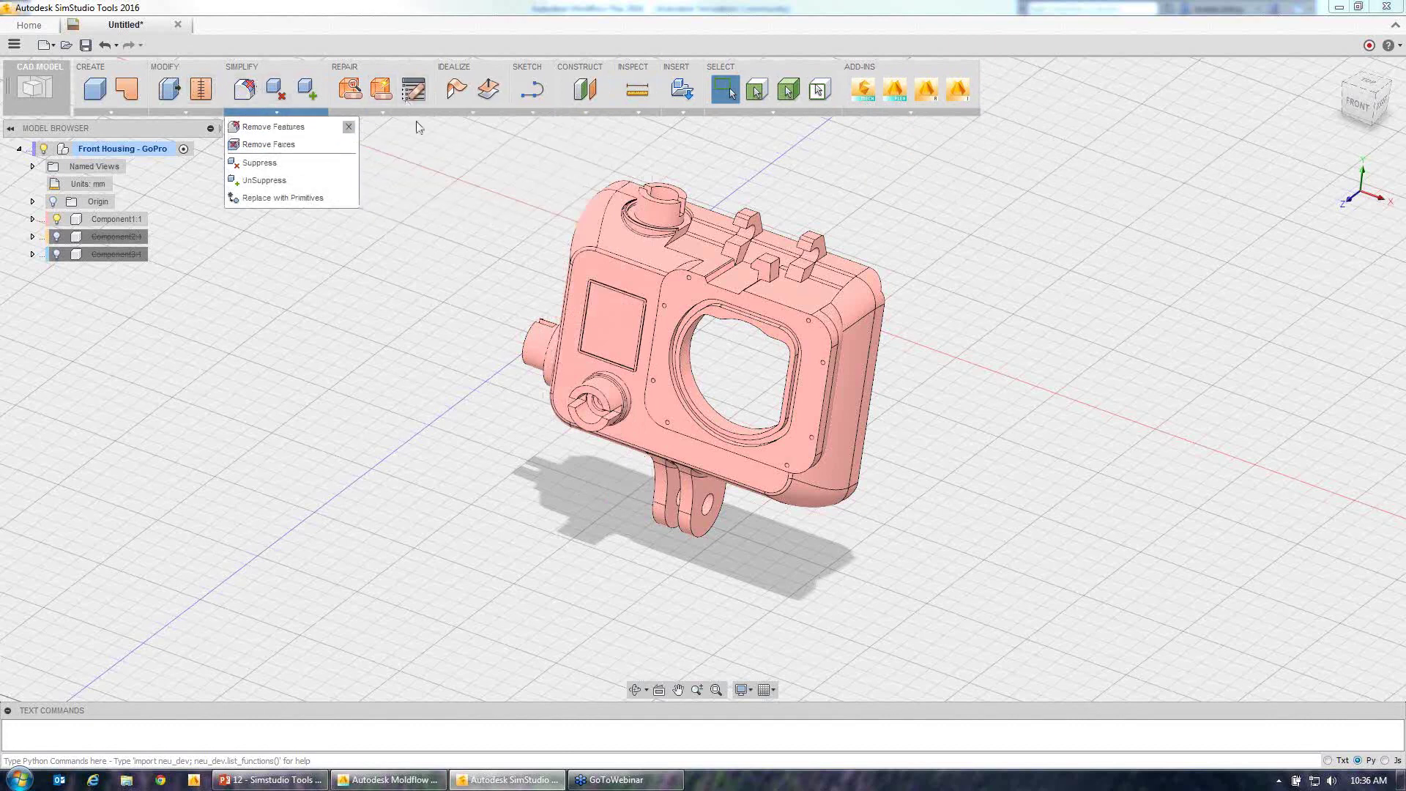
click(382, 112)
mouse_move(308, 112)
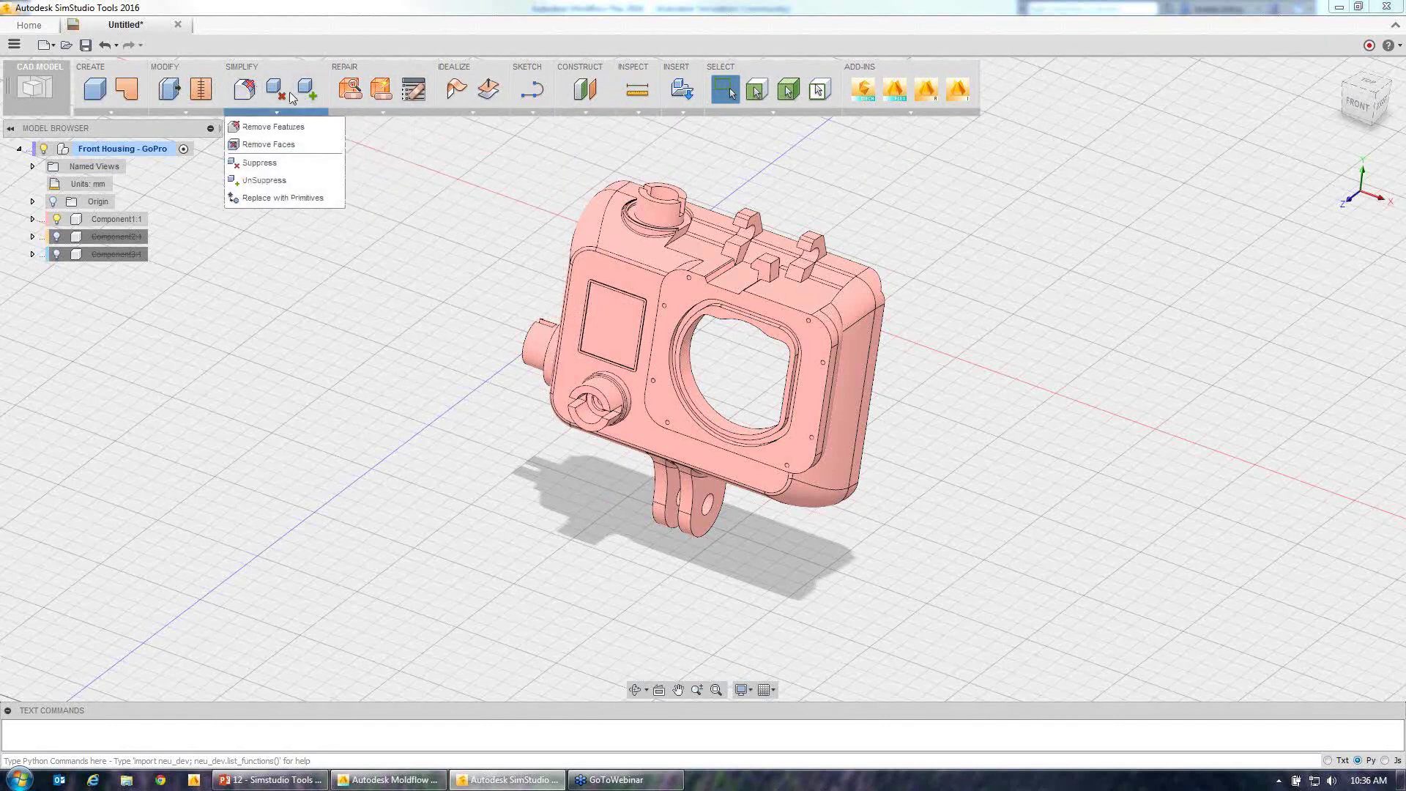
click(337, 163)
mouse_move(351, 112)
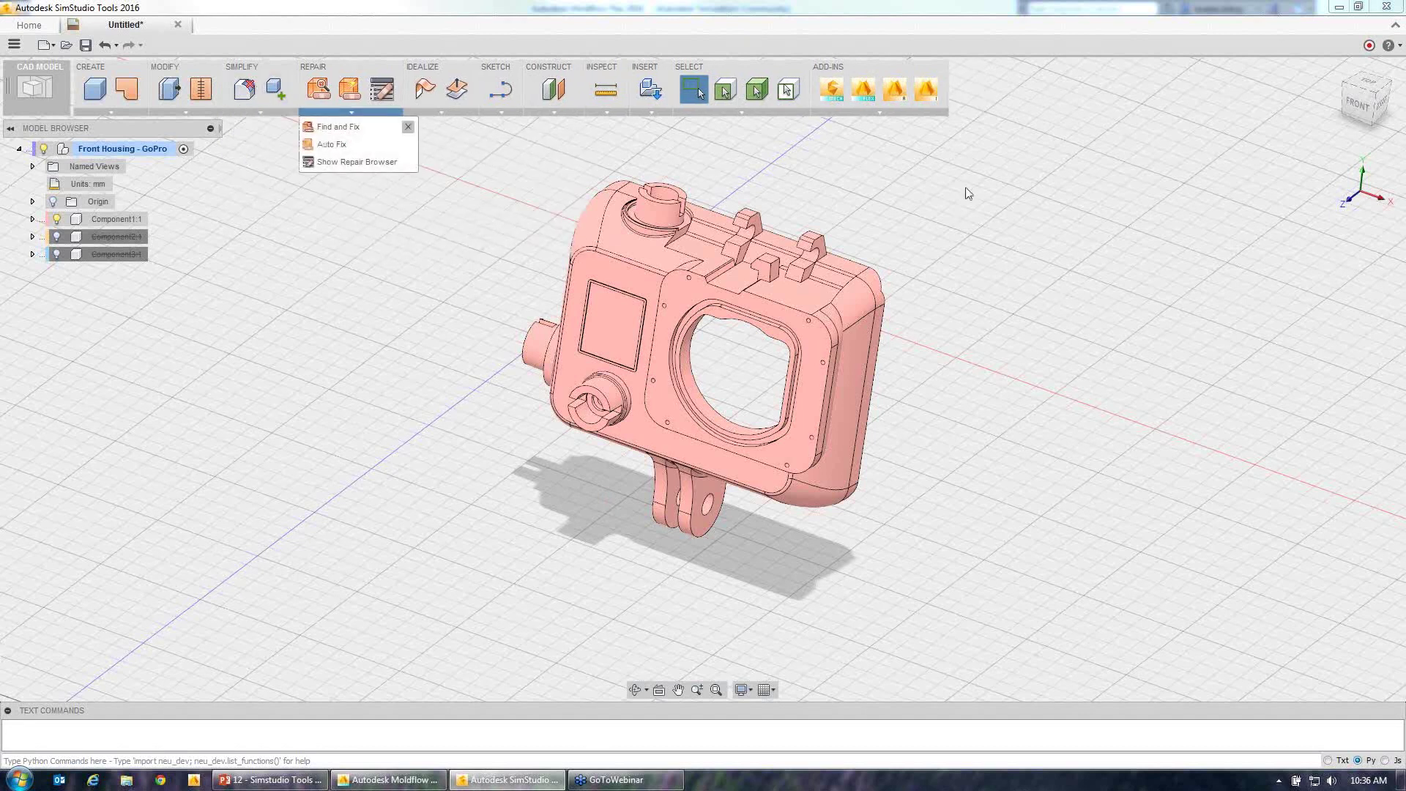
mouse_move(260, 112)
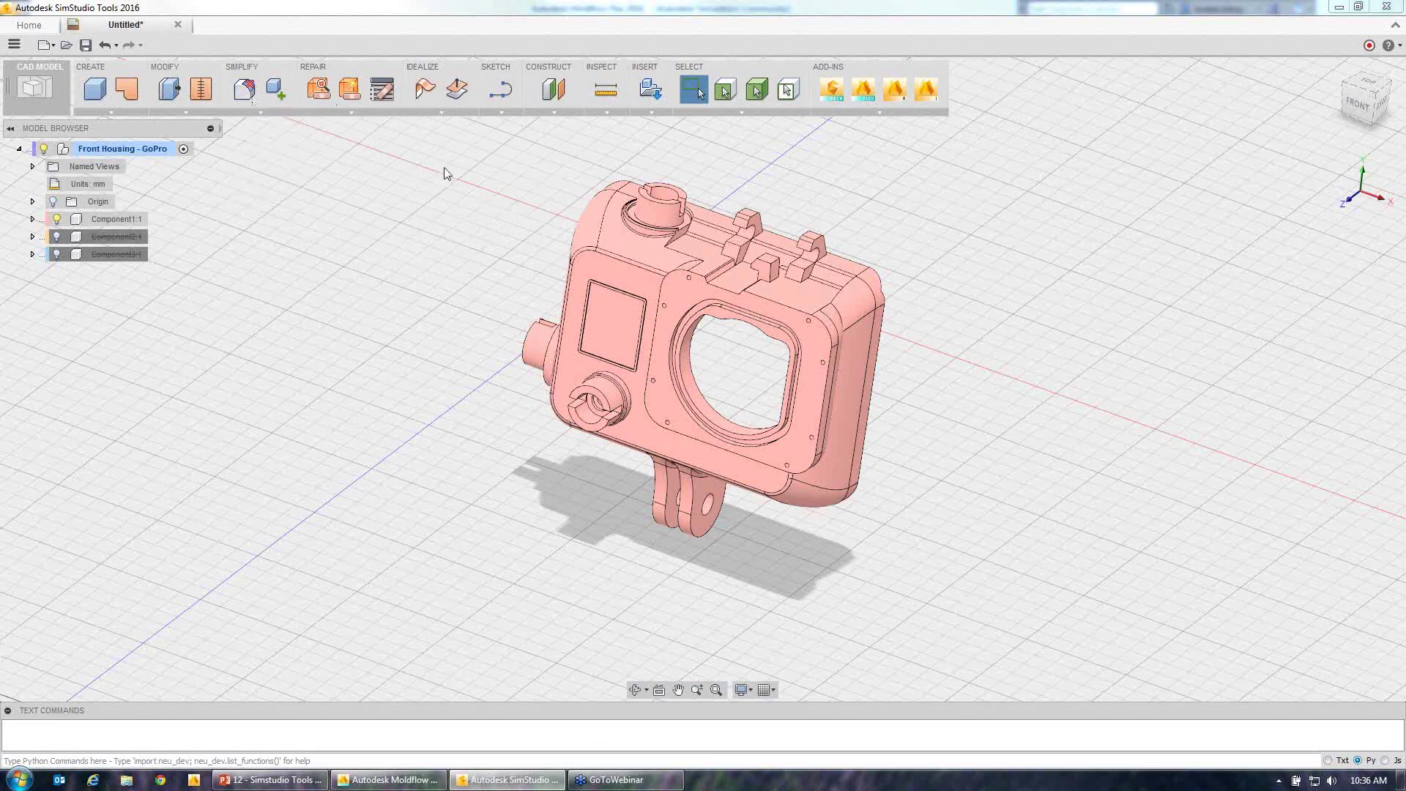
- Send the housing to Moldflow Flex, saving the document as GoPro Test and importing it into a new project named SimStudio Test
click(866, 94)
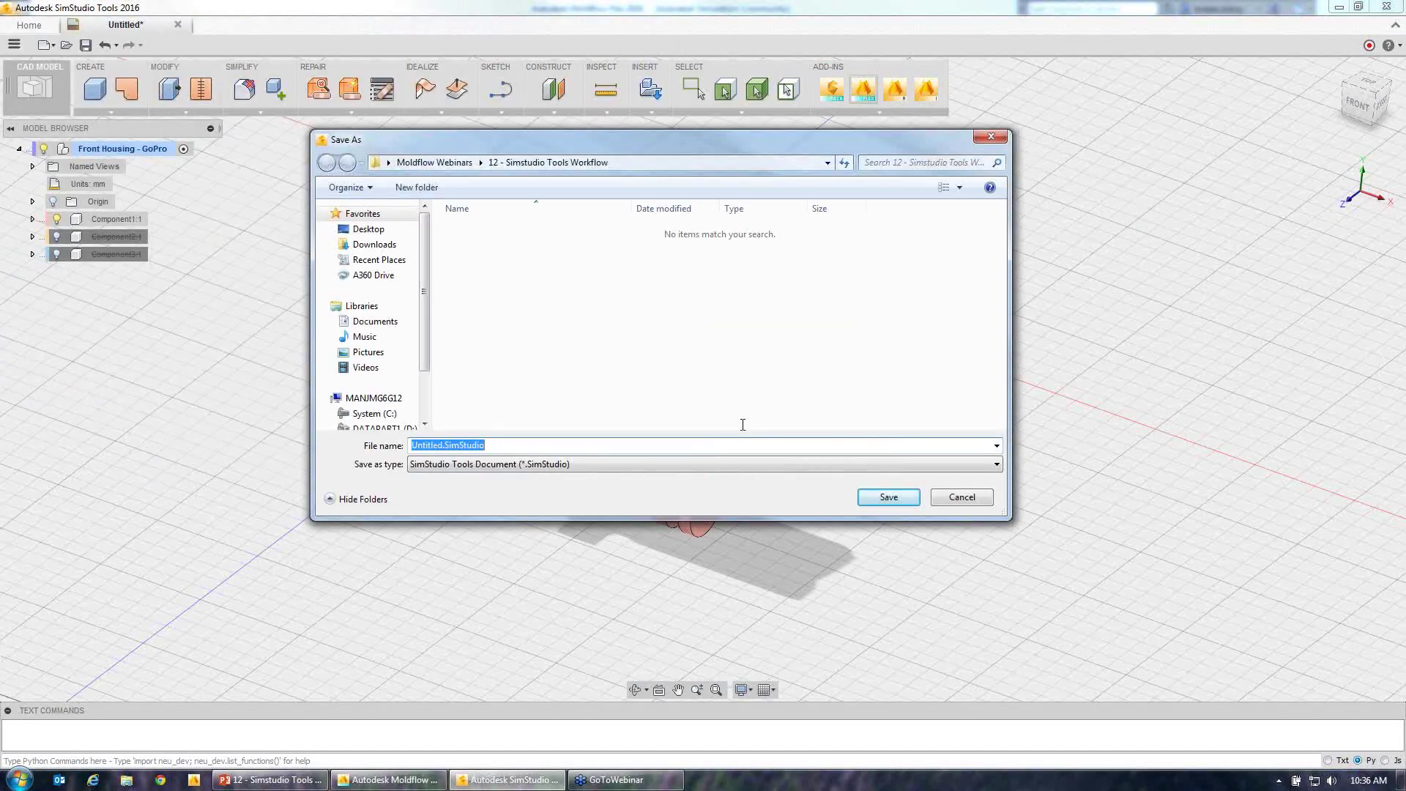
text(GoPro Test)
click(915, 496)
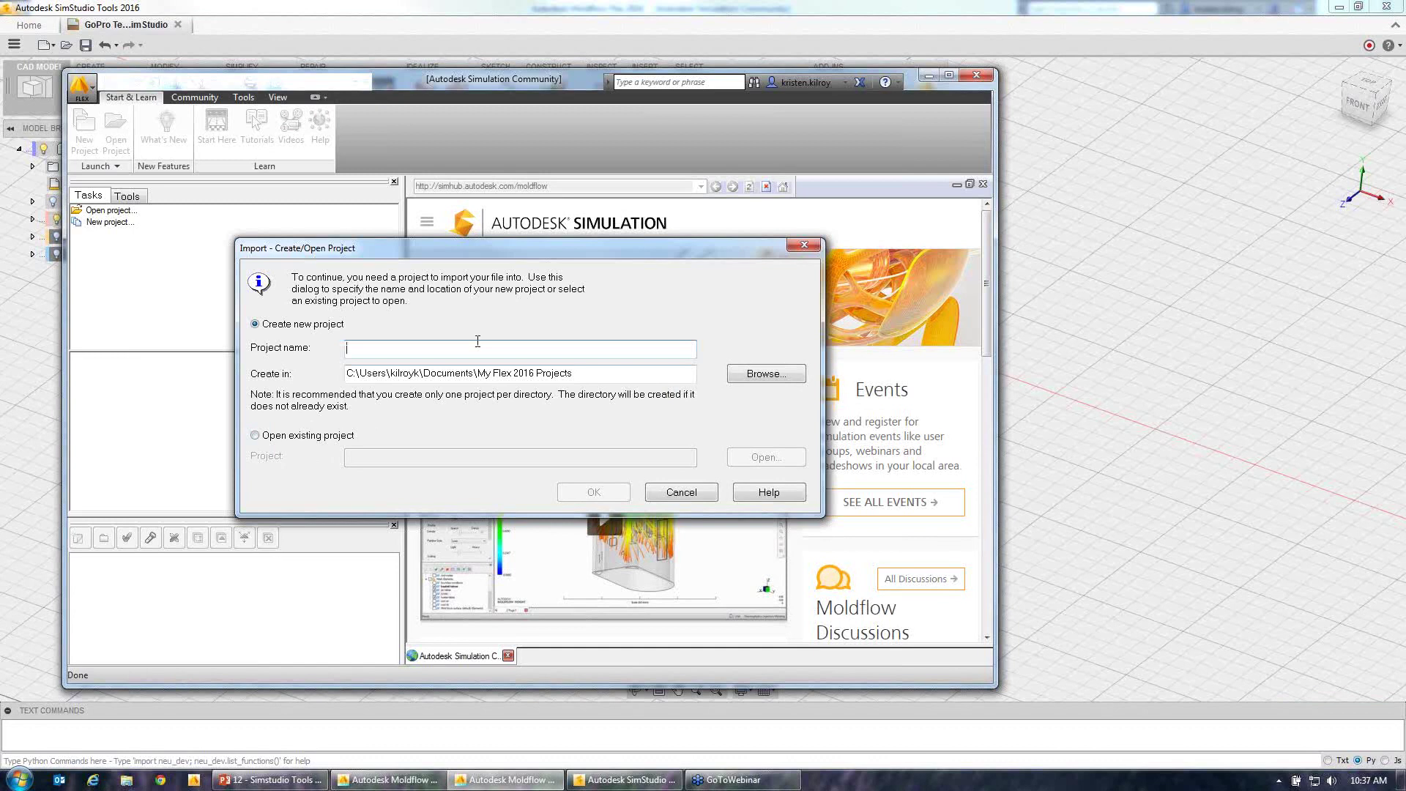
text(SimStudio Test)
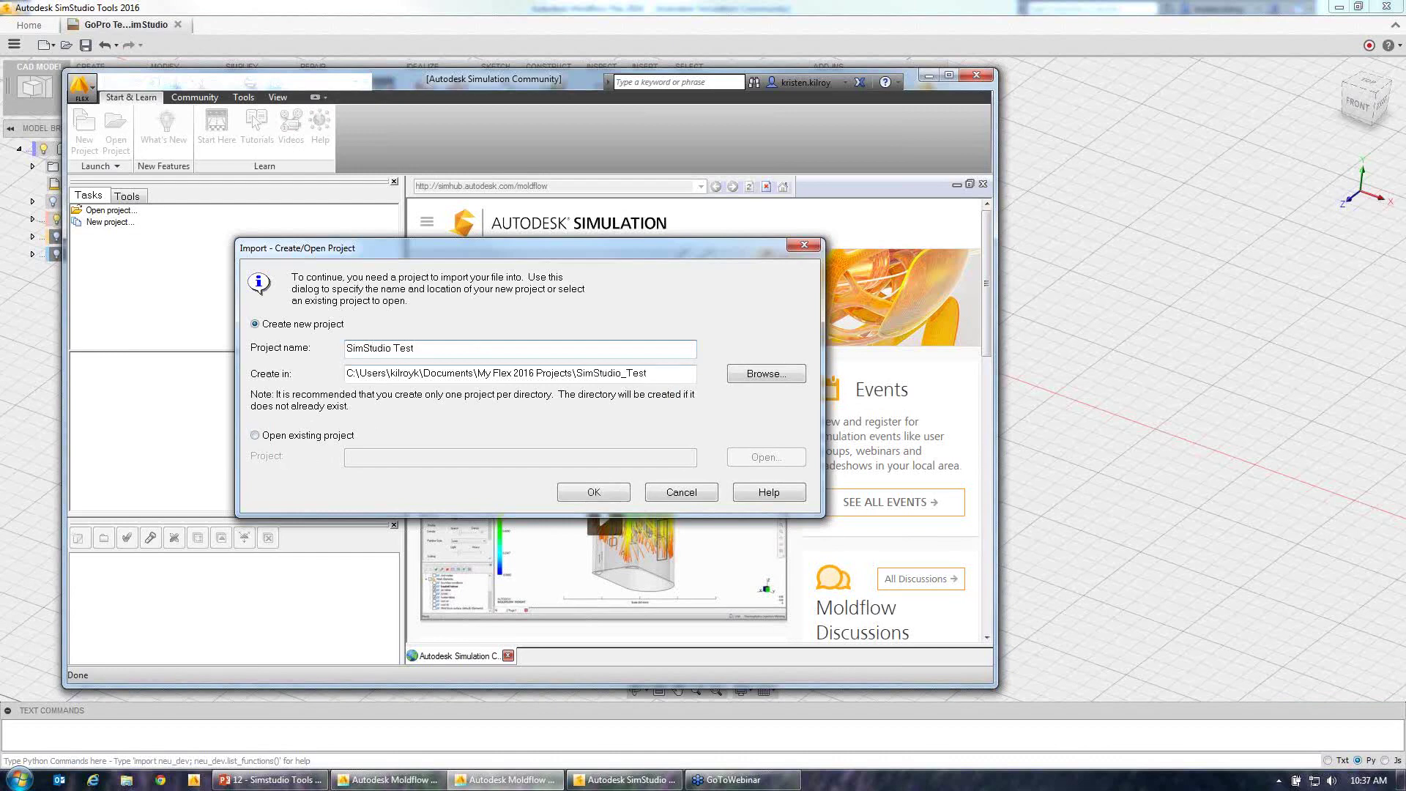
click(619, 498)
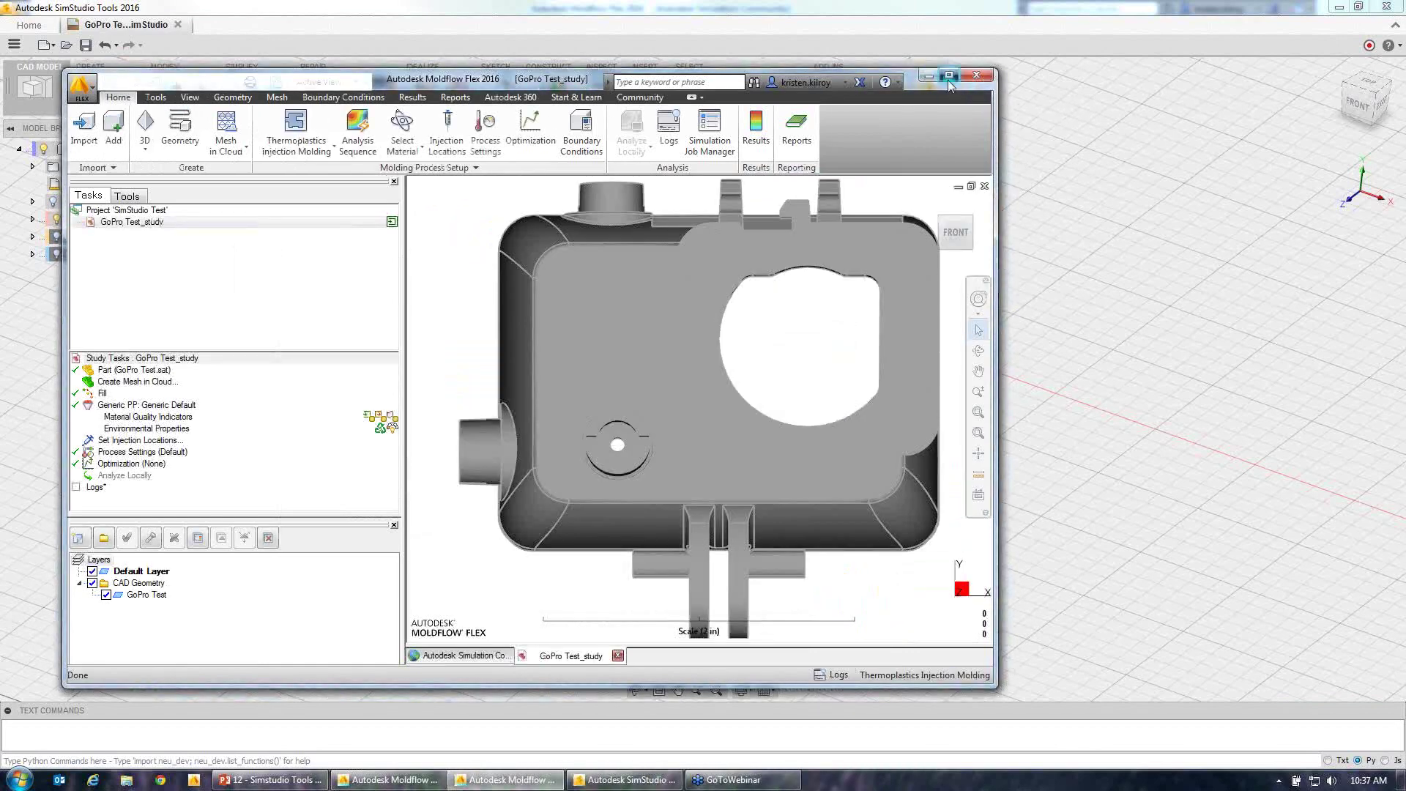
- Maximise Moldflow Flex and examine the imported GoPro Test housing from several angles
click(947, 79)
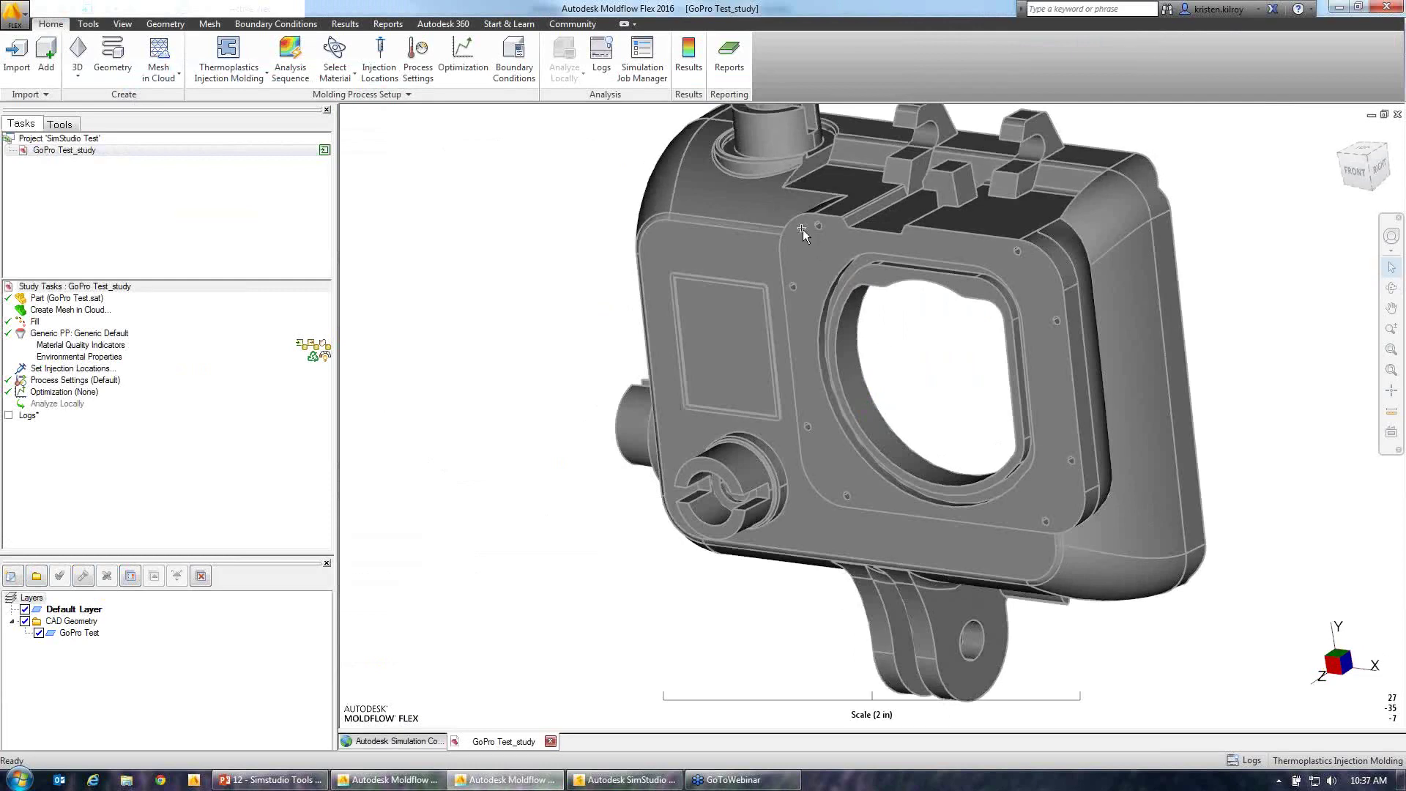
mouse_move(810, 240)
middle_down()
mouse_move(835, 359)
mouse_move(765, 159)
middle_up()
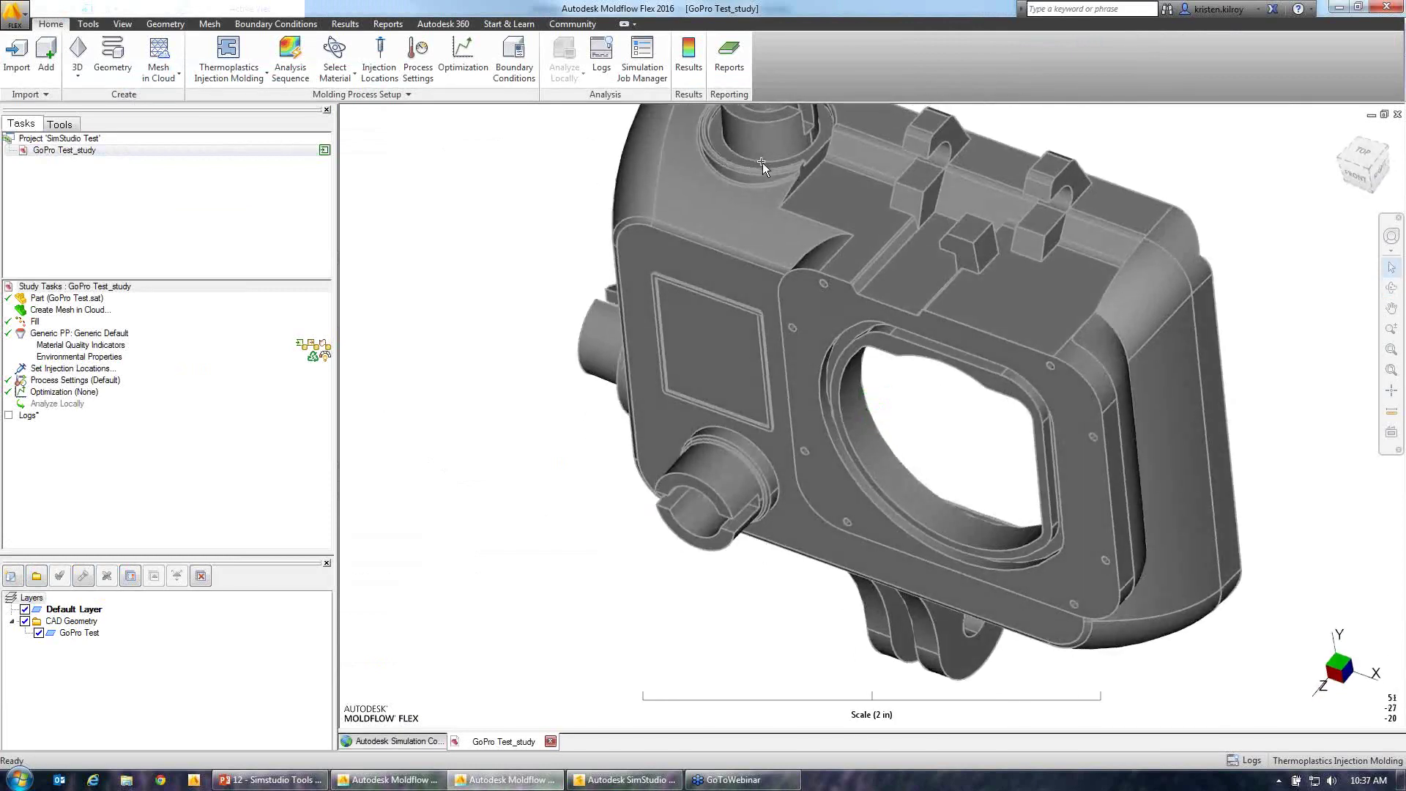
middle_drag(600, 463, 924, 447)
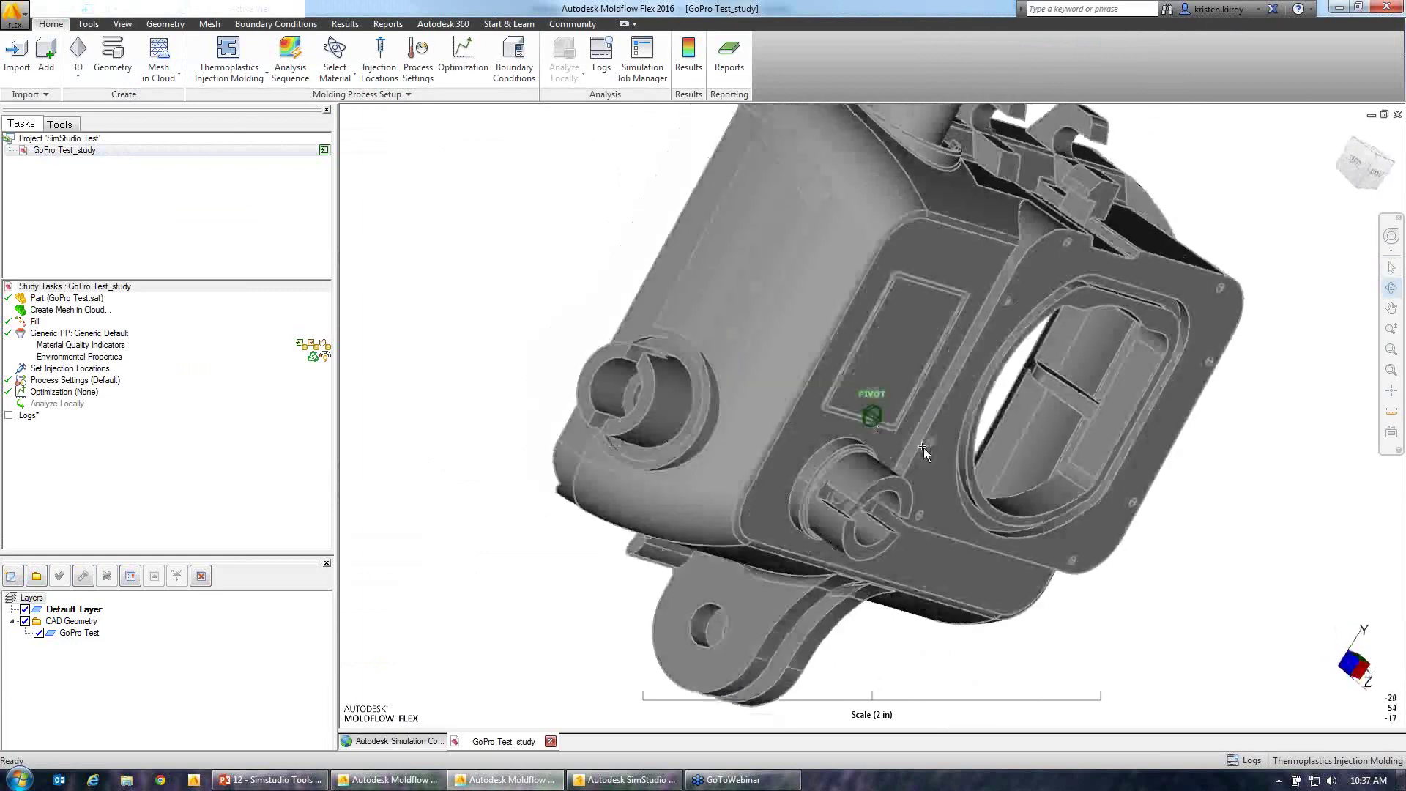
middle_drag(1033, 402, 643, 457)
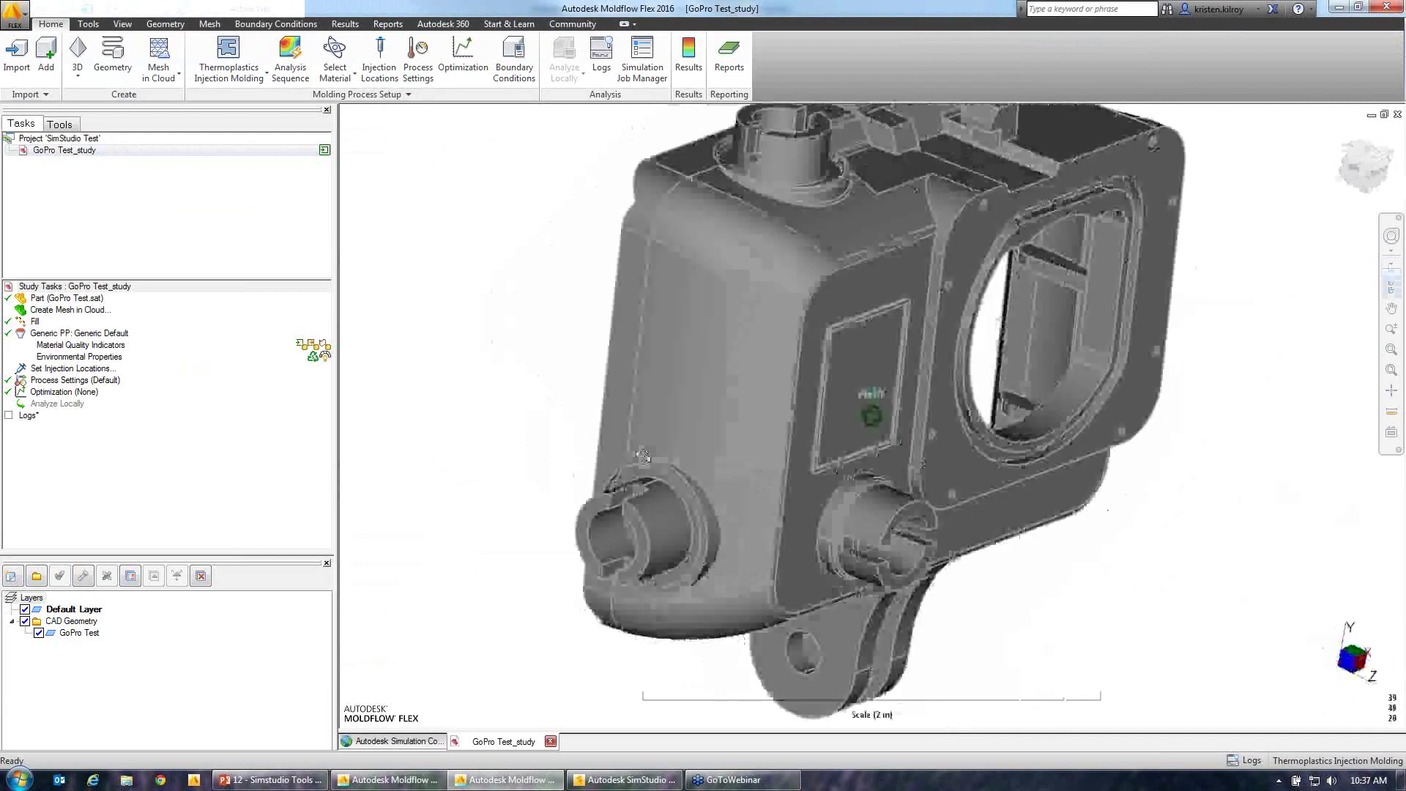
- Examine the part import dialog and the mesh generation settings, closing both without applying anything
double_click(44, 299)
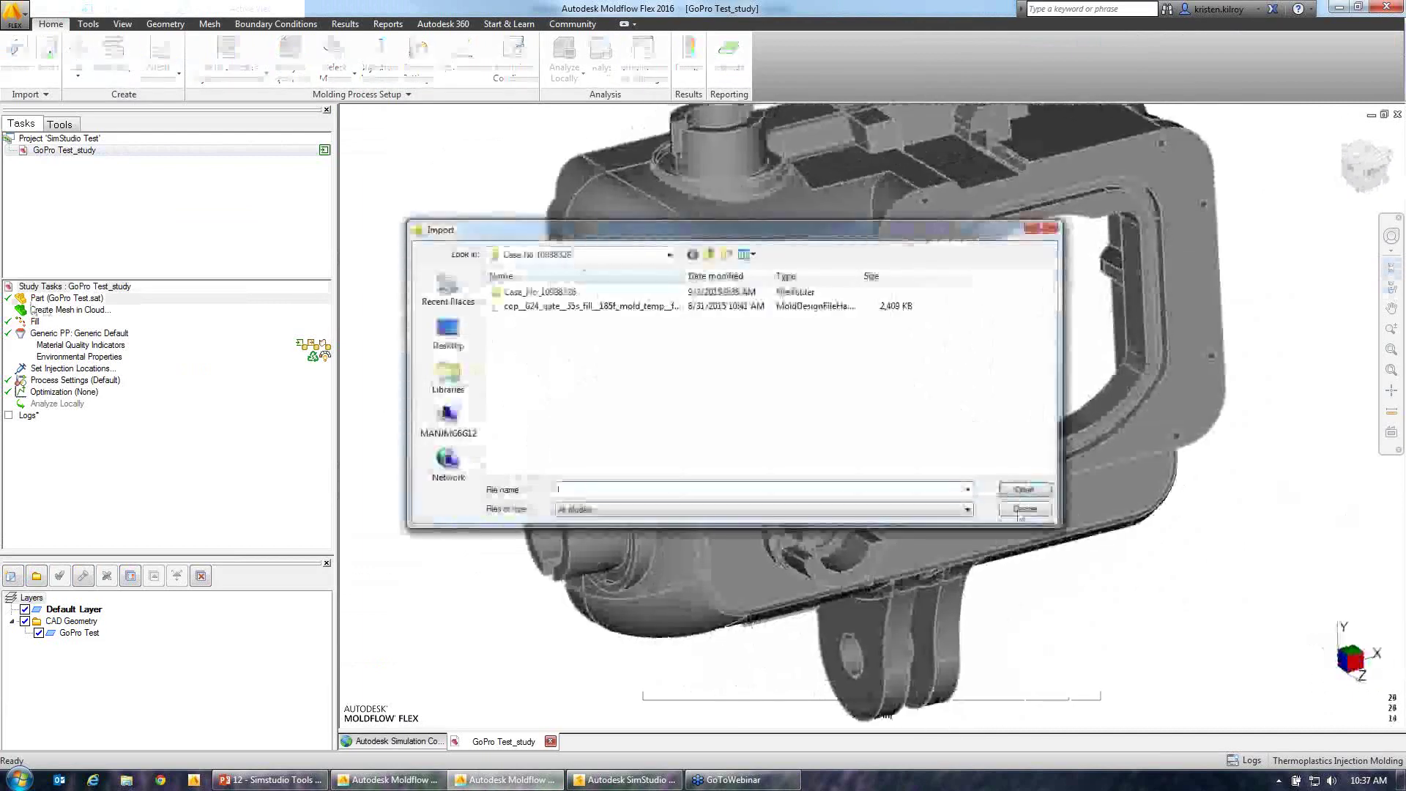
click(1025, 509)
double_click(70, 310)
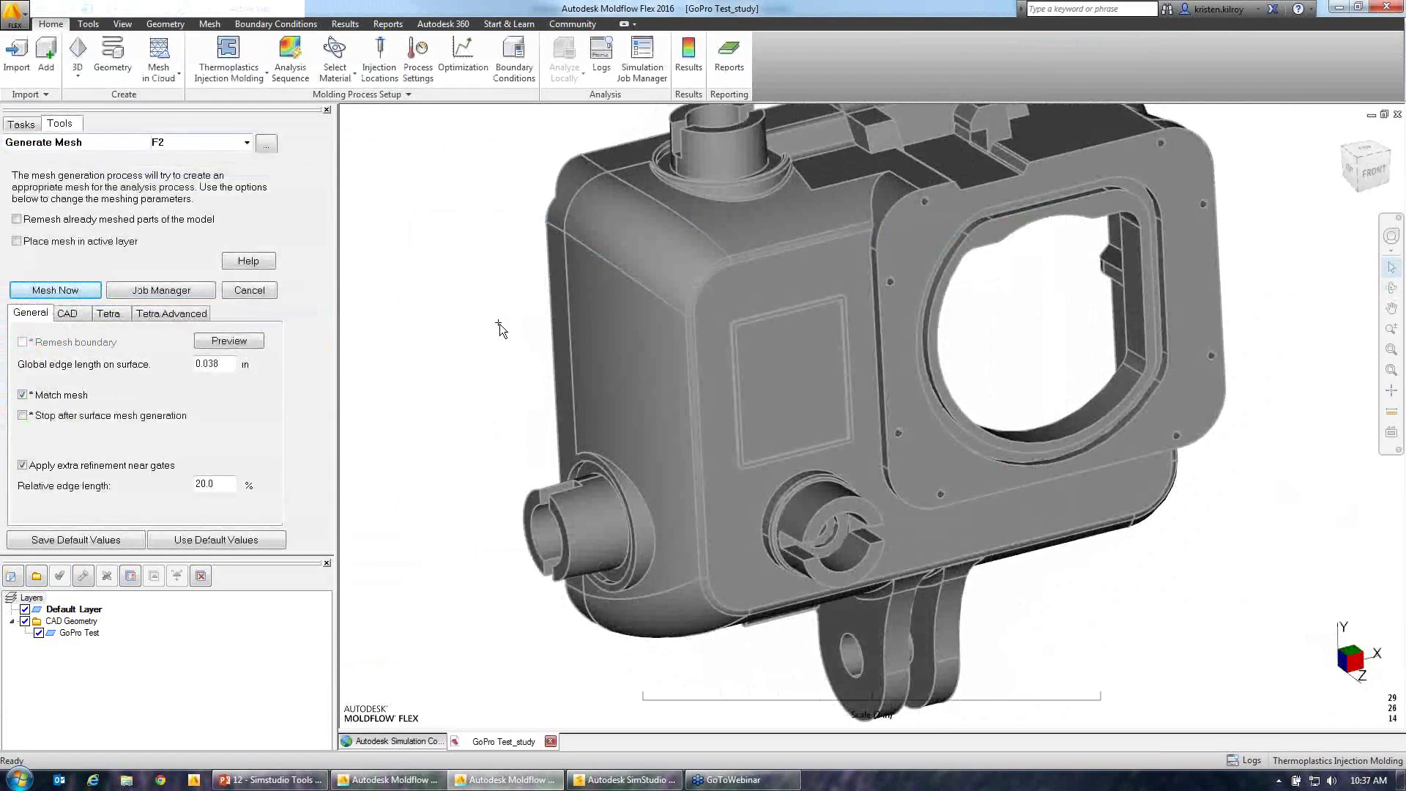
click(249, 292)
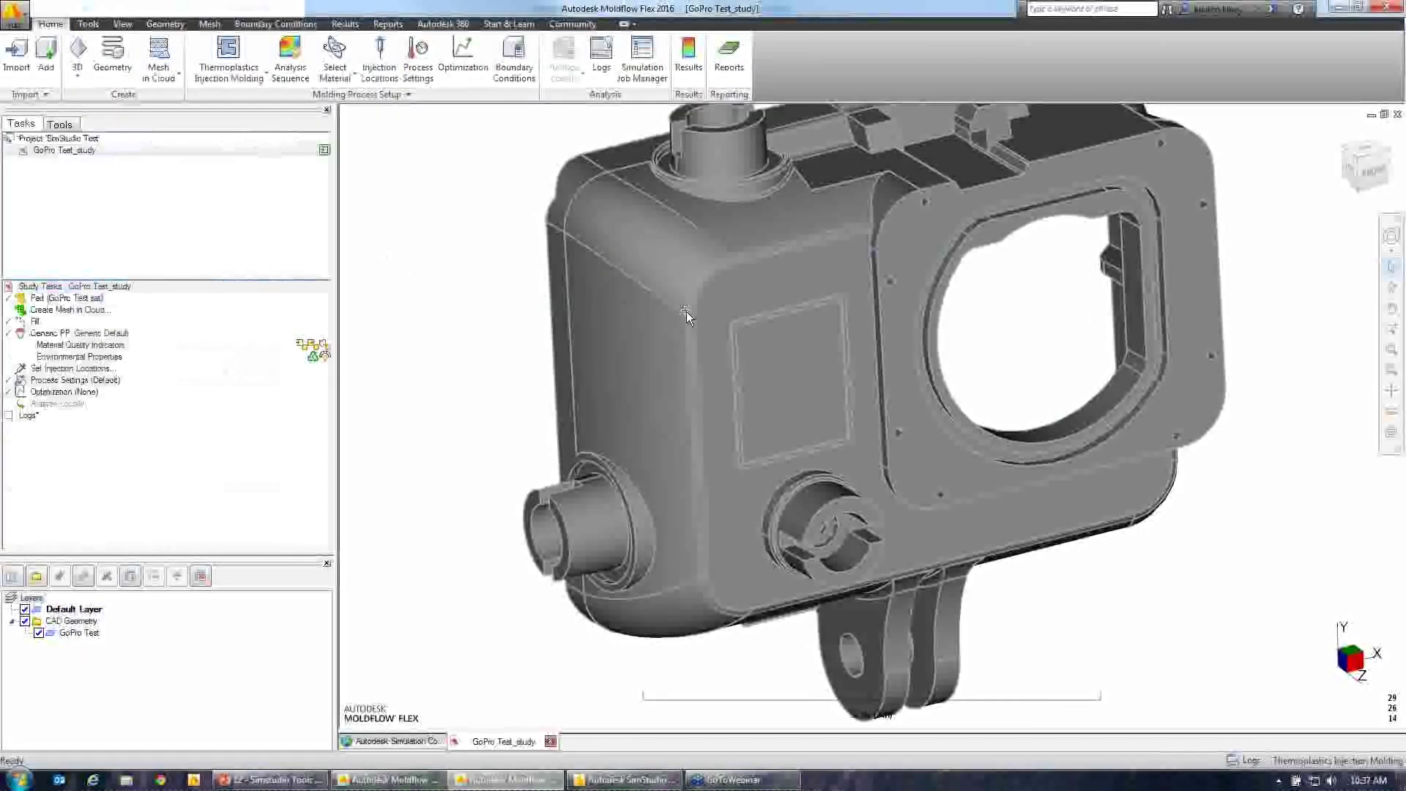
- Send the housing body BD1 to Autodesk SimStudio Tools for modification and dismiss the tip
middle_drag(891, 441, 837, 438)
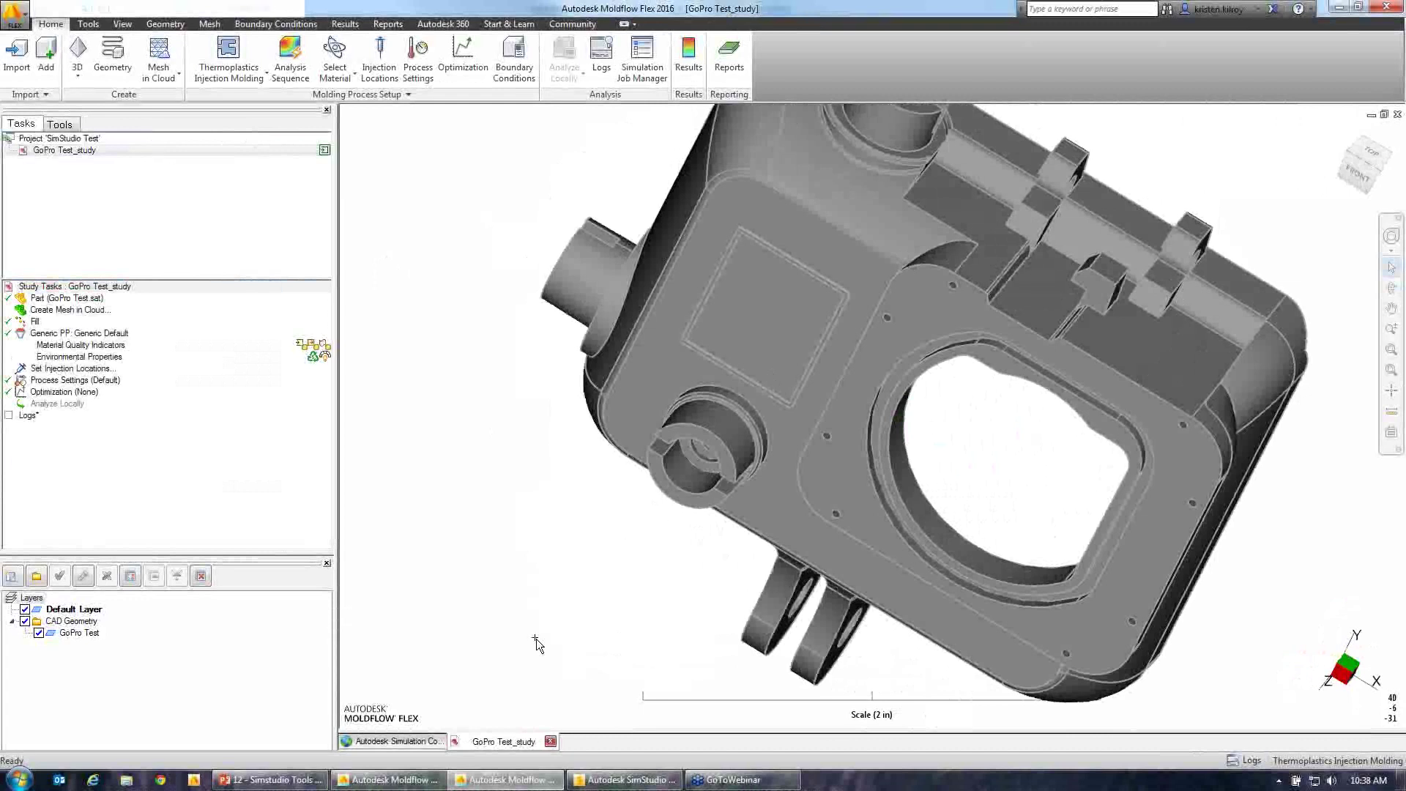
middle_drag(827, 228, 941, 216)
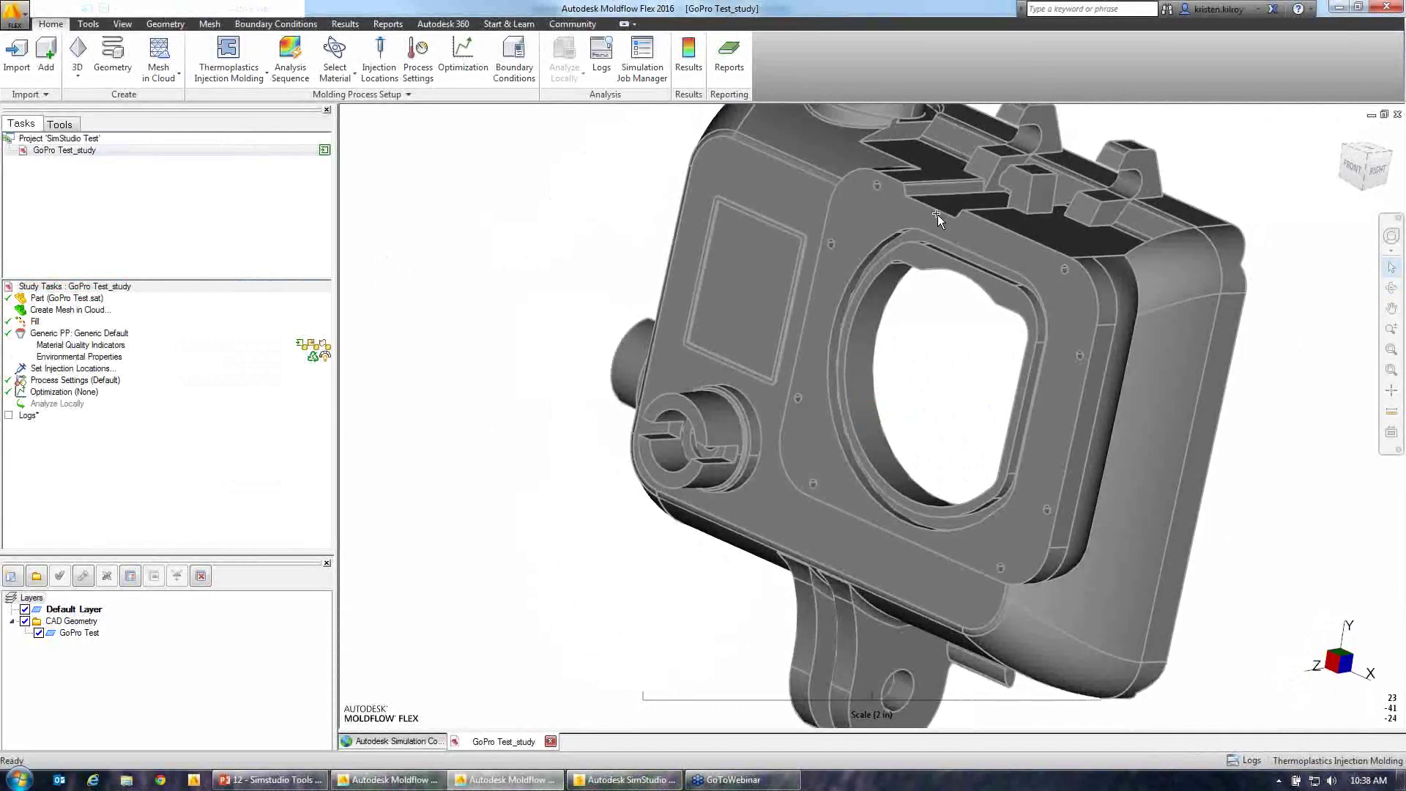
mouse_move(993, 220)
middle_down()
mouse_move(996, 232)
mouse_move(769, 264)
middle_up()
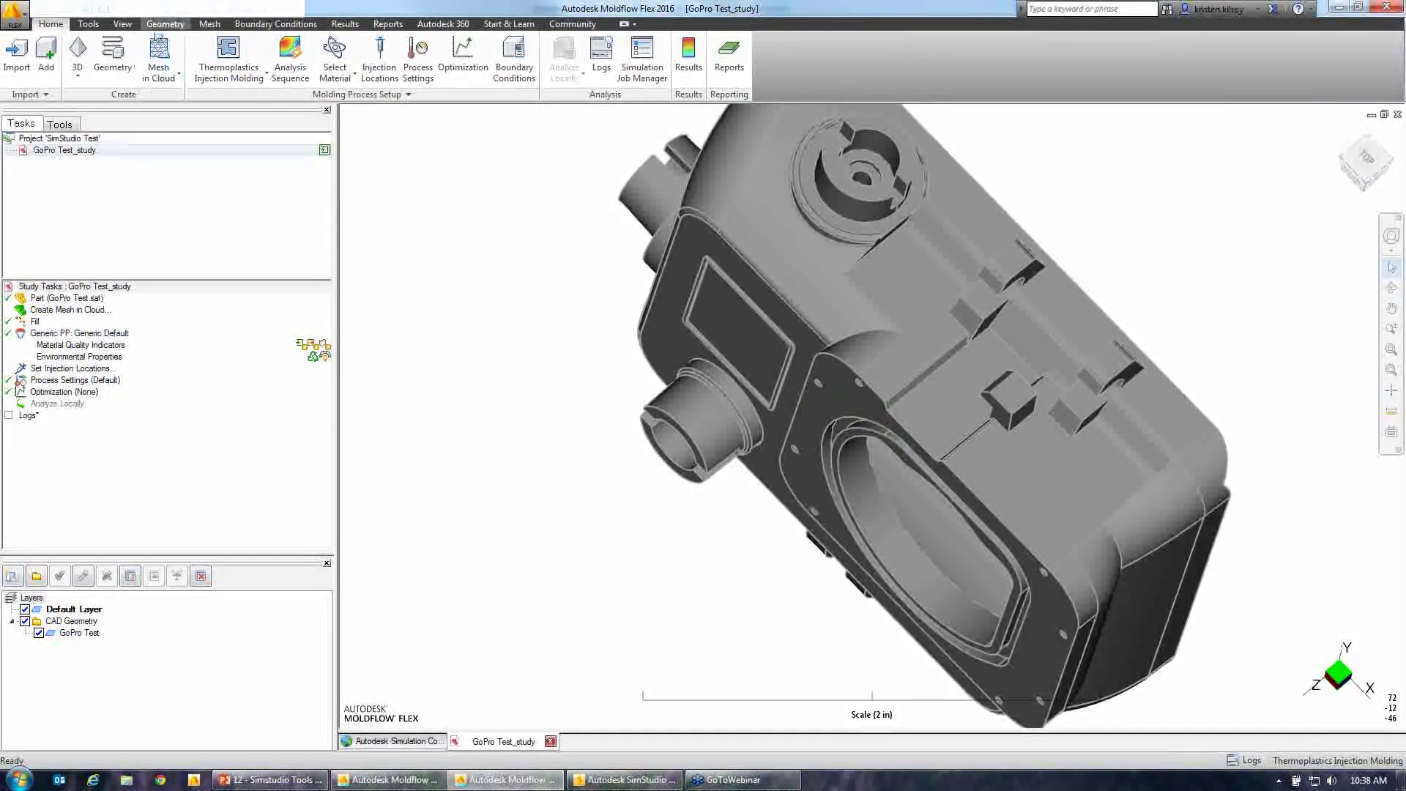
click(165, 24)
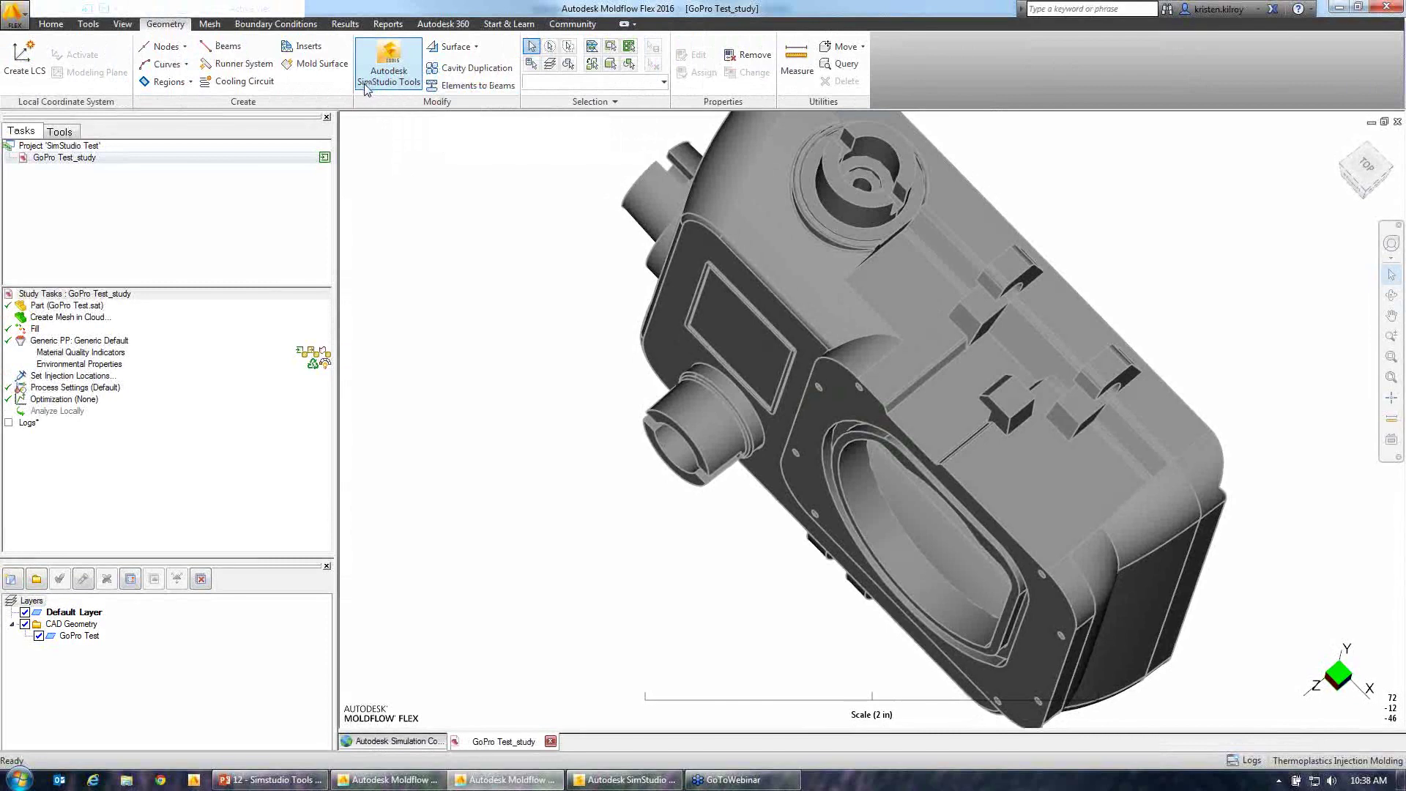
click(408, 79)
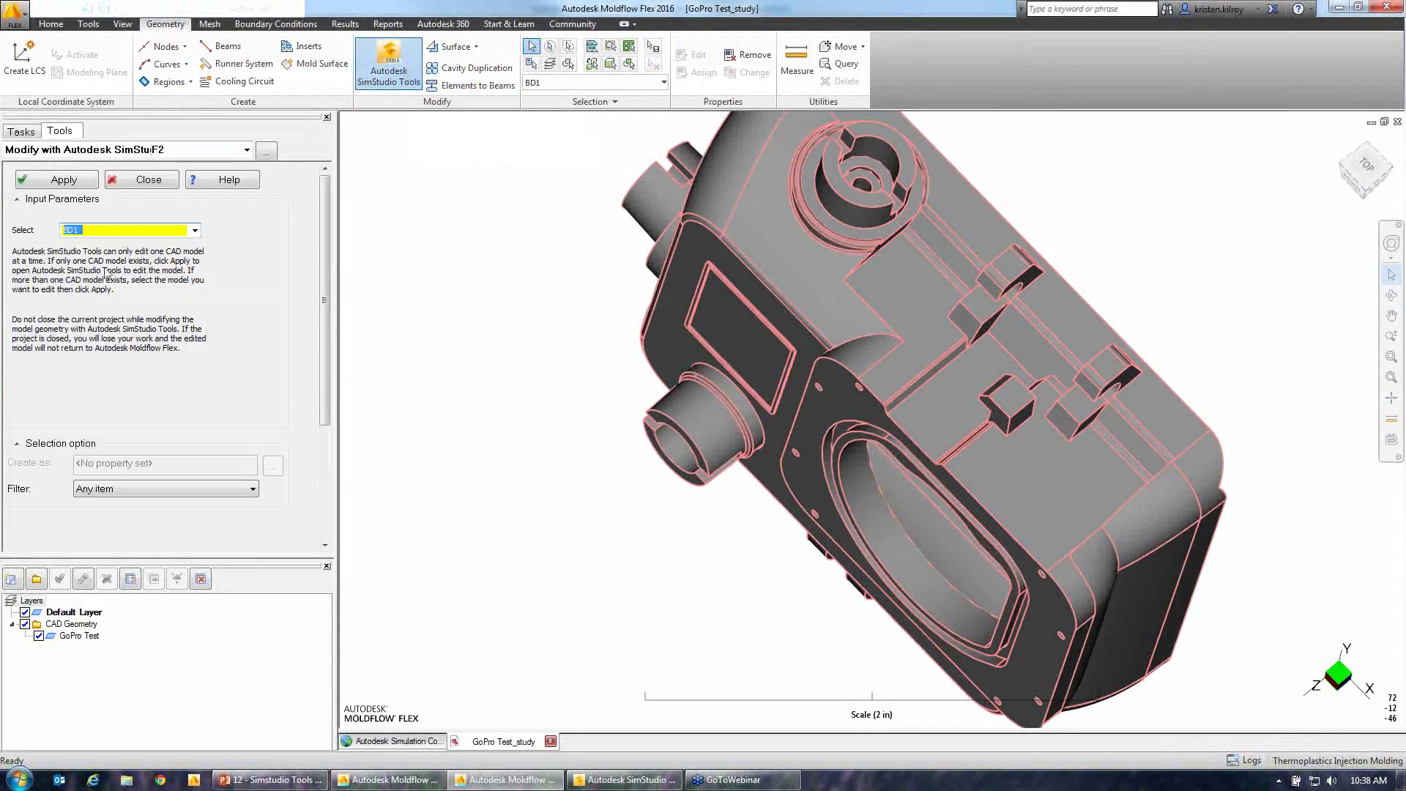
mouse_move(768, 397)
middle_down()
mouse_move(939, 244)
mouse_move(747, 410)
middle_up()
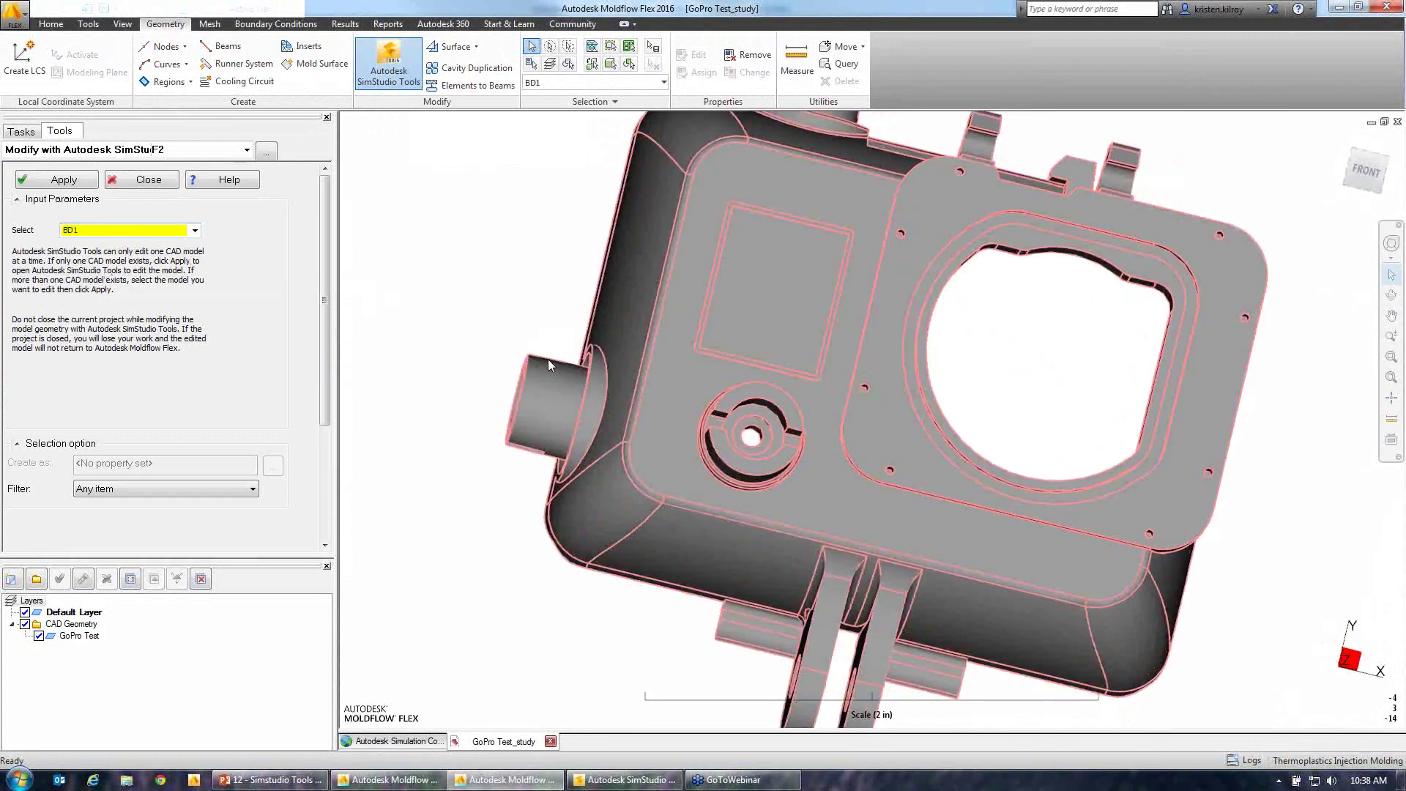
click(24, 185)
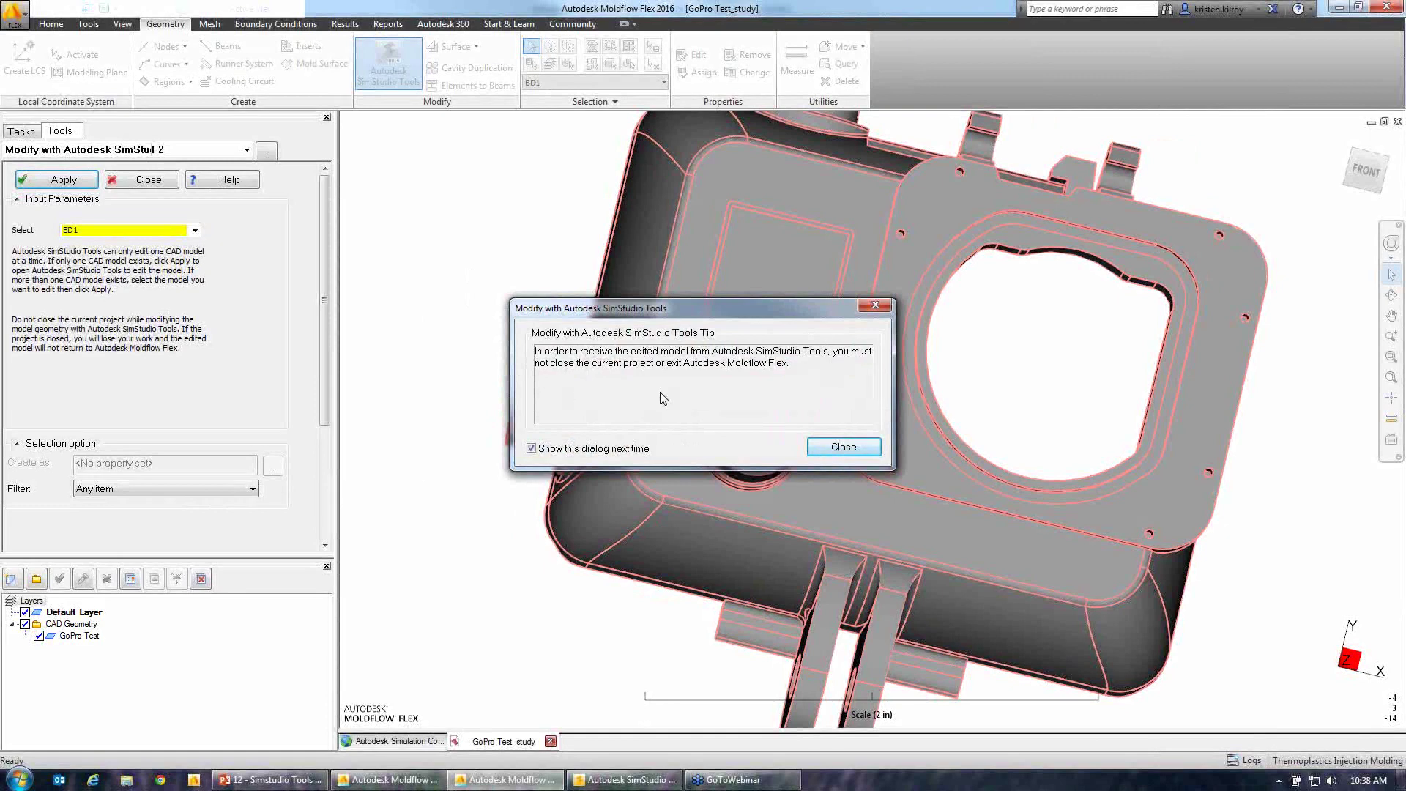
click(837, 448)
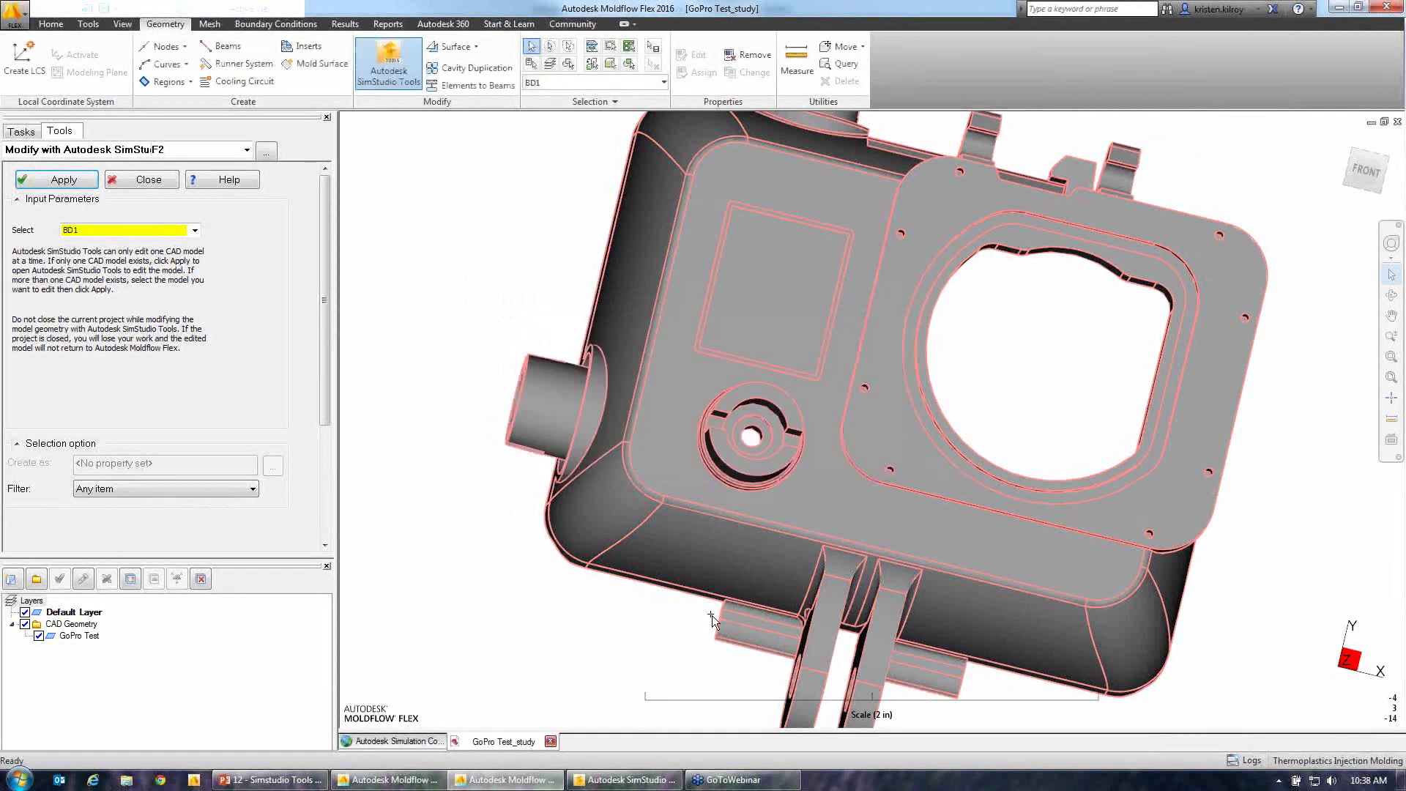
- Switch to SimStudio Tools and examine the housing and the Return to Moldflow command
mouse_move(624, 779)
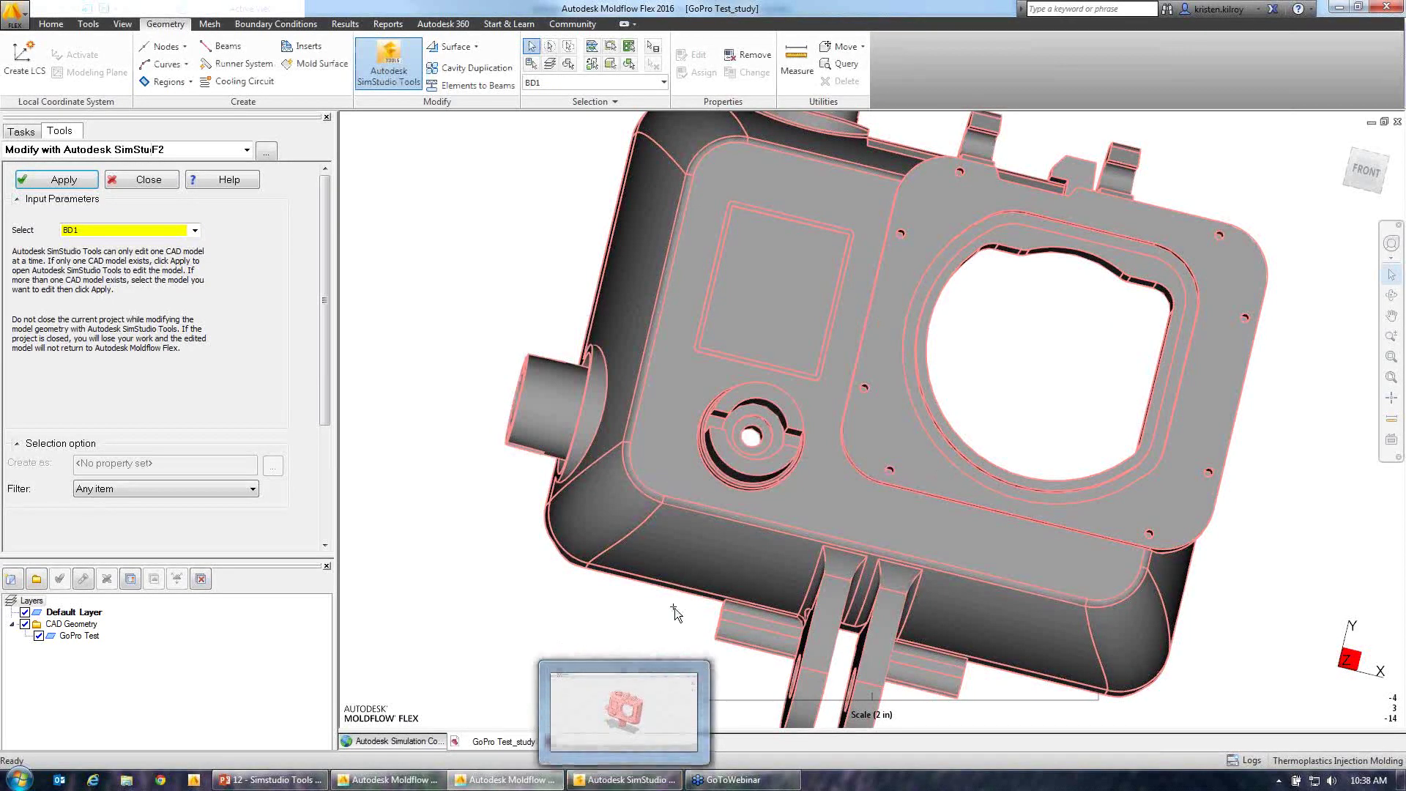
click(642, 779)
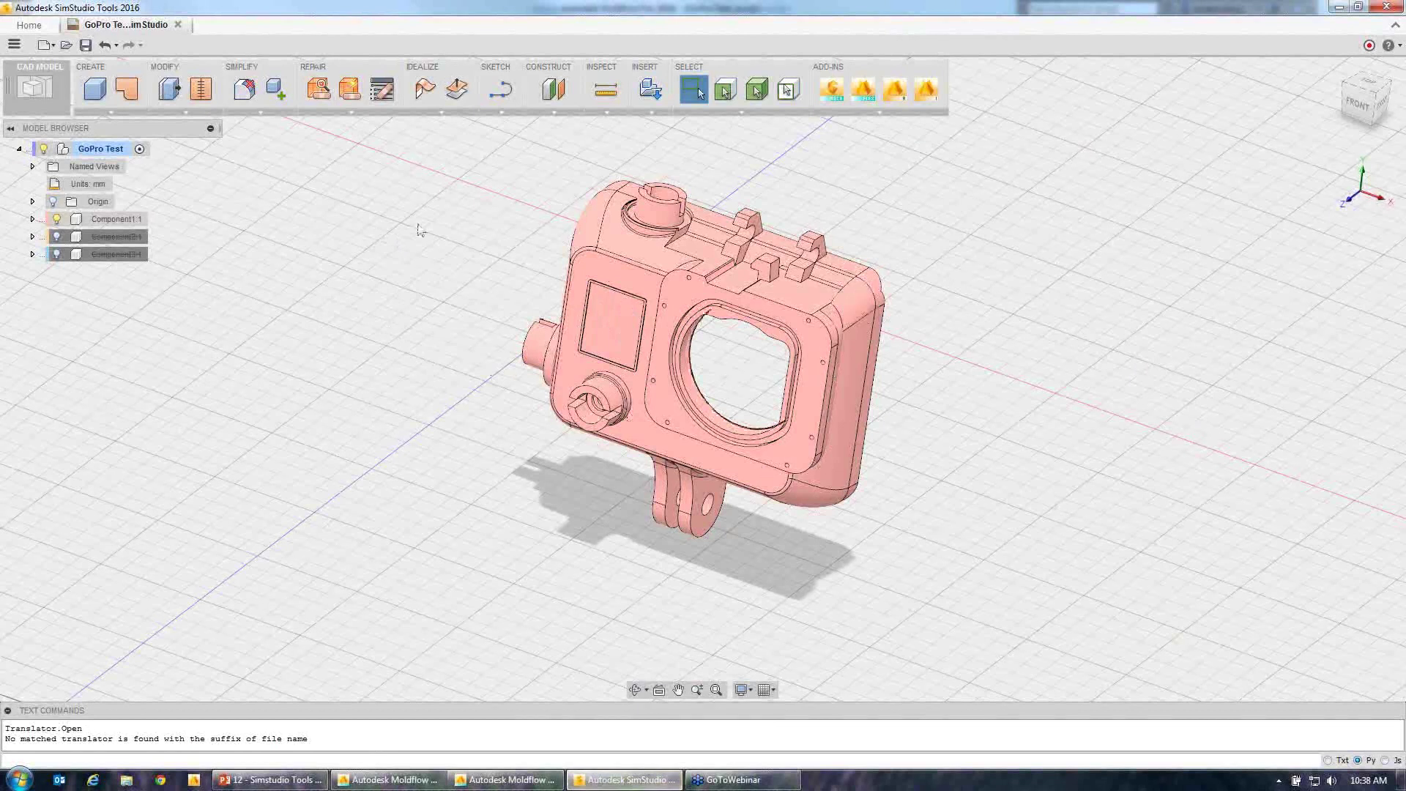
shift+middle_drag(764, 419, 1015, 285)
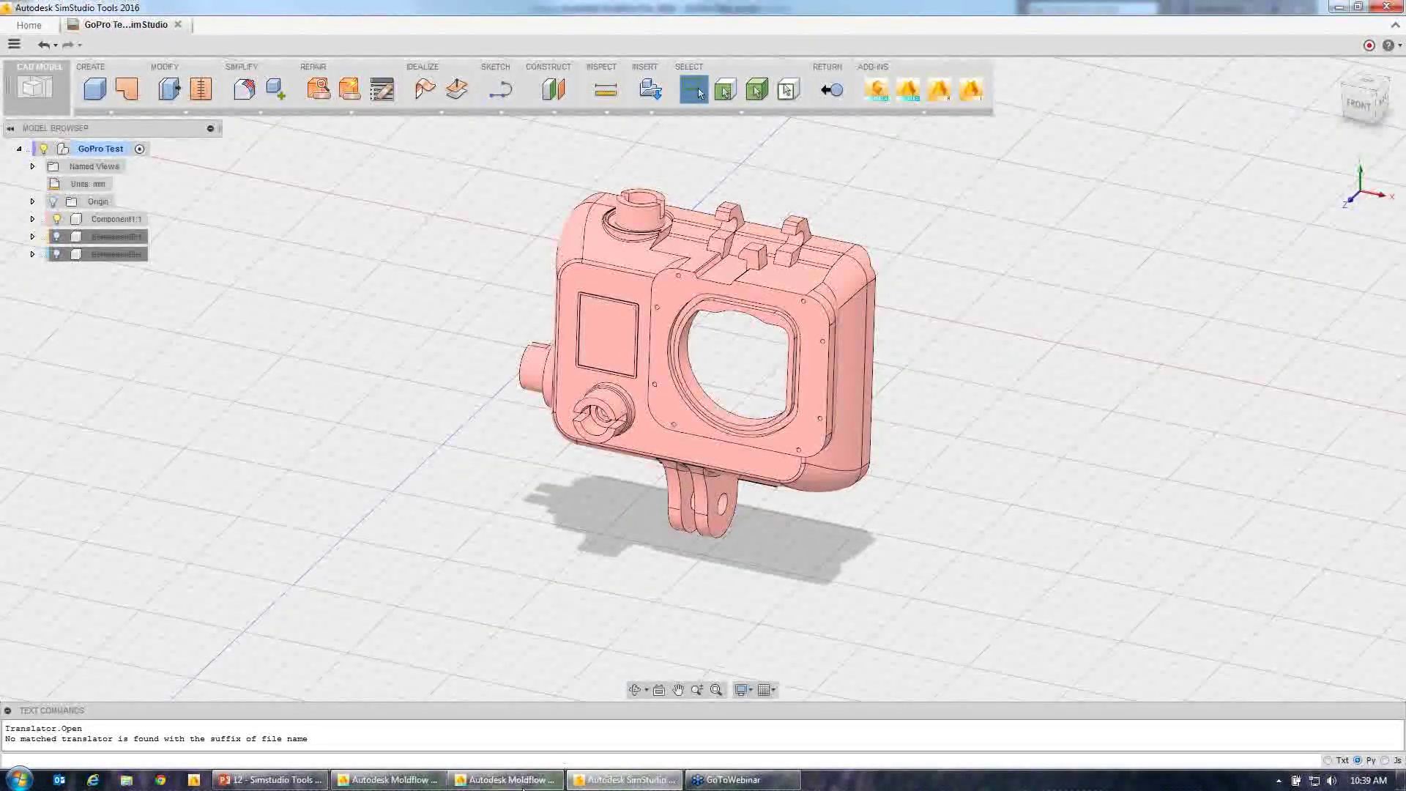
click(834, 89)
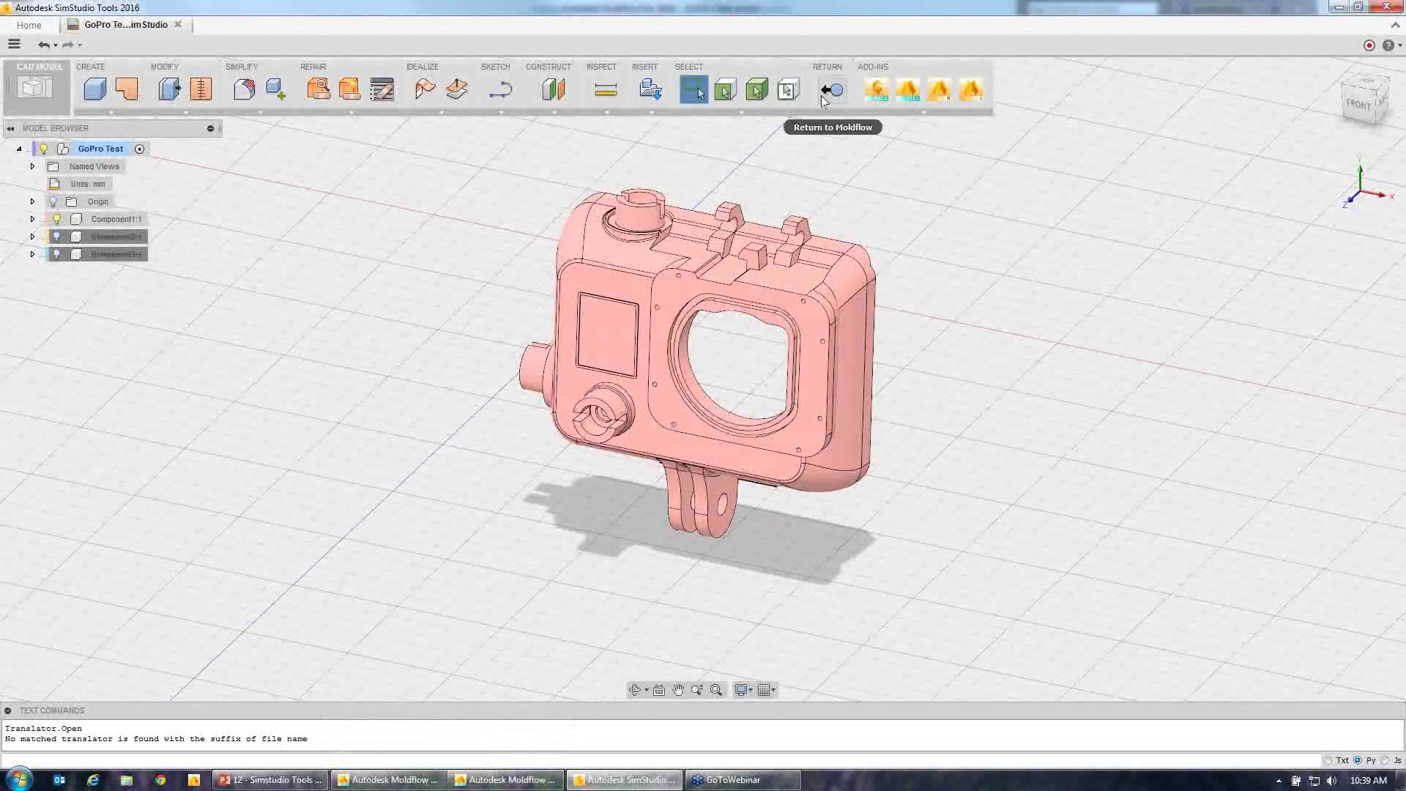
click(833, 94)
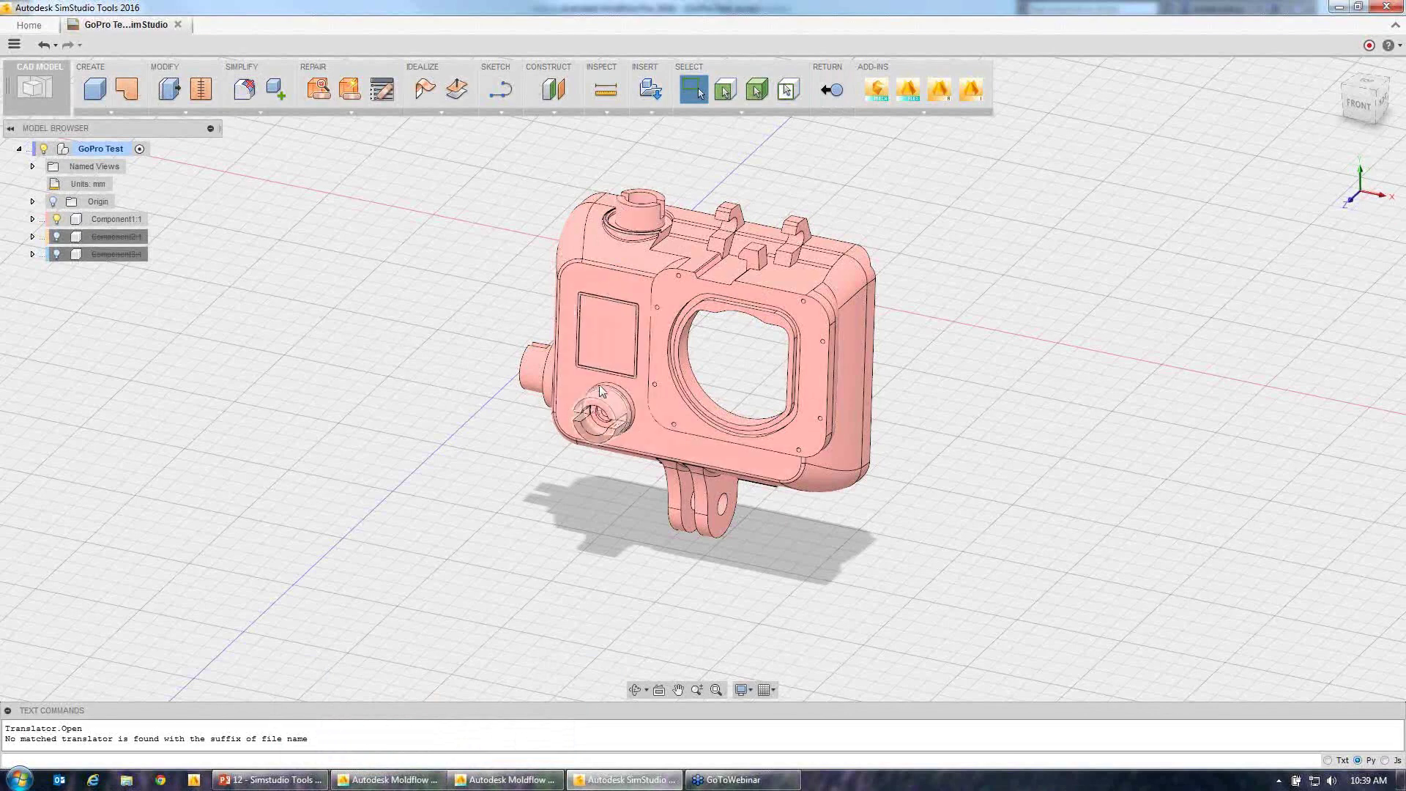
- Try to delete the rectangular panel face on the front of the housing
click(589, 359)
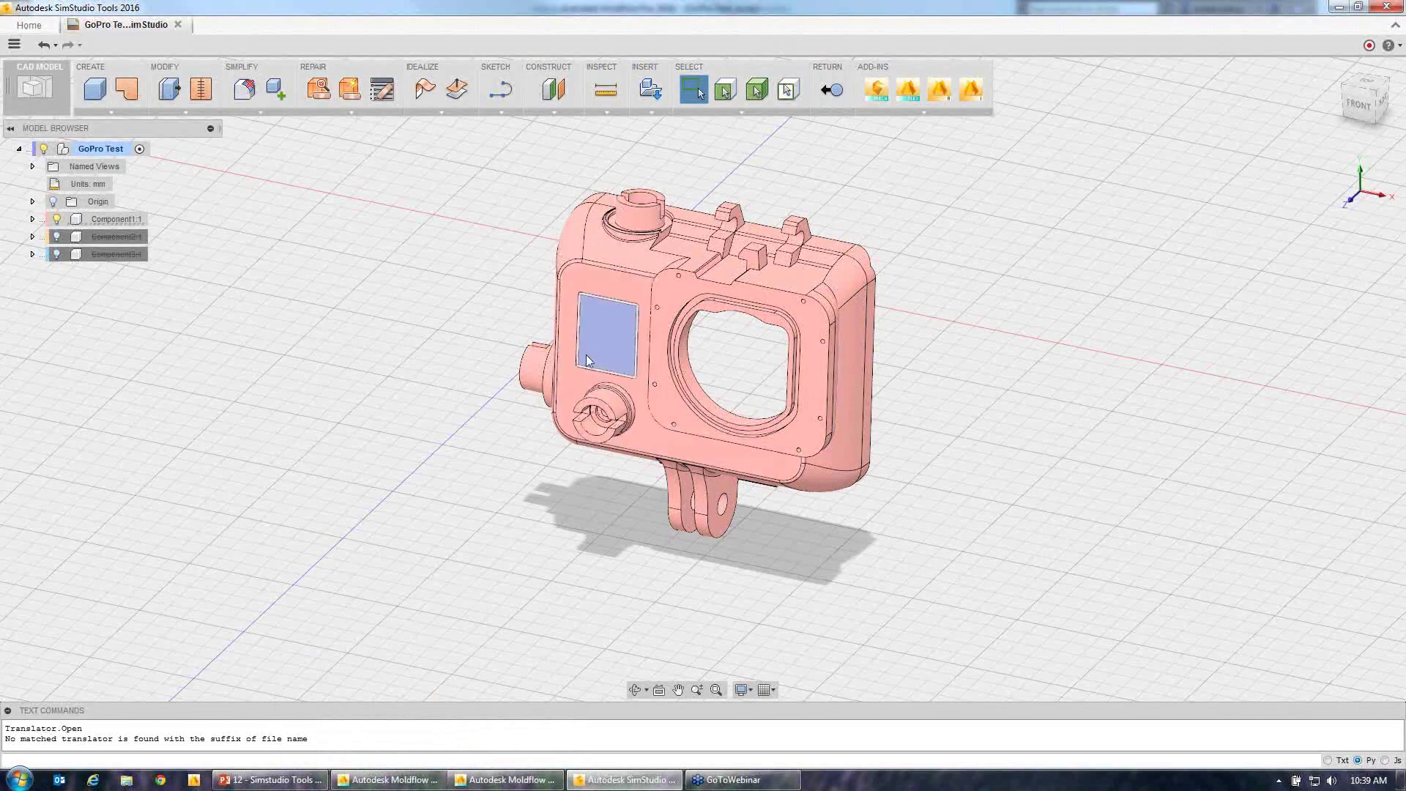
key(Delete)
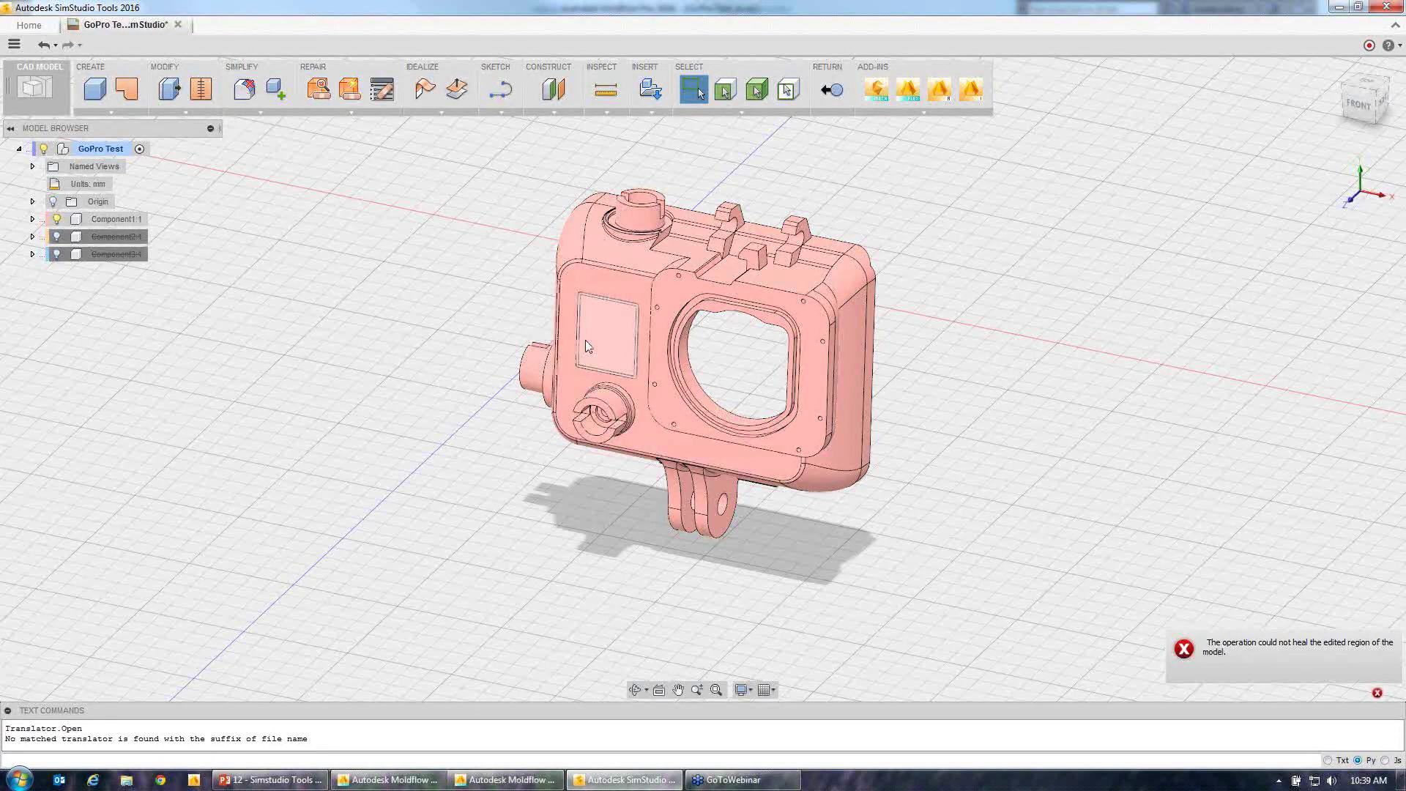
scroll(587, 346, down, 2)
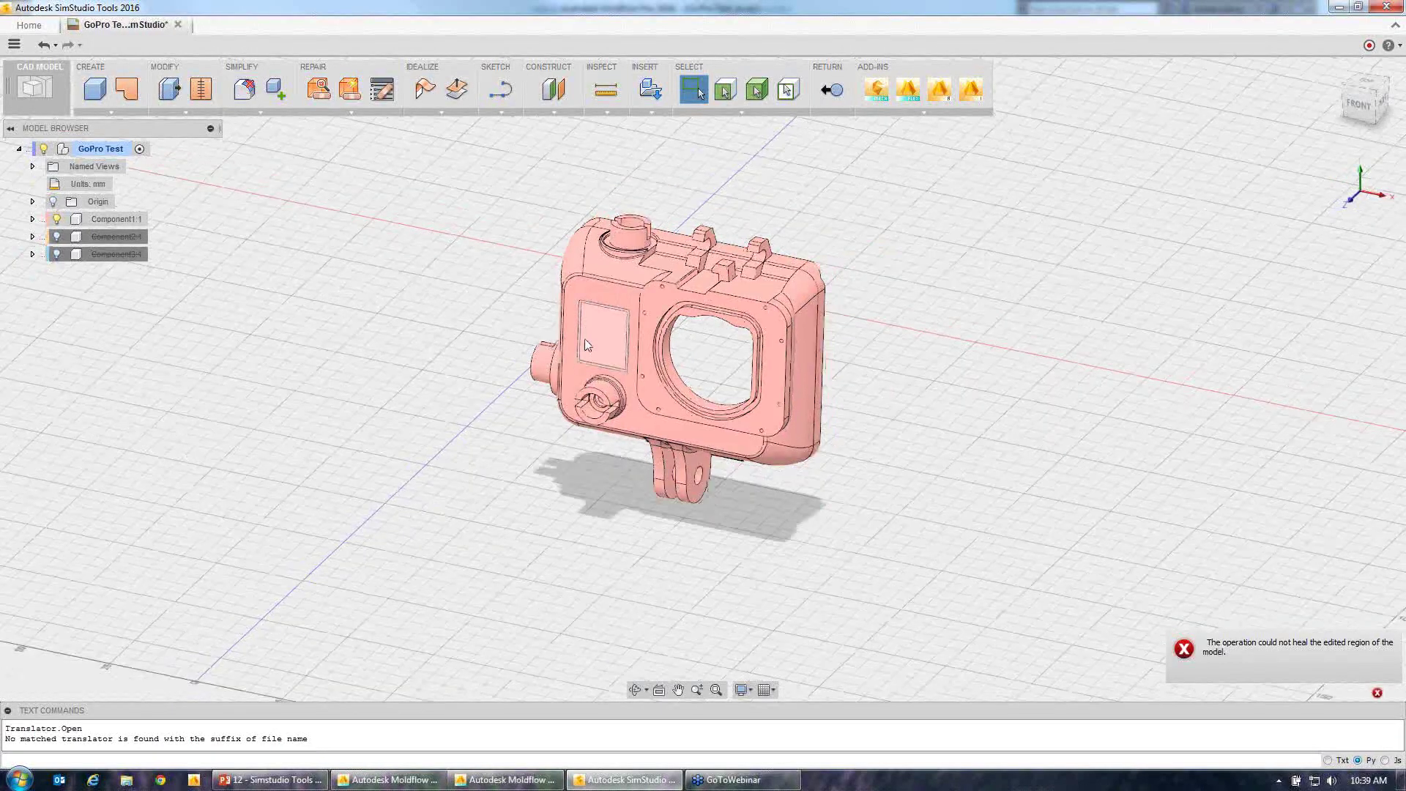
scroll(588, 346, up, 6)
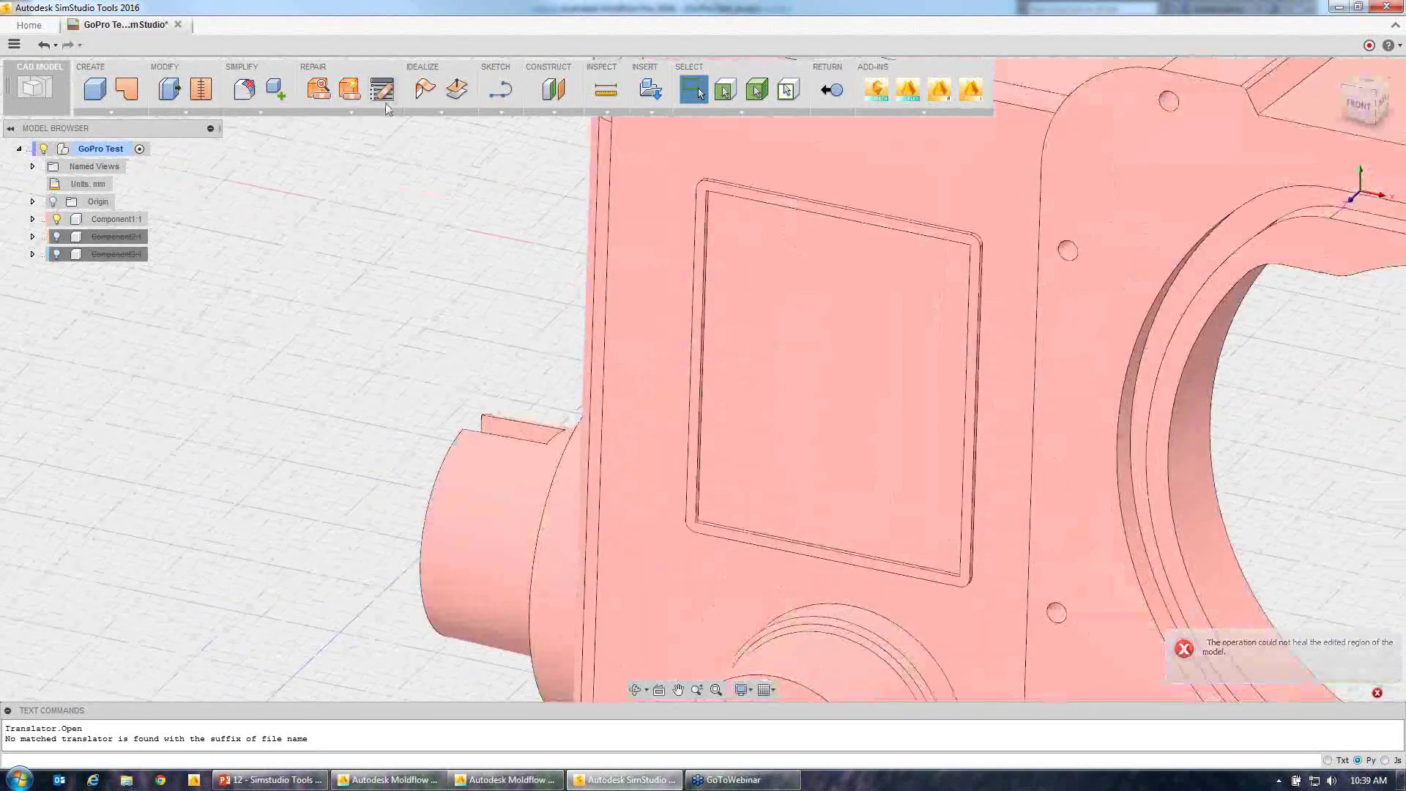
- Remove fillets from the housing with Remove Features, limiting detection to fillets and reducing the feature size
click(279, 110)
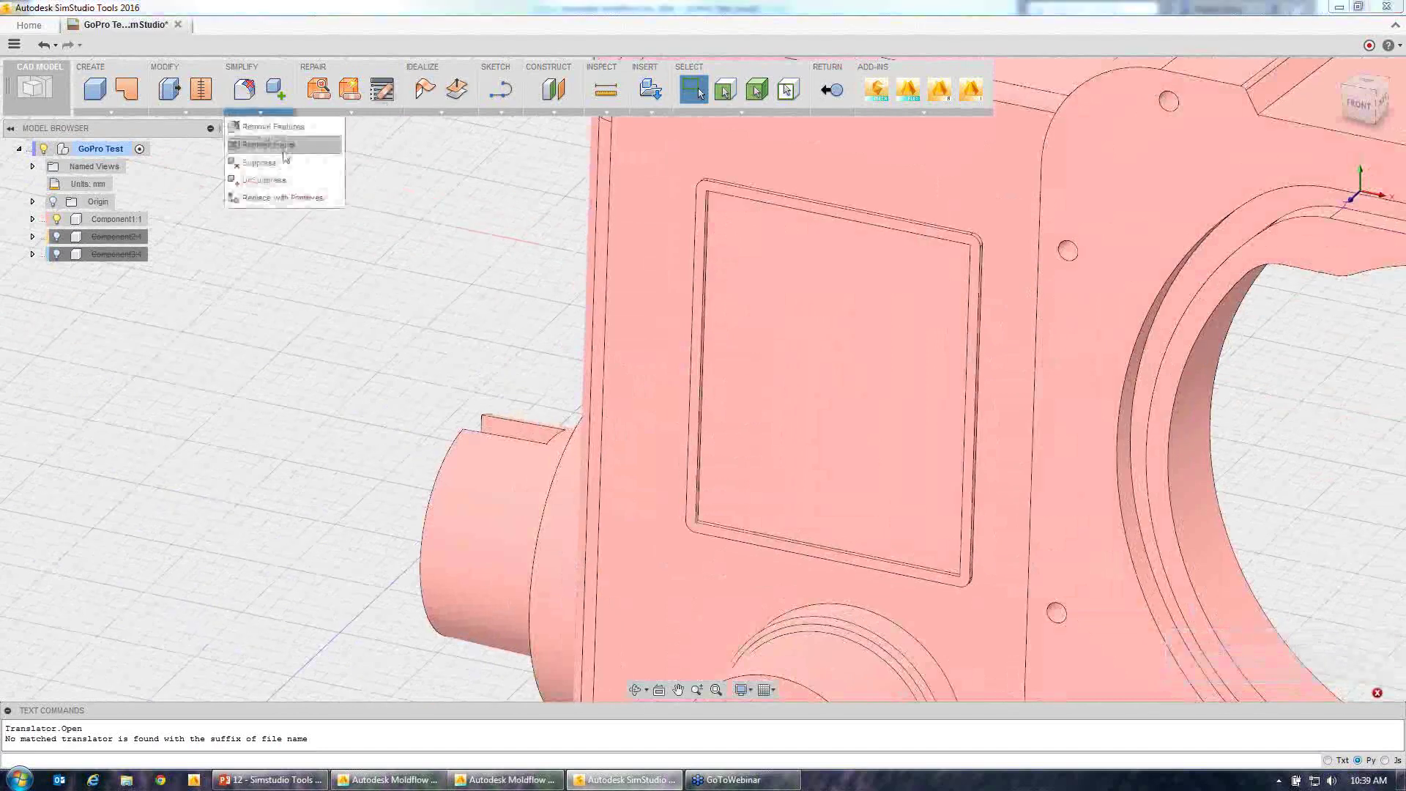
click(282, 128)
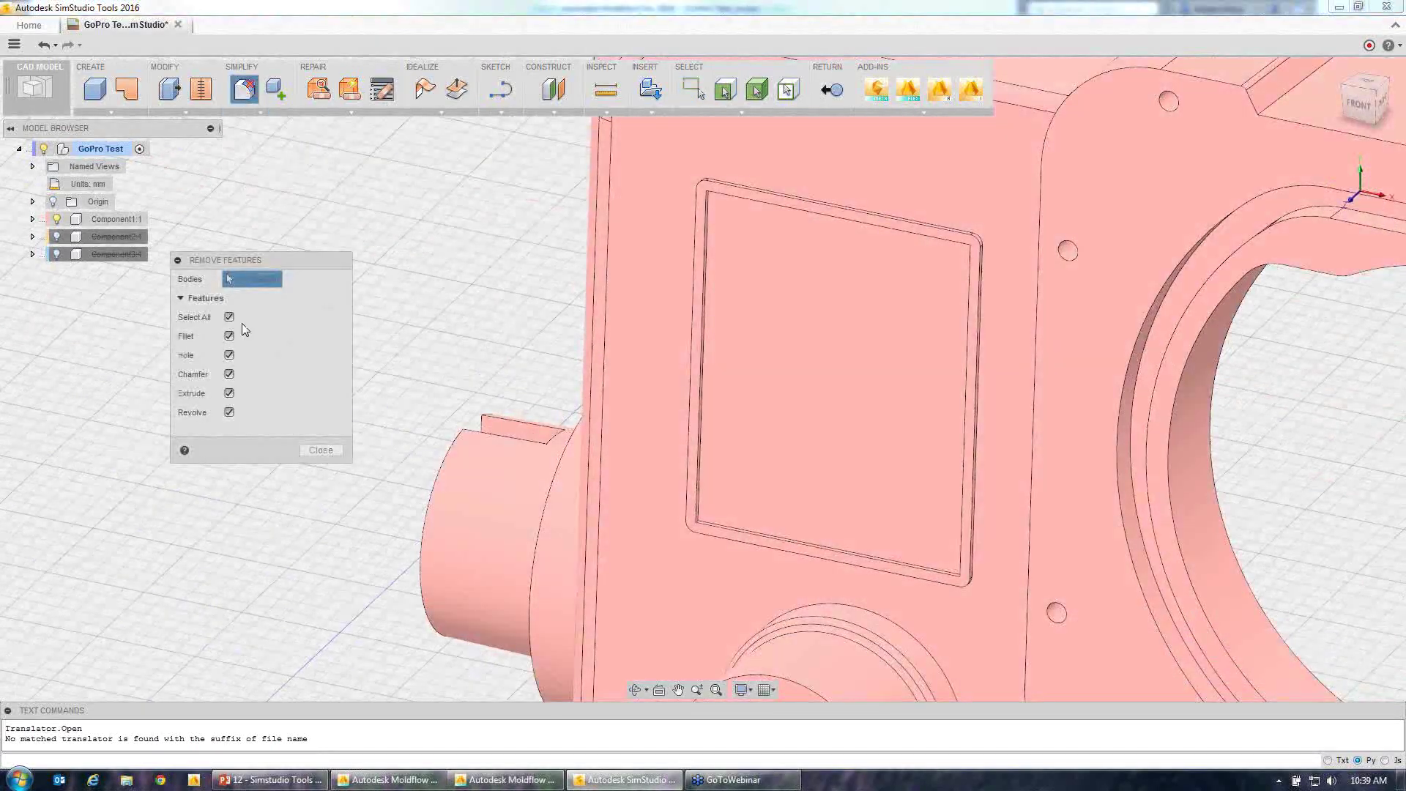
click(229, 316)
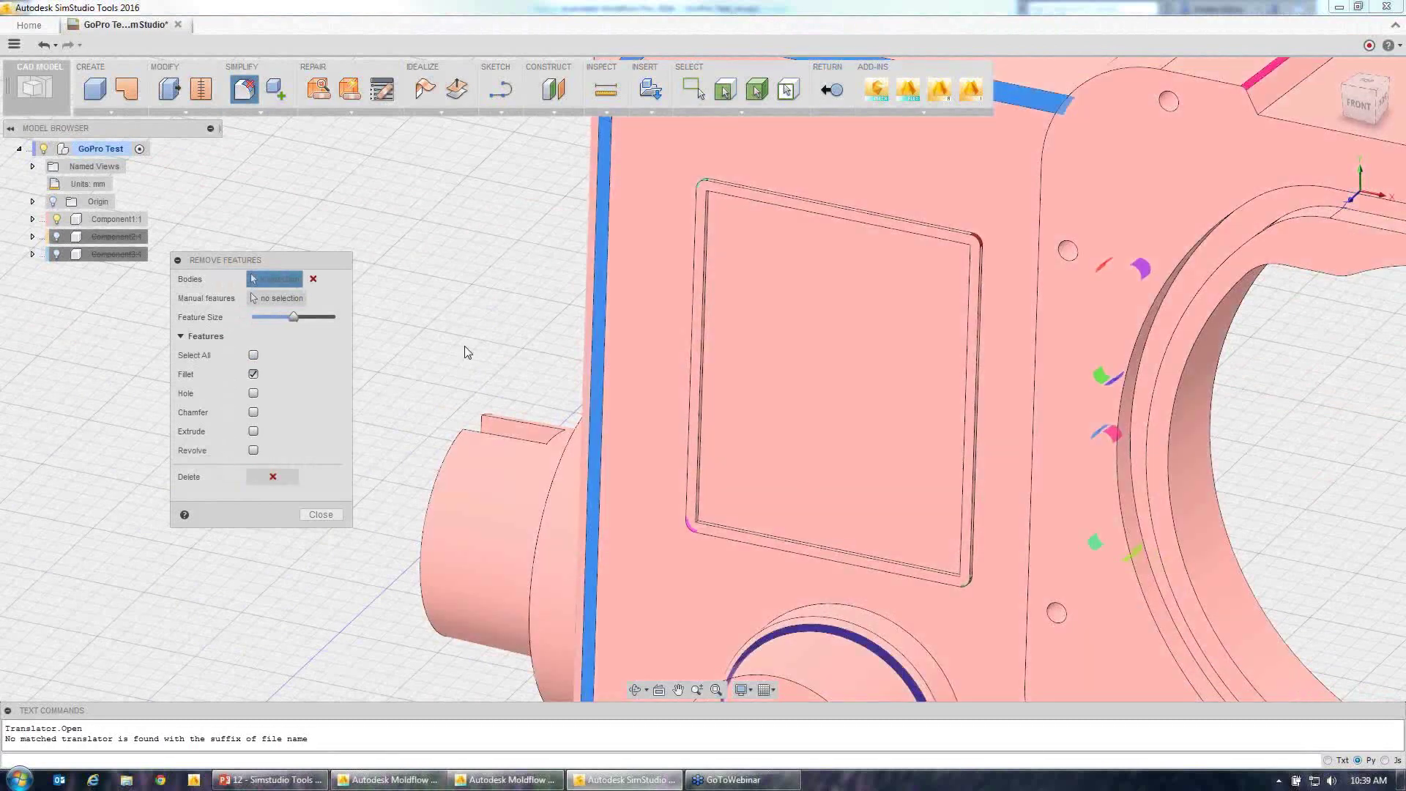
shift+middle_drag(467, 352, 490, 358)
drag(293, 316, 269, 318)
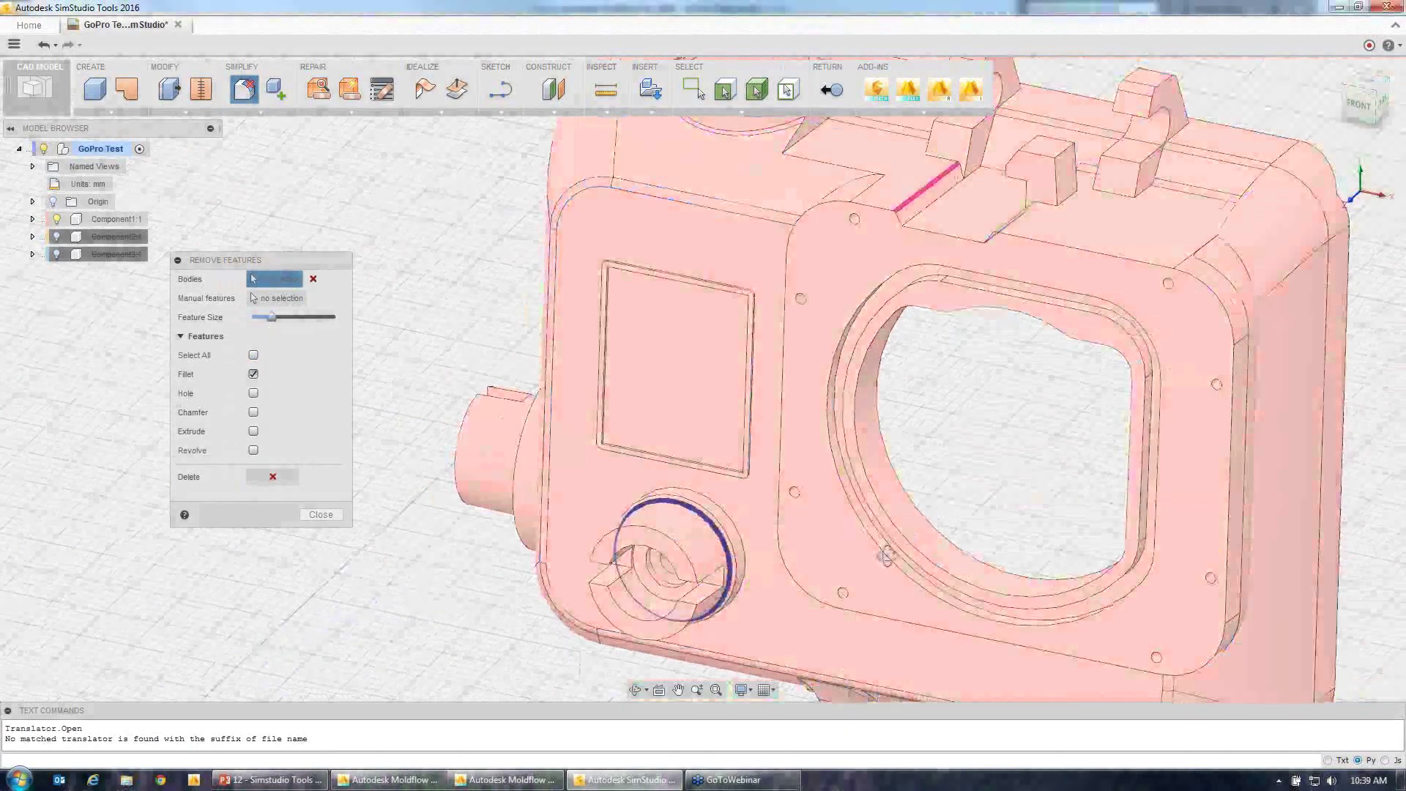
shift+middle_drag(887, 555, 789, 253)
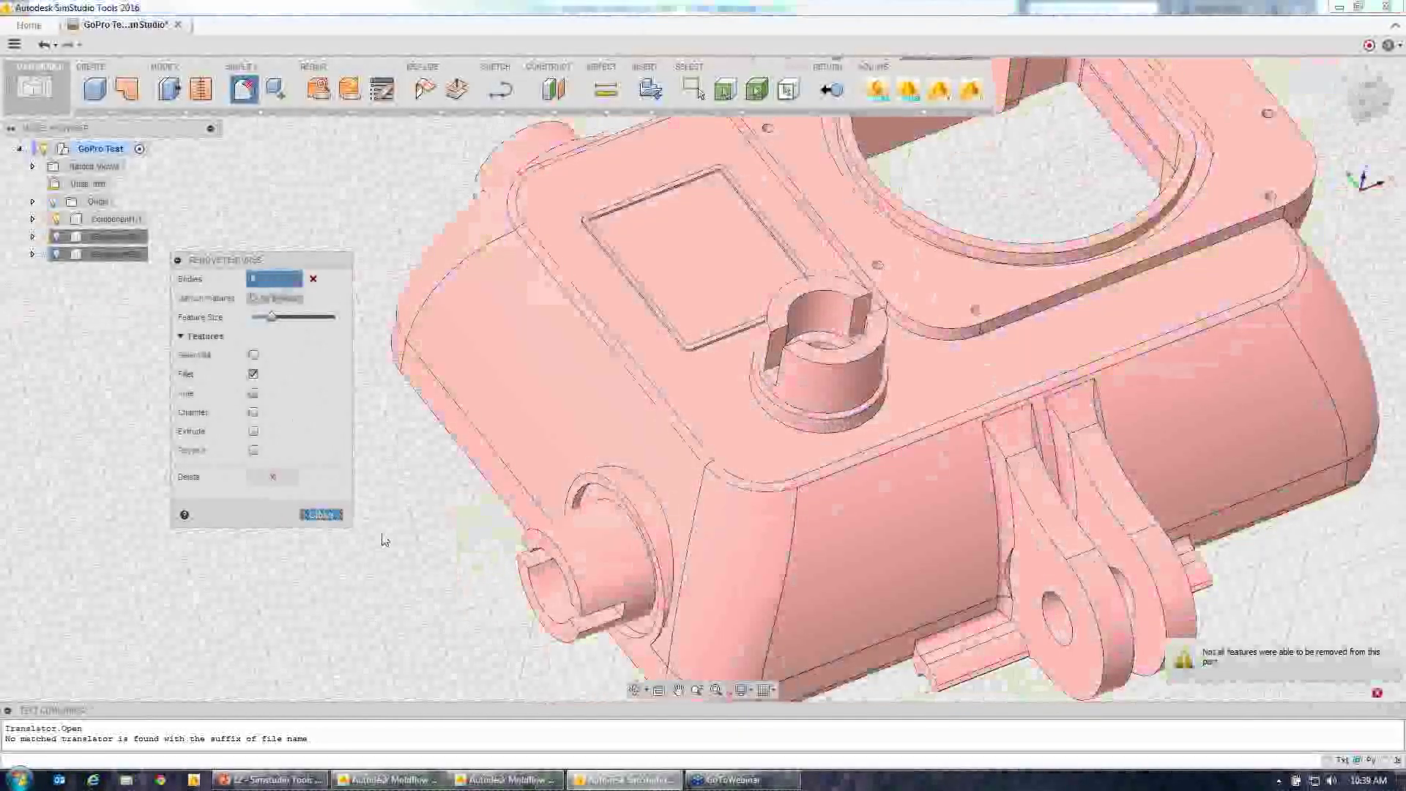
key(Return)
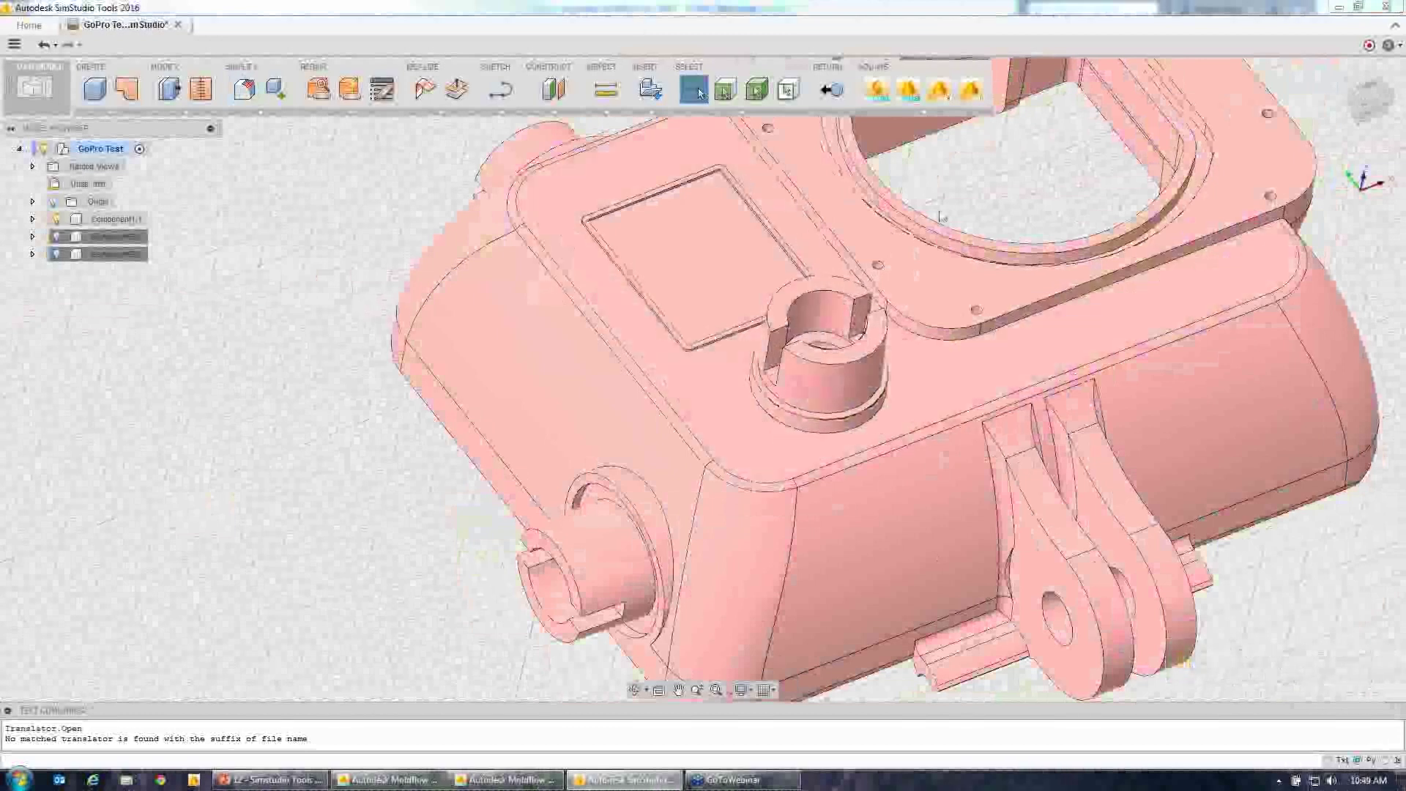
- Return the edited housing to Moldflow Flex, inspect the returned model and show the project's study tasks
click(821, 88)
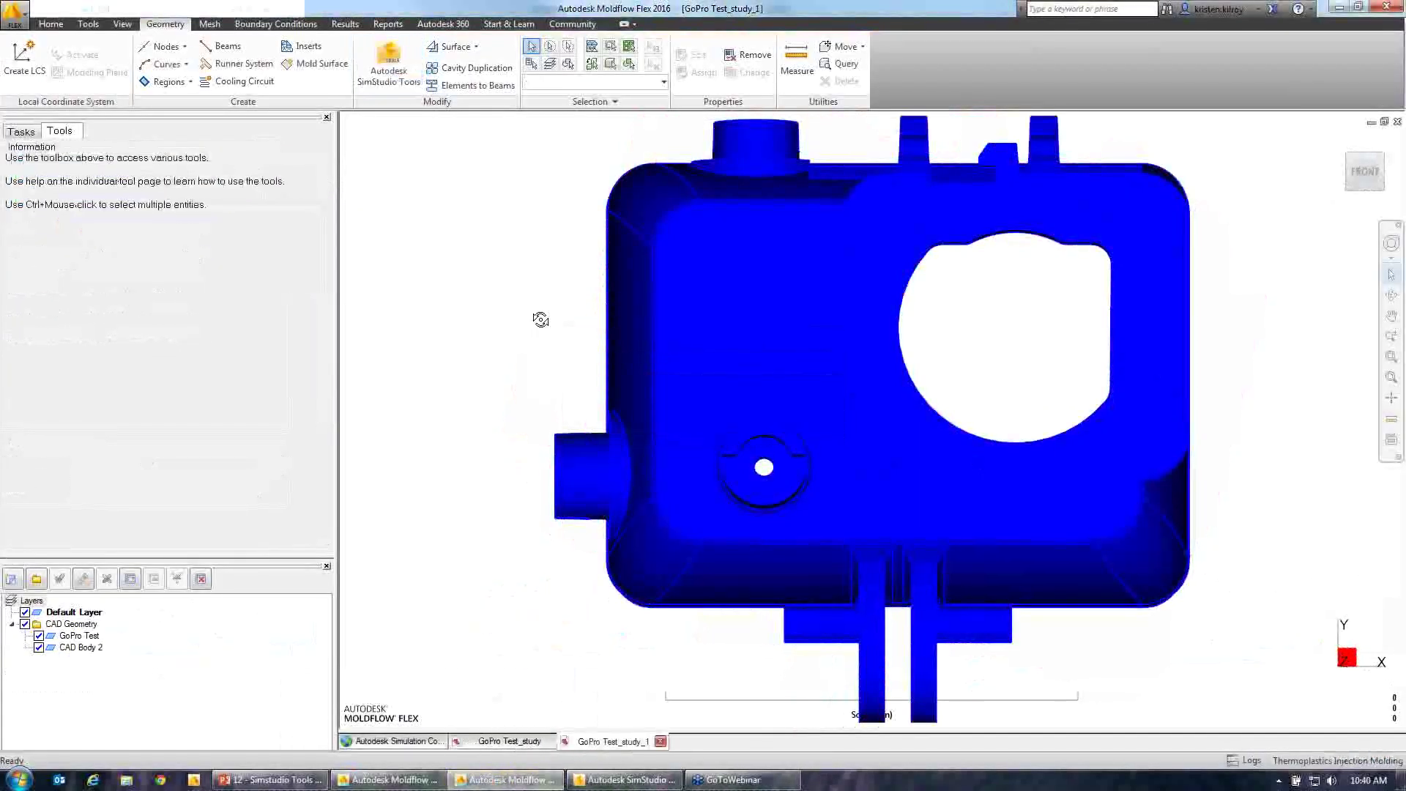
middle_drag(540, 319, 443, 383)
scroll(693, 538, up, 5)
mouse_move(693, 538)
middle_down()
mouse_move(669, 558)
mouse_move(685, 542)
middle_up()
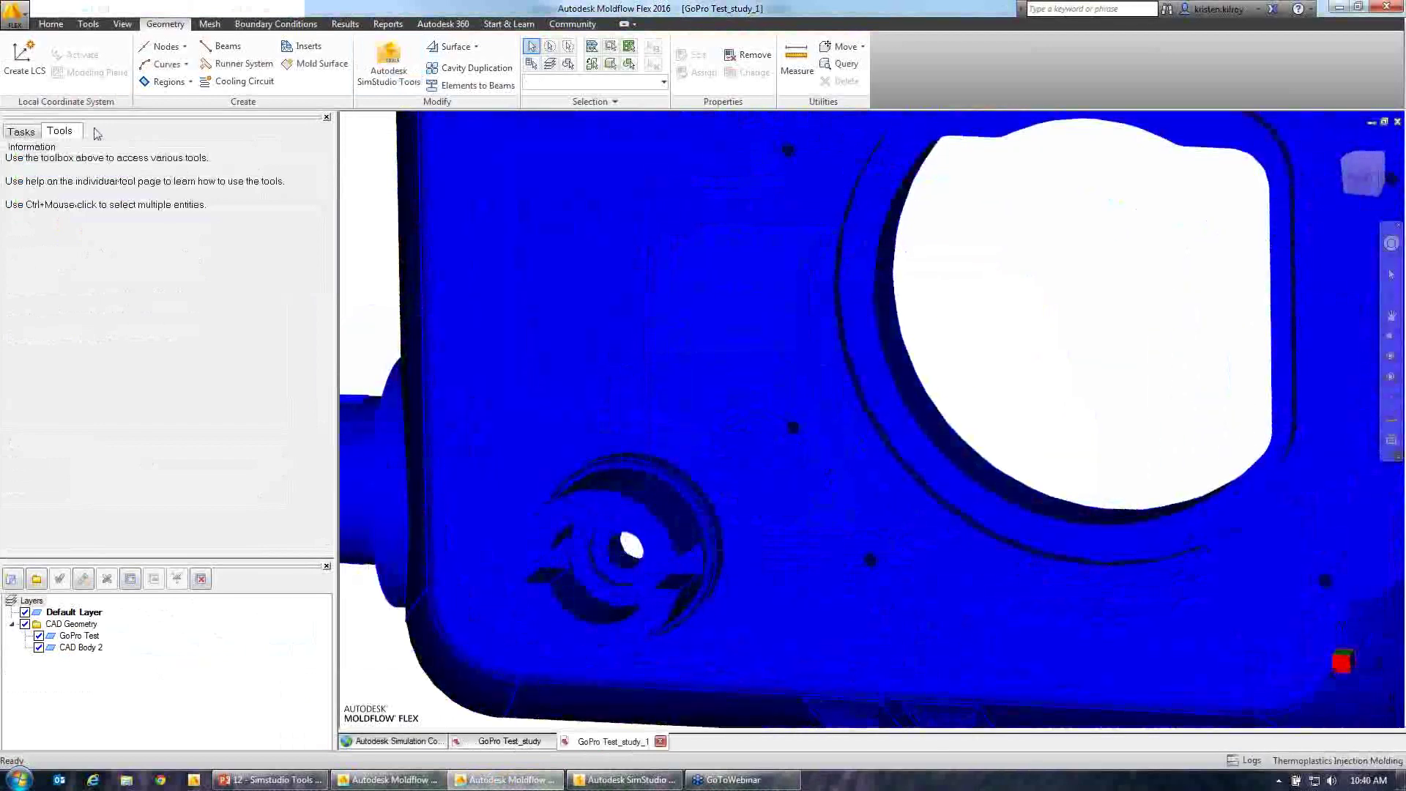
click(28, 133)
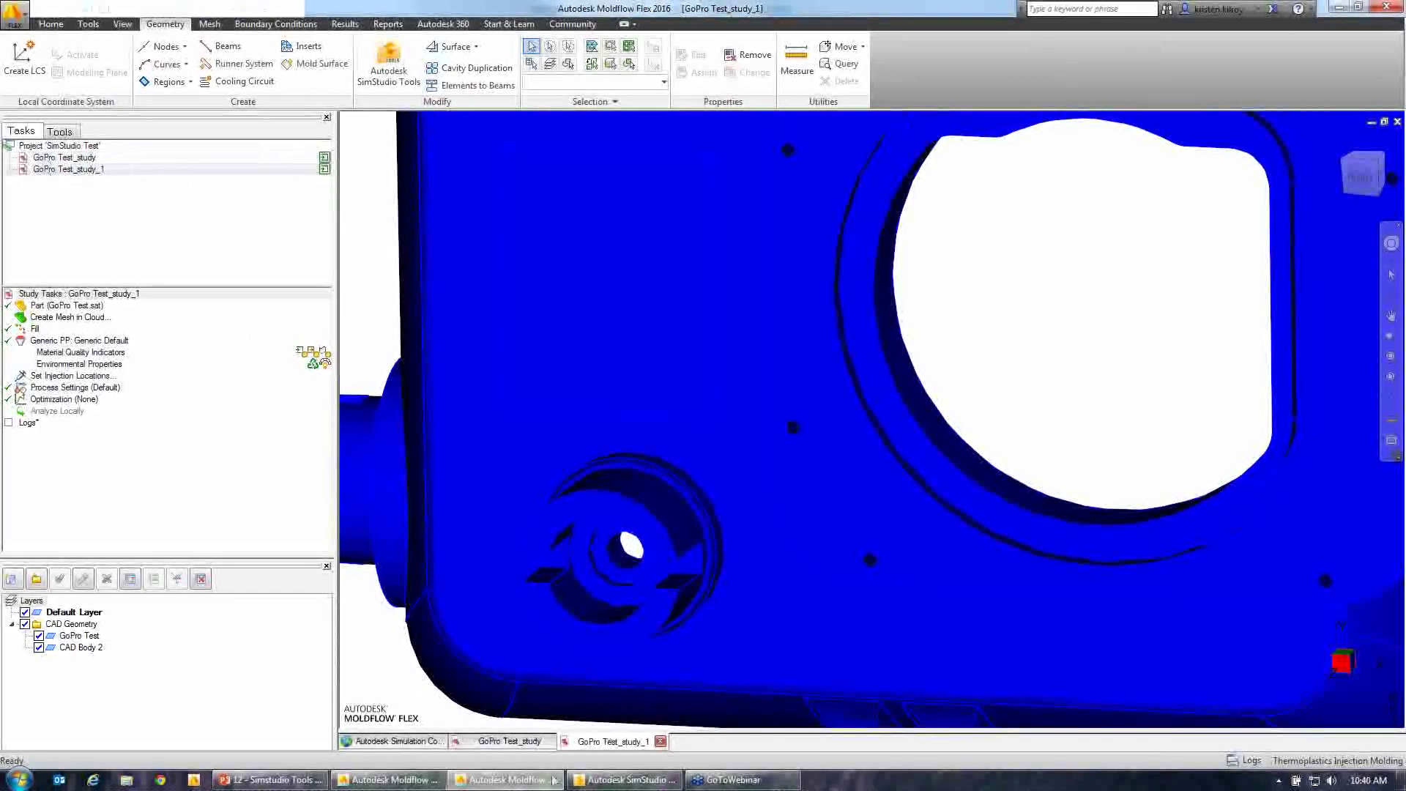
- Compare the housing in GoPro Test_study with the one in GoPro Test_study_1, and switch to the SimStudio Tools presentation
click(517, 741)
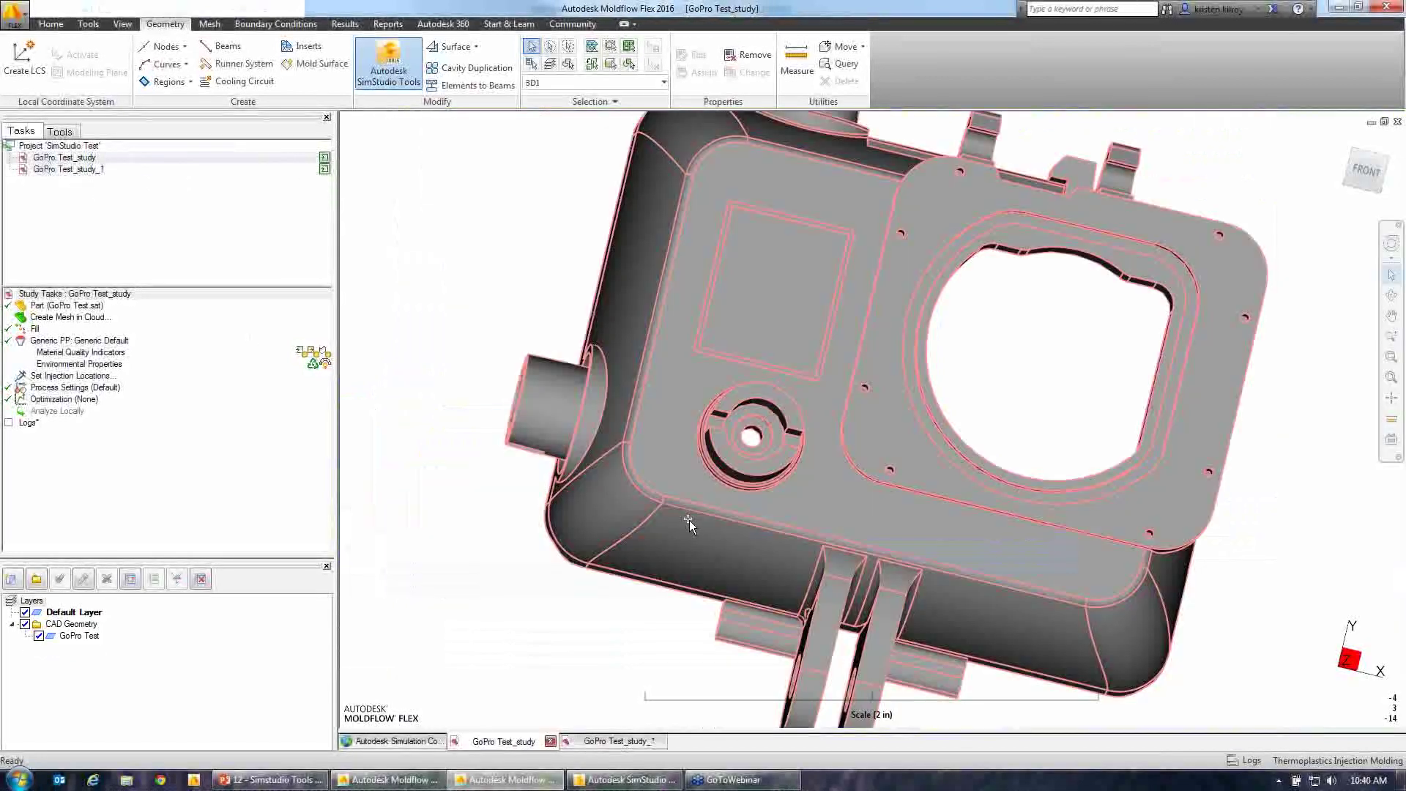
drag(788, 454, 703, 450)
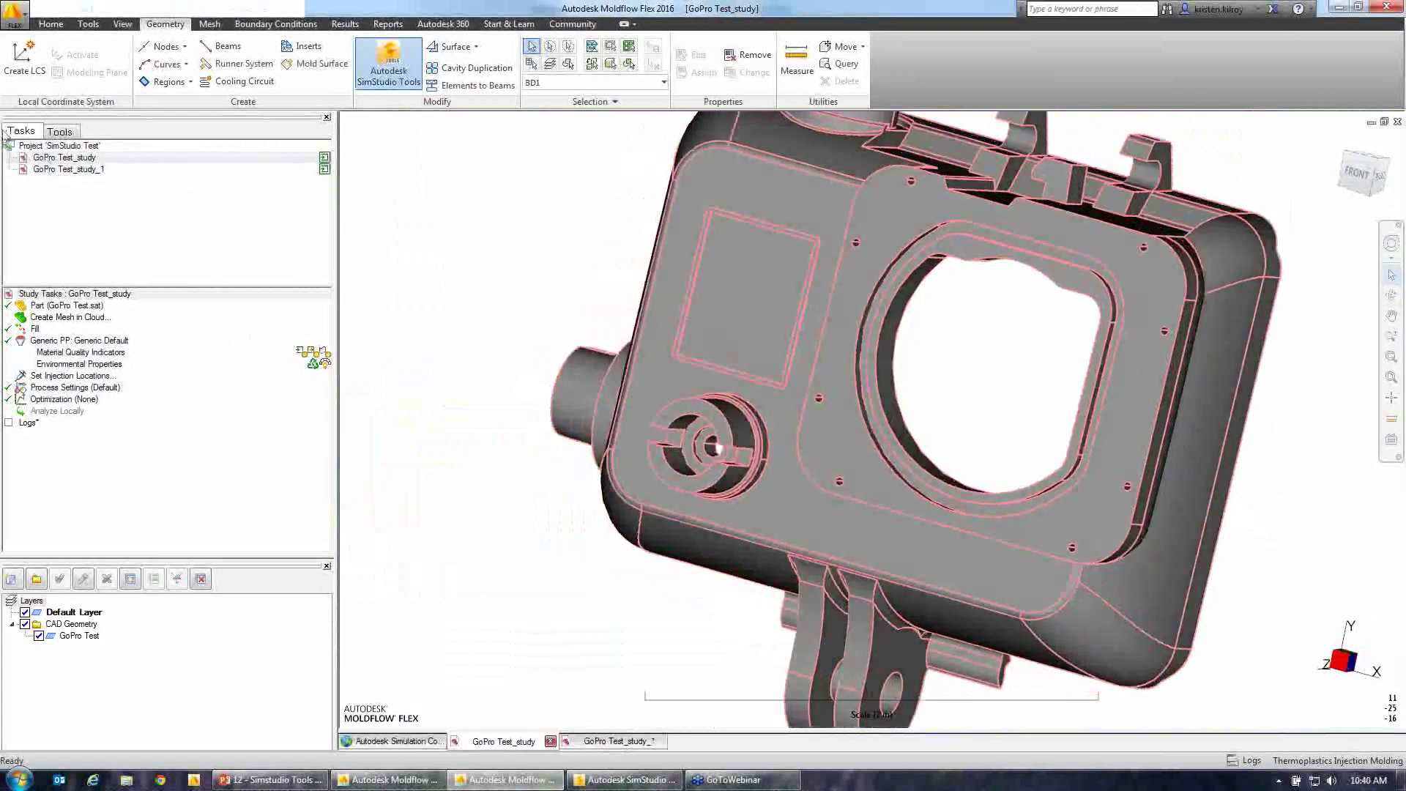
click(622, 741)
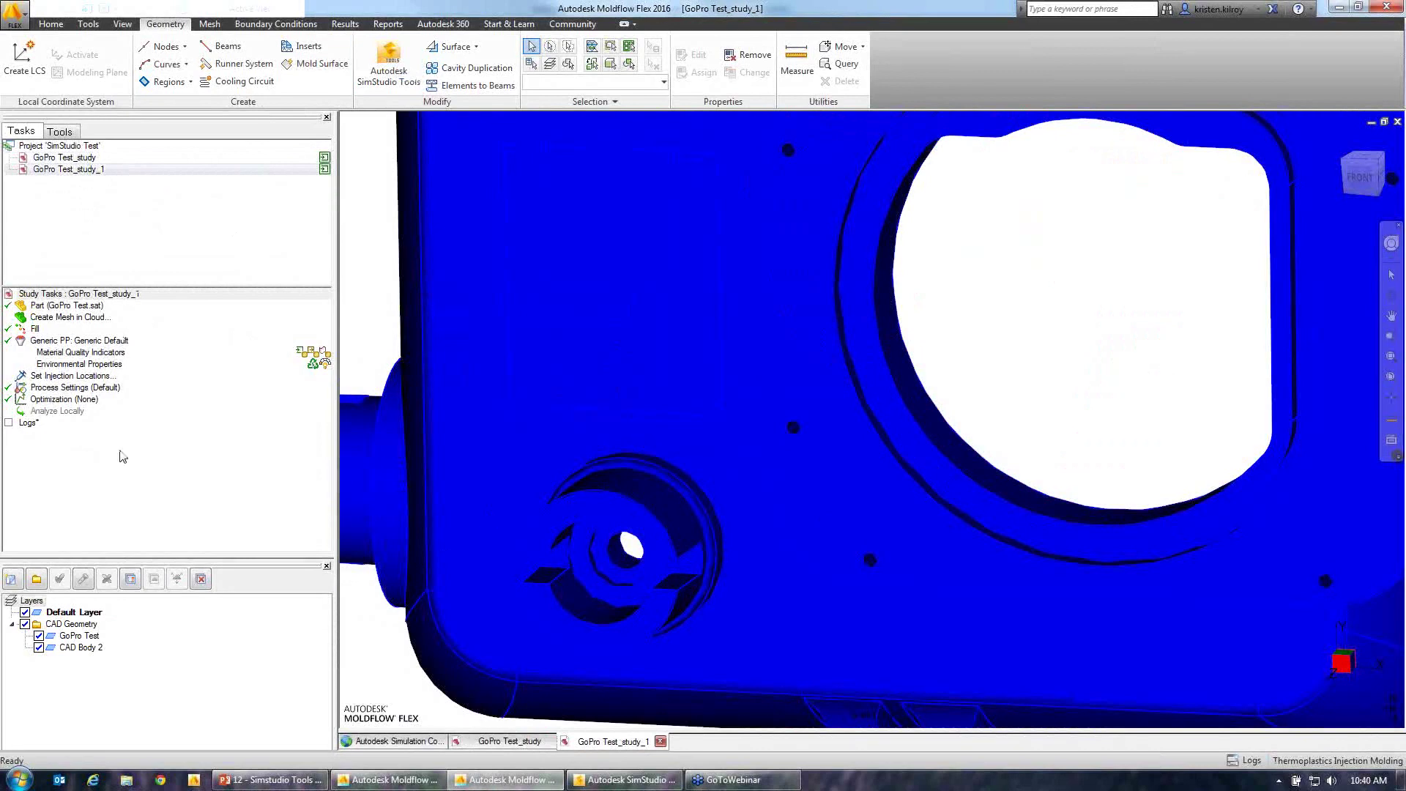
middle_drag(967, 347, 810, 339)
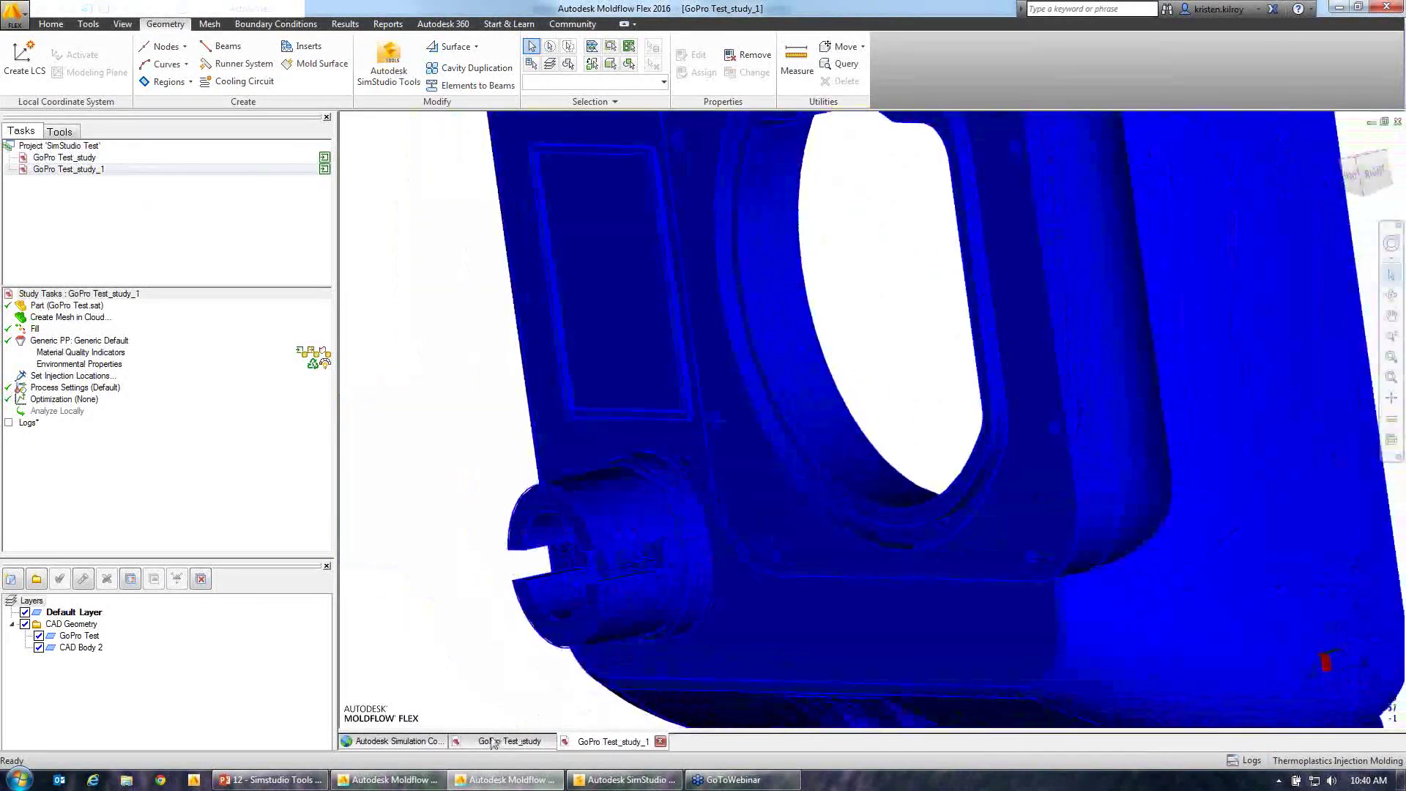
click(490, 742)
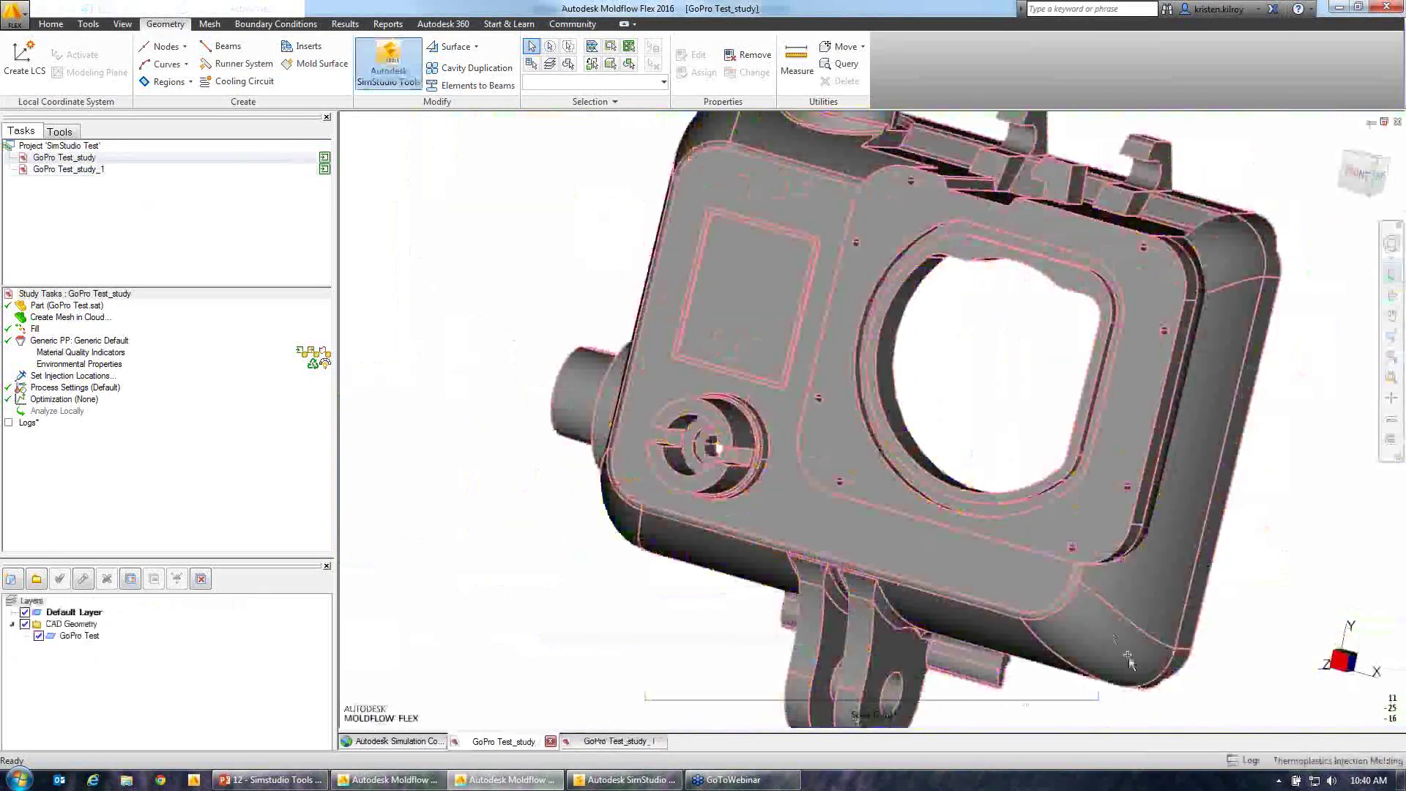
scroll(1108, 630, down, 4)
middle_drag(663, 459, 552, 129)
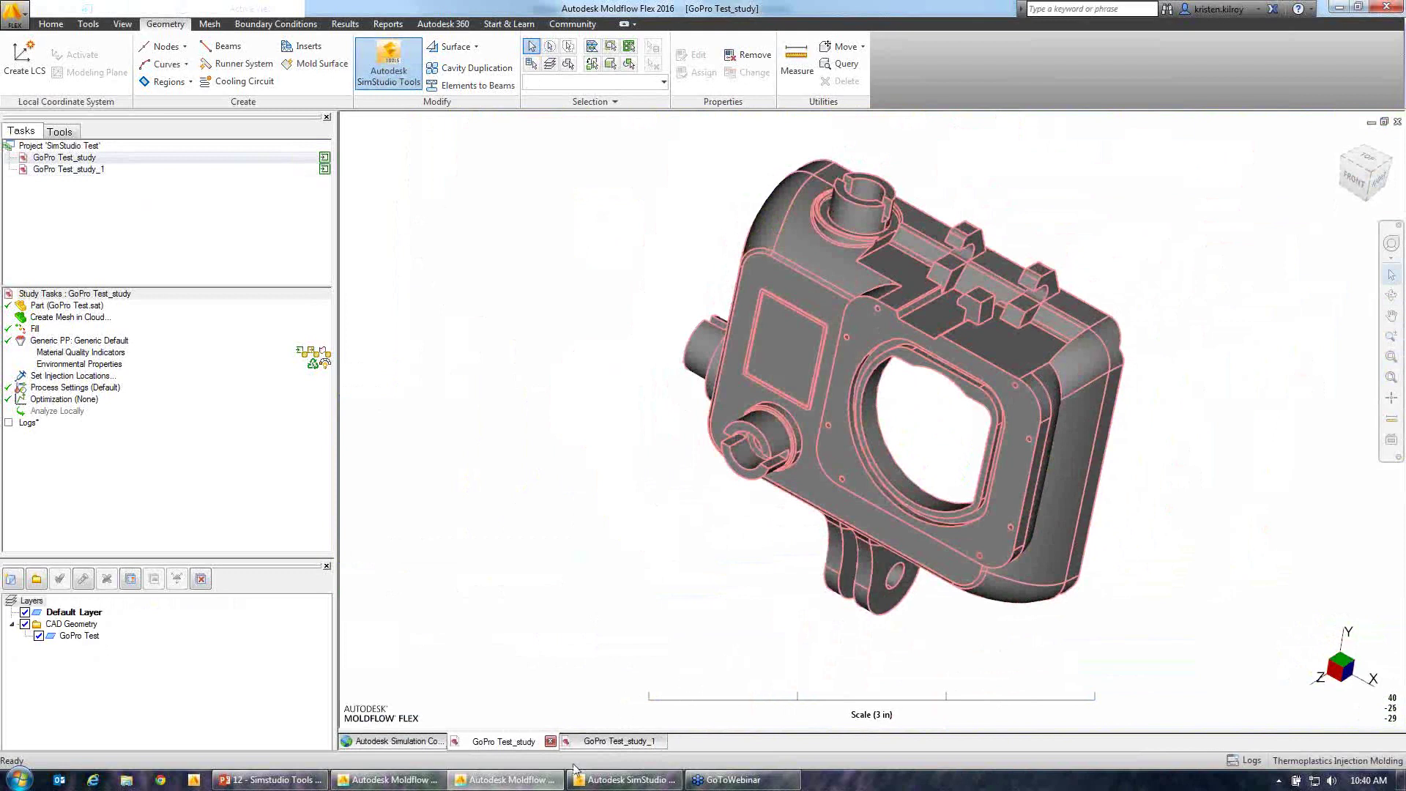
click(271, 780)
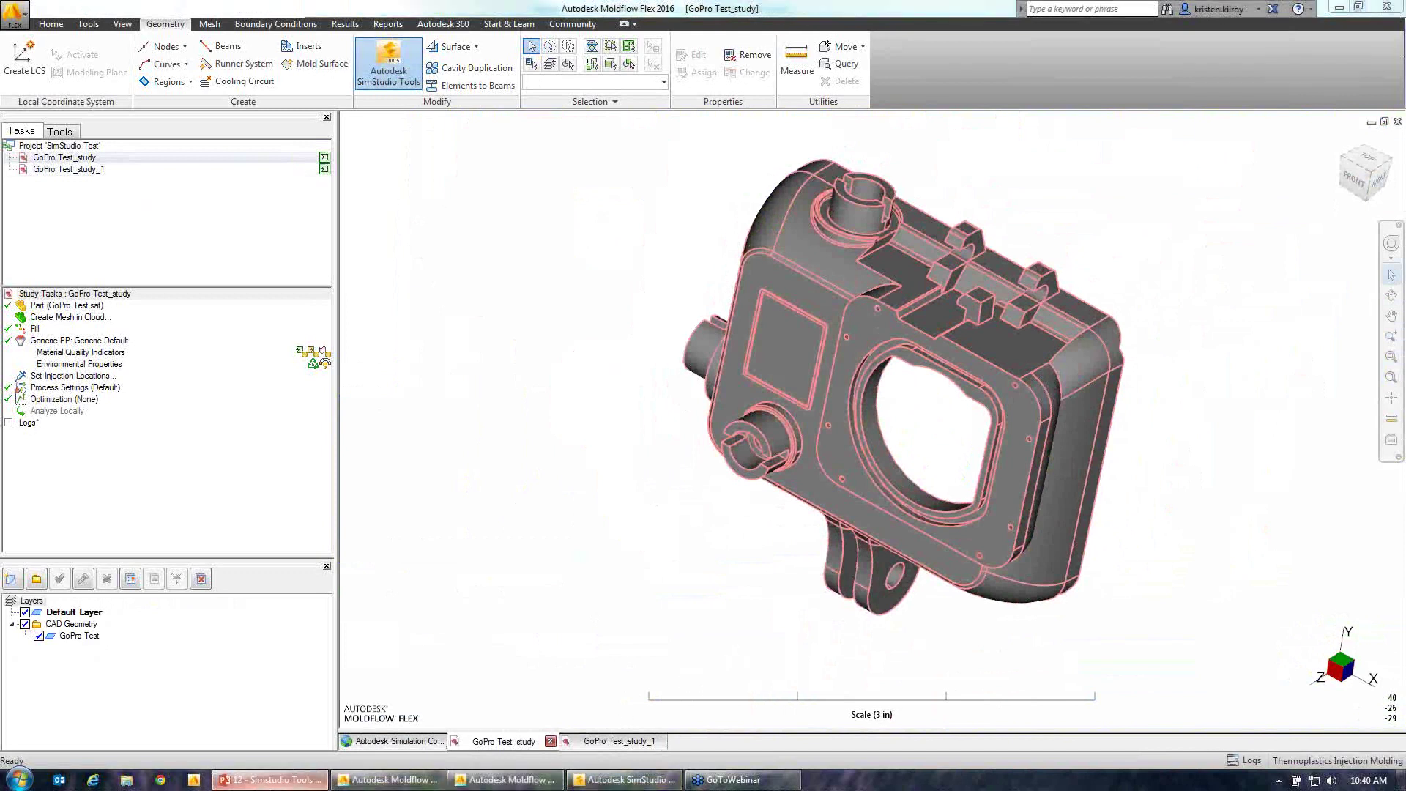